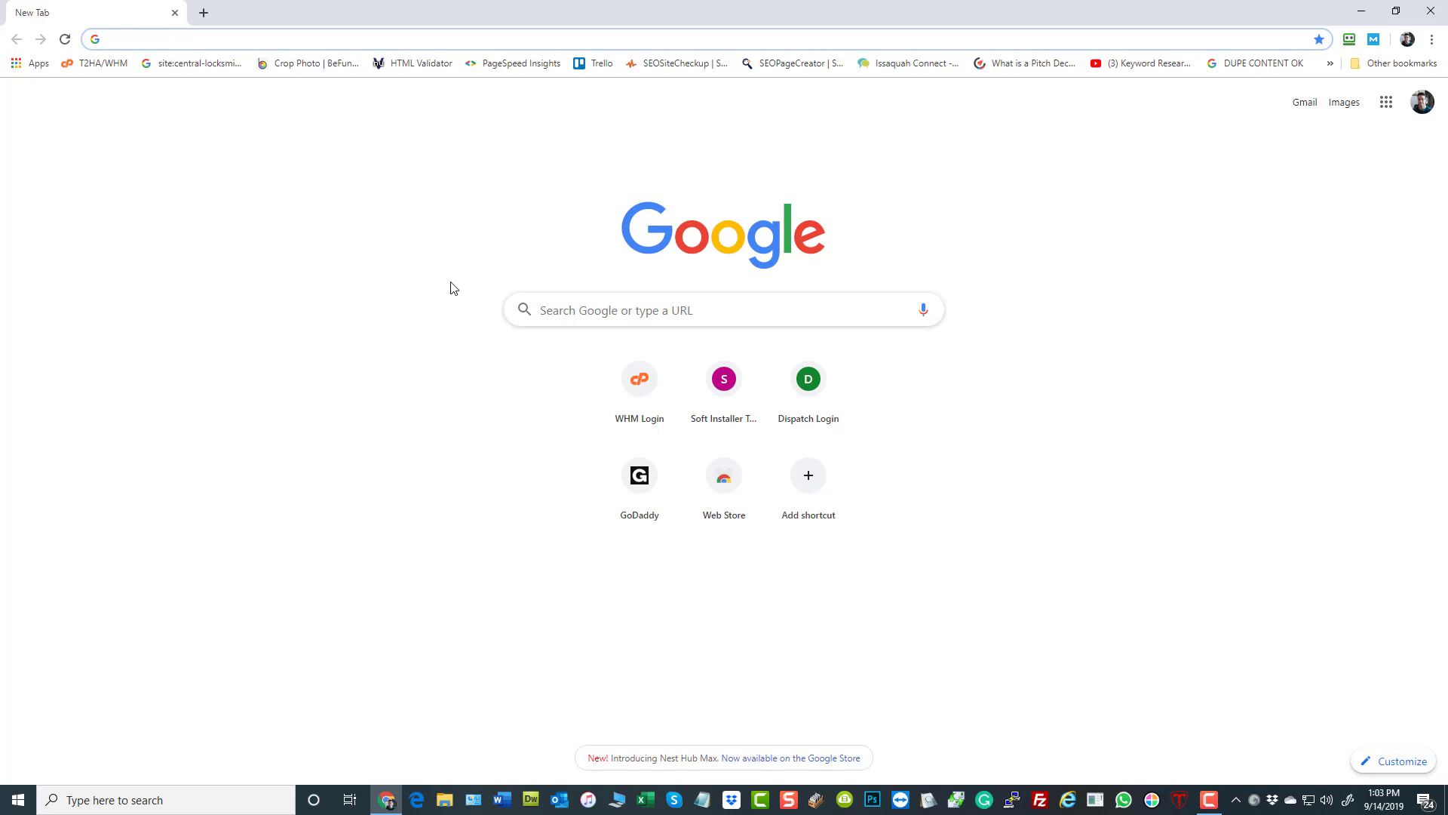
- Go to godaddy.com, visit the signed-in account and open its Domain Defaults settings
type("go")
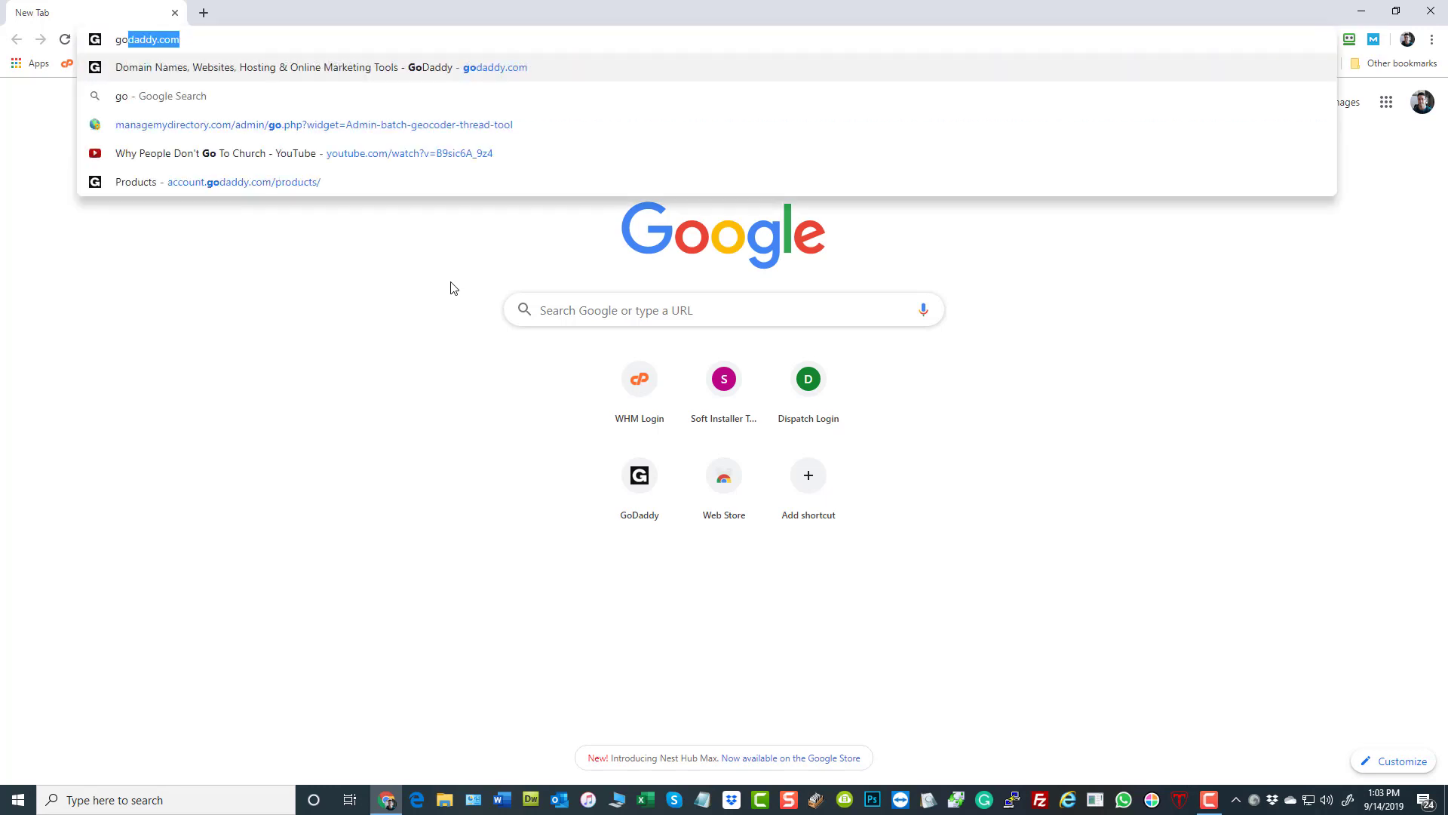
key("Return")
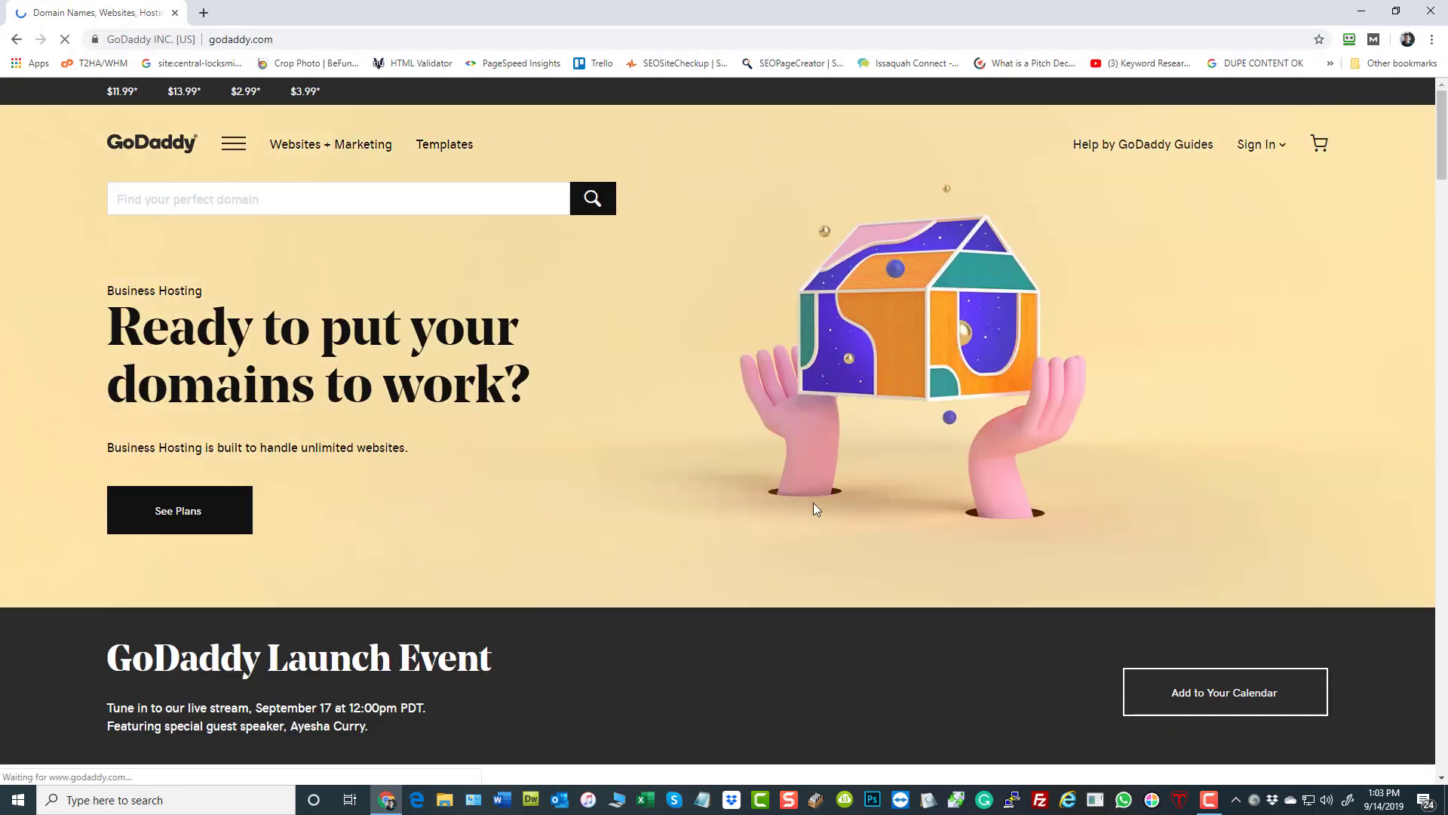
left_click(1279, 148)
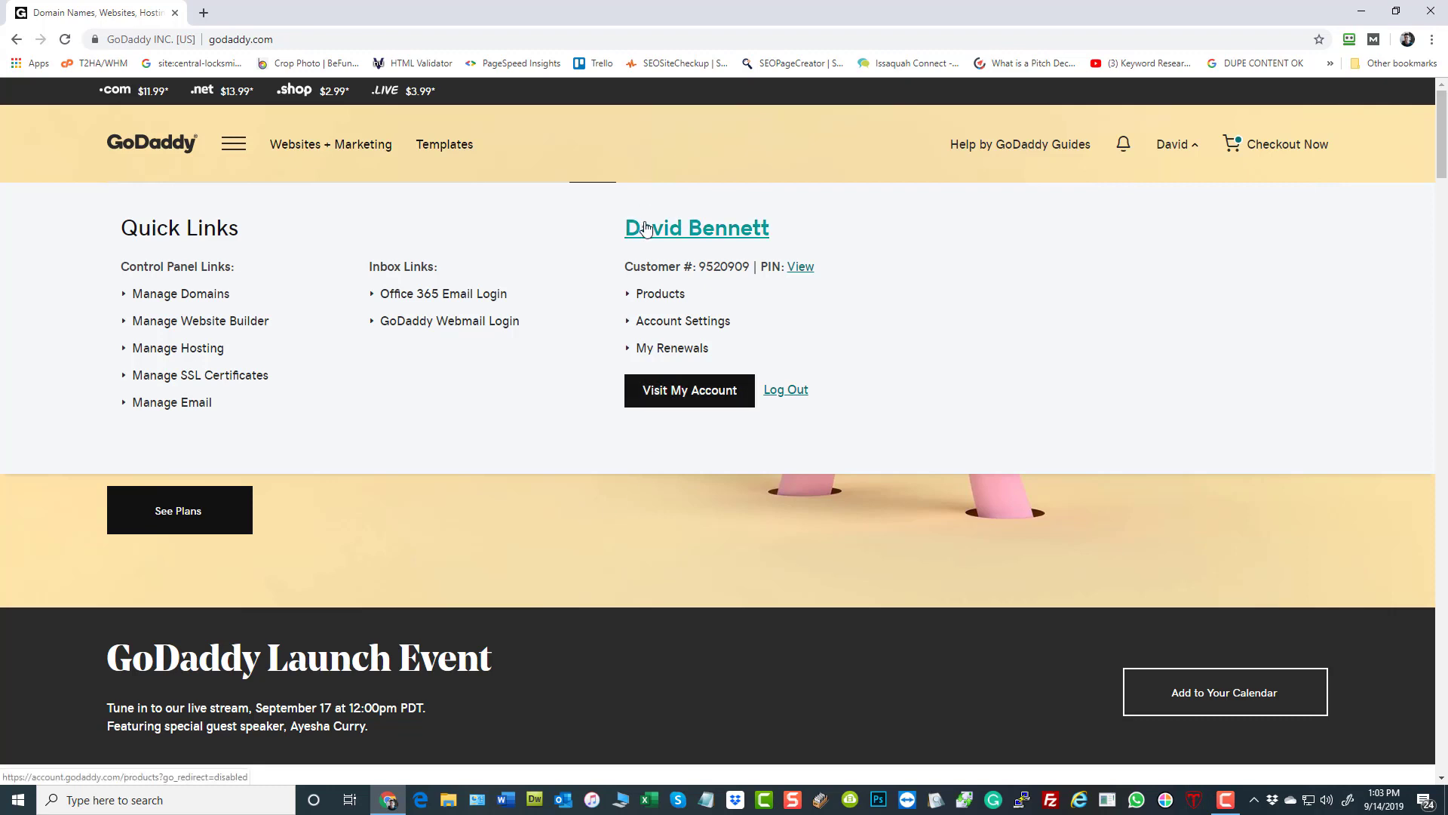
left_click(689, 401)
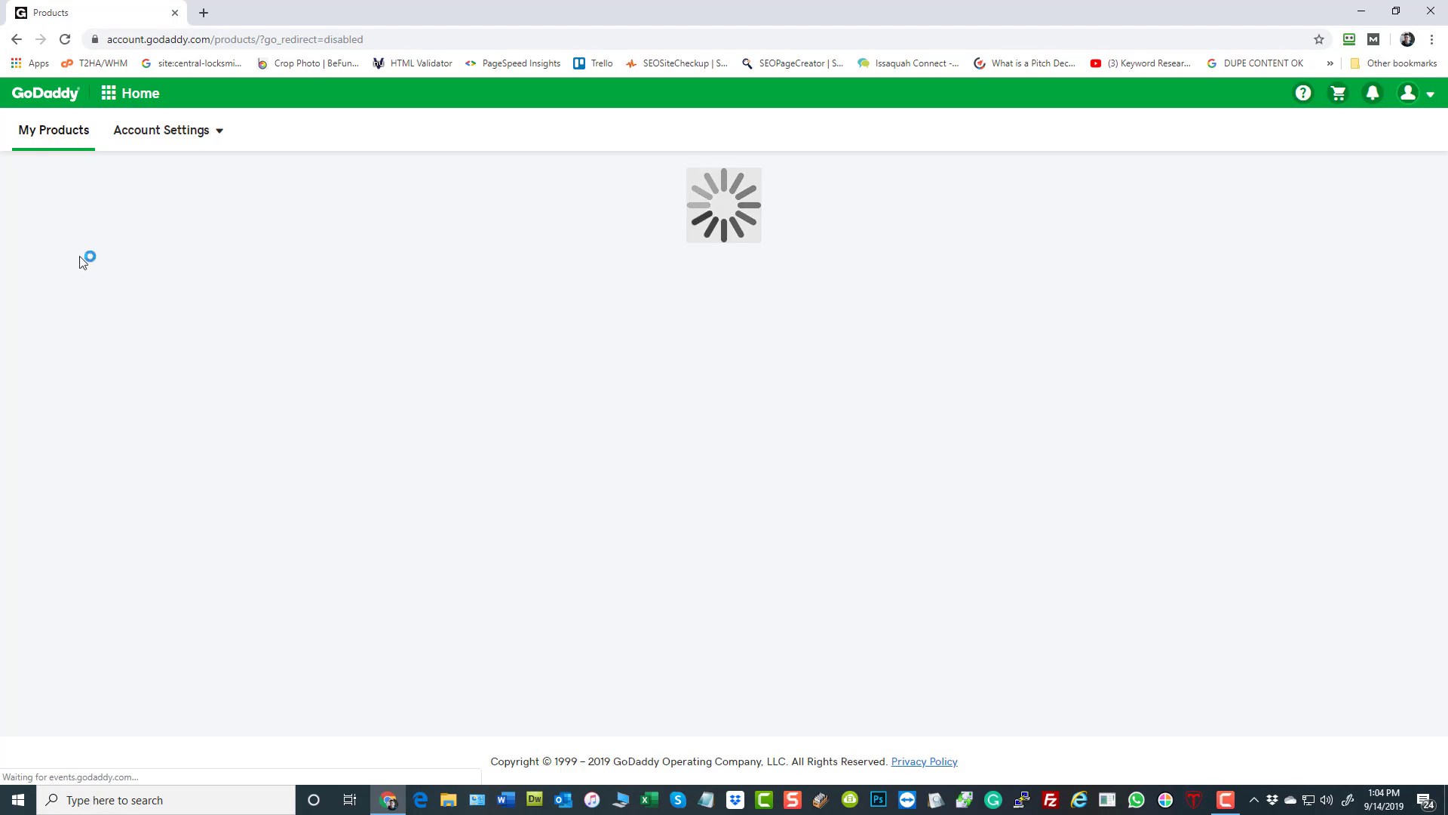
left_click(149, 140)
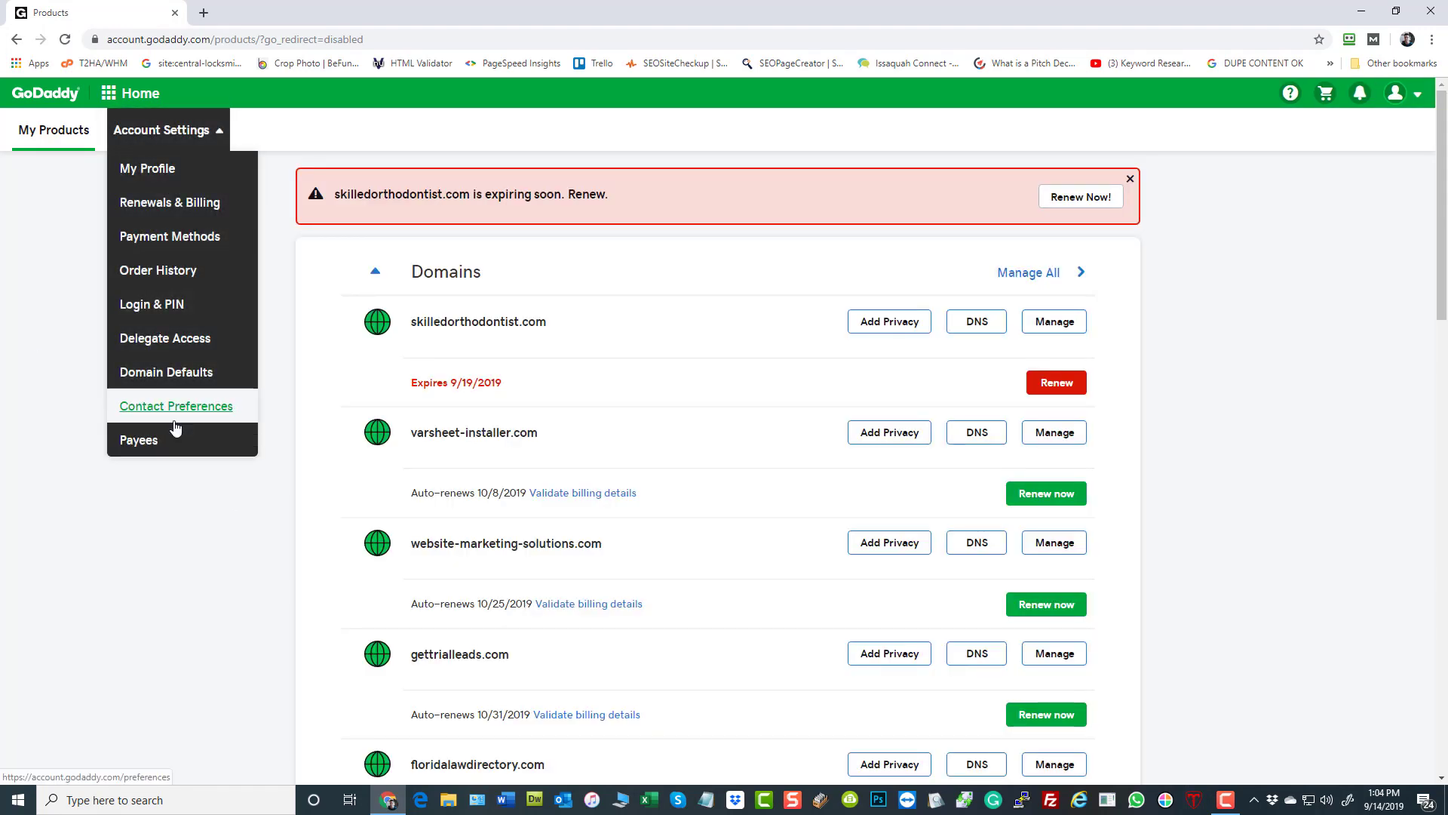
left_click(188, 379)
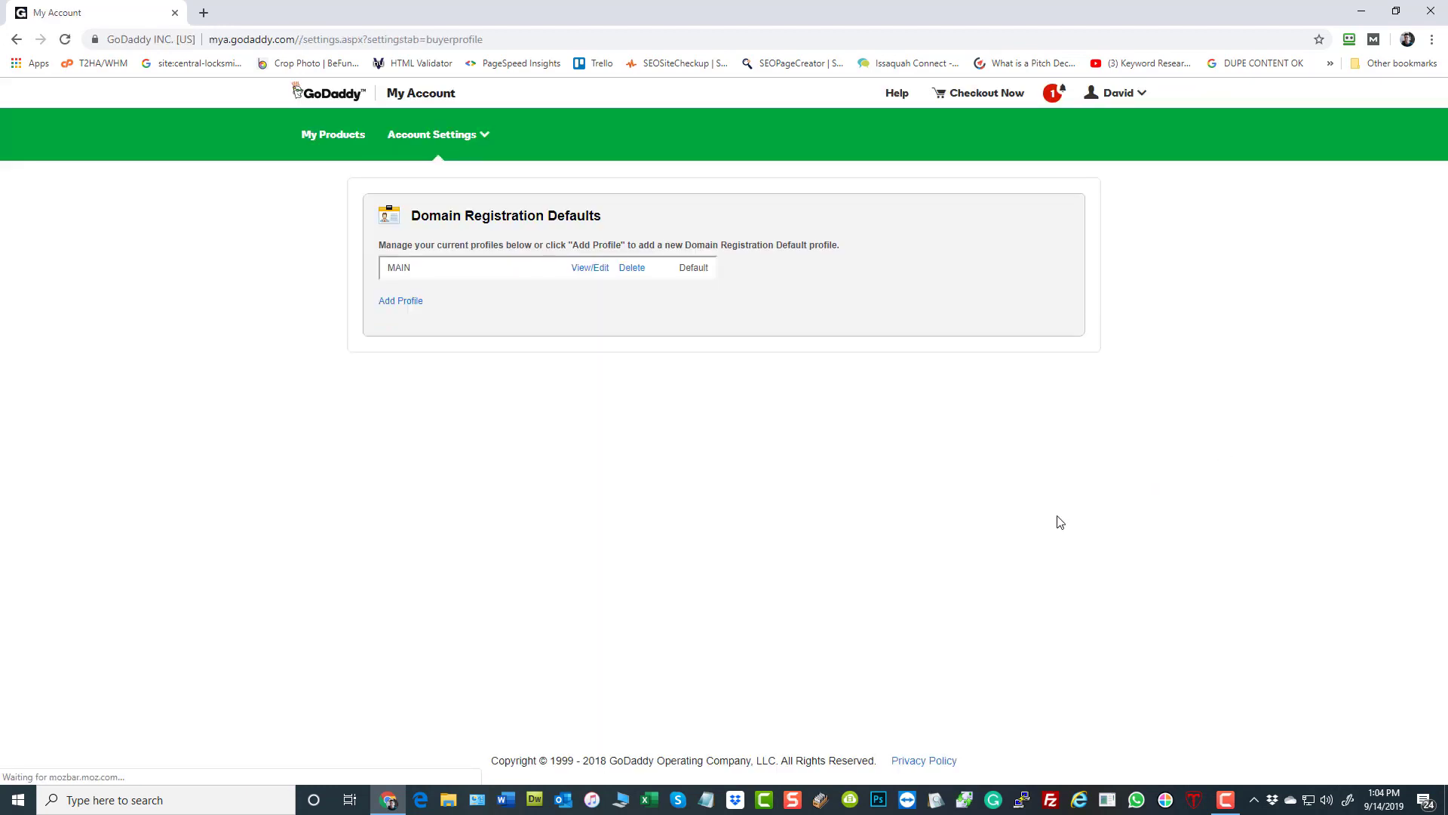
- Add a domain registration profile named MAIN2 and set it as the default profile
left_click(397, 301)
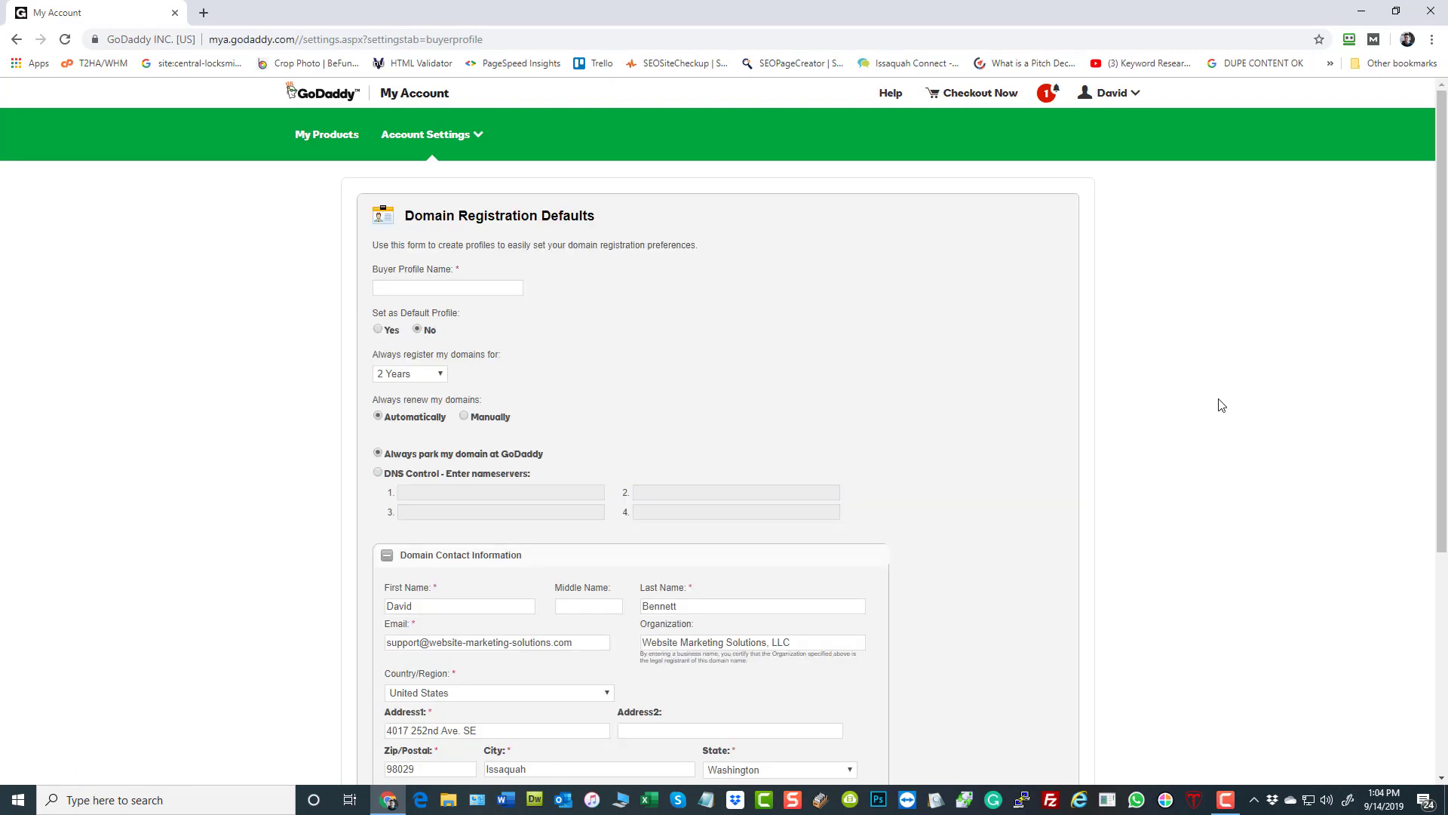
left_click(474, 294)
left_click(272, 464)
scroll(370, 279, "down", 2)
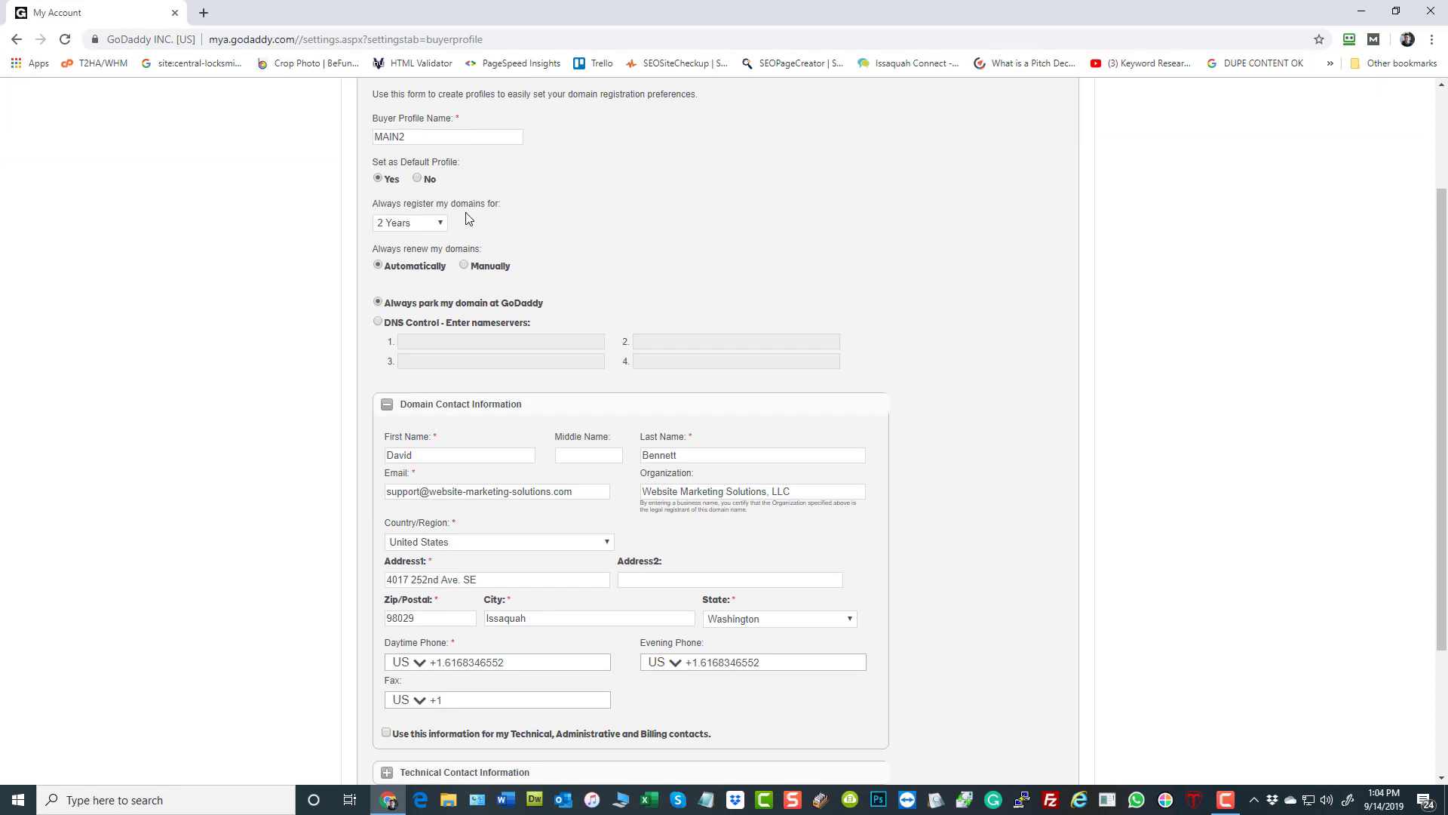
- Set the profile to 1 year registration, manual renewal and DNS control with nameservers ns1.t2ha.com and ns2.t2ha.com
left_click(410, 225)
left_click(412, 238)
left_click(445, 340)
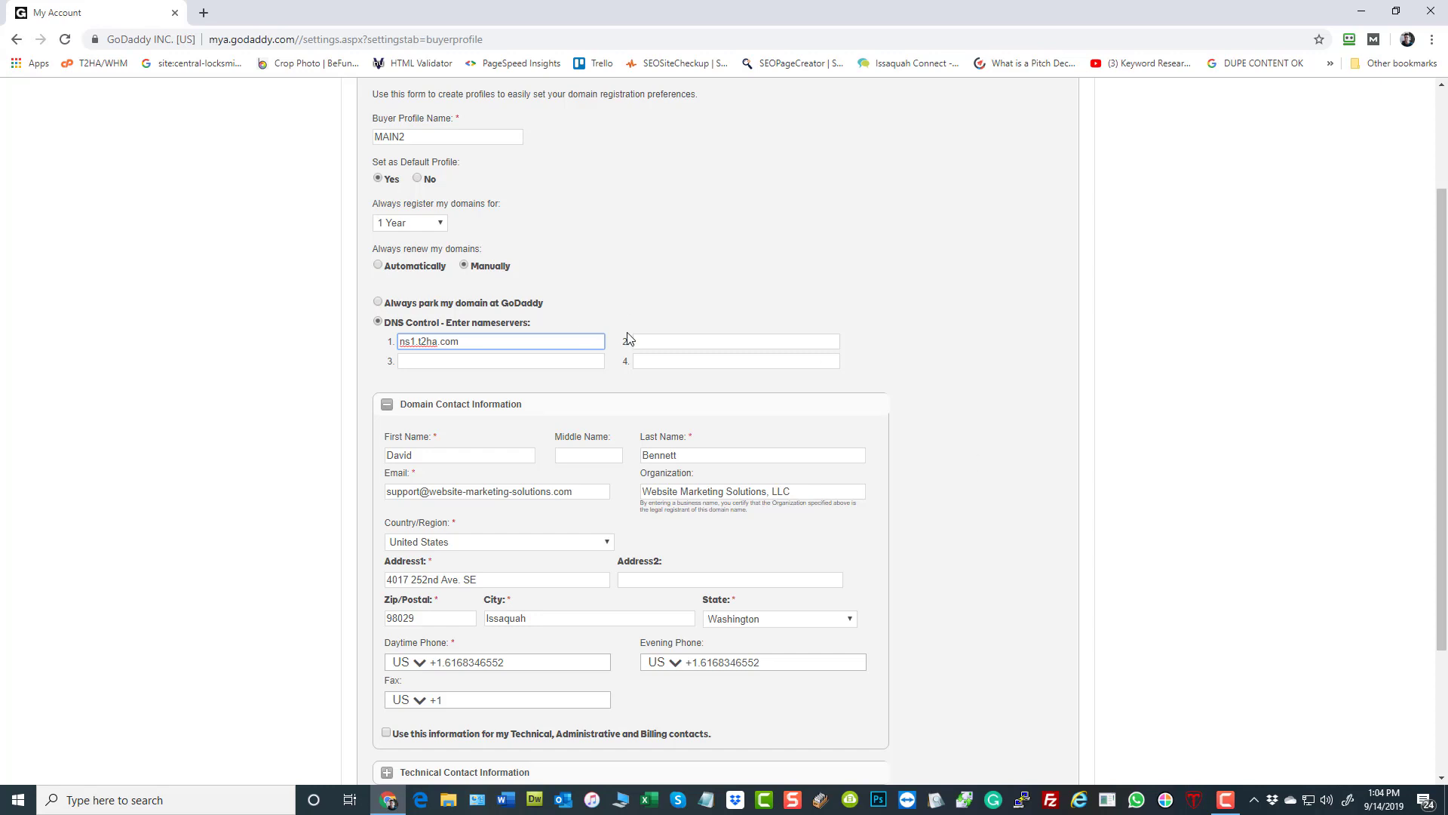
left_click(679, 347)
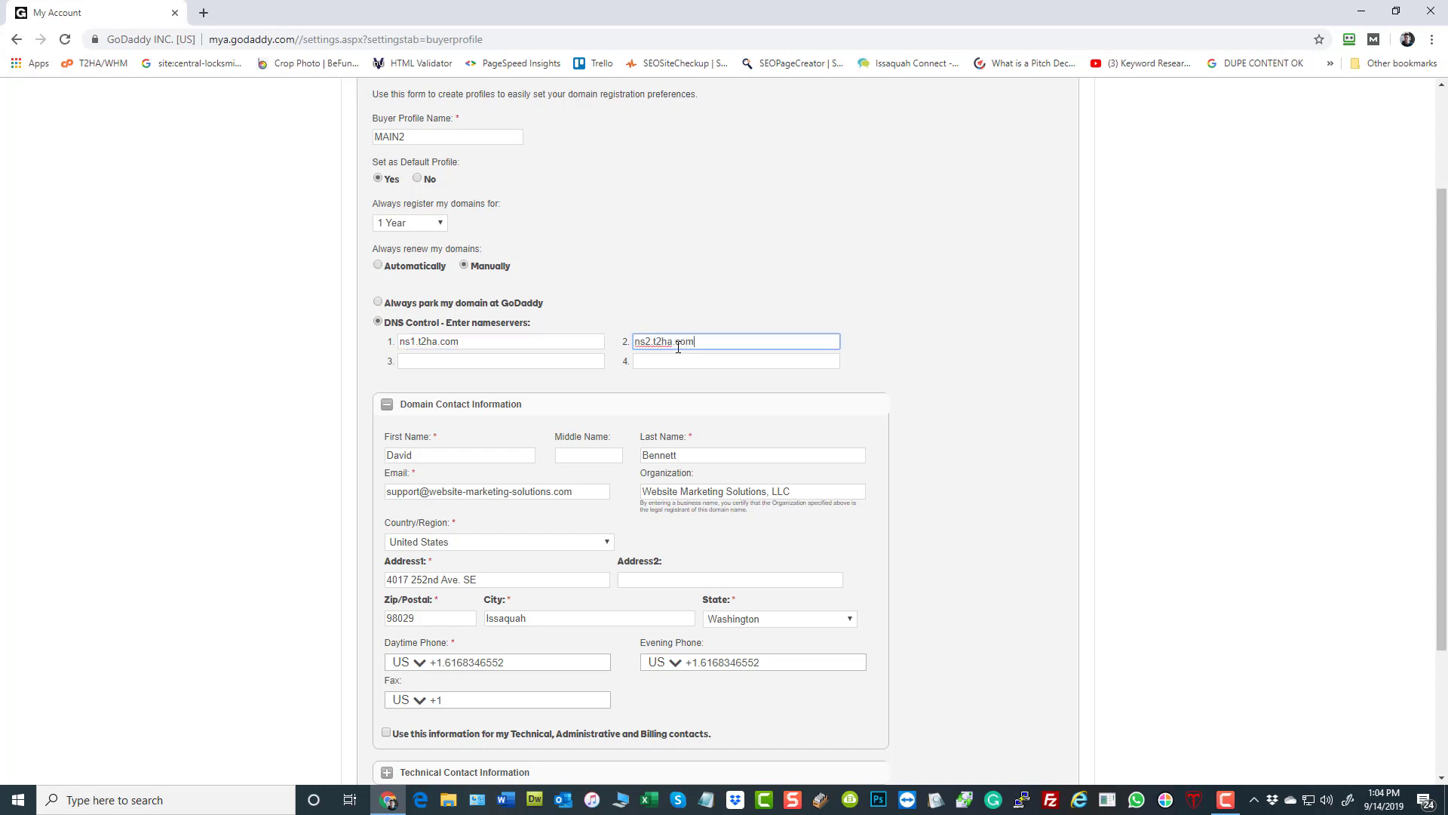
left_click(113, 441)
- Reuse the domain contact information for the technical, administrative and billing contacts, and cancel the new profile without saving
scroll(152, 323, "down", 3)
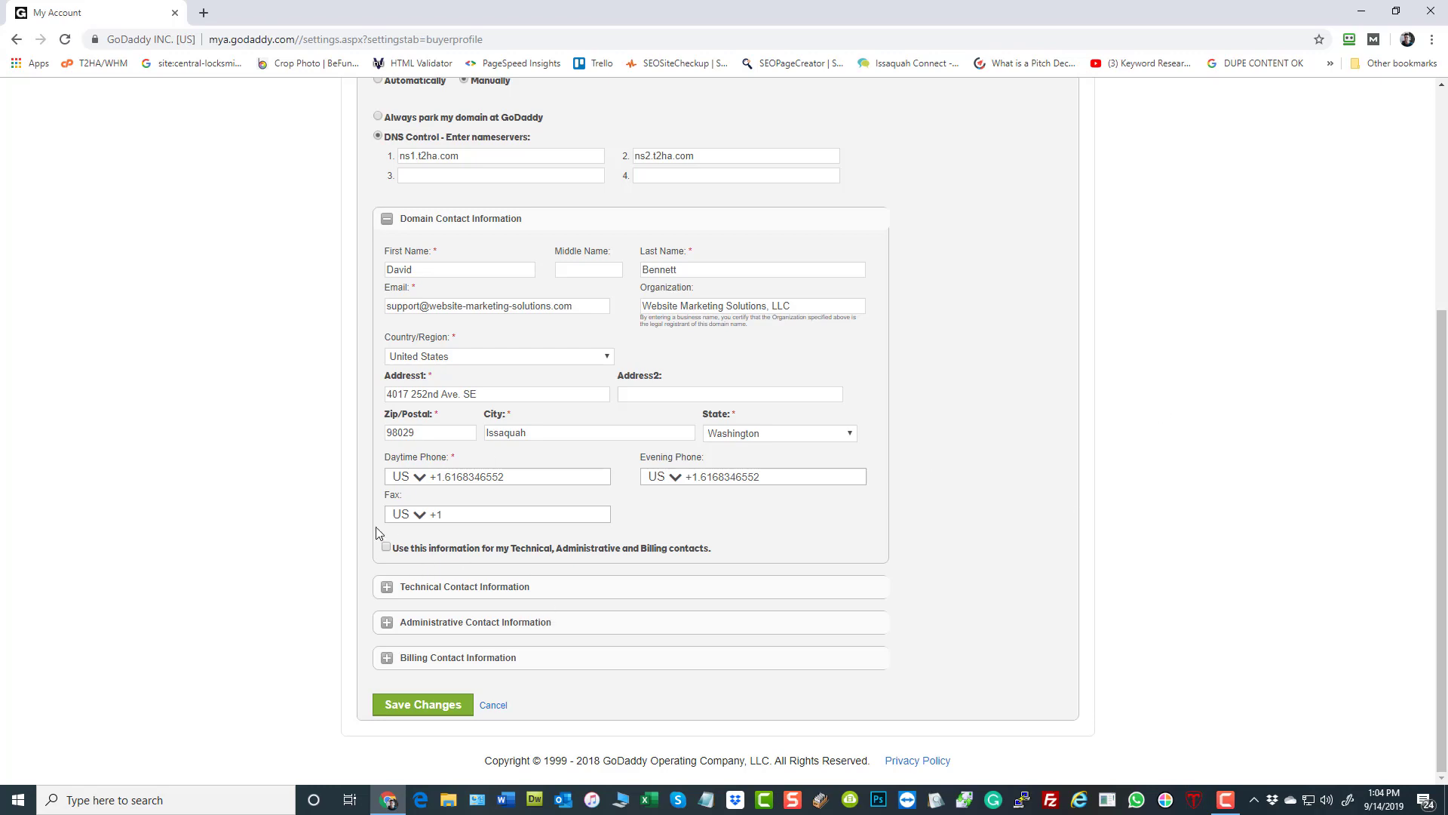
left_click(386, 548)
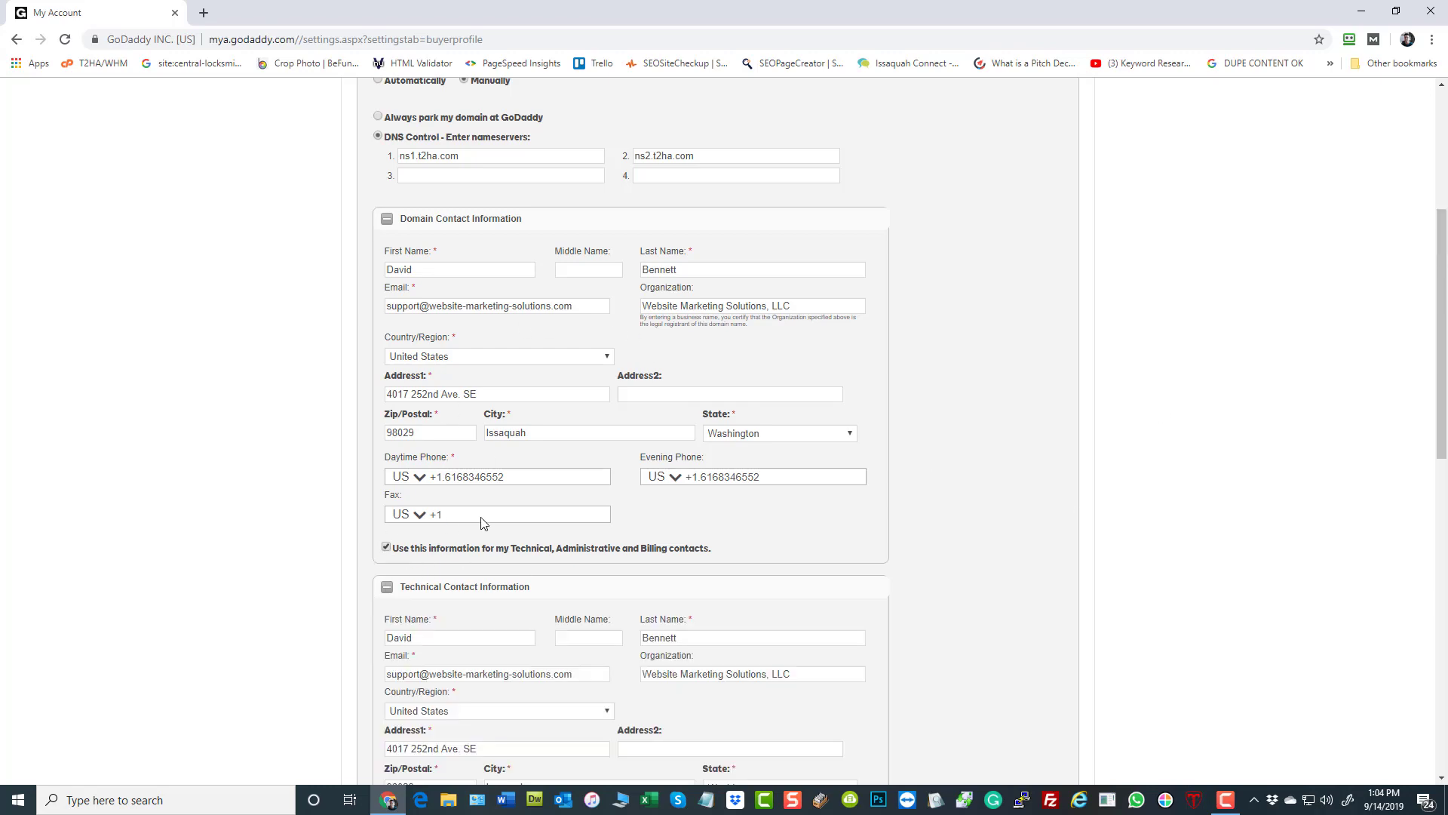
scroll(320, 427, "down", 11)
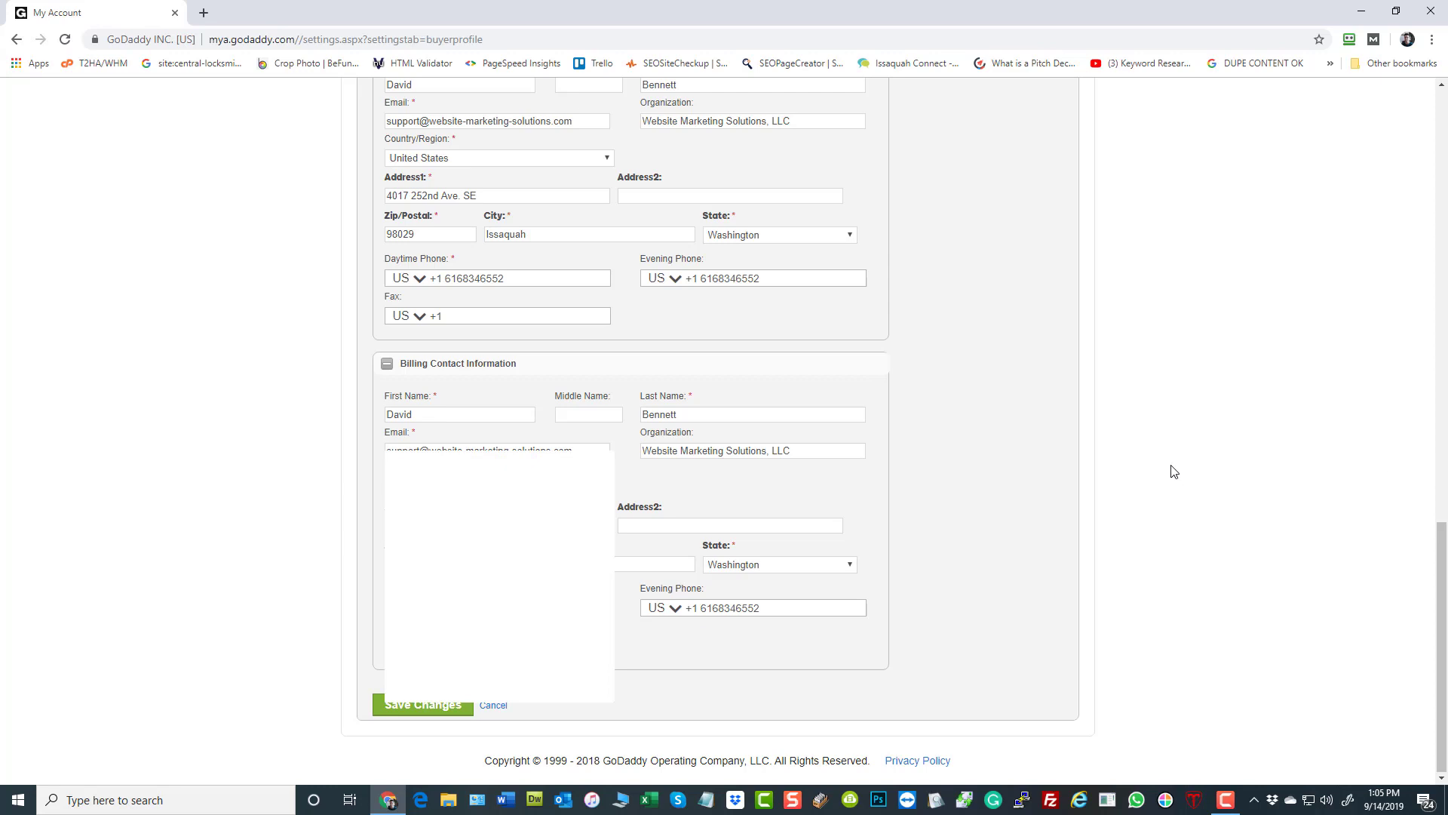
left_click(1218, 407)
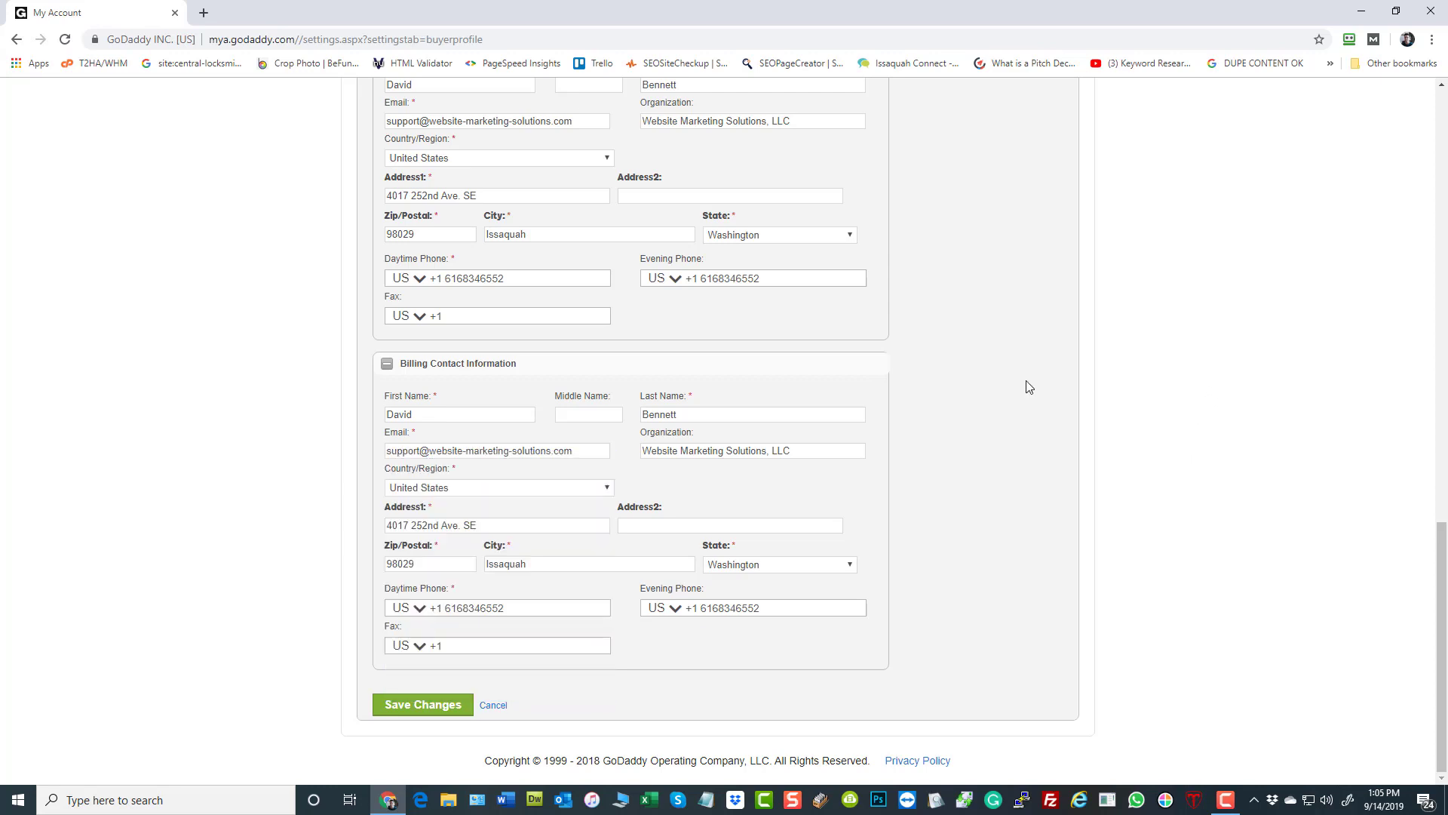
left_click(493, 705)
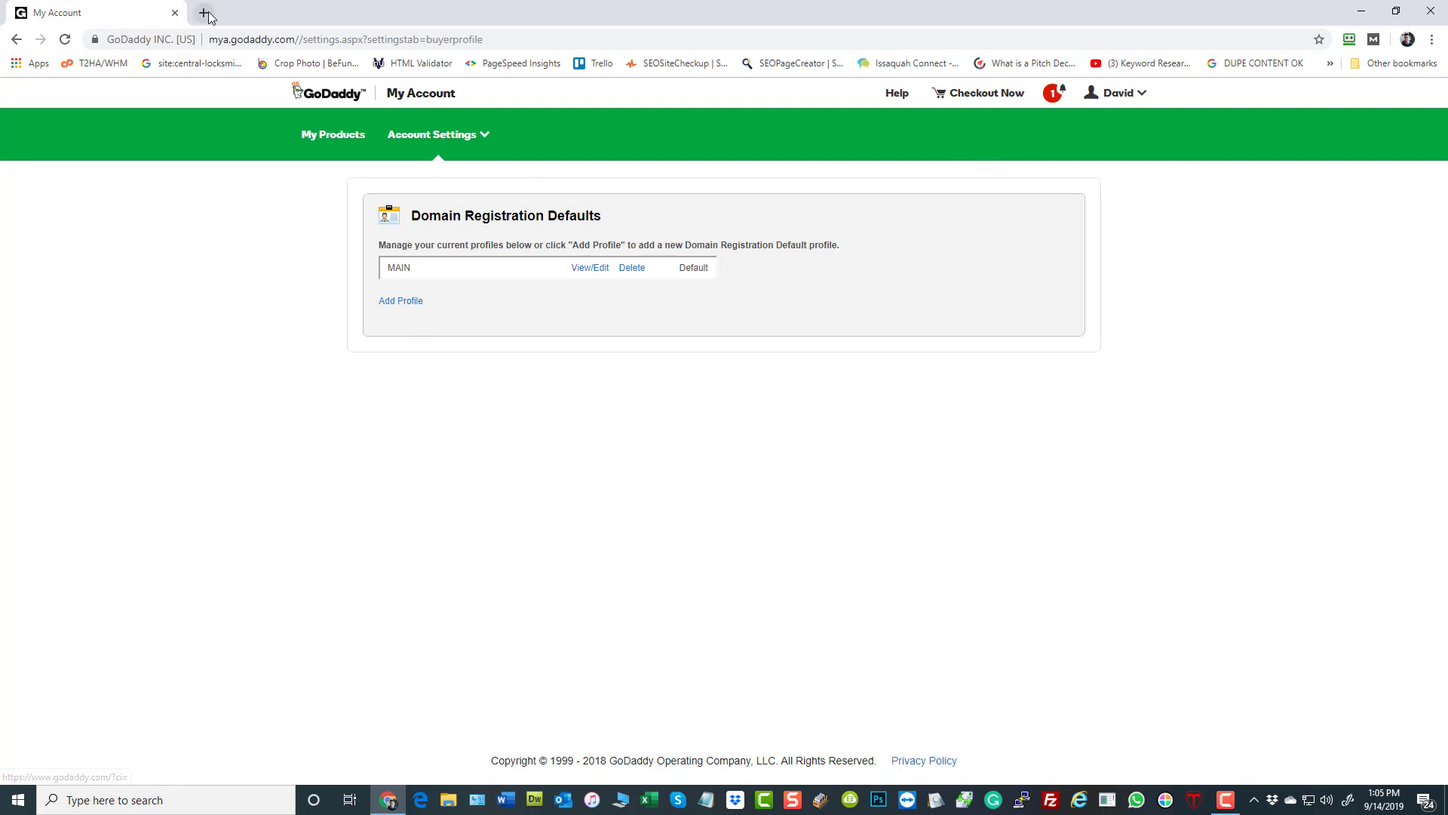
- Return to the GoDaddy home page and open the Bulk Domain Search with its domain list ready for entry
left_click(332, 94)
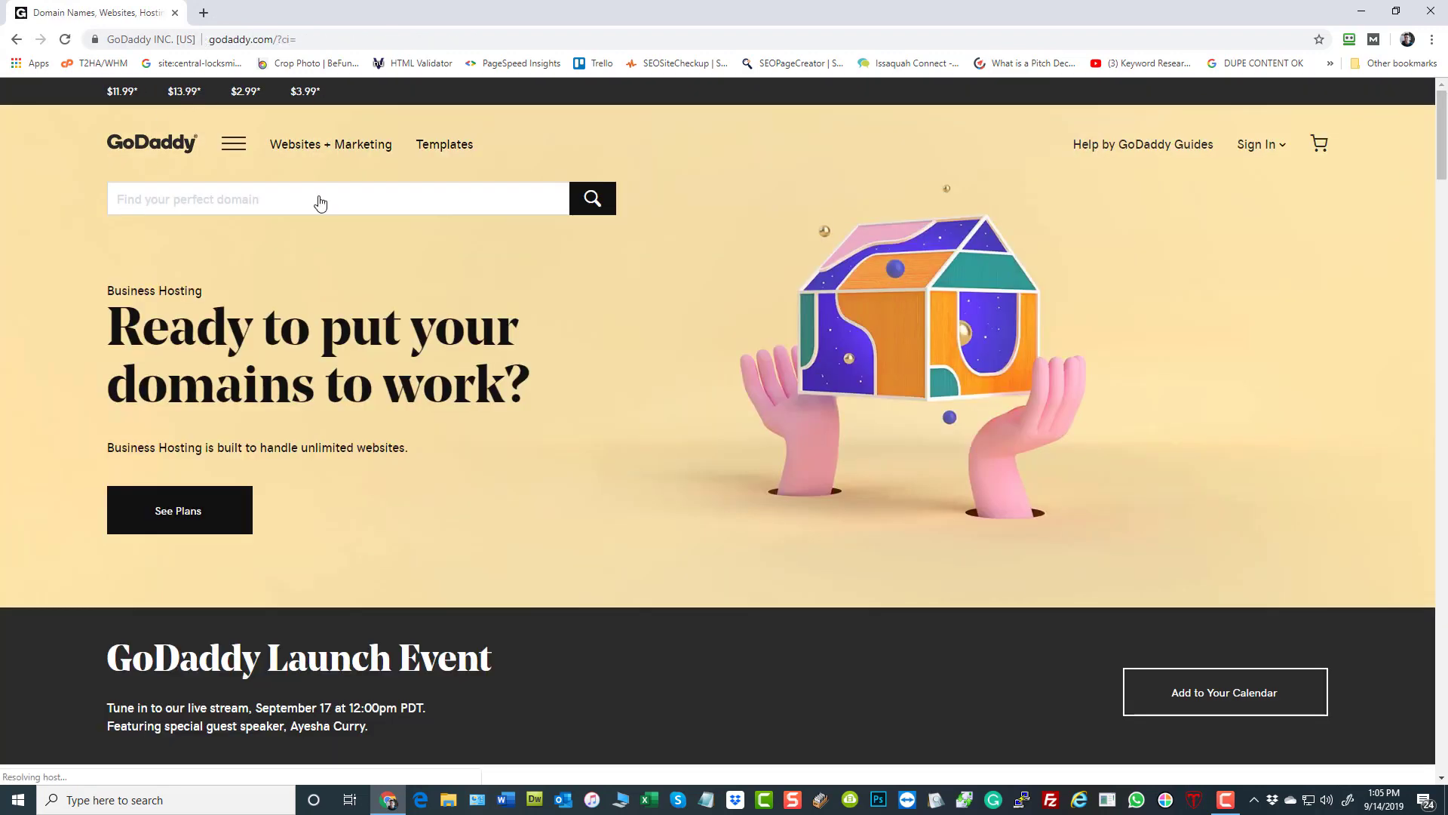
left_click(242, 153)
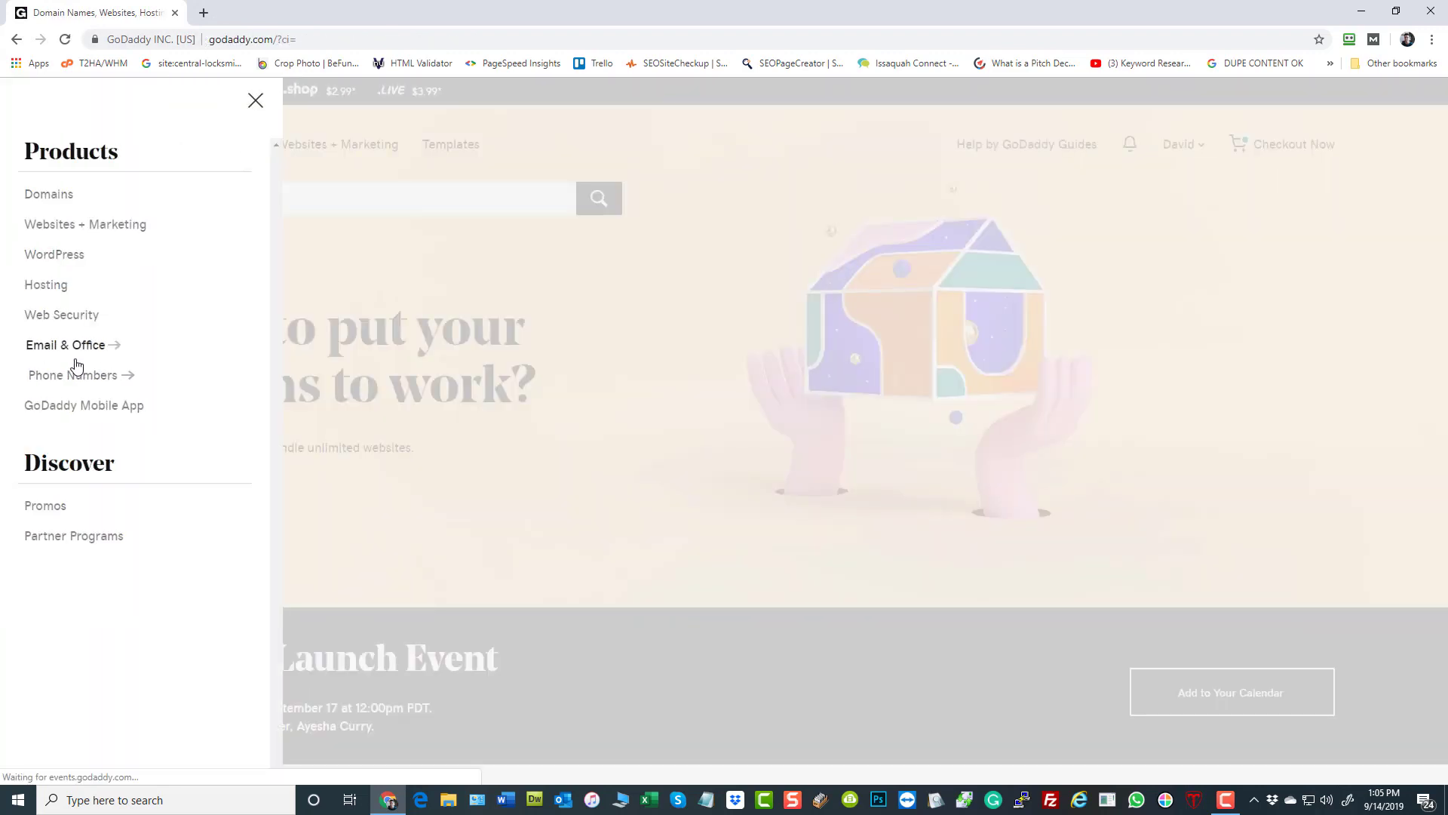
left_click(67, 196)
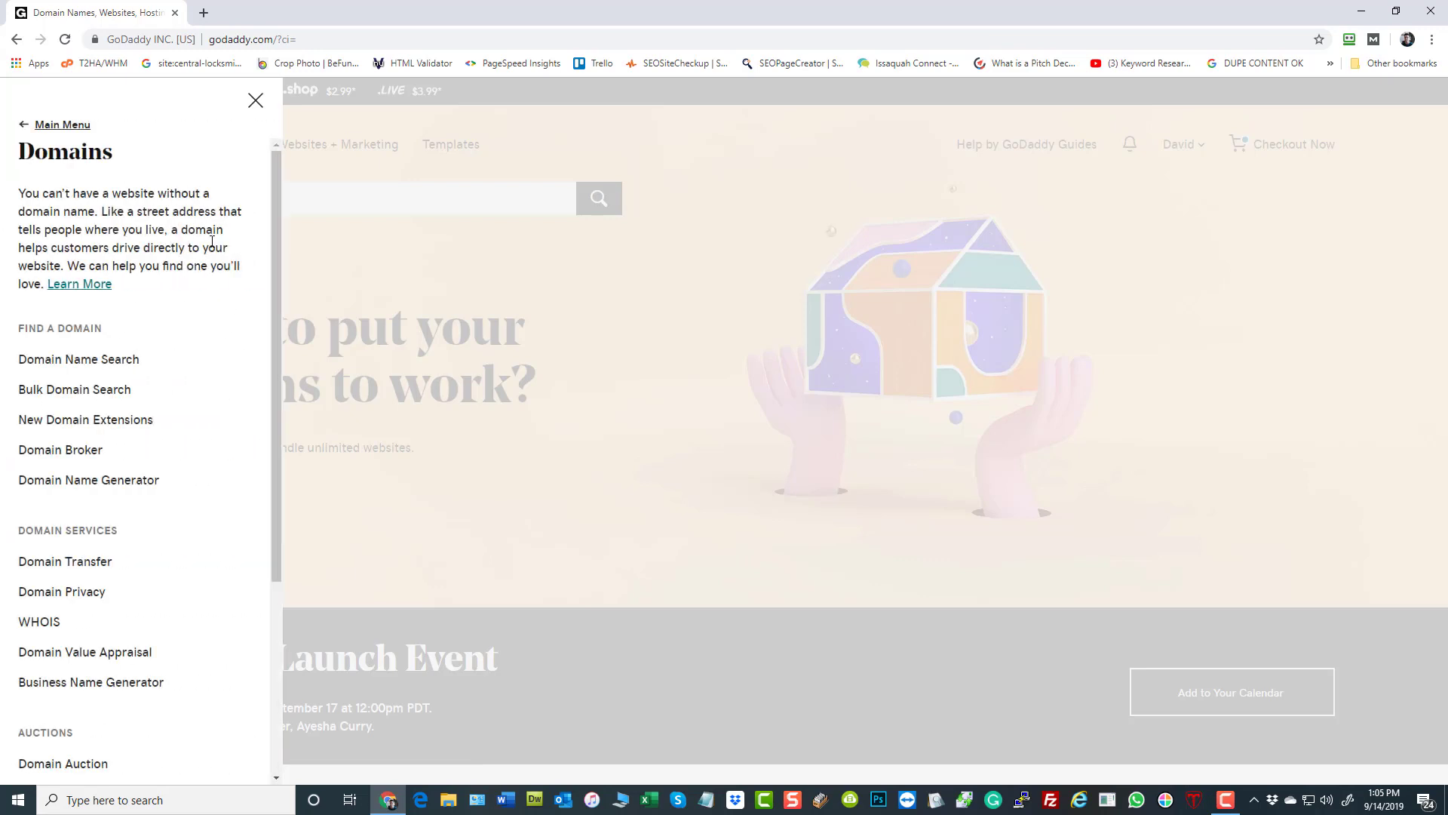
left_click(66, 389)
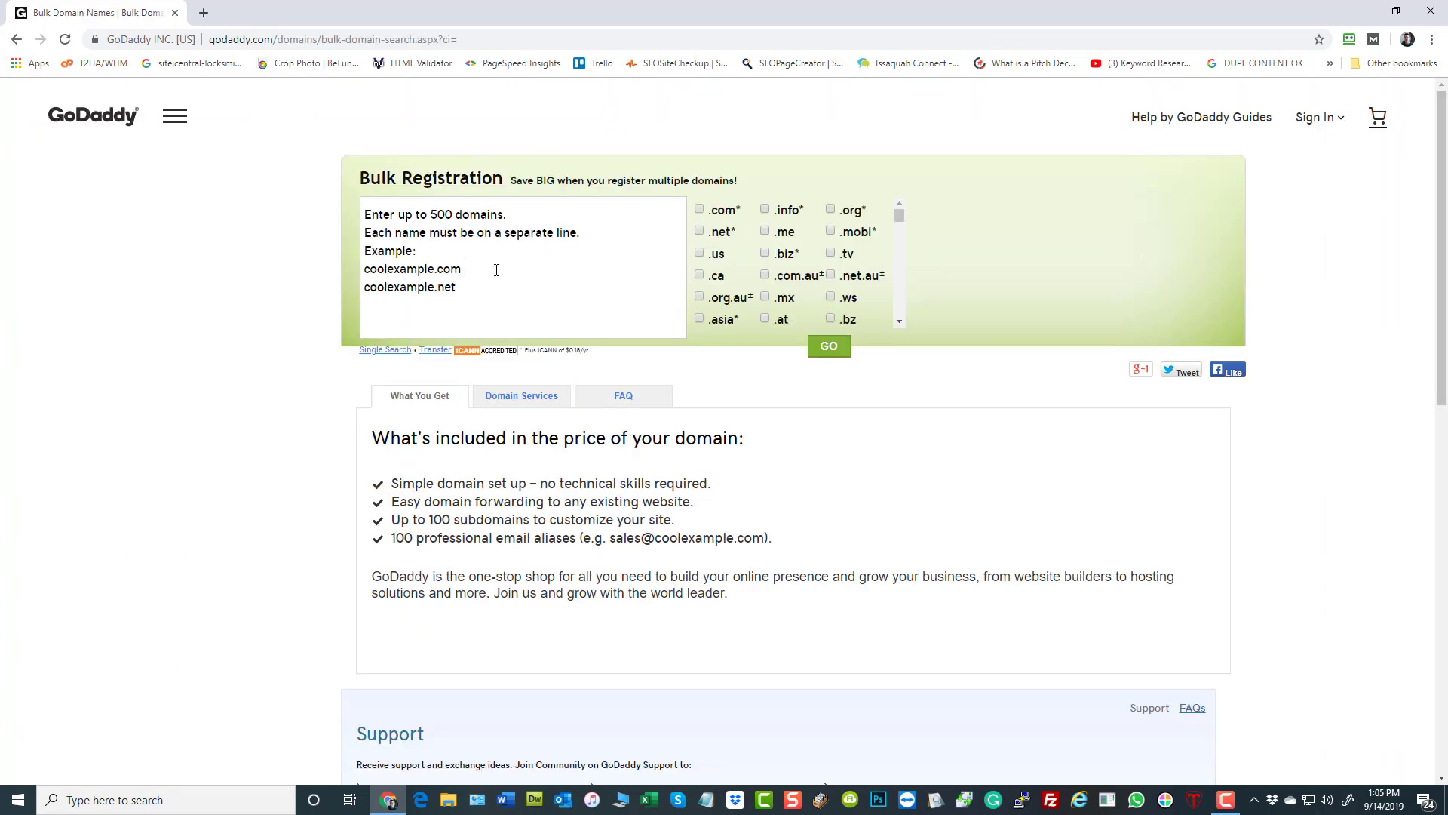
left_click(423, 283)
- Open namemesh.com in a new tab and generate domain name ideas for "garage door"
key("ctrl+t")
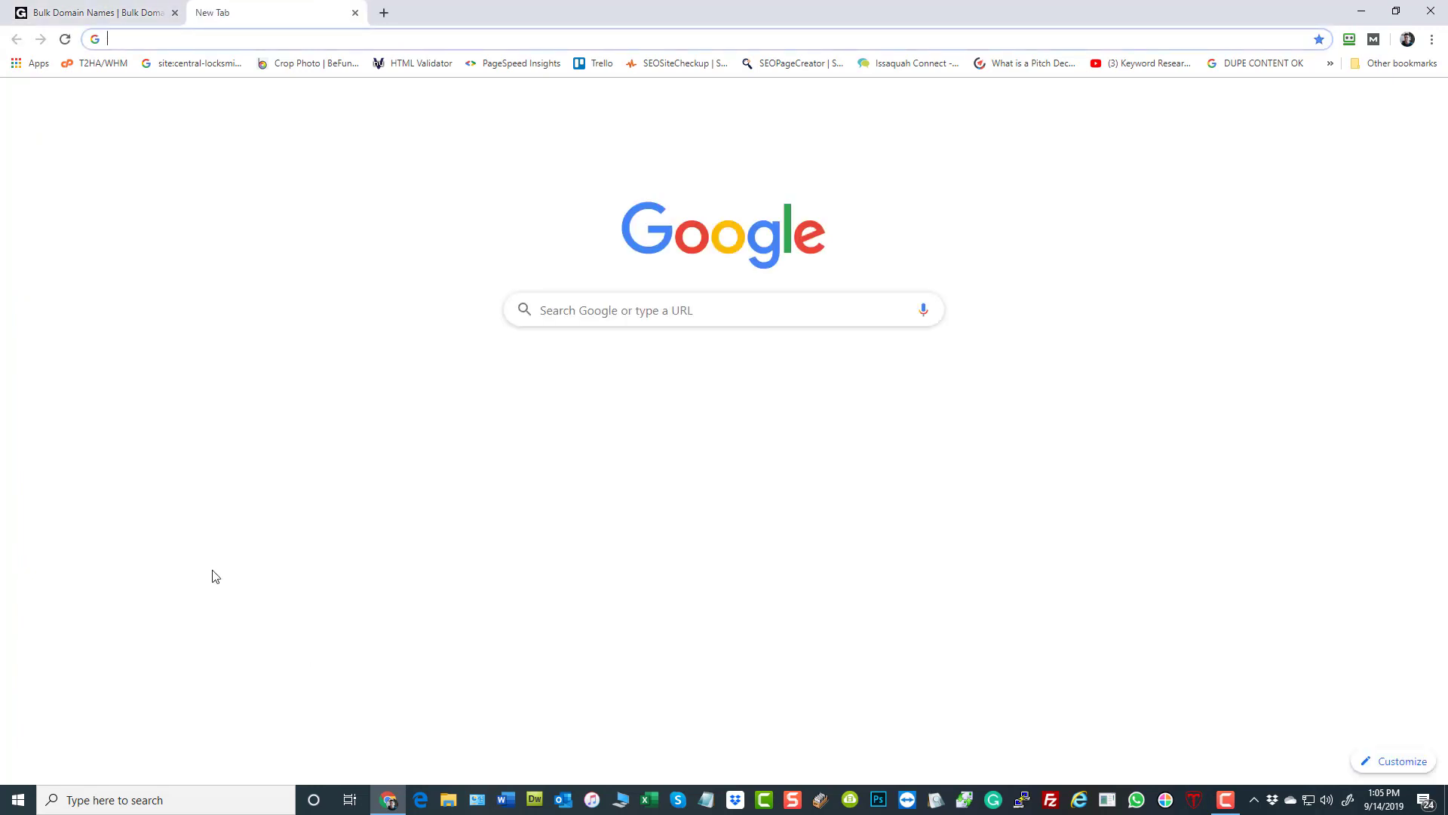
type("namemesh.com")
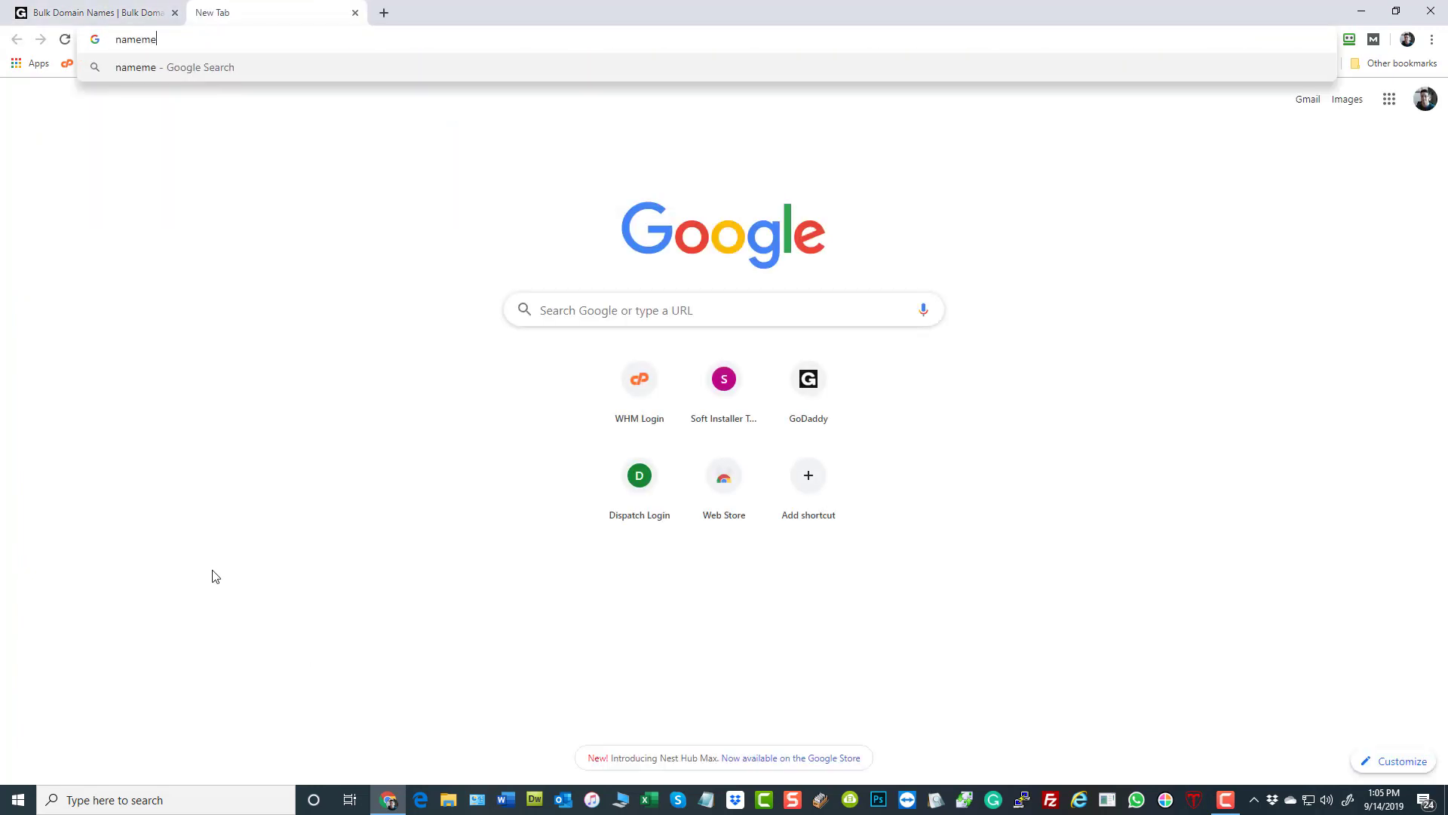
key("Return")
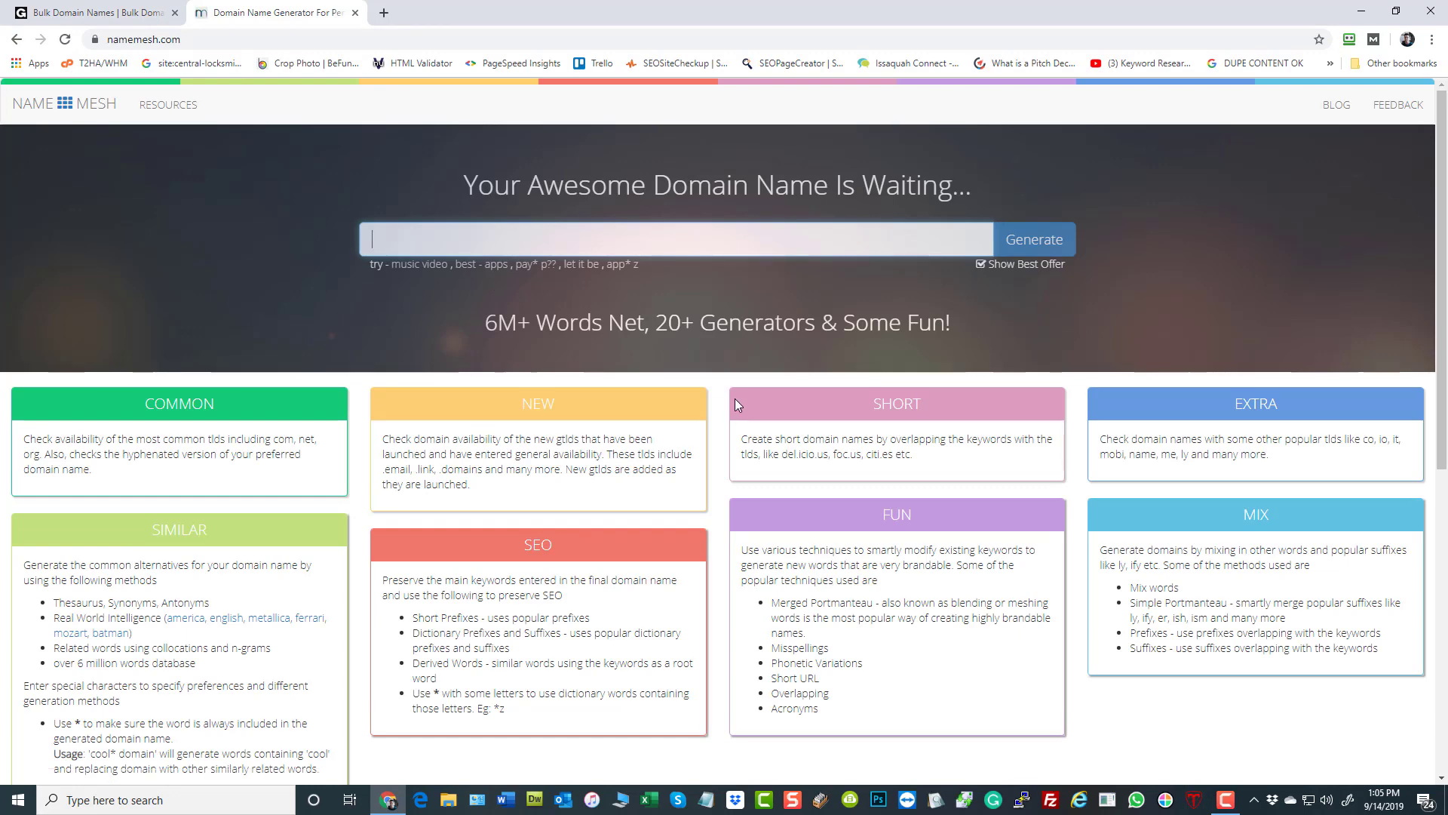
type("garage door")
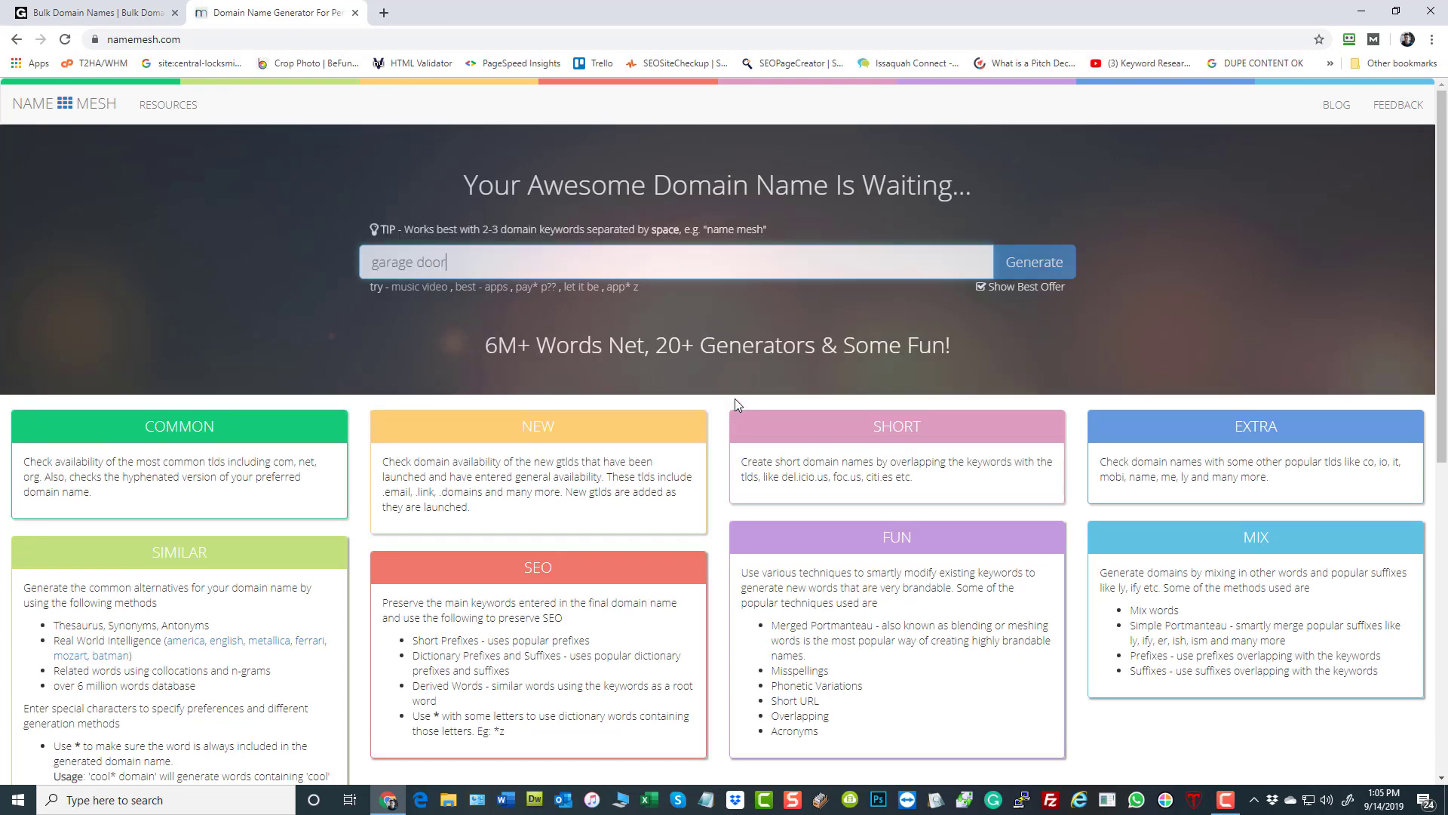
key("Return")
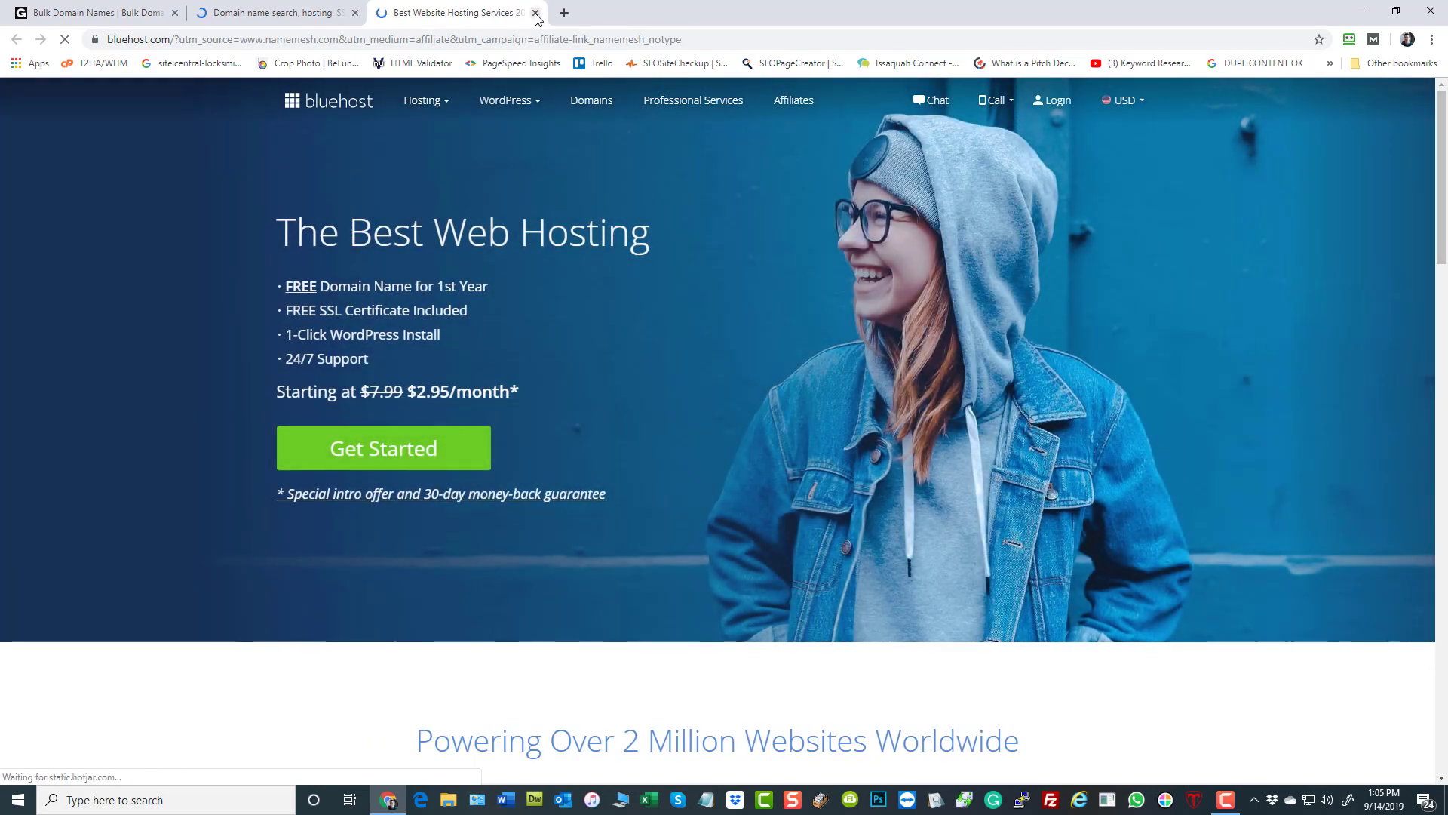
- Close the Bluehost advertising tab and return to the domain name results
left_click(249, 13)
left_click(468, 13)
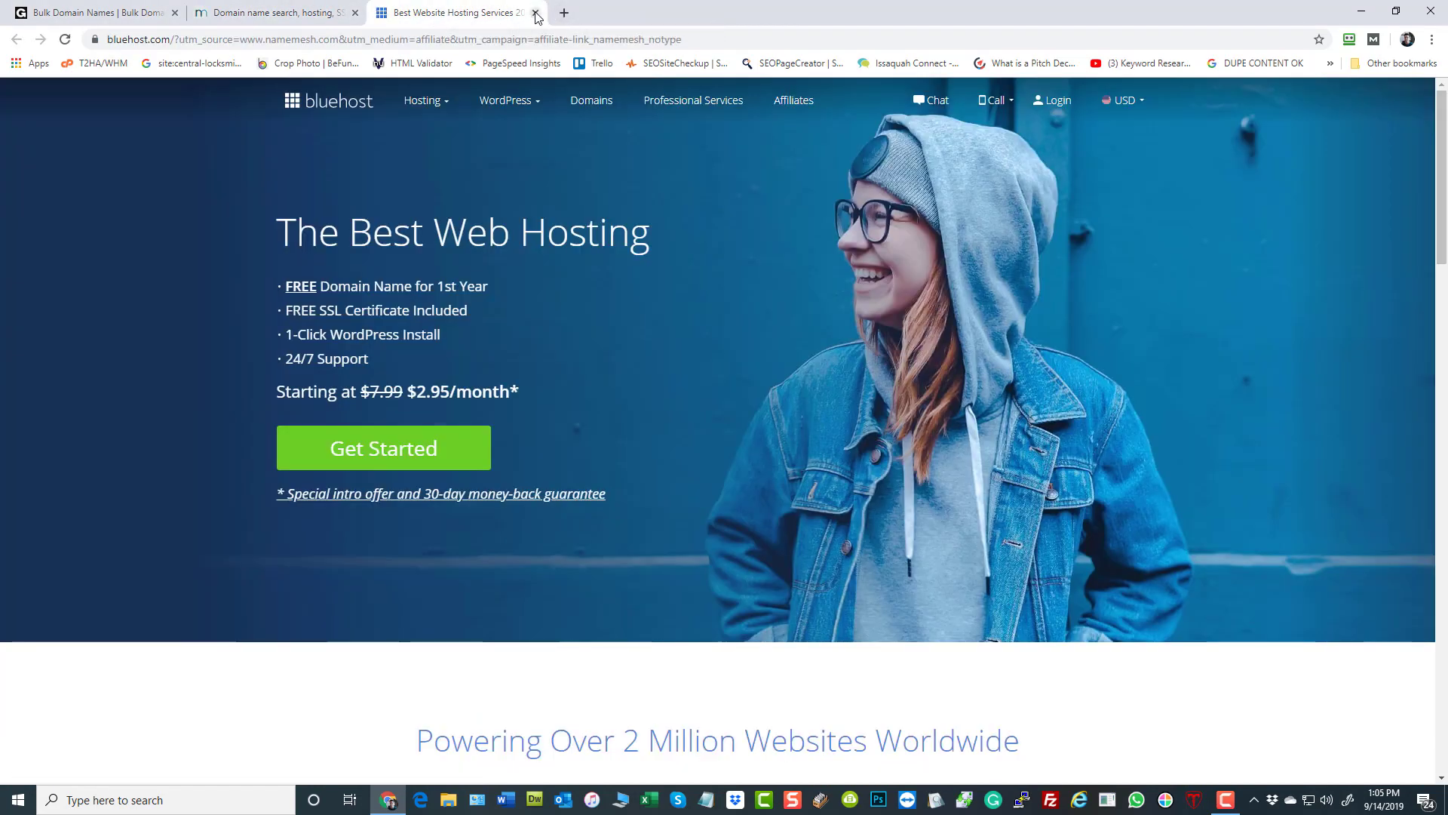
left_click(535, 13)
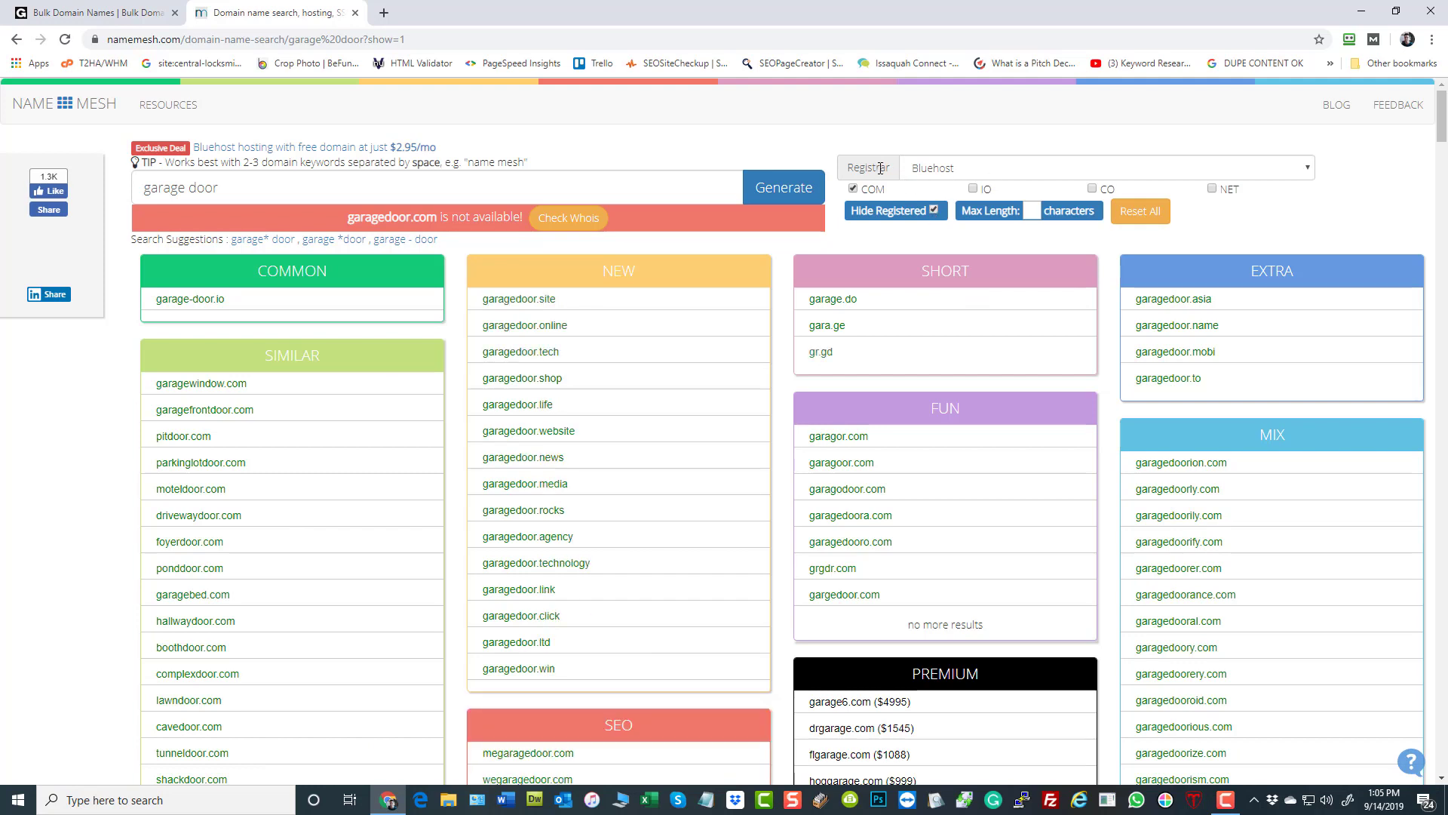
- Set the registrar for the generated domain names to GoDaddy
left_click(985, 169)
left_click(976, 202)
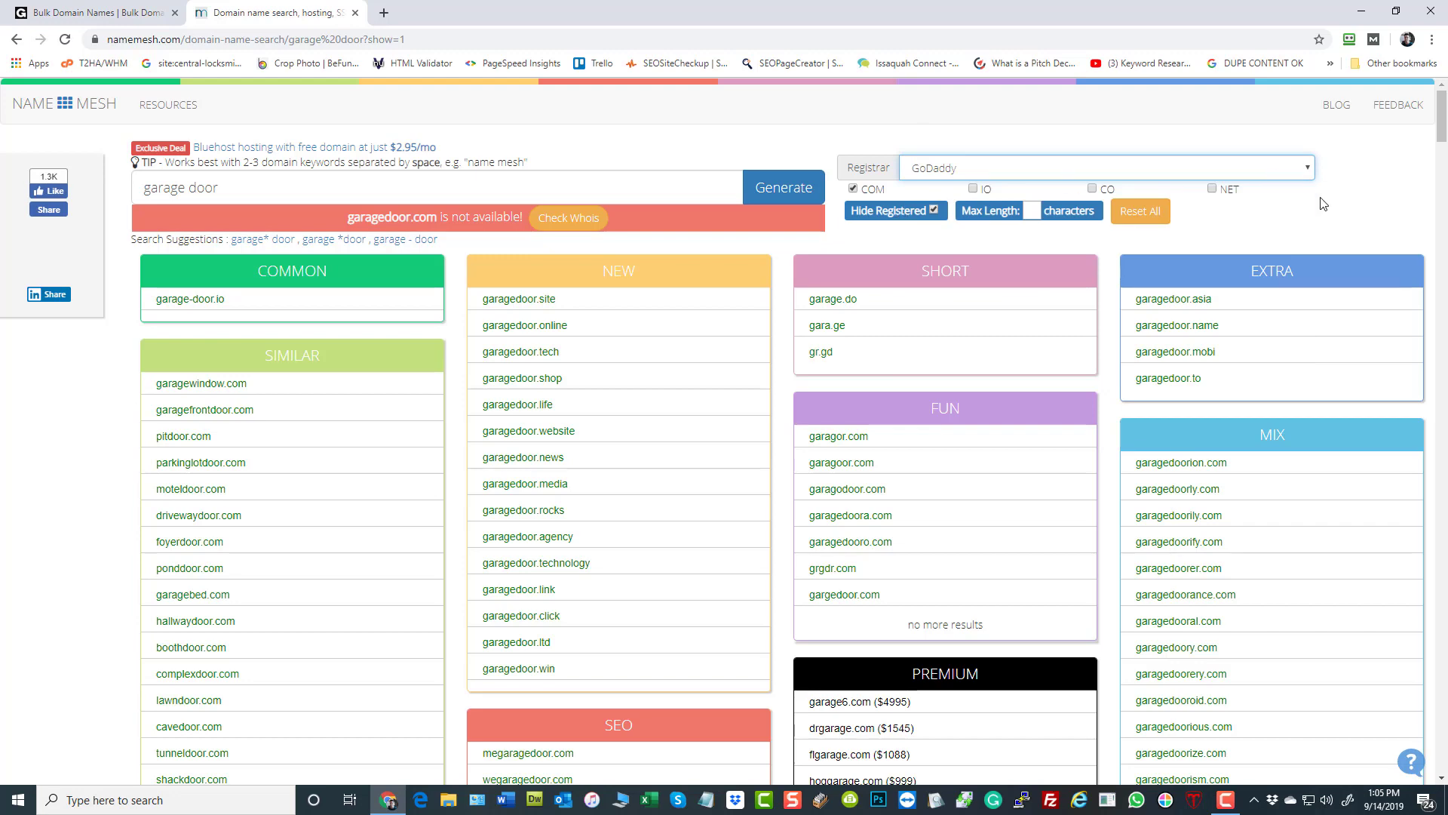
left_click(1381, 188)
- Examine the suggested domain names by category, including the Similar, New and SEO lists
scroll(250, 383, "down", 4)
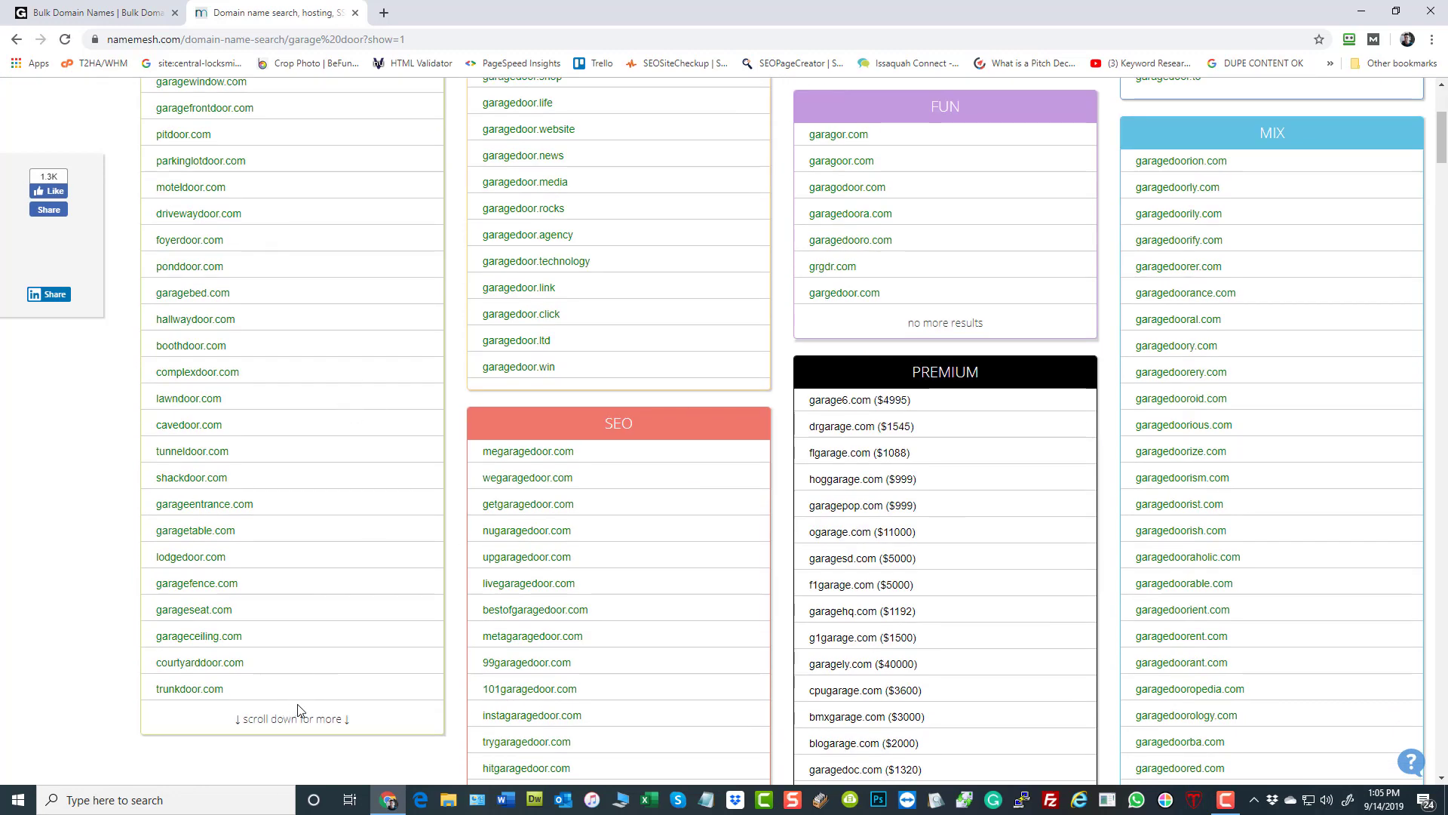
scroll(281, 722, "down", 3)
scroll(286, 505, "down", 4)
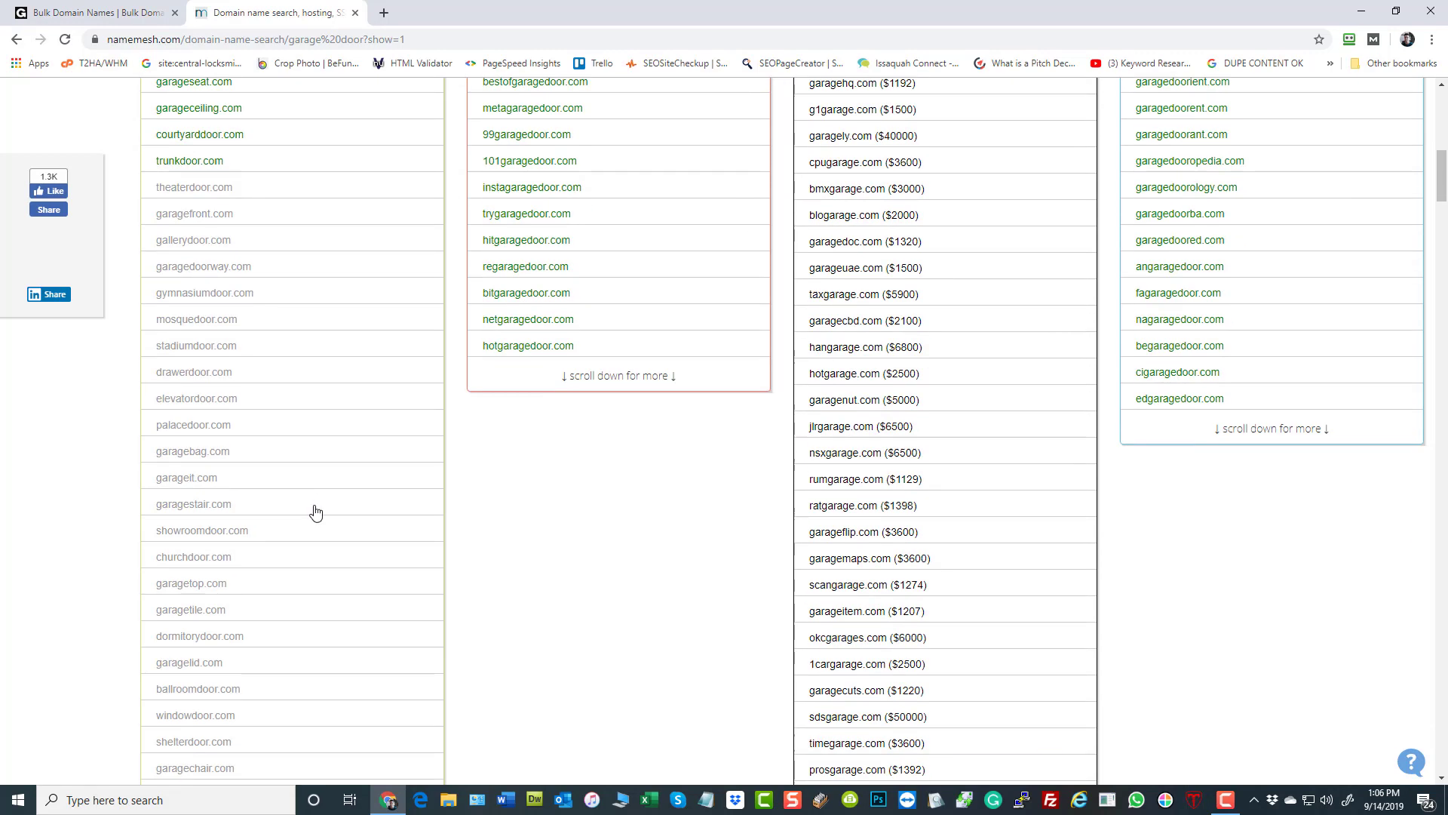
scroll(325, 521, "up", 9)
scroll(328, 530, "up", 2)
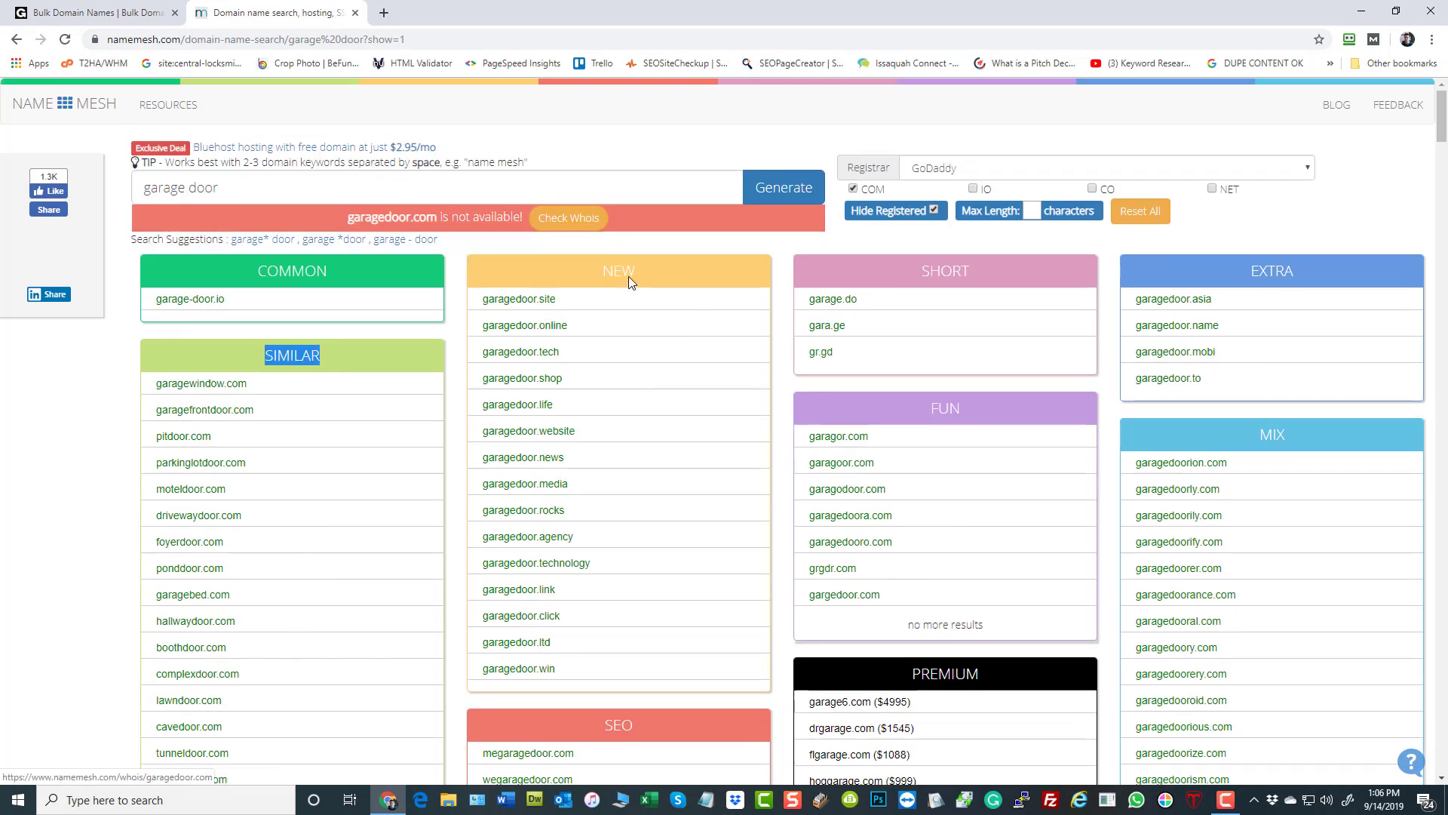
scroll(679, 317, "down", 4)
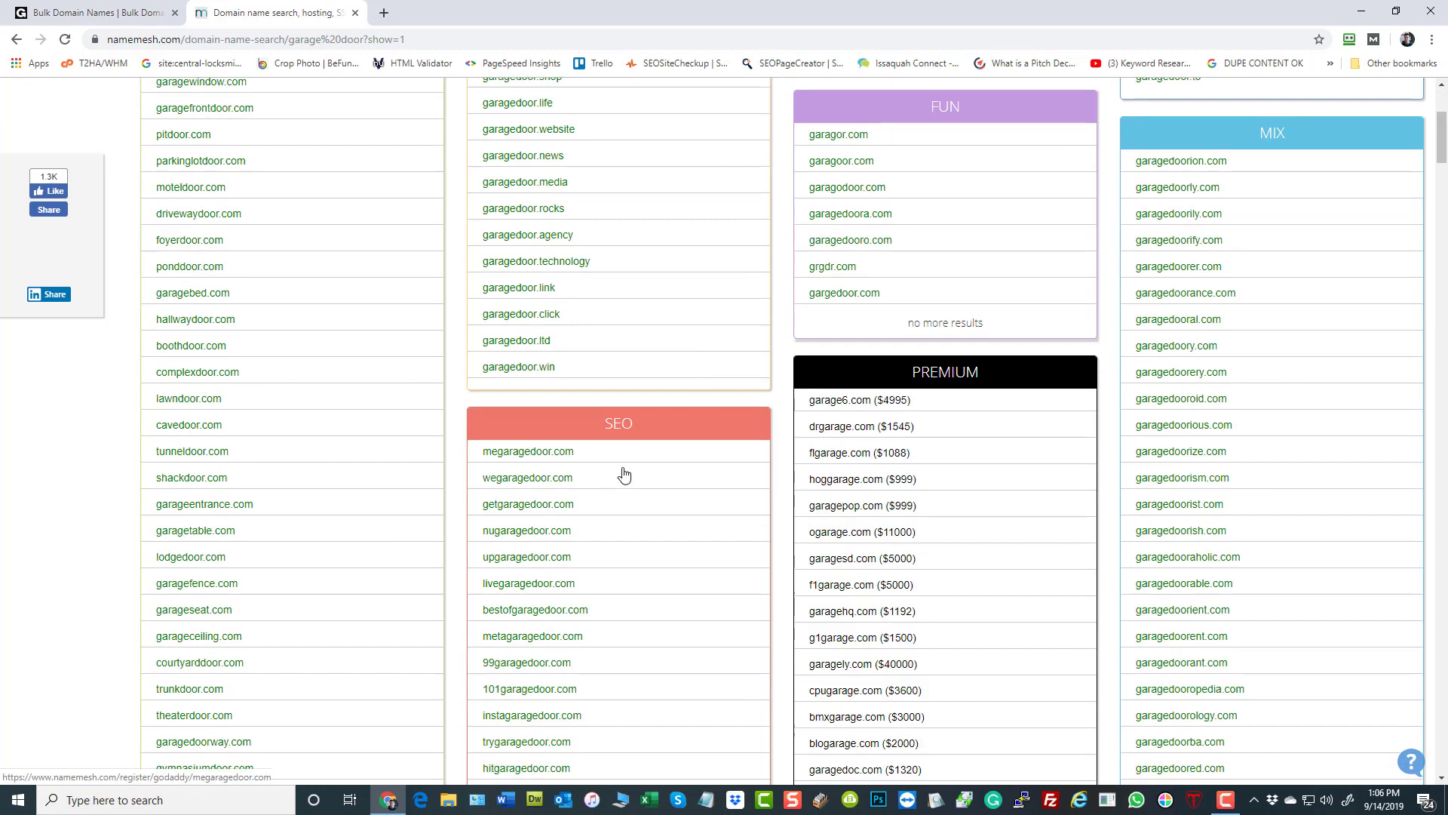
left_click_drag(653, 423, 592, 423)
scroll(625, 434, "up", 2)
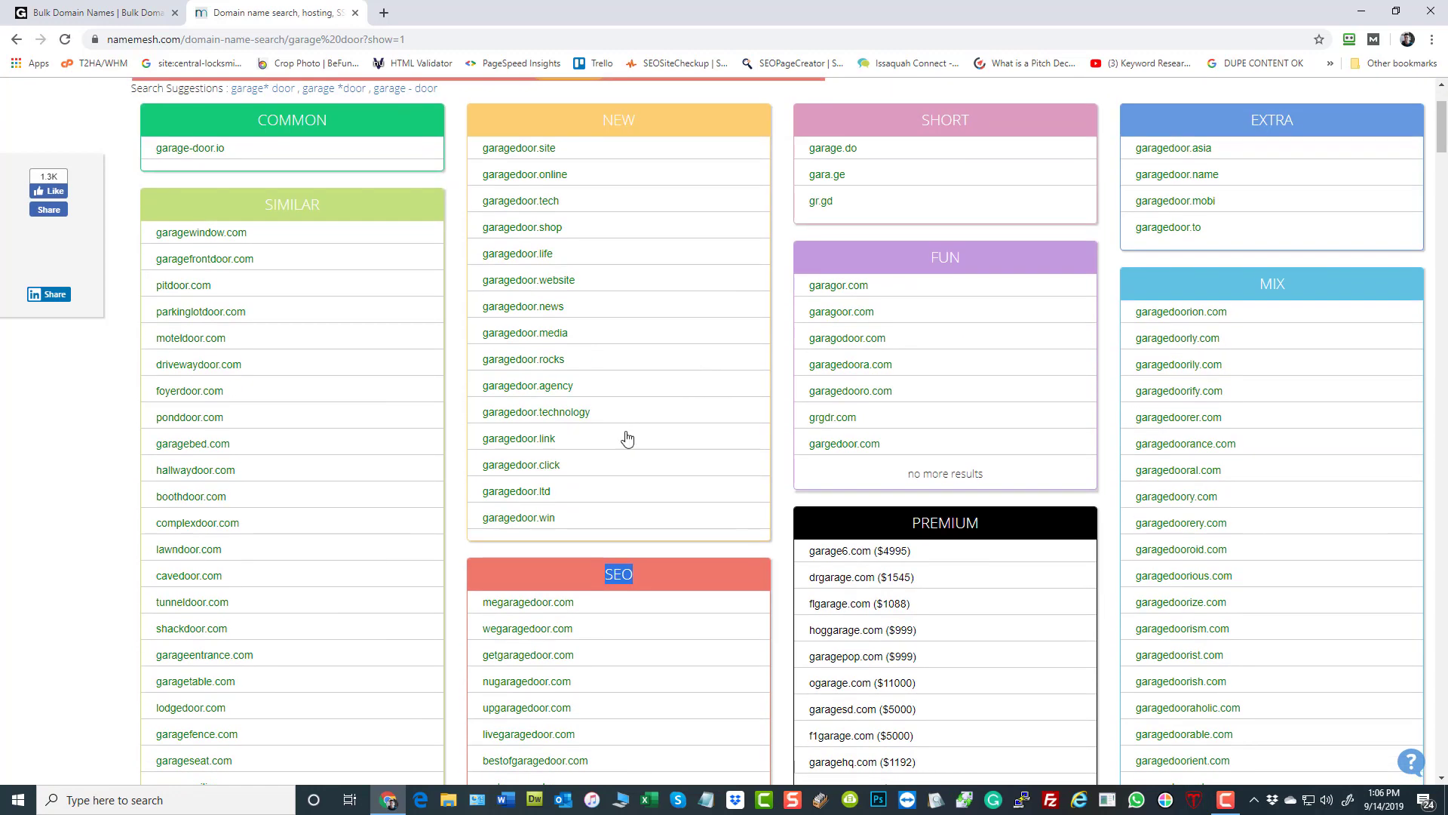
scroll(622, 438, "up", 2)
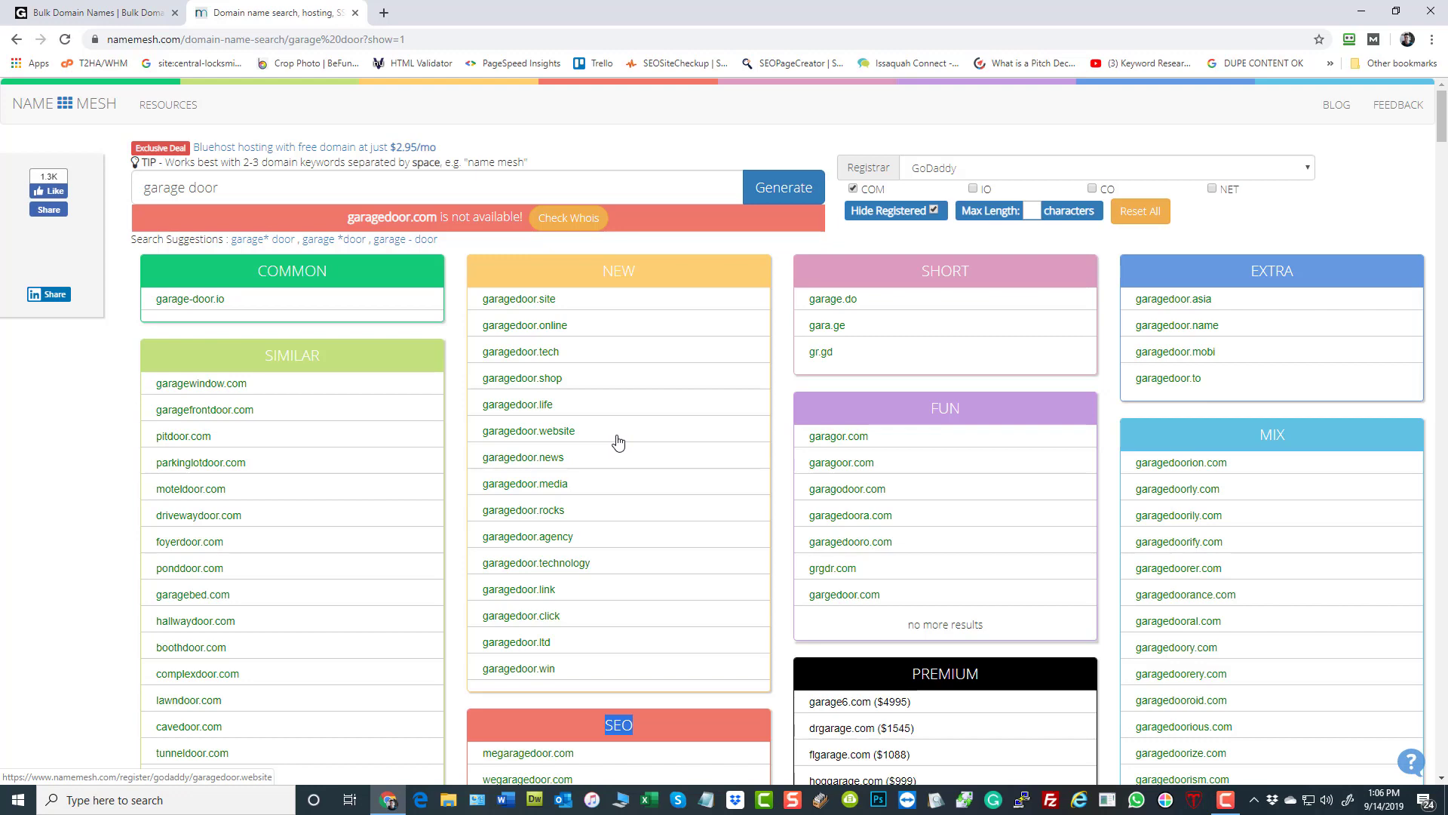
scroll(606, 447, "down", 3)
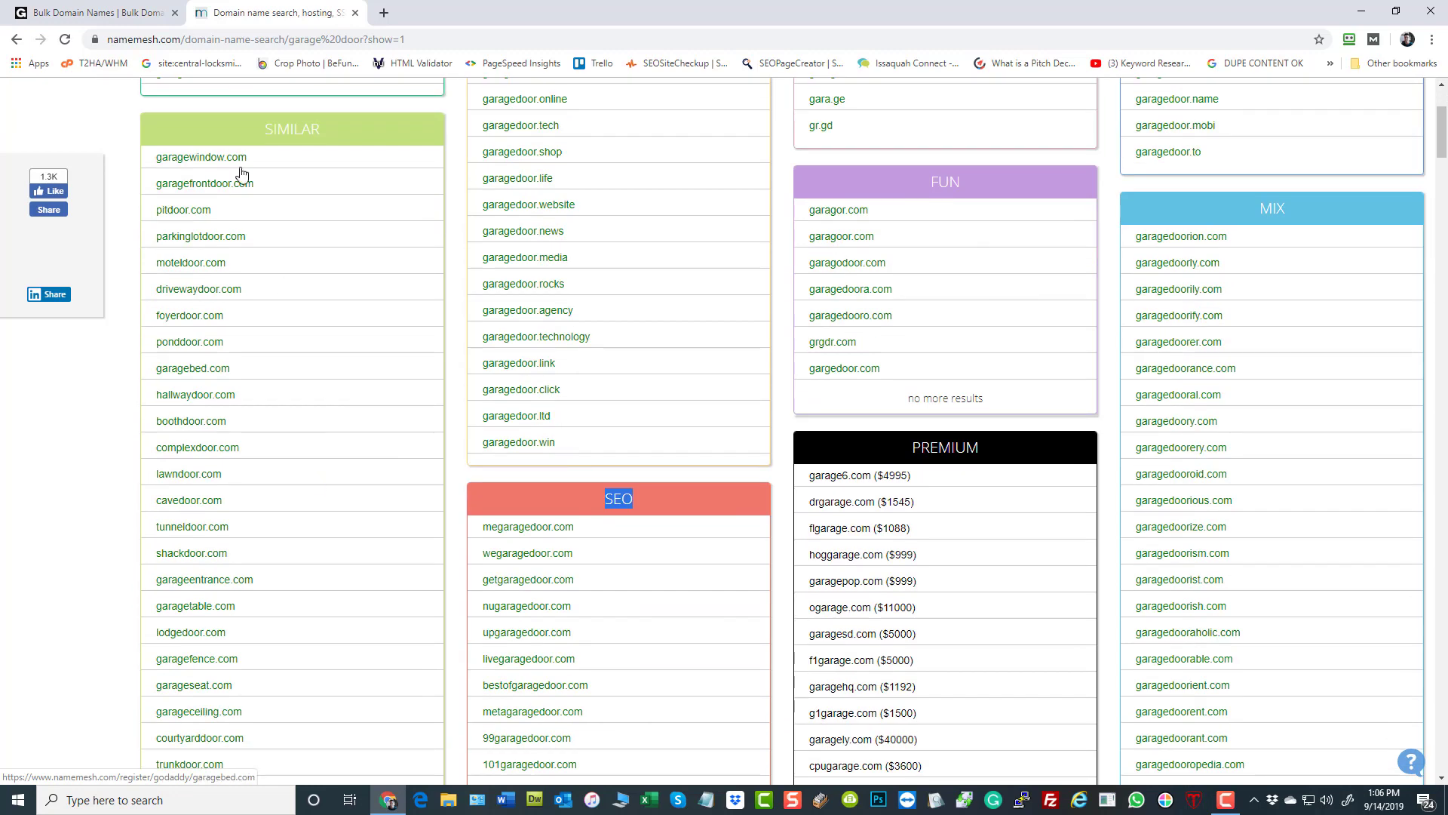
scroll(576, 578, "up", 3)
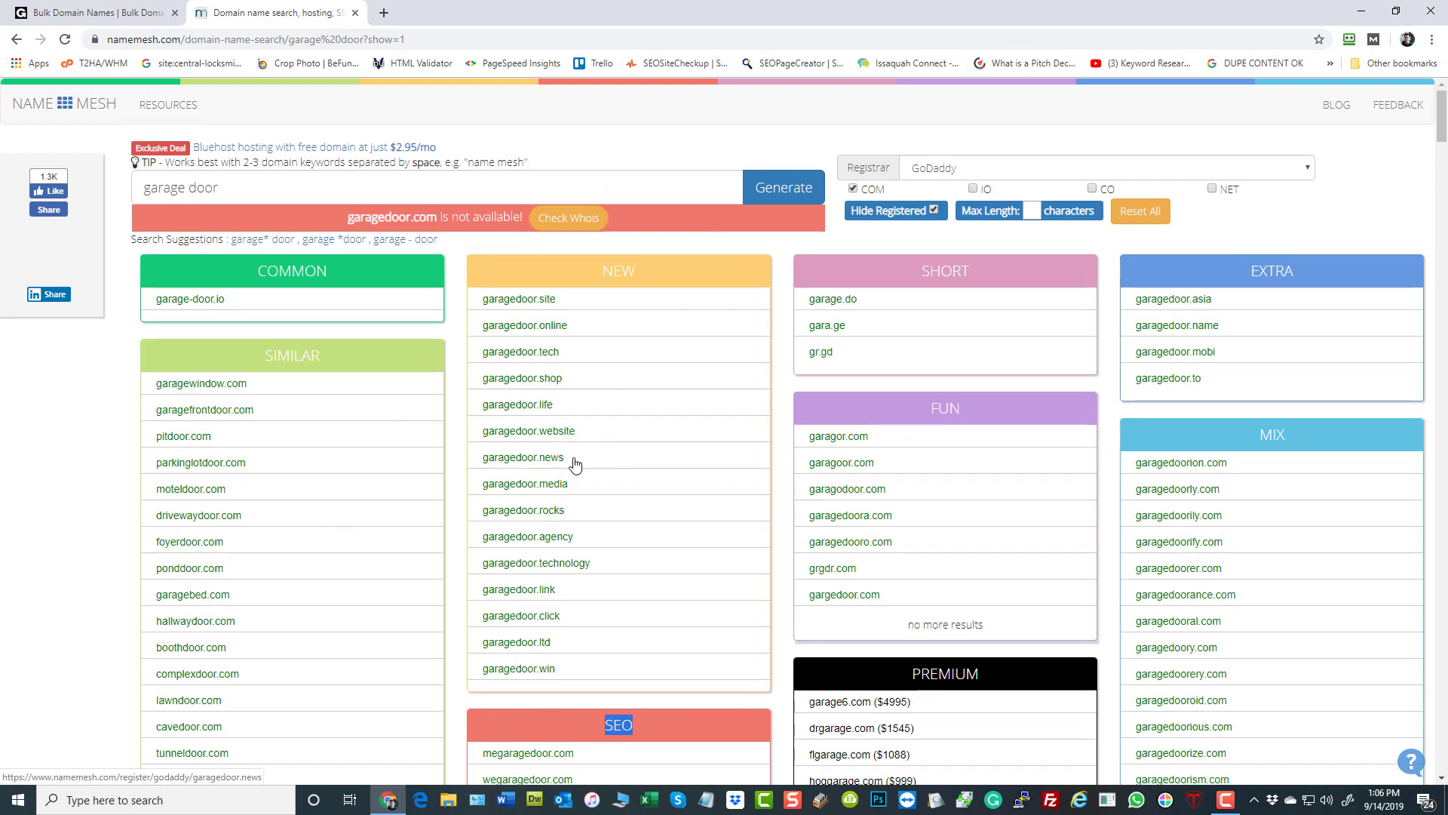
- Copy the domain names in the Similar list from garagewindow.com through garagedoorway.com
scroll(624, 442, "down", 4)
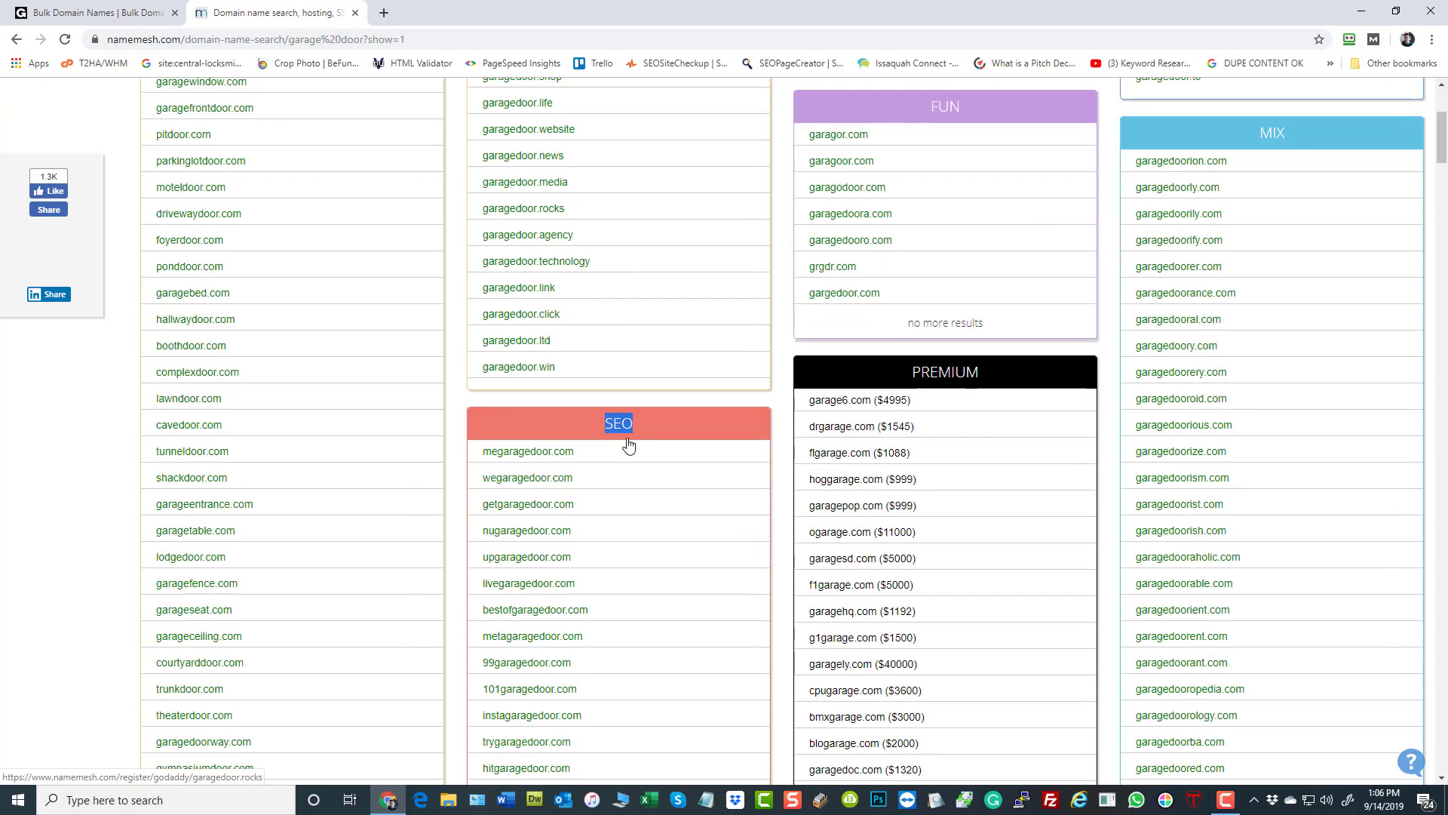
scroll(633, 432, "down", 2)
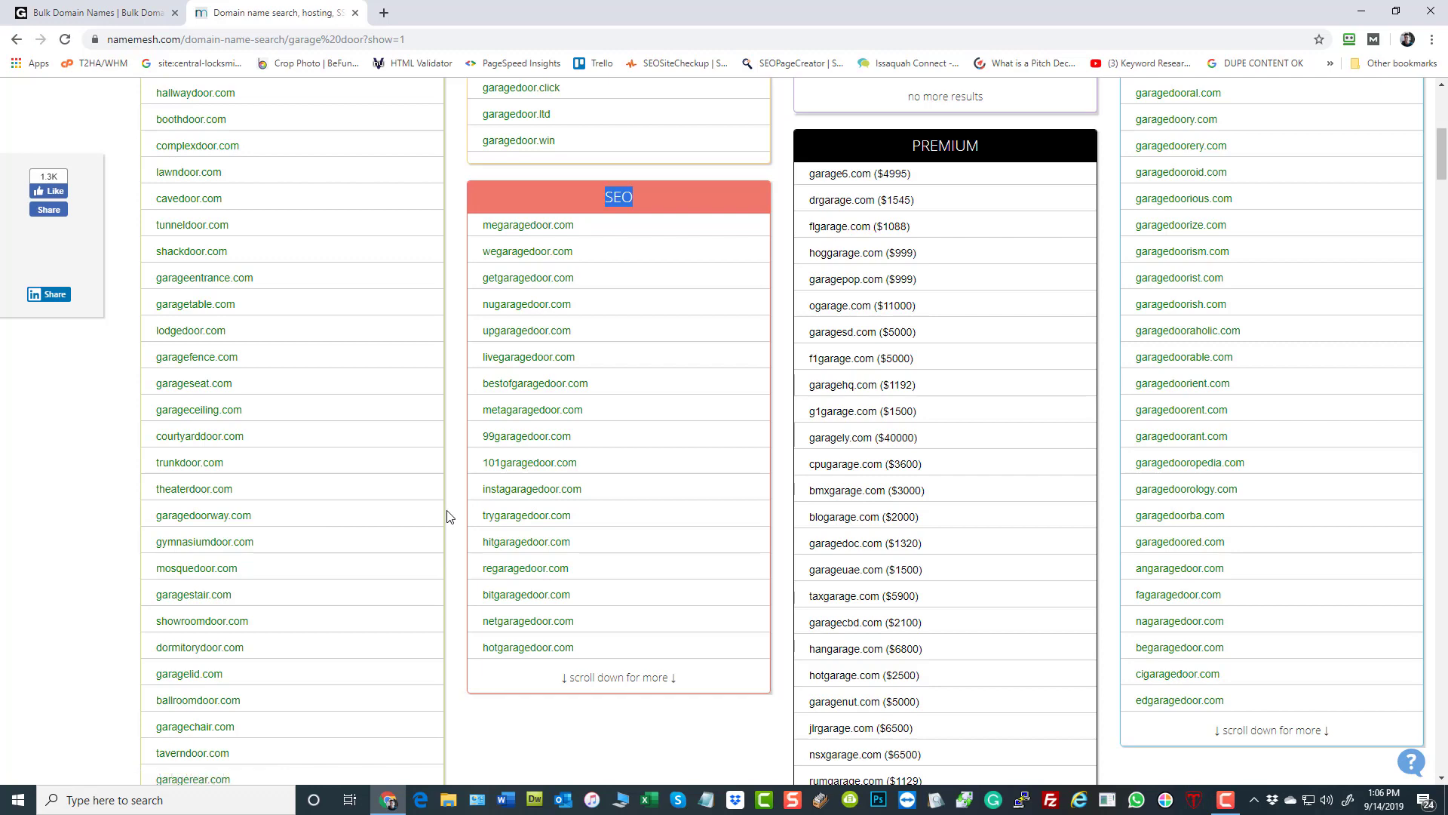
triple_click(405, 509)
left_click_drag(406, 508, 168, 146)
right_click(168, 146)
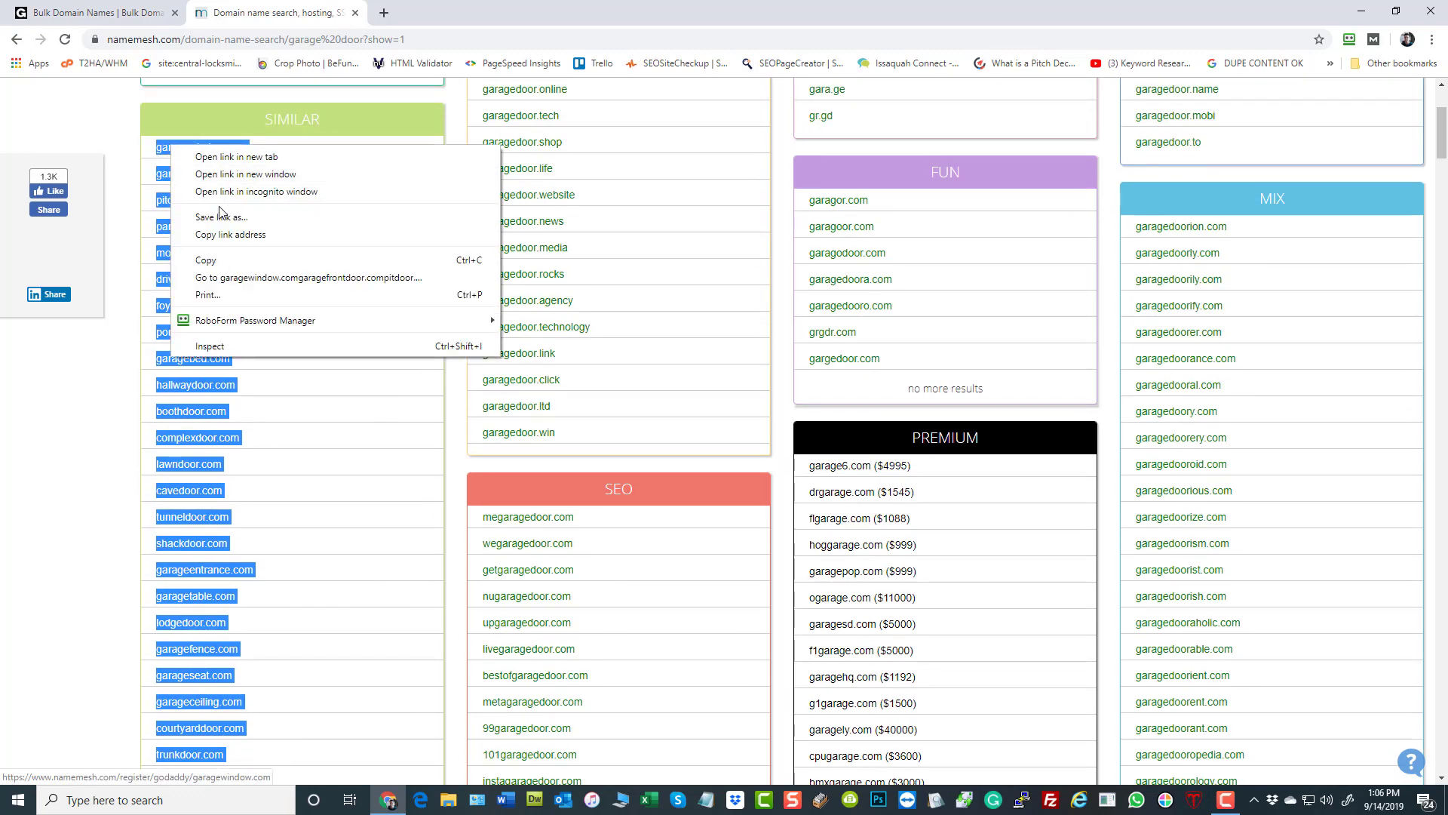
left_click(225, 262)
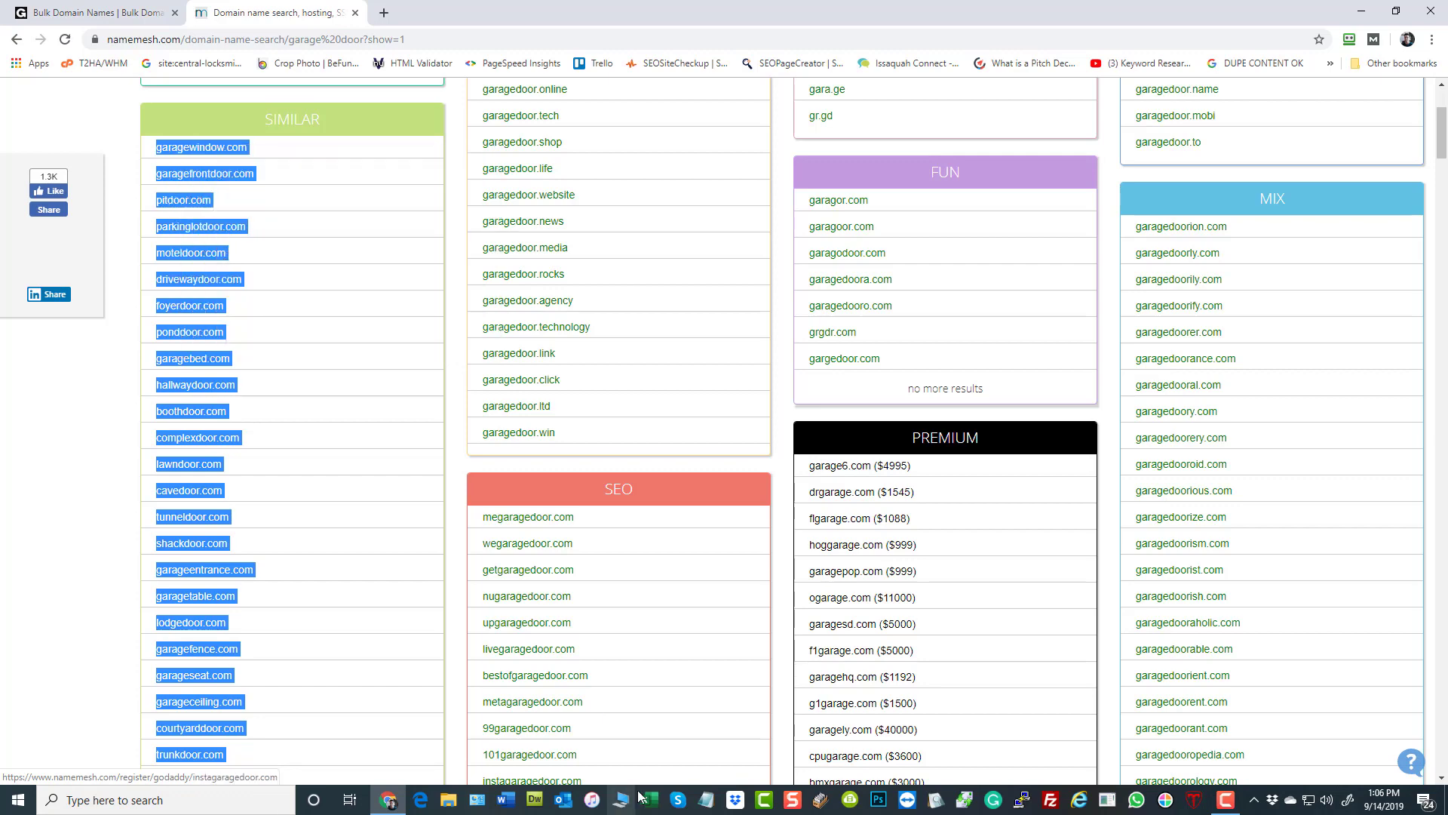
- Switch to Notepad and paste the copied domain names into the empty document
left_click(706, 800)
right_click(472, 279)
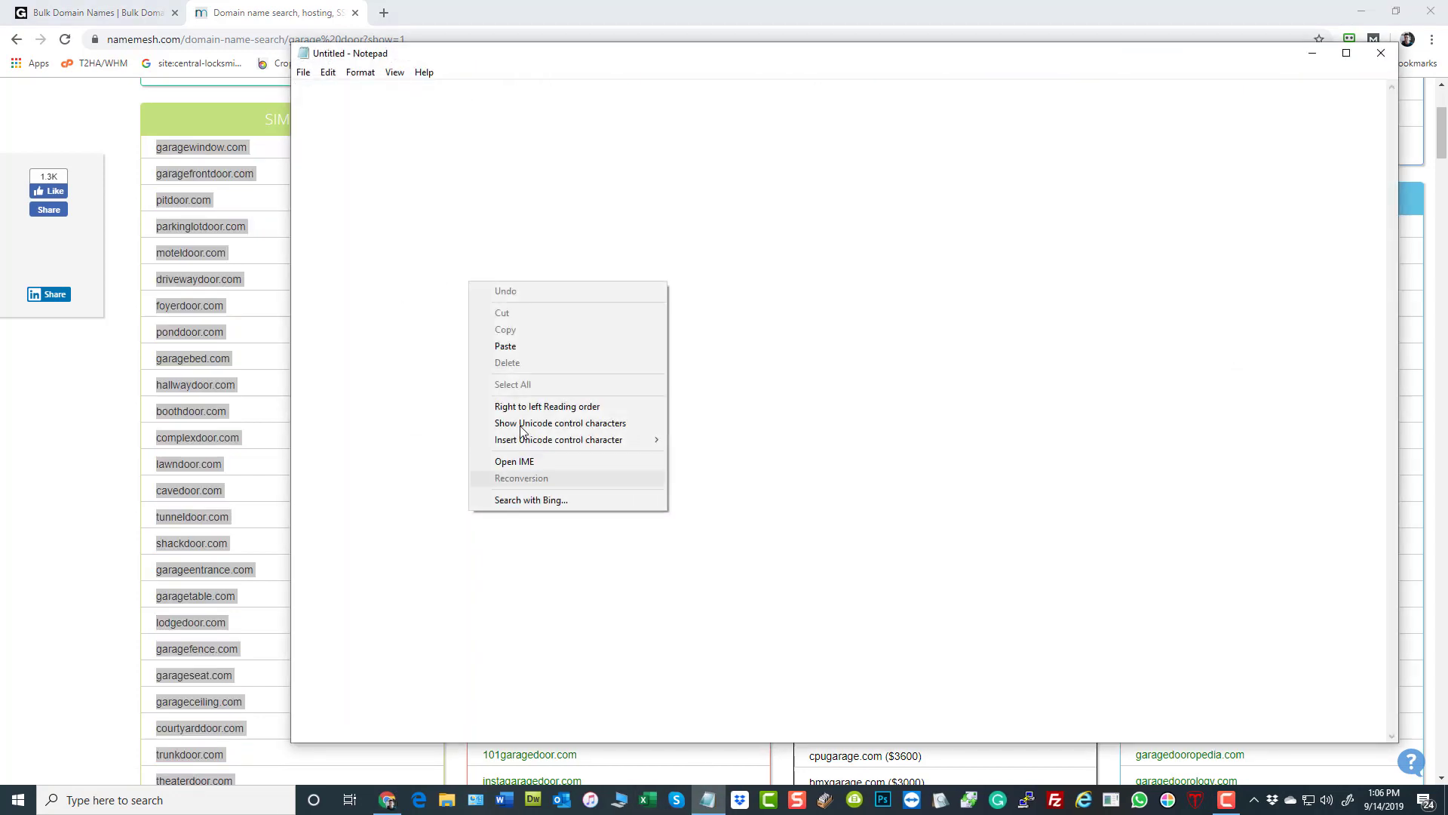
left_click(522, 348)
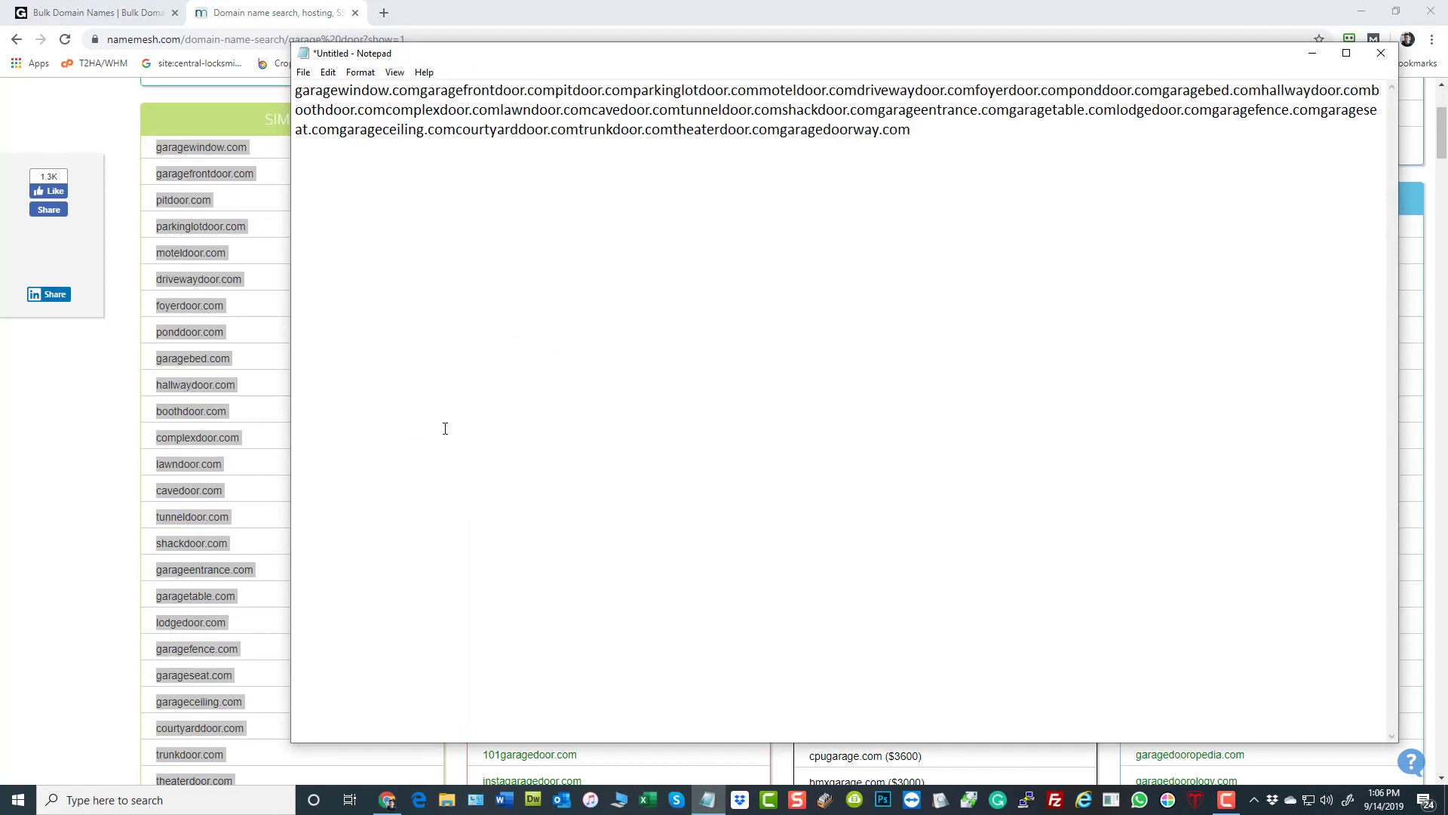
- Create a blank workbook in Excel and paste the copied domain names into column A, starting at cell A1
left_click(651, 801)
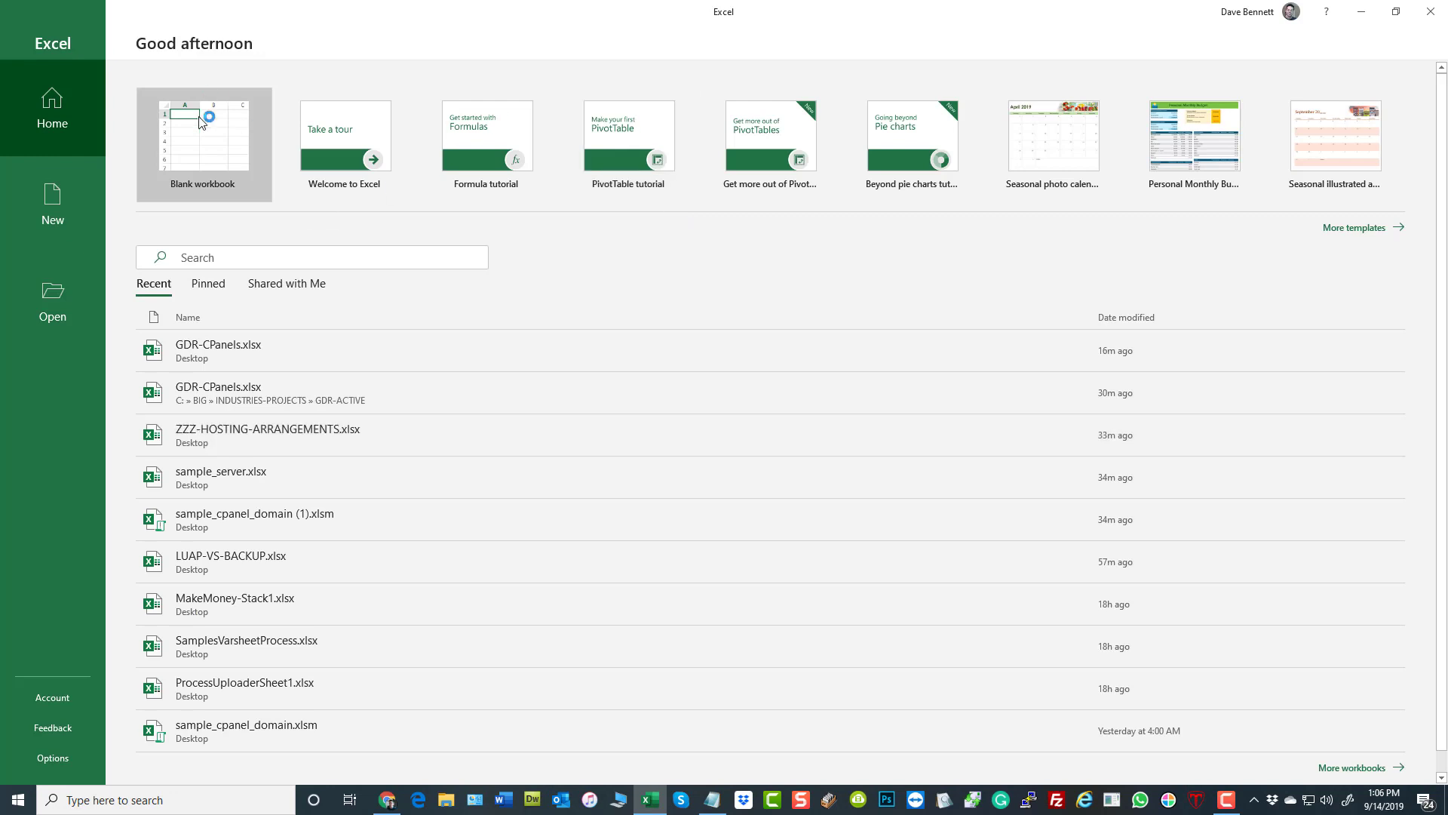
left_click(202, 122)
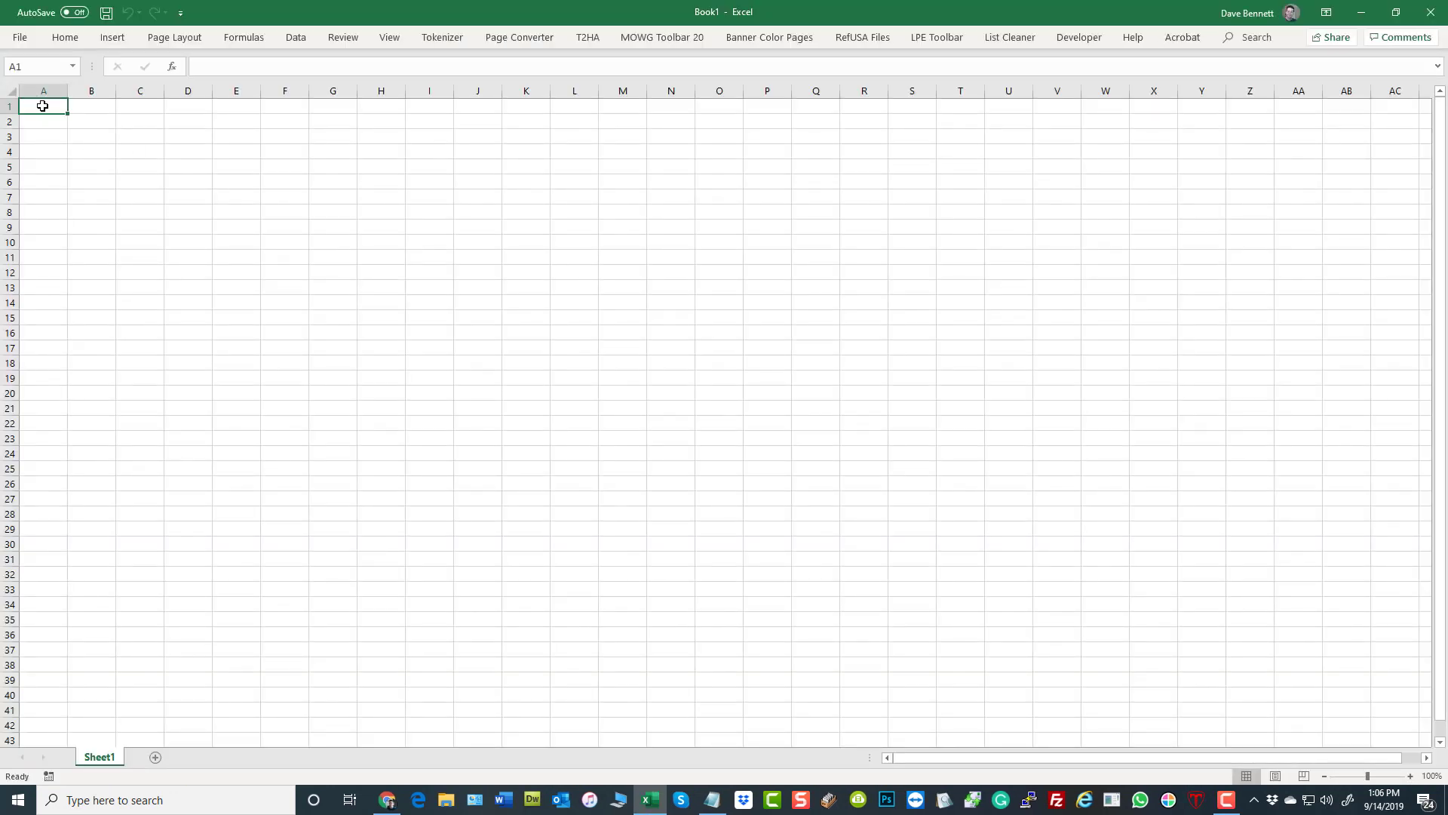
right_click(42, 105)
left_click(98, 171)
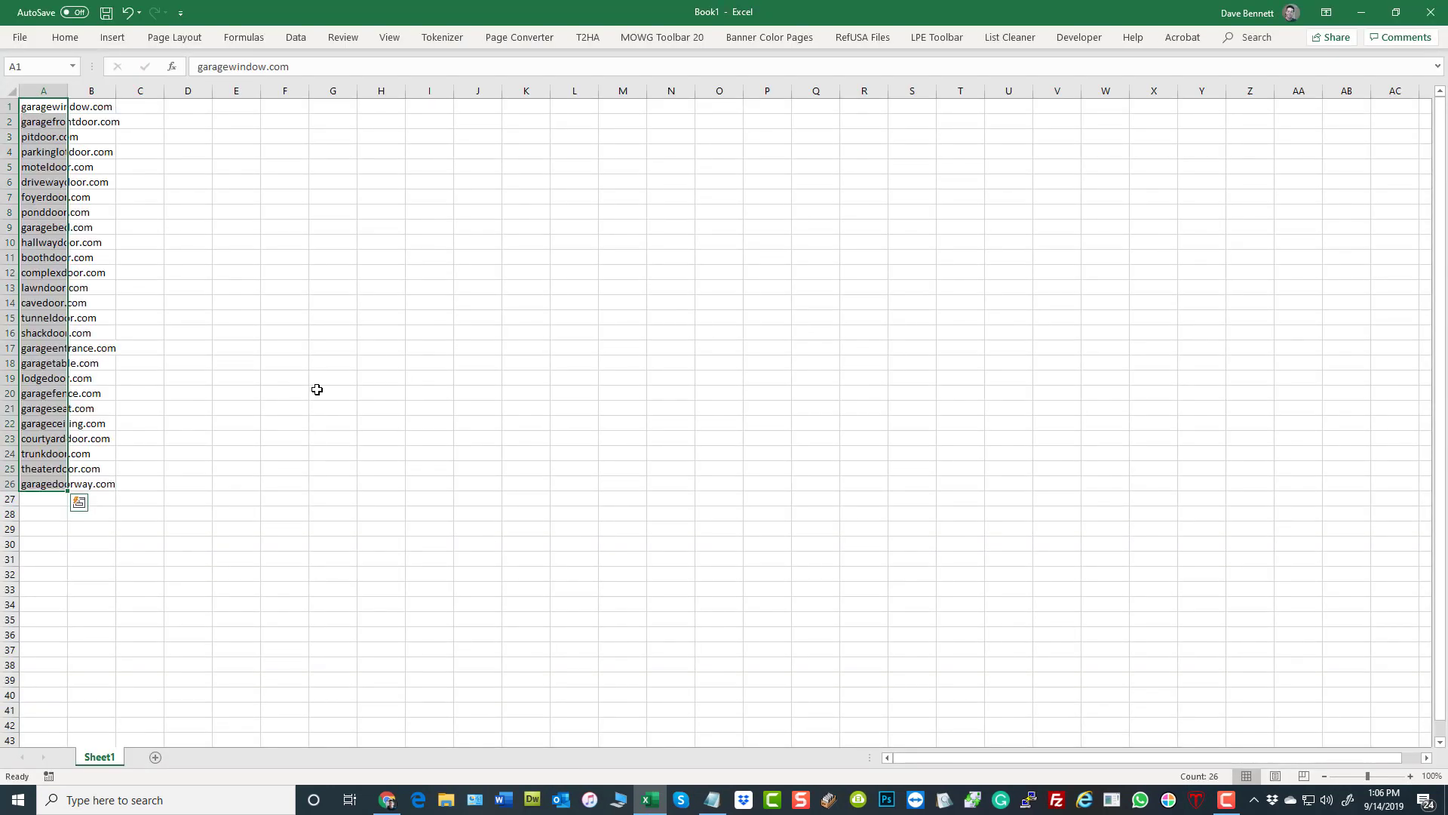
left_click(317, 389)
left_click_drag(30, 107, 35, 485)
left_click_drag(29, 497, 25, 650)
left_click(333, 453)
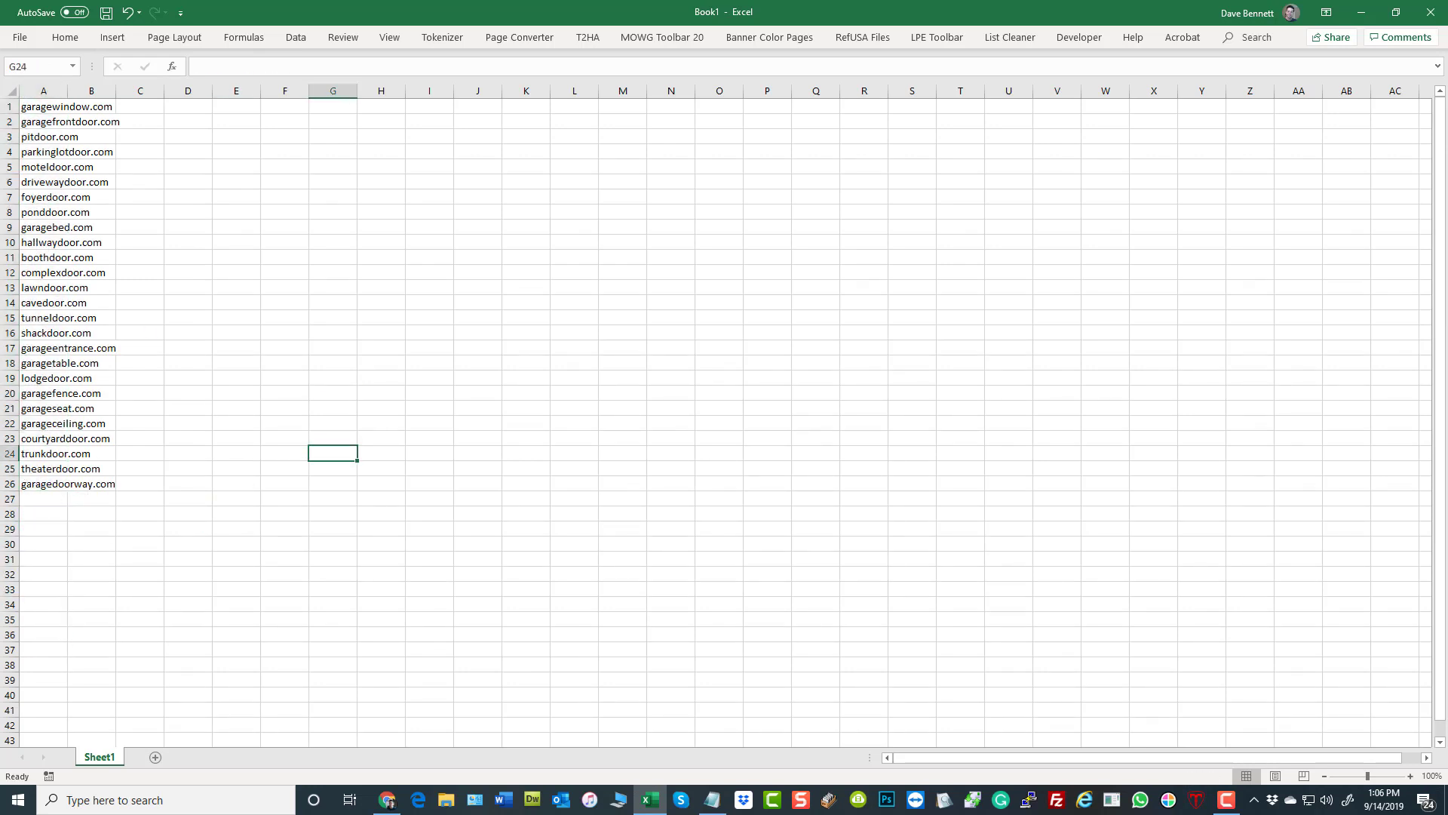
- Return to the Name Mesh results in Chrome and copy the SEO list from megaragedoor.com through hotgaragedoor.com
left_click(387, 799)
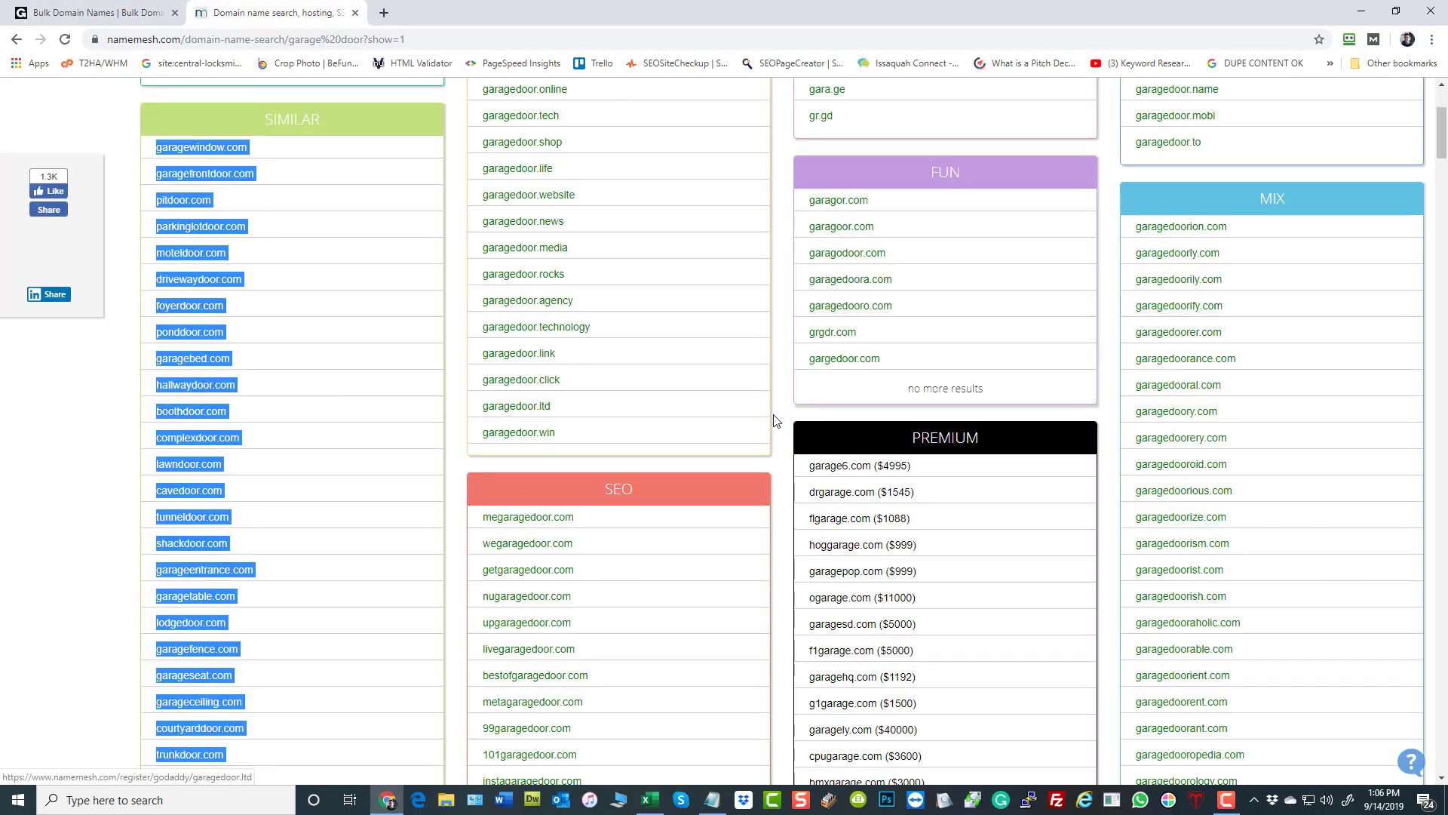
scroll(776, 430, "down", 5)
left_click_drag(781, 562, 485, 148)
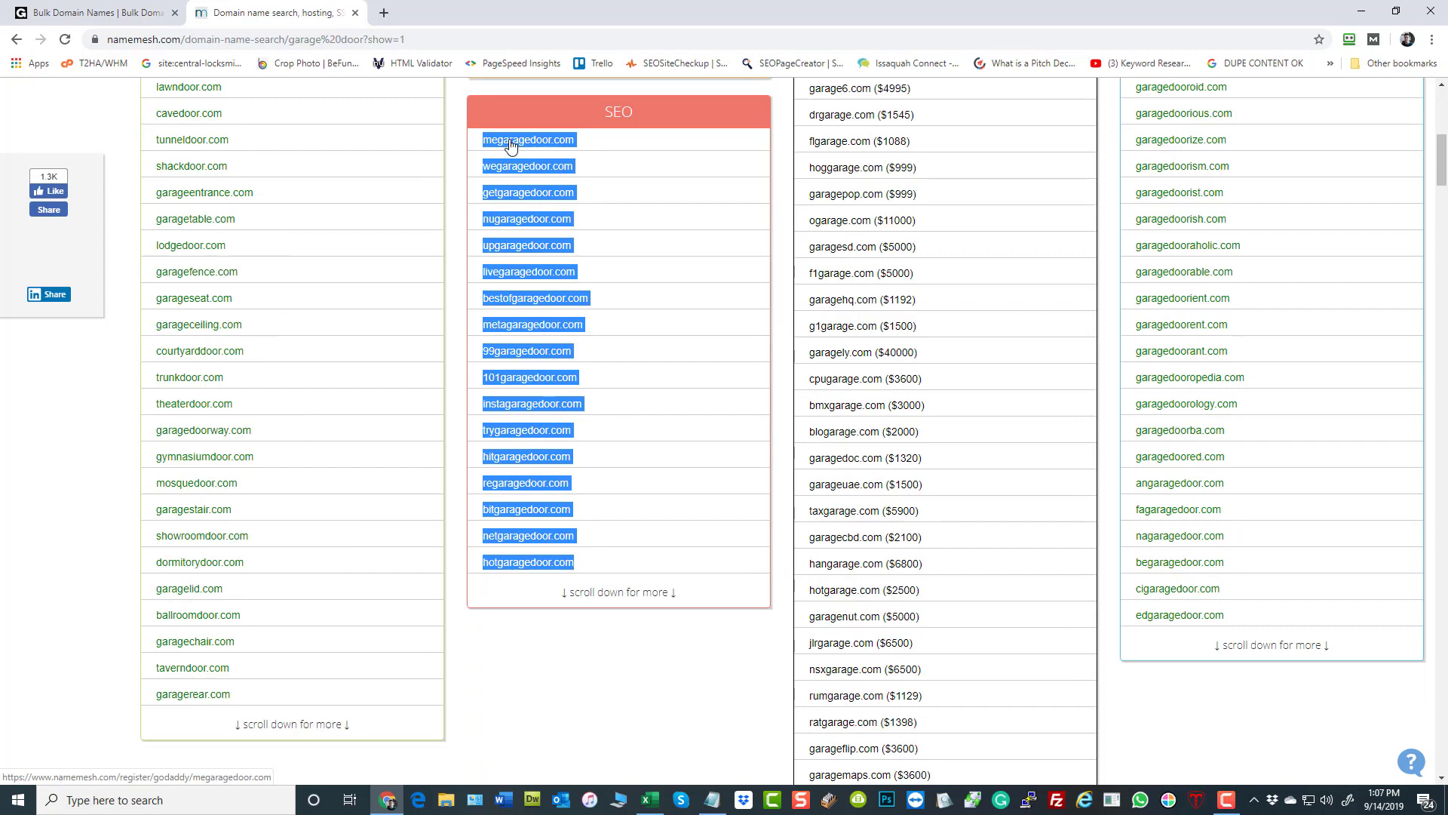
right_click(510, 146)
left_click(543, 254)
- Paste the SEO domain names into the Excel sheet from cell A27, matching its formatting, and fit column A to its contents
left_click(650, 800)
right_click(34, 496)
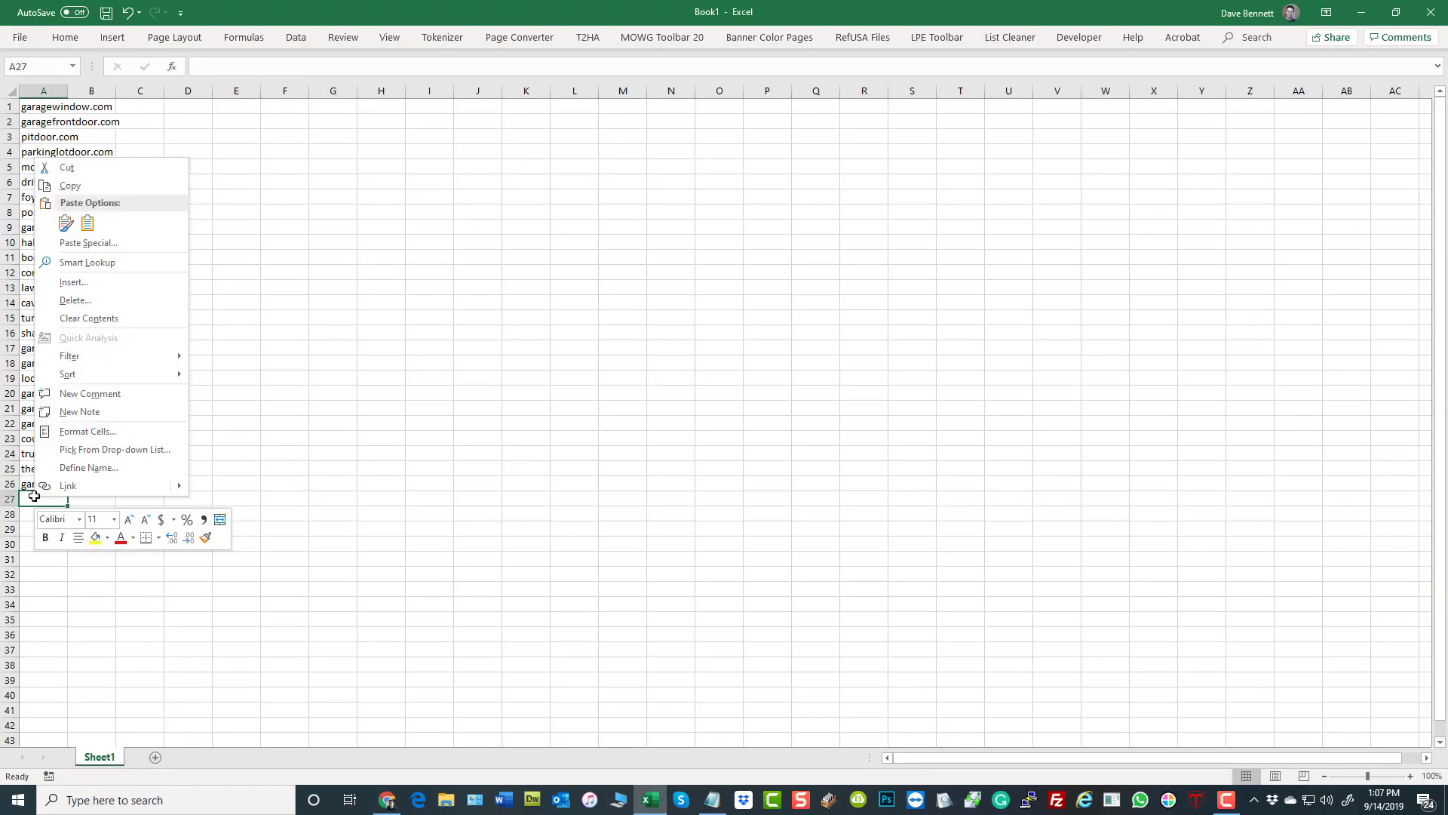
left_click(86, 223)
left_click(497, 393)
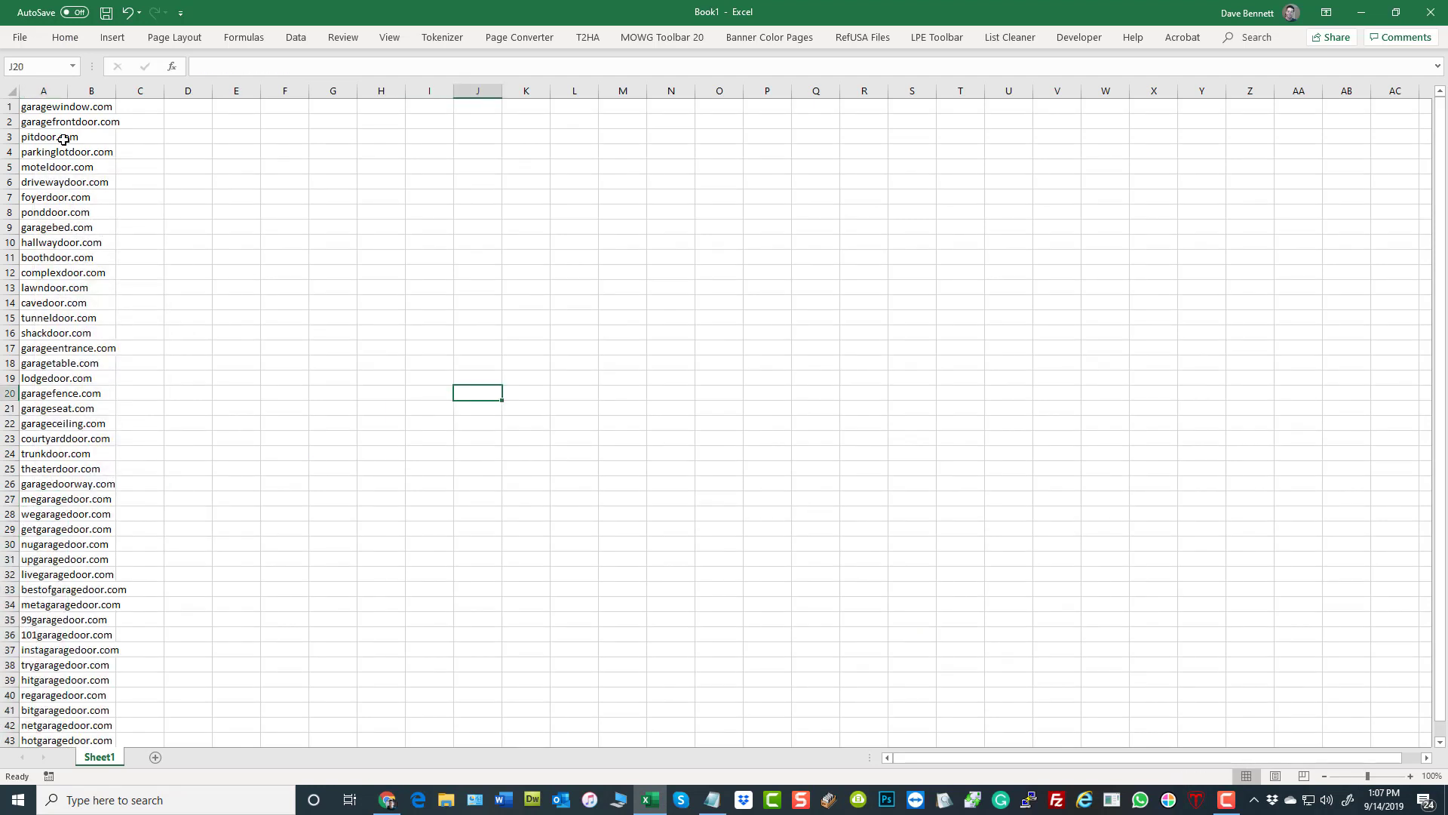
double_click(68, 92)
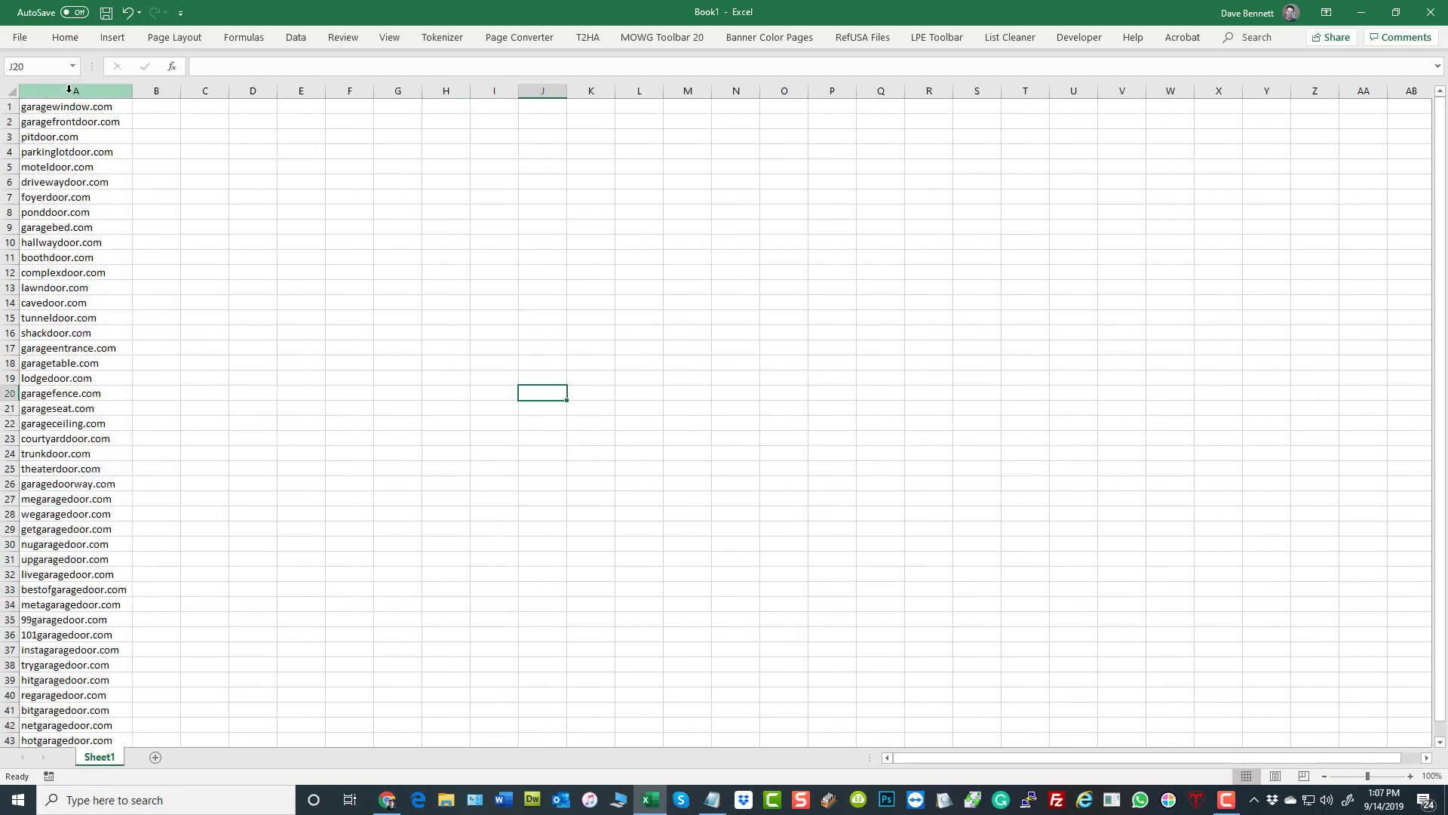
left_click(397, 254)
- Copy the complete domain list in cells A1 to A43
scroll(377, 324, "down", 9)
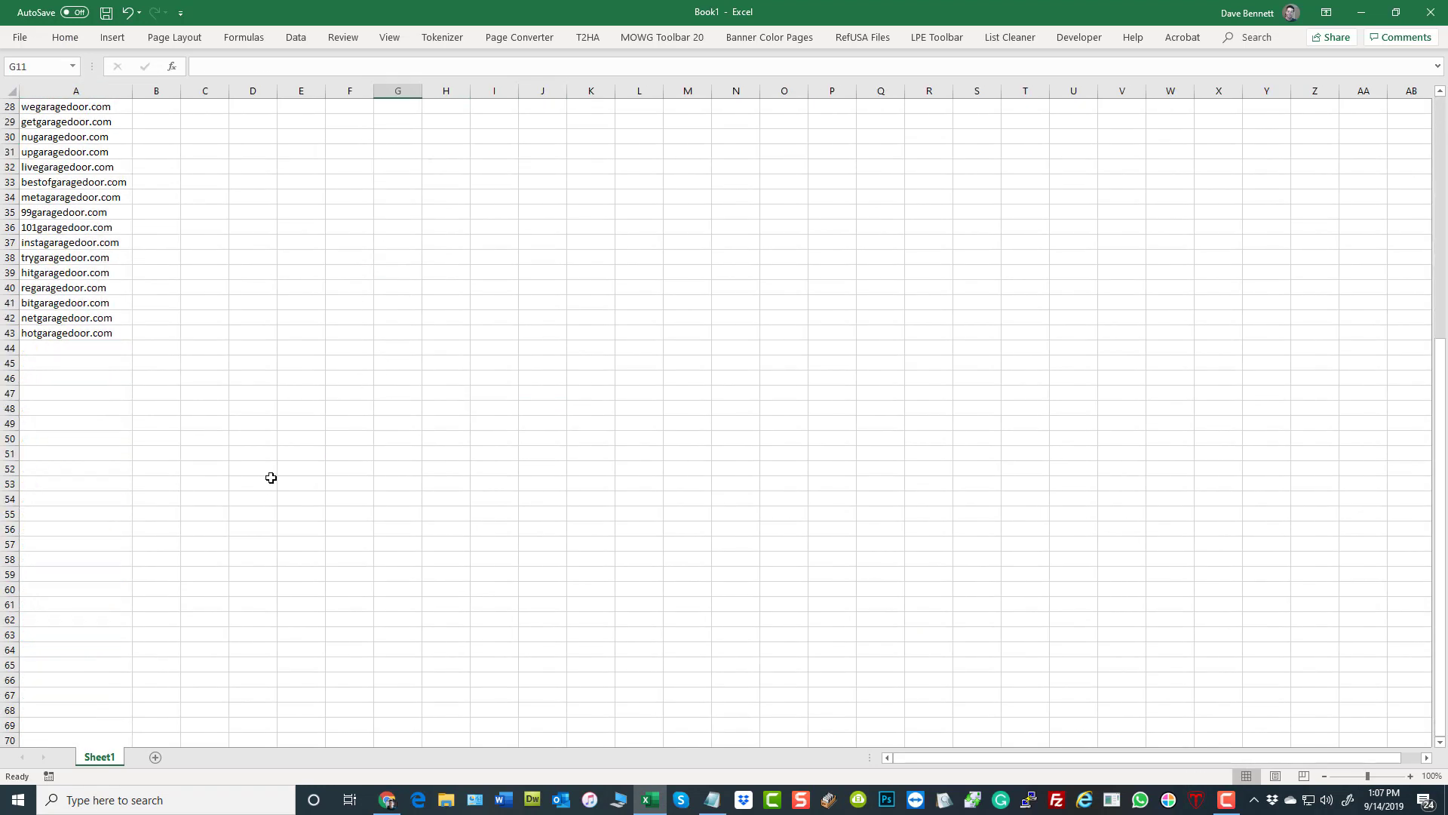
left_click(59, 333)
scroll(305, 334, "up", 9)
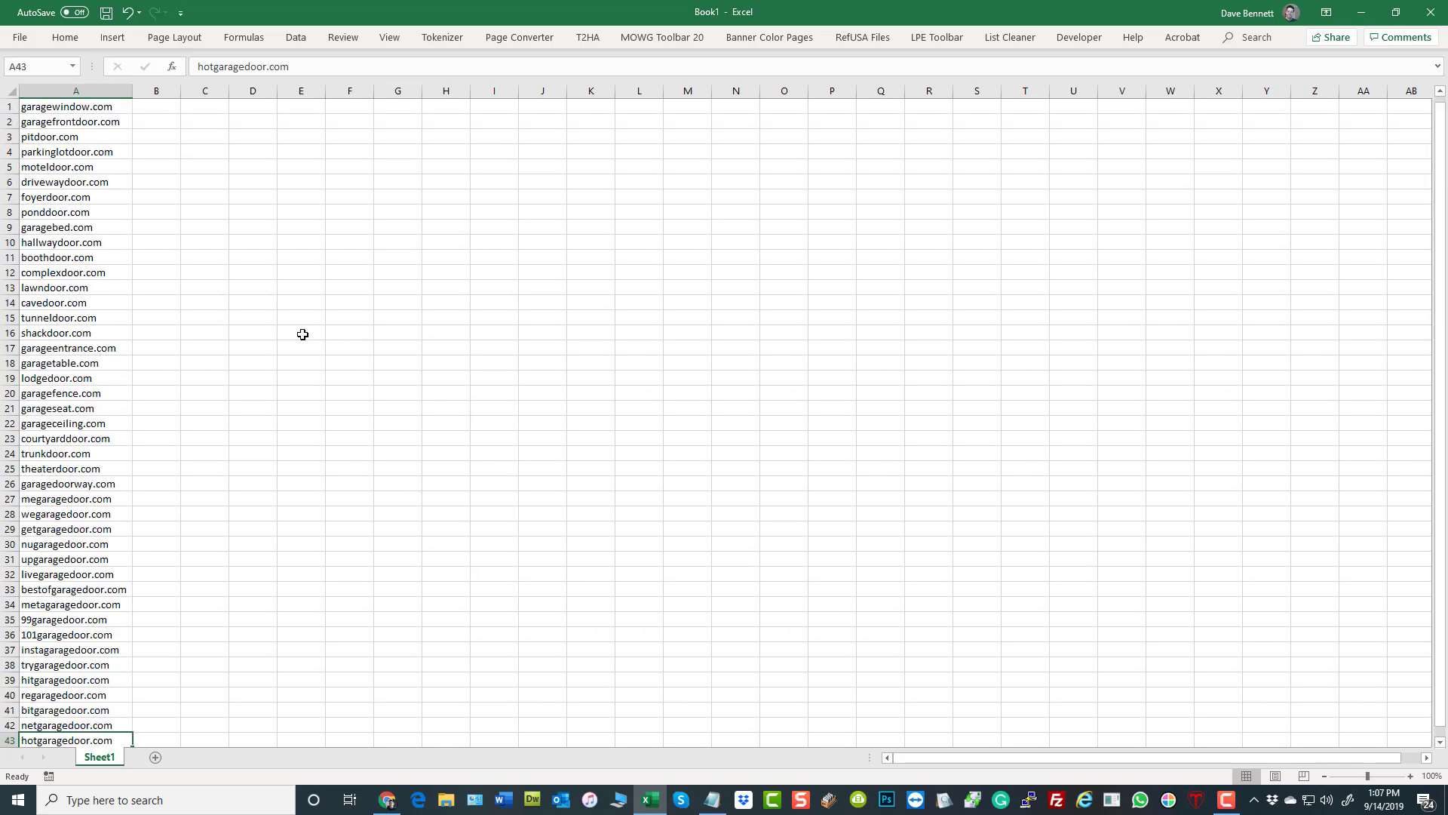
left_click(70, 110, "shift")
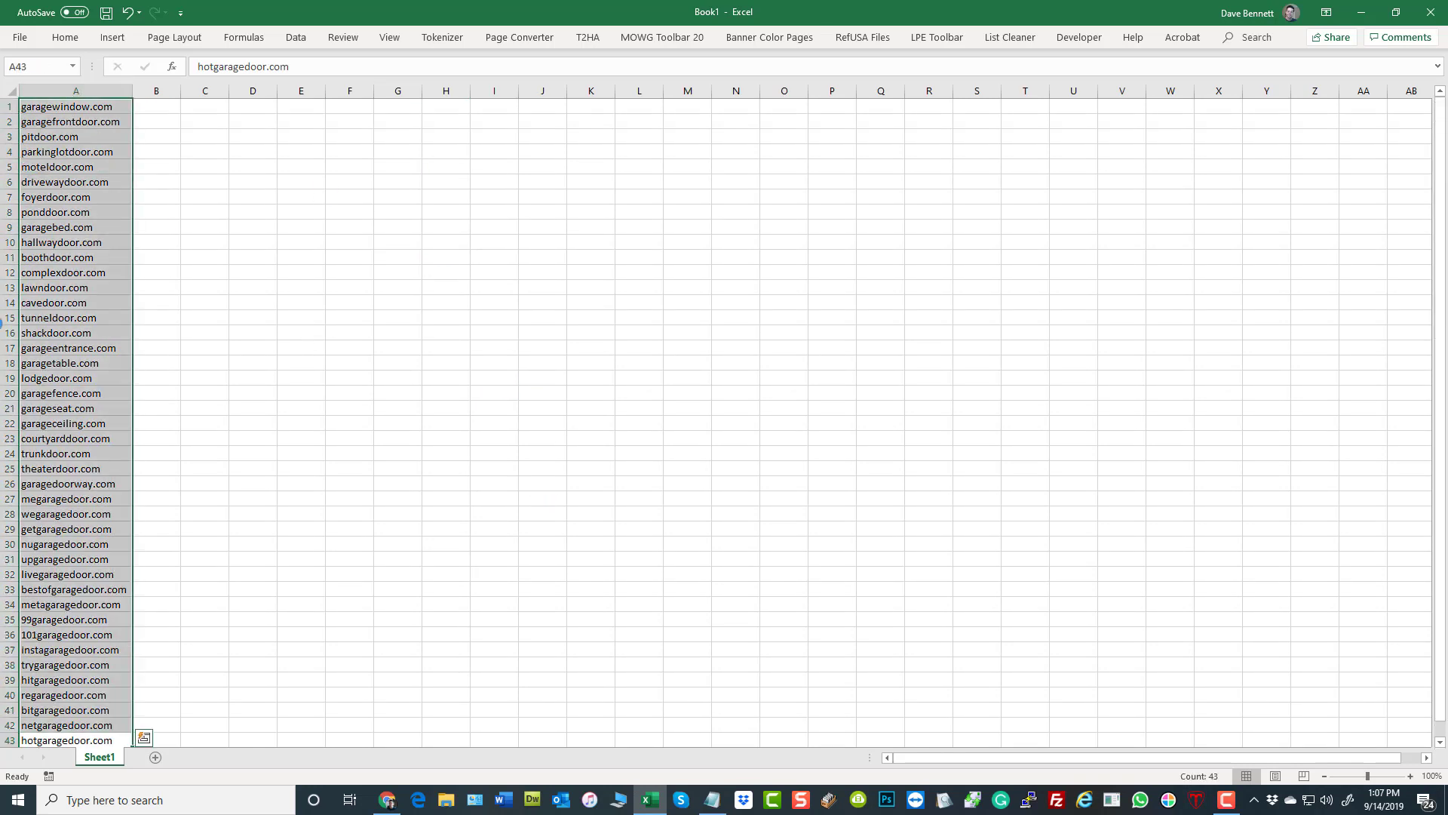
key("ctrl+c")
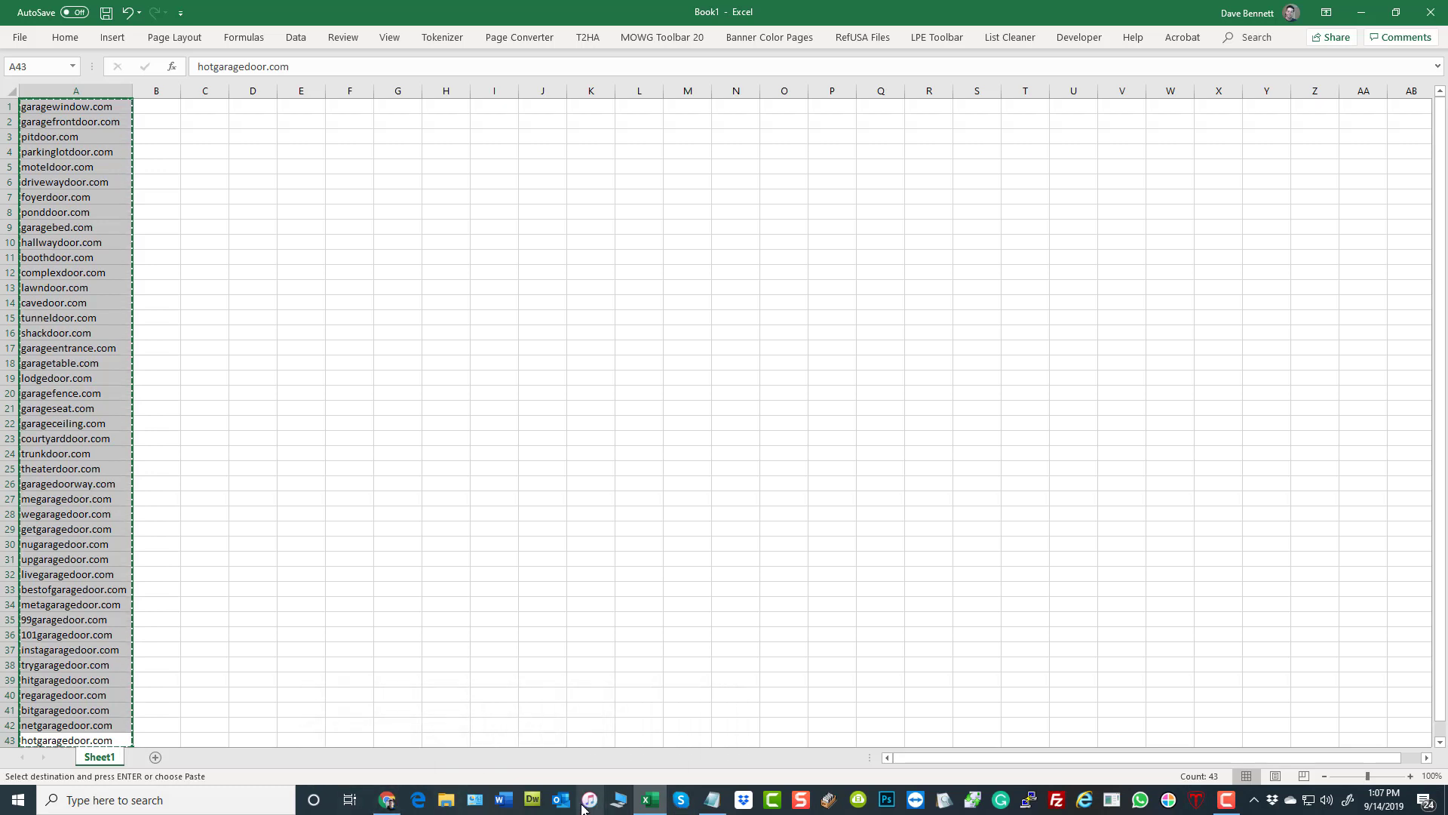
- Switch to GoDaddy's Bulk Registration page in Chrome, paste the copied domain names into the search box and submit them
left_click(387, 801)
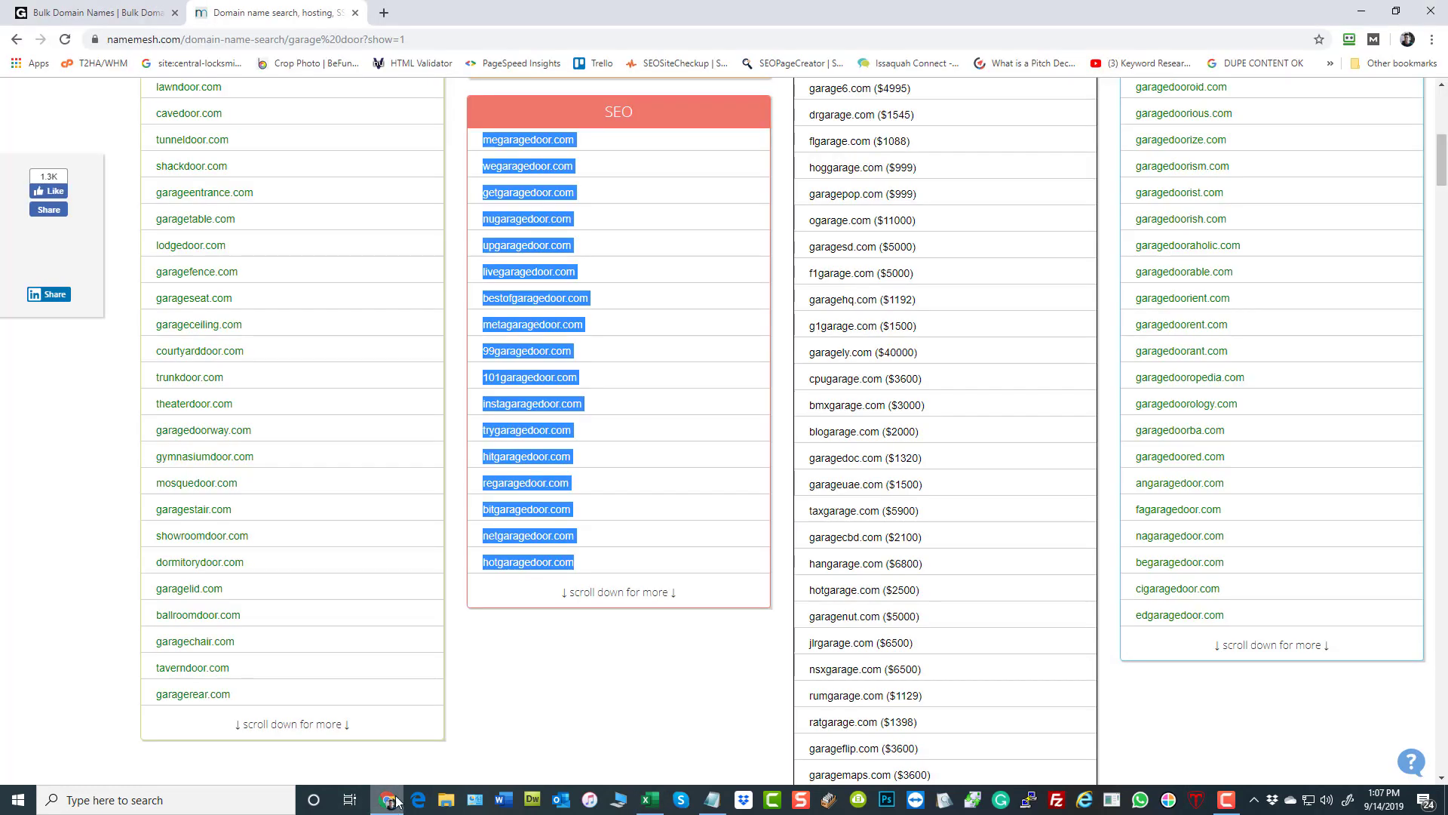
left_click(91, 13)
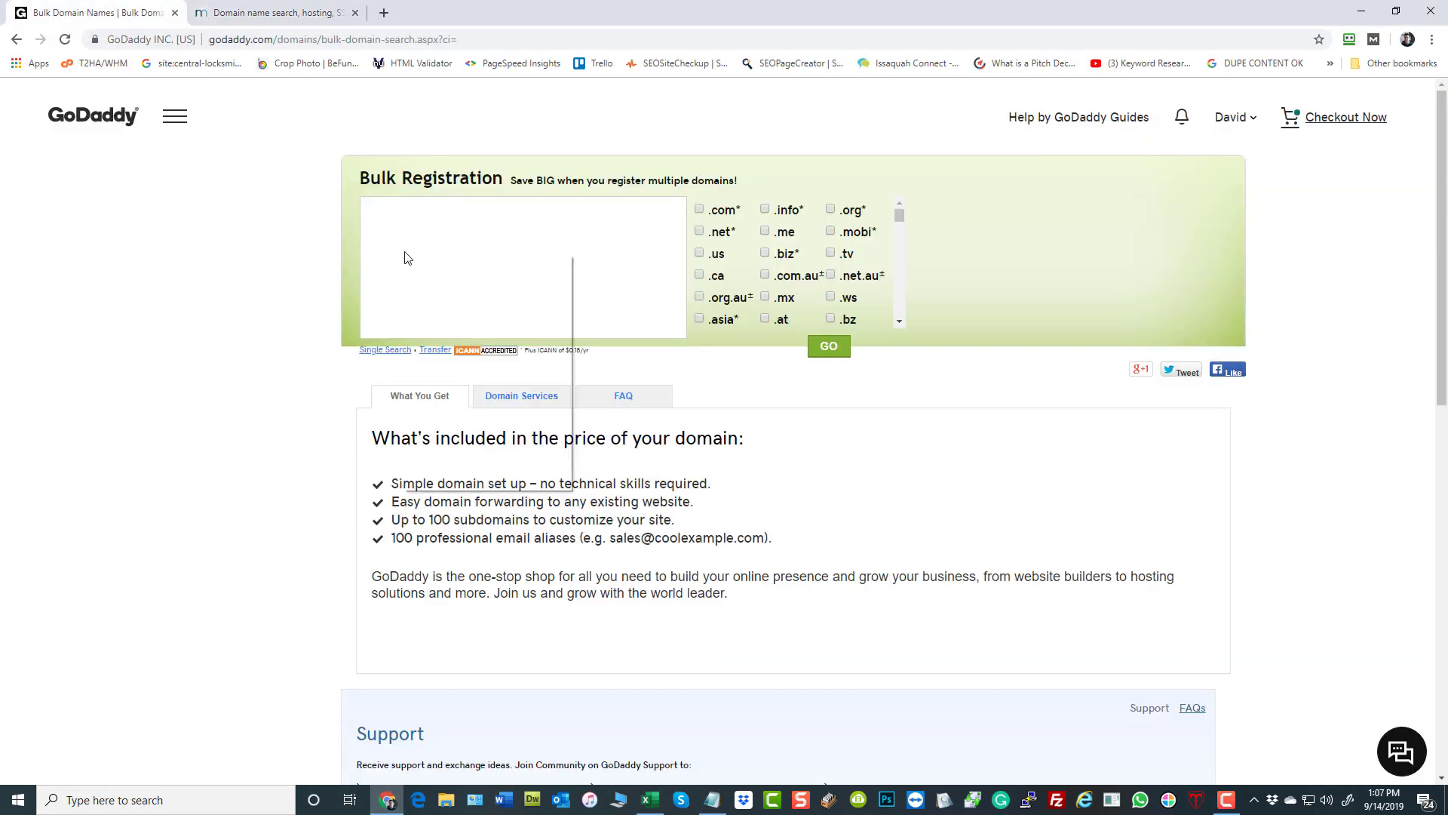
right_click(405, 258)
left_click(453, 369)
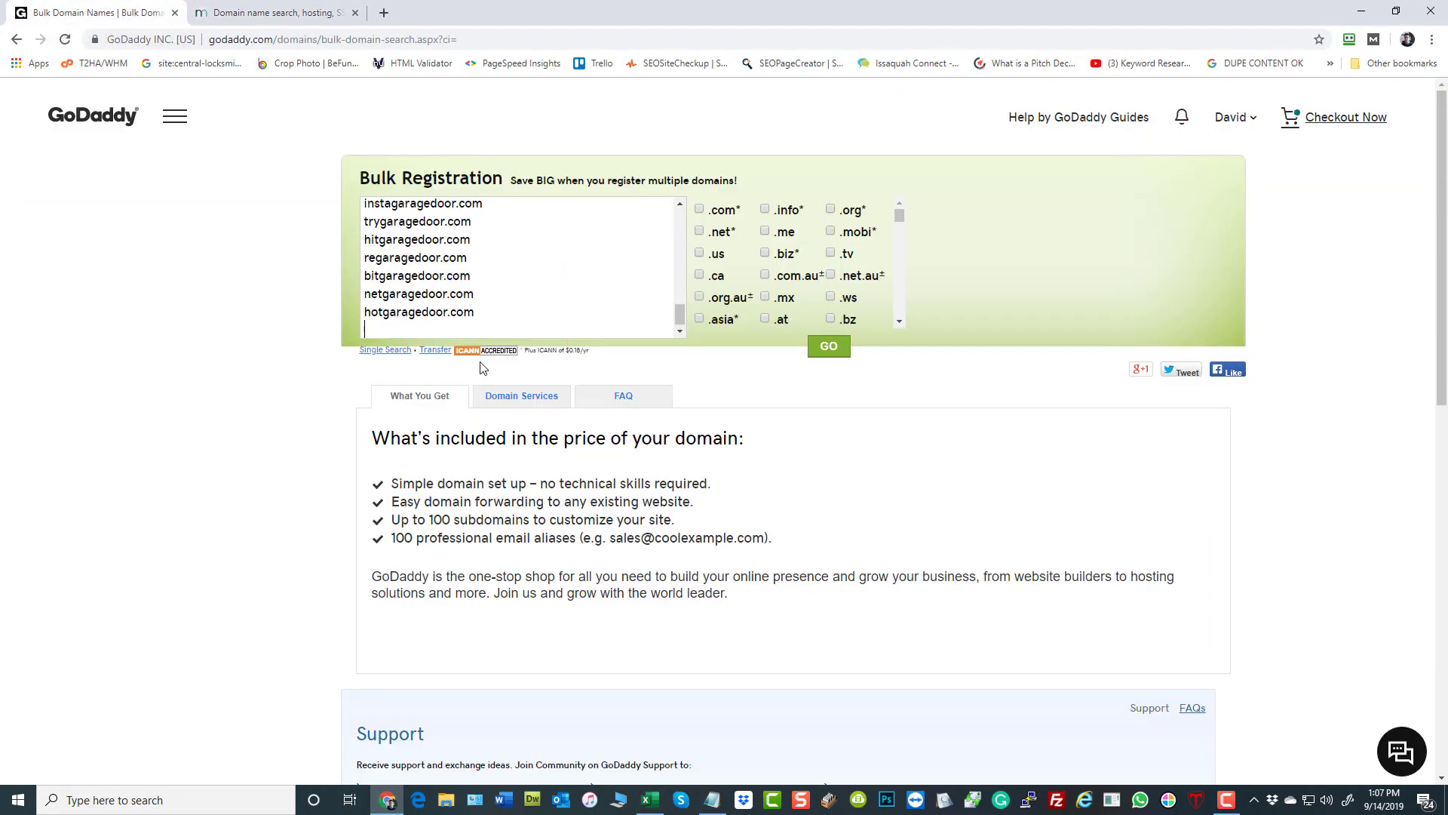
left_click(843, 357)
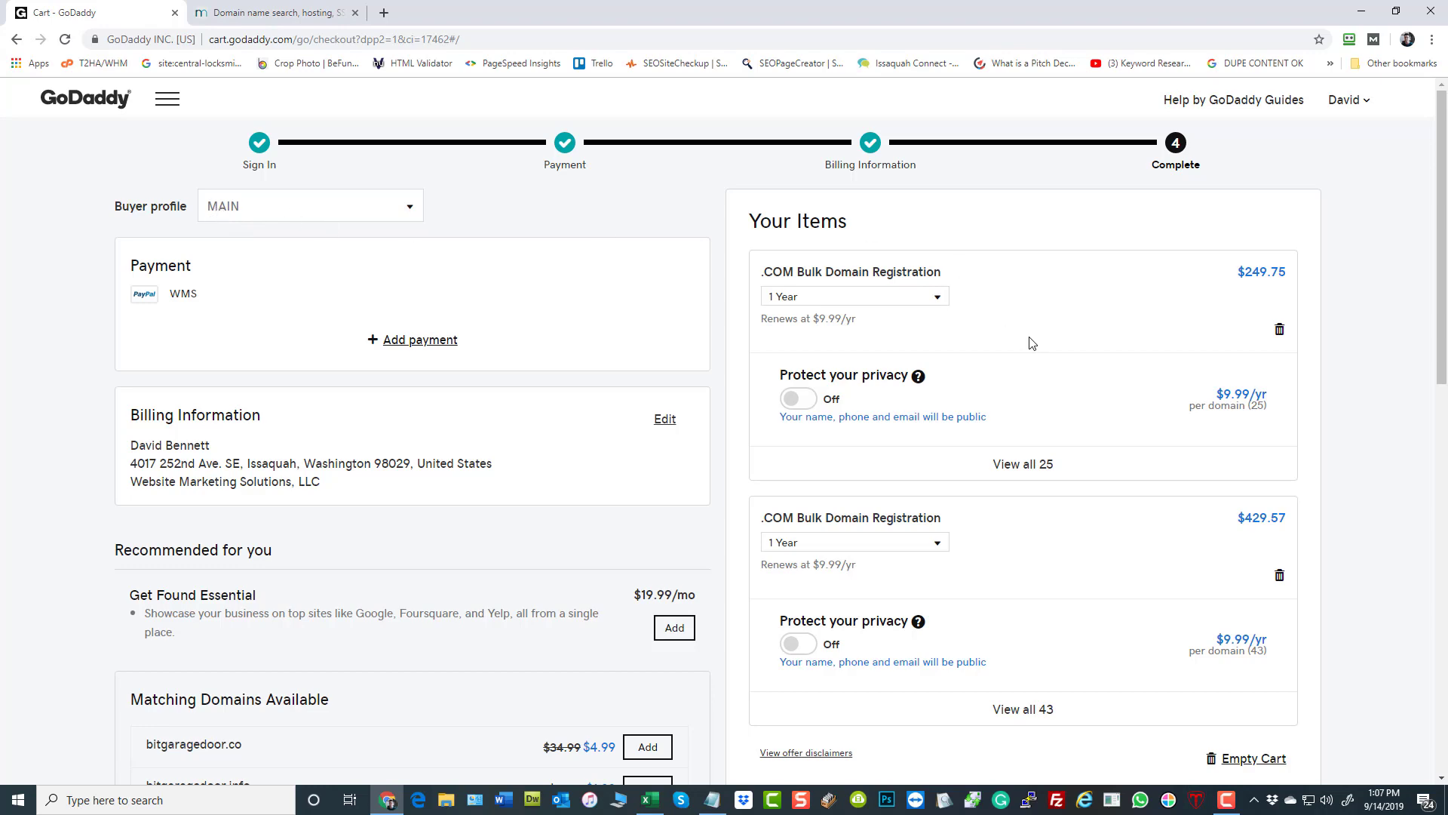
- Examine the bulk registration items, privacy options and order total in the GoDaddy cart
scroll(845, 321, "down", 4)
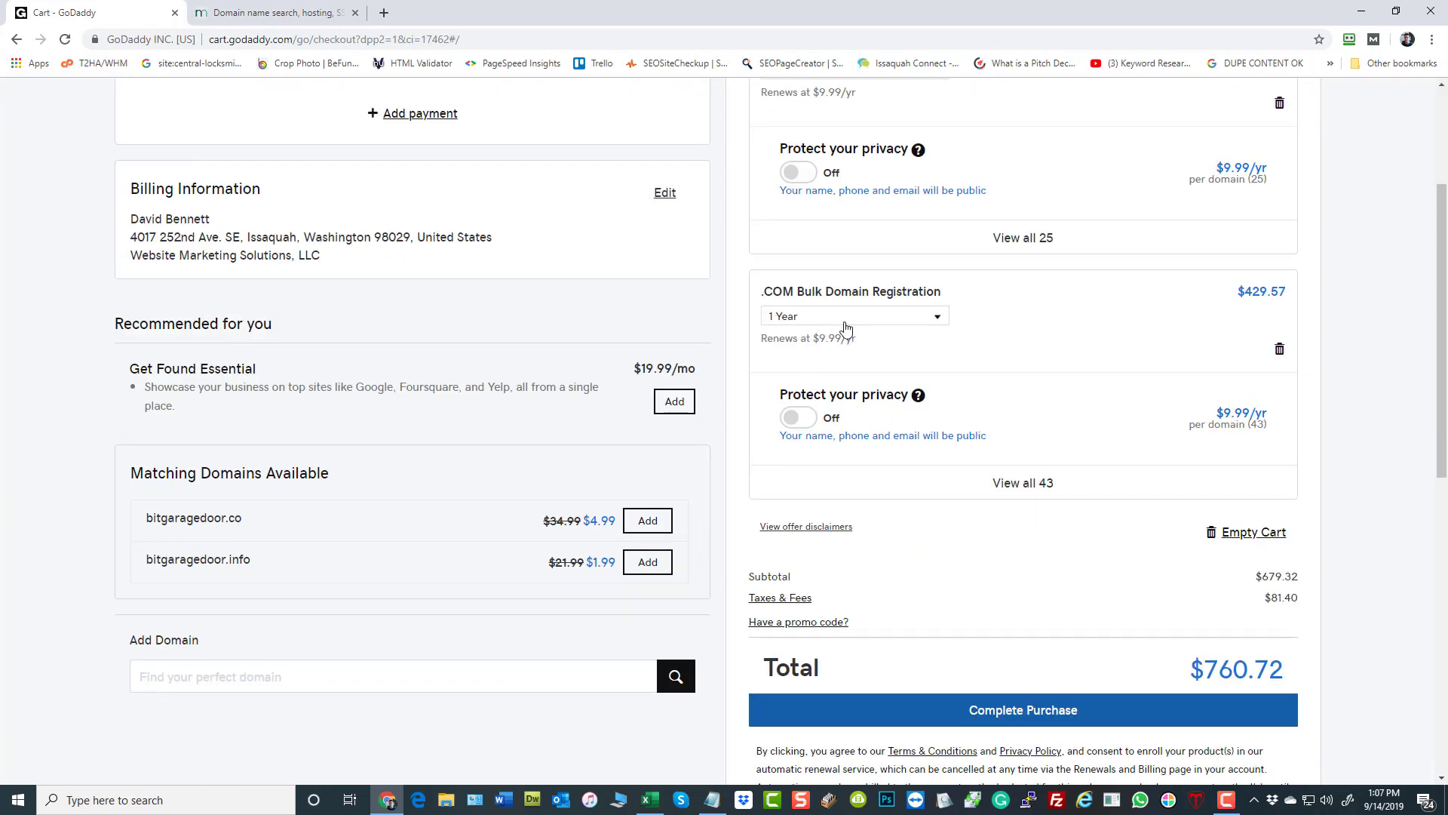
scroll(850, 332, "down", 4)
scroll(954, 461, "down", 1)
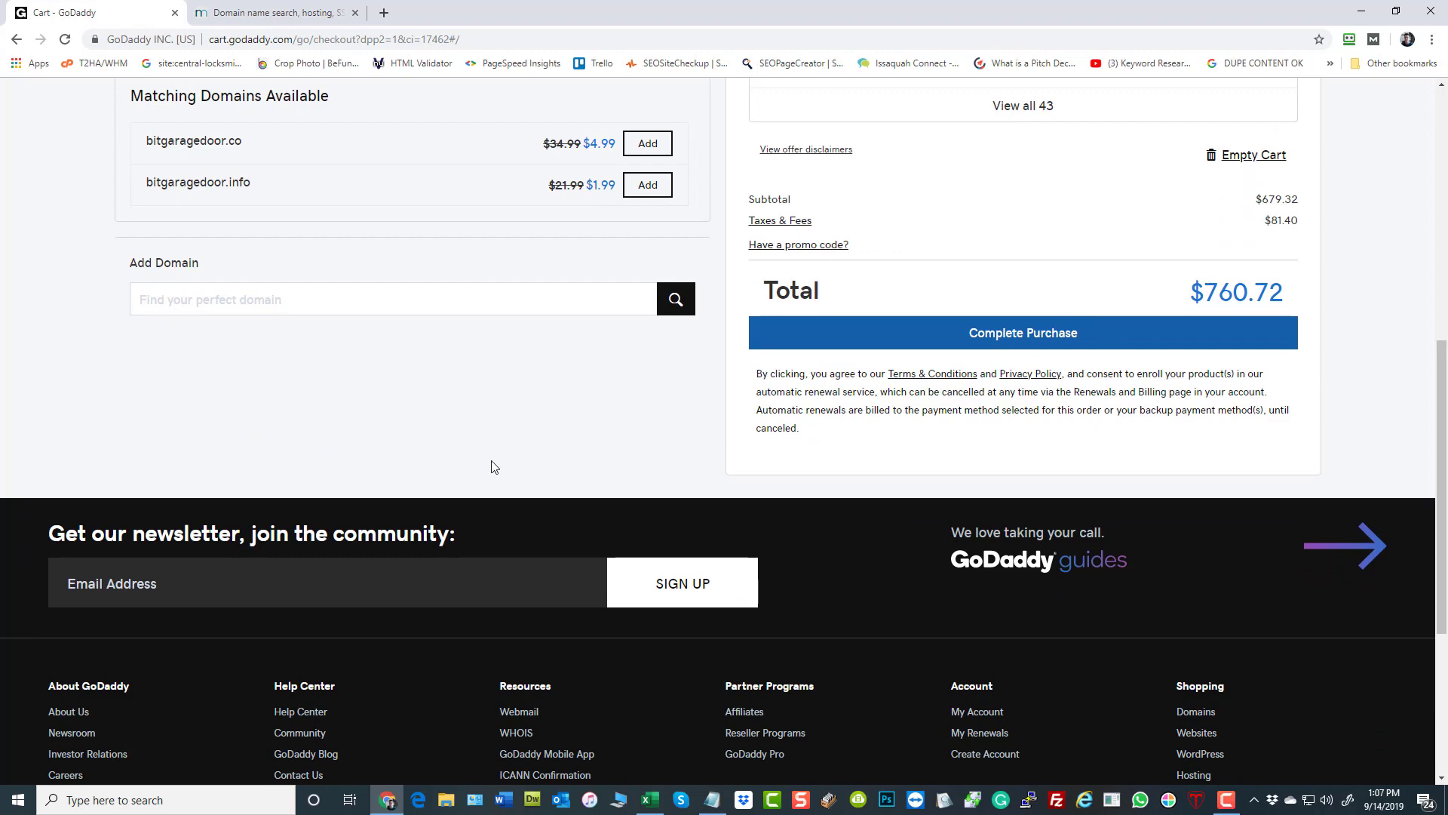
scroll(494, 464, "up", 3)
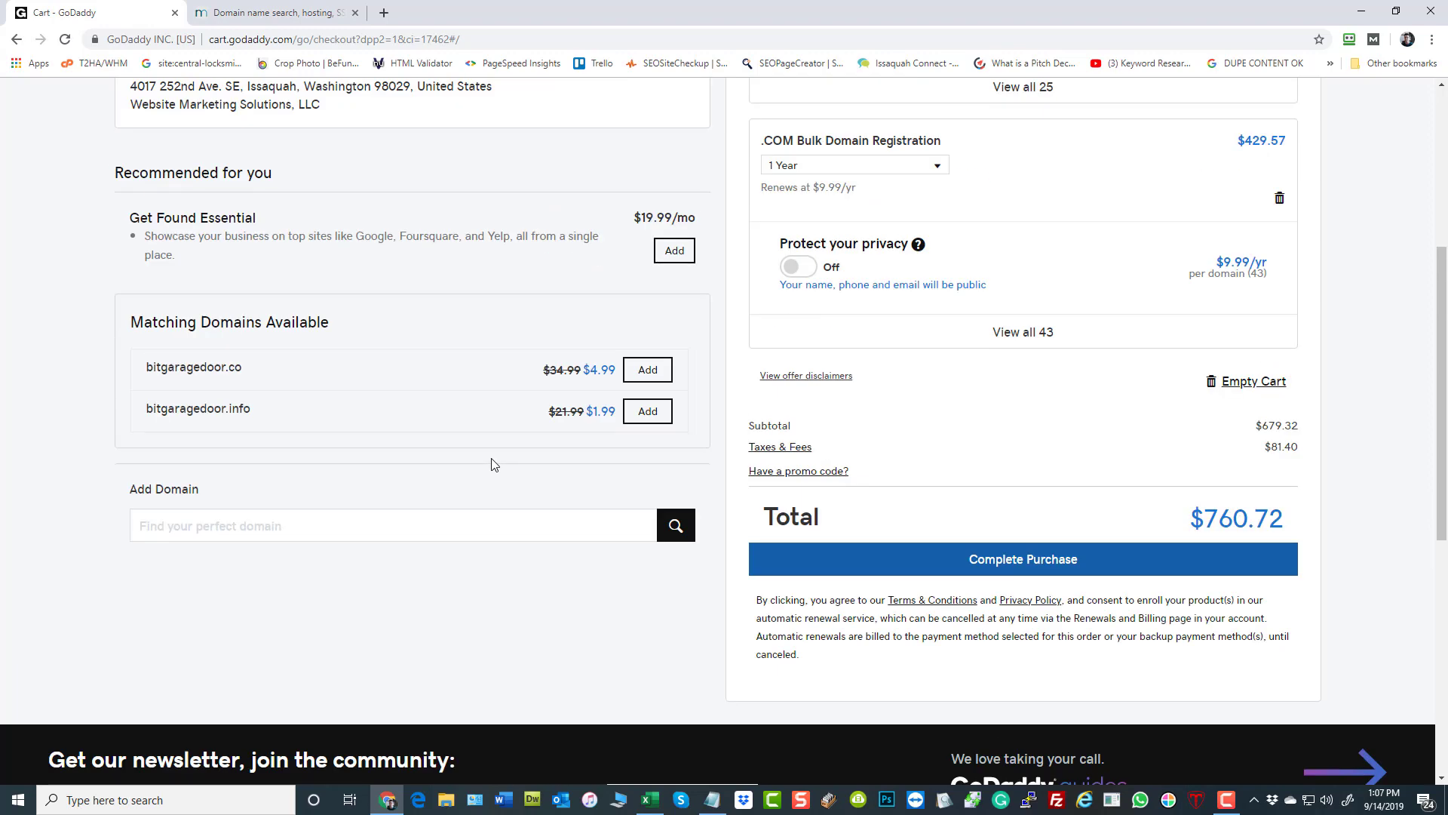
scroll(486, 466, "up", 5)
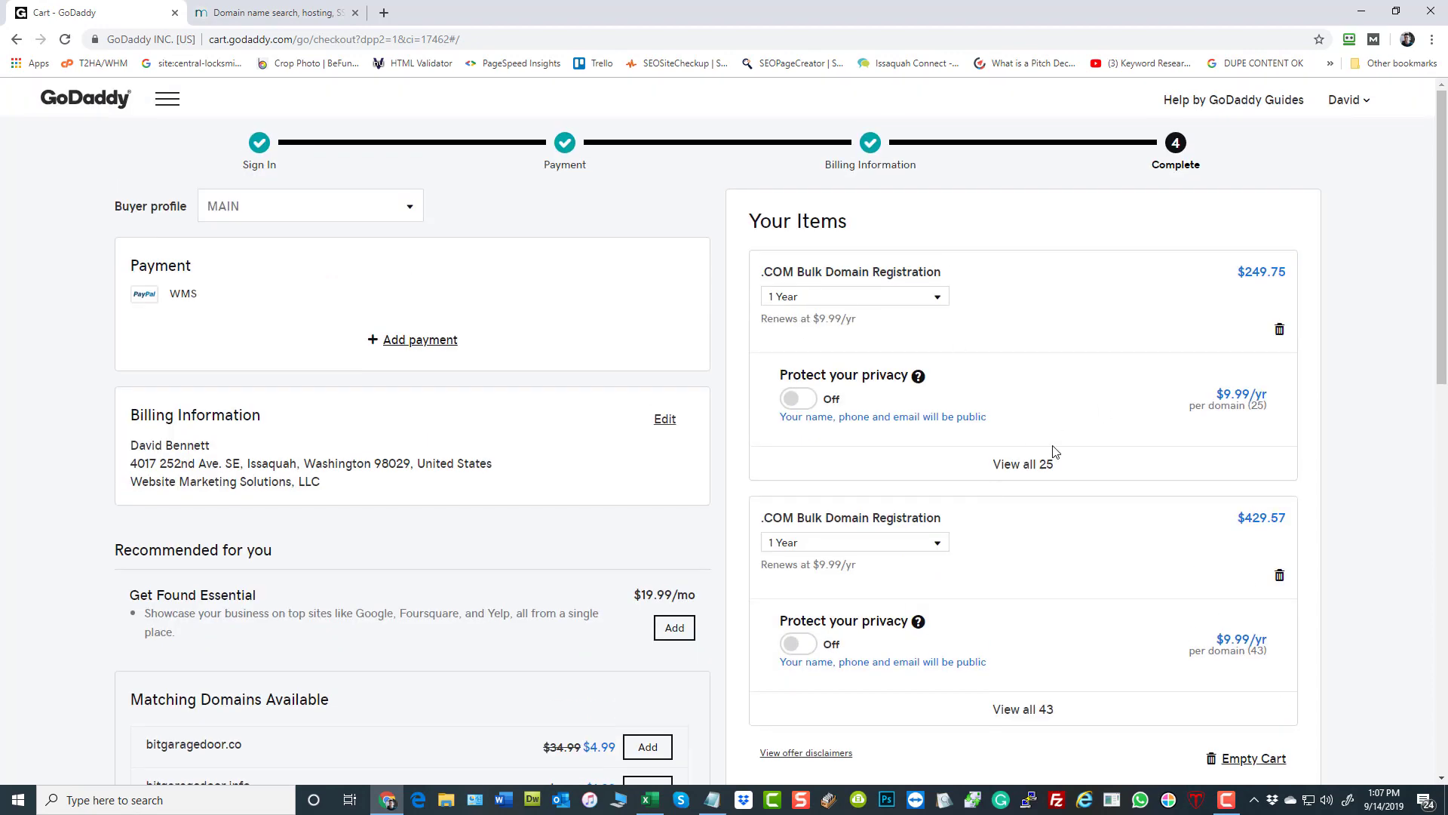
- Expand the domain list of the first .COM bulk registration in the cart and review its names and the order total
left_click(1033, 464)
scroll(949, 379, "down", 3)
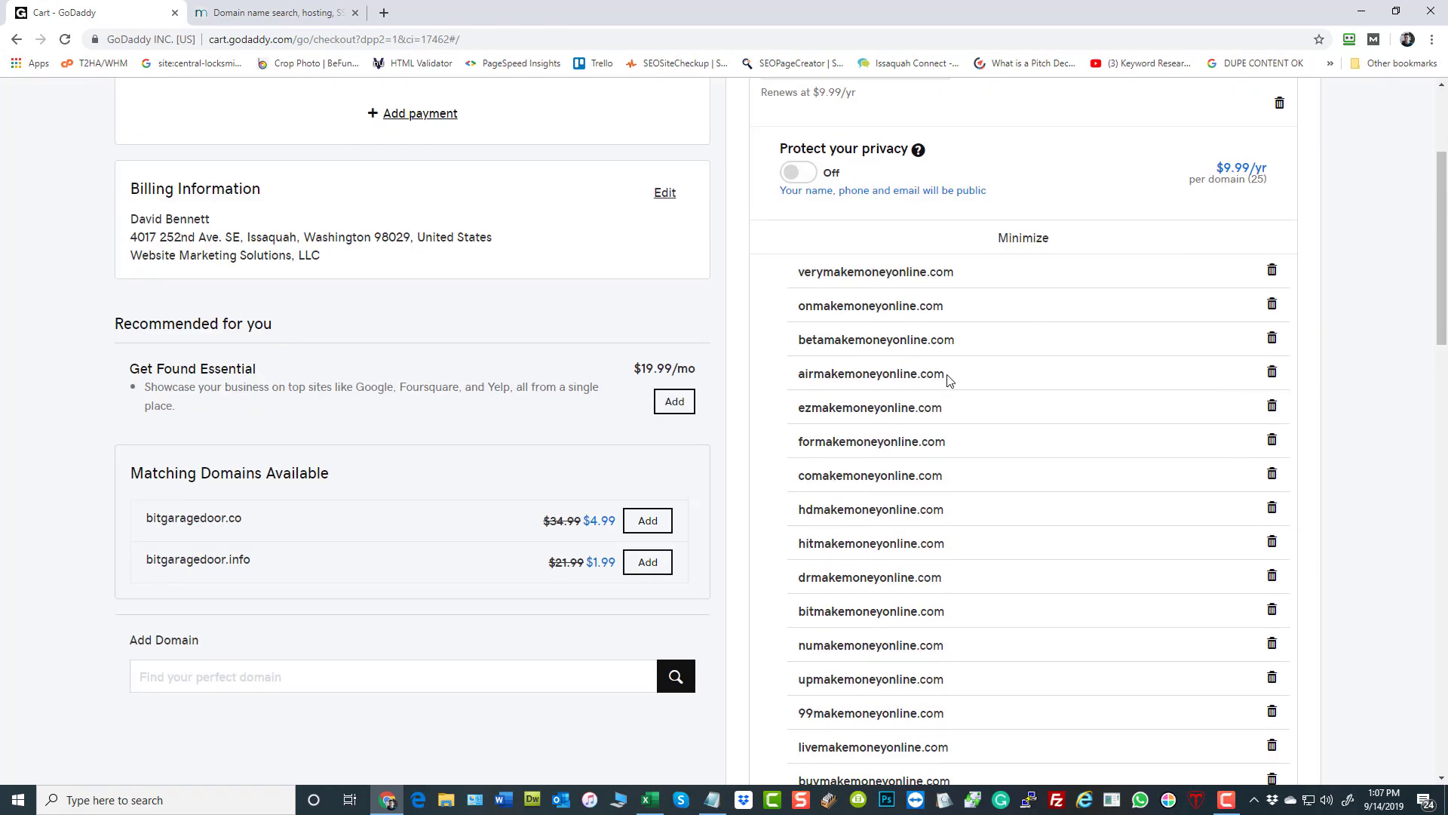
scroll(996, 536, "down", 2)
scroll(996, 539, "up", 5)
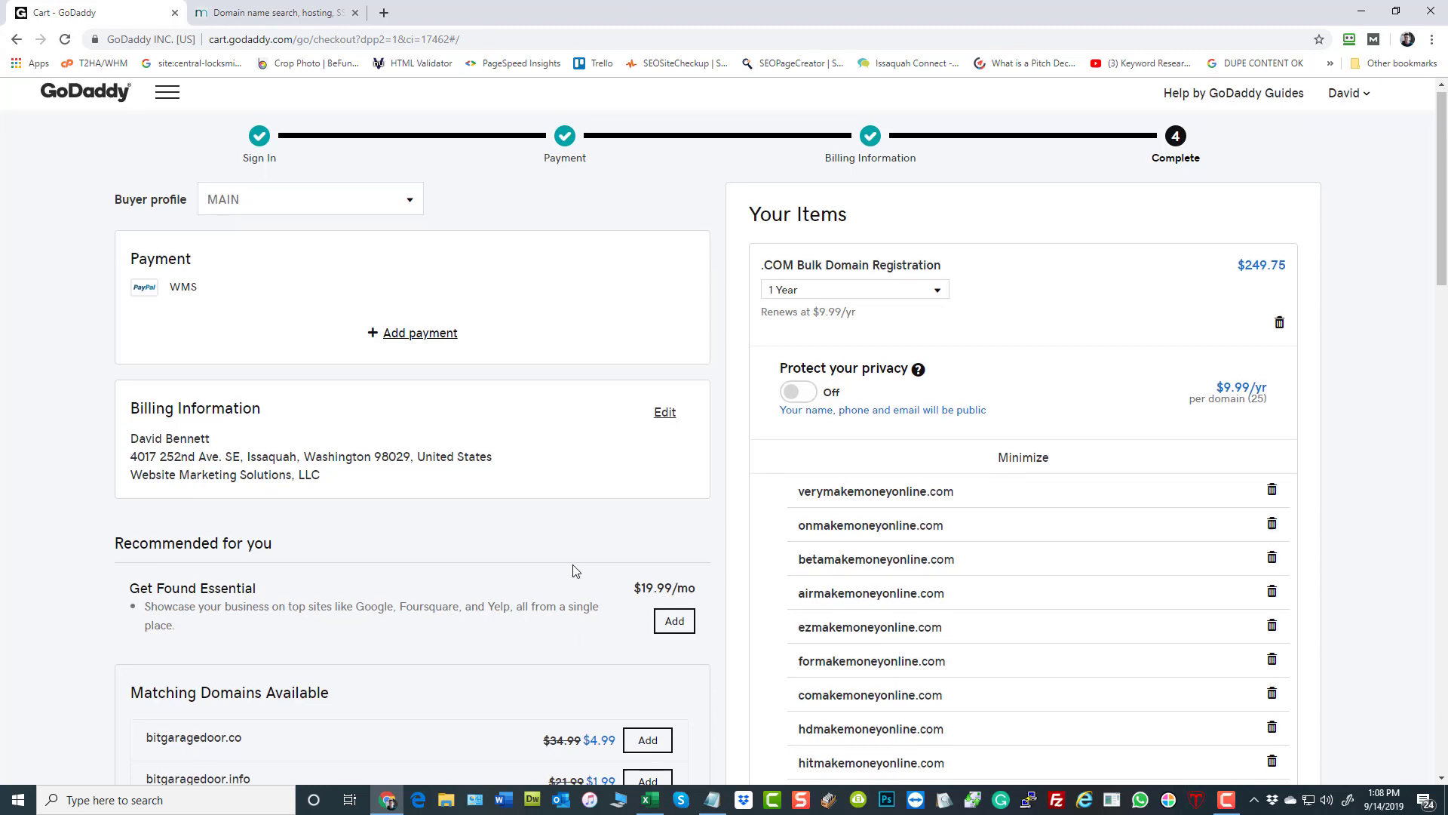
scroll(575, 562, "down", 20)
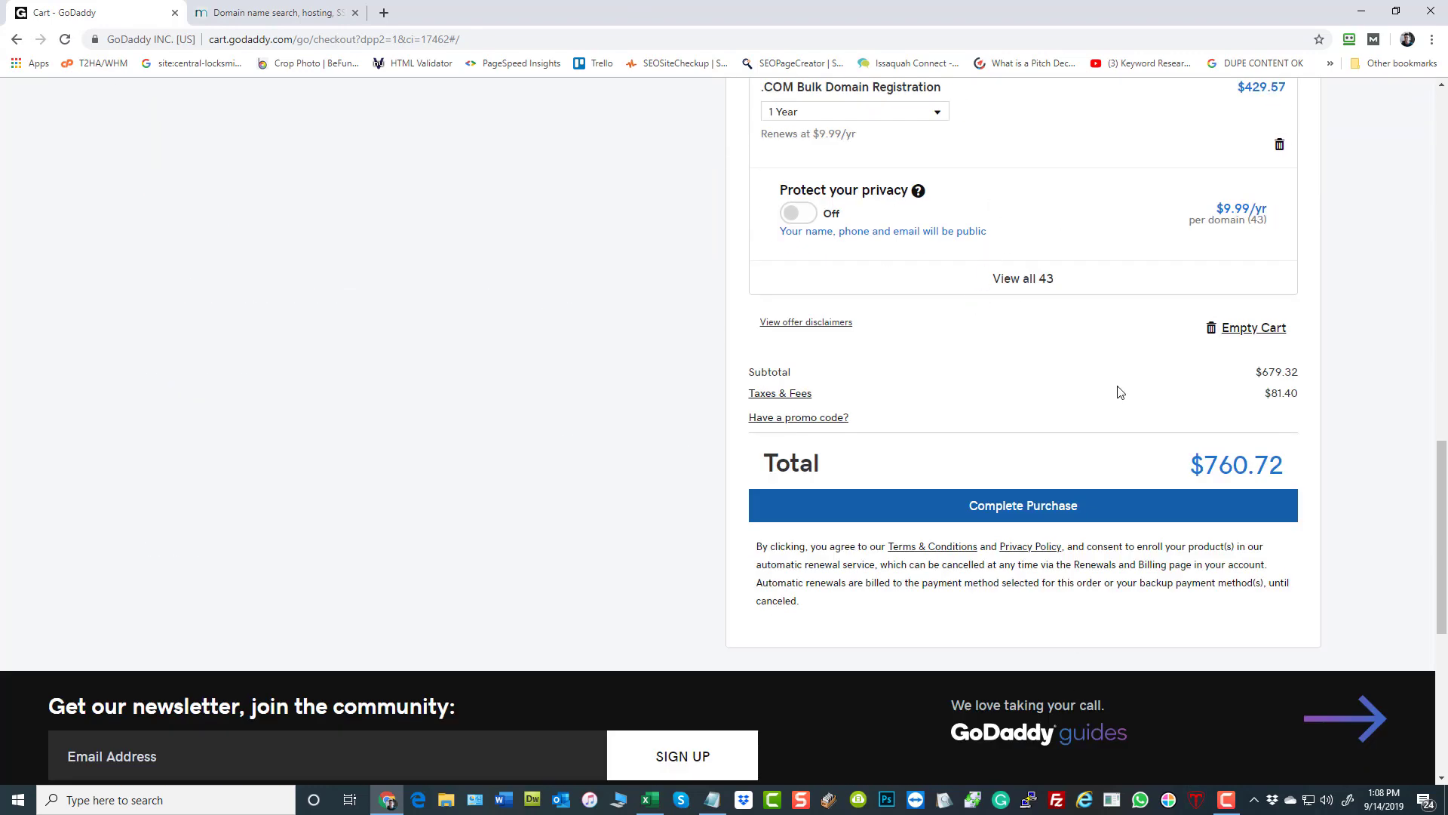
scroll(1118, 392, "up", 1)
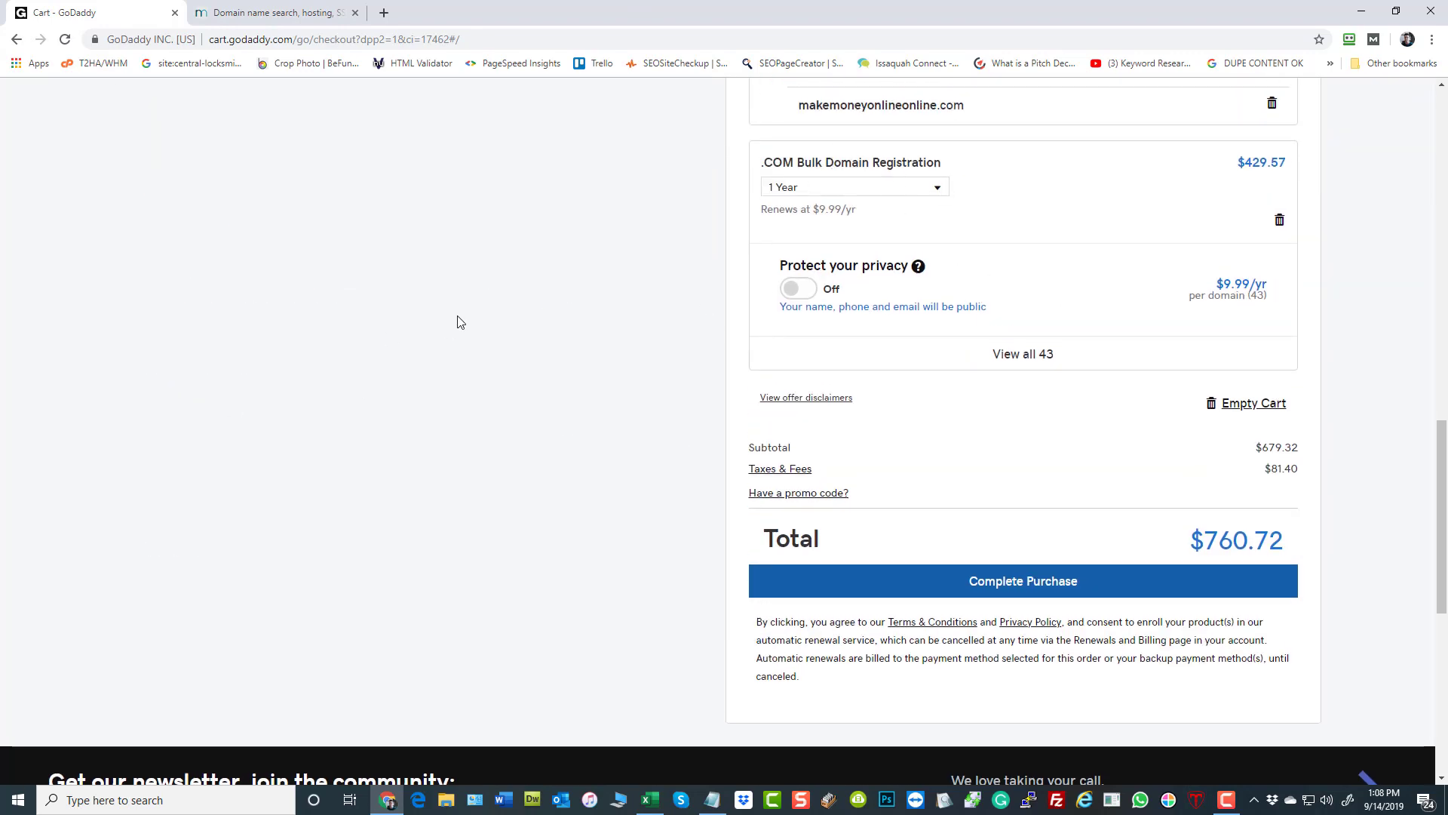
scroll(456, 320, "up", 20)
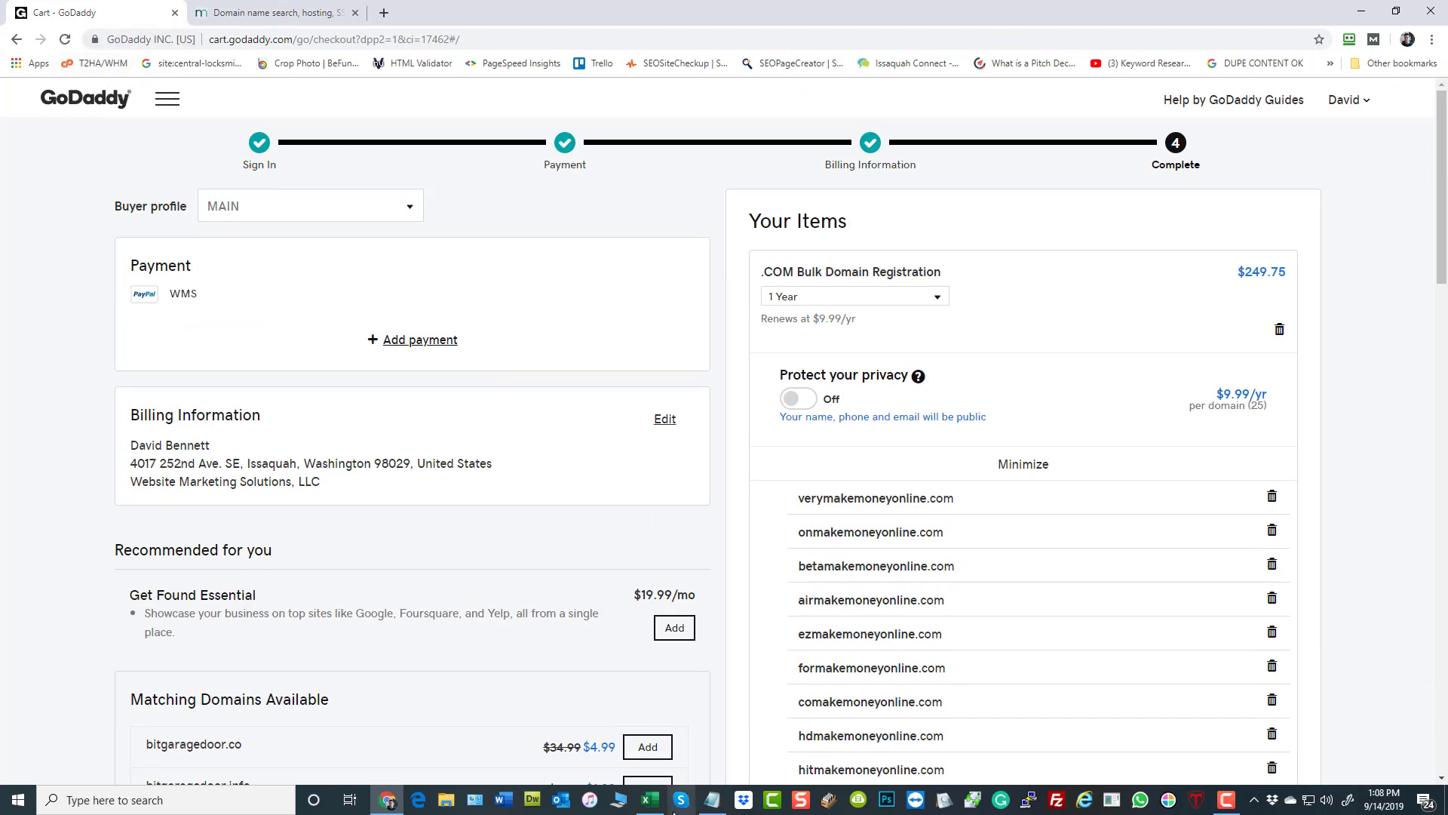
- Check the length of the domain list in Excel against the order total in the GoDaddy cart
left_click(649, 800)
scroll(426, 535, "down", 7)
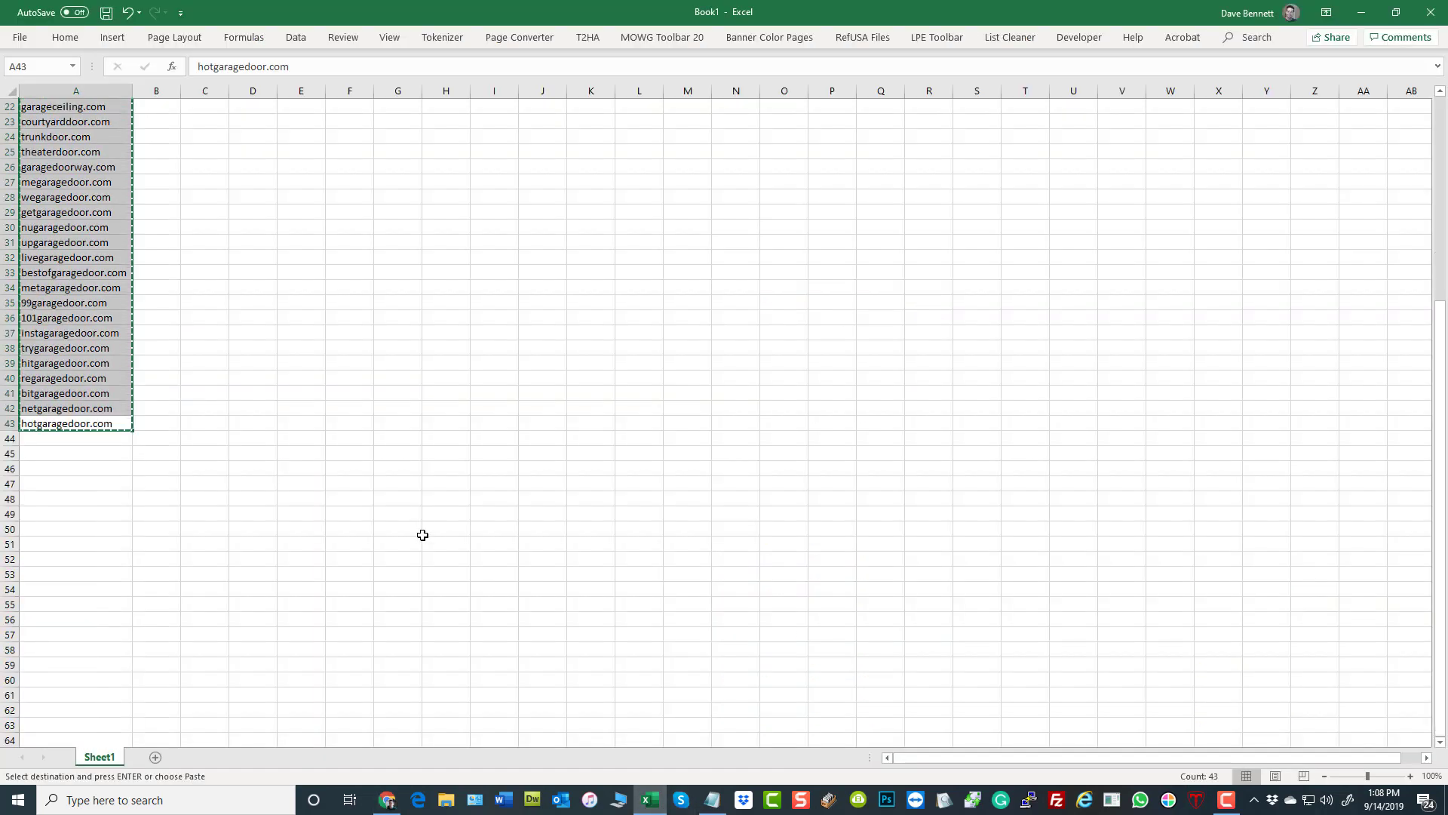
left_click(394, 805)
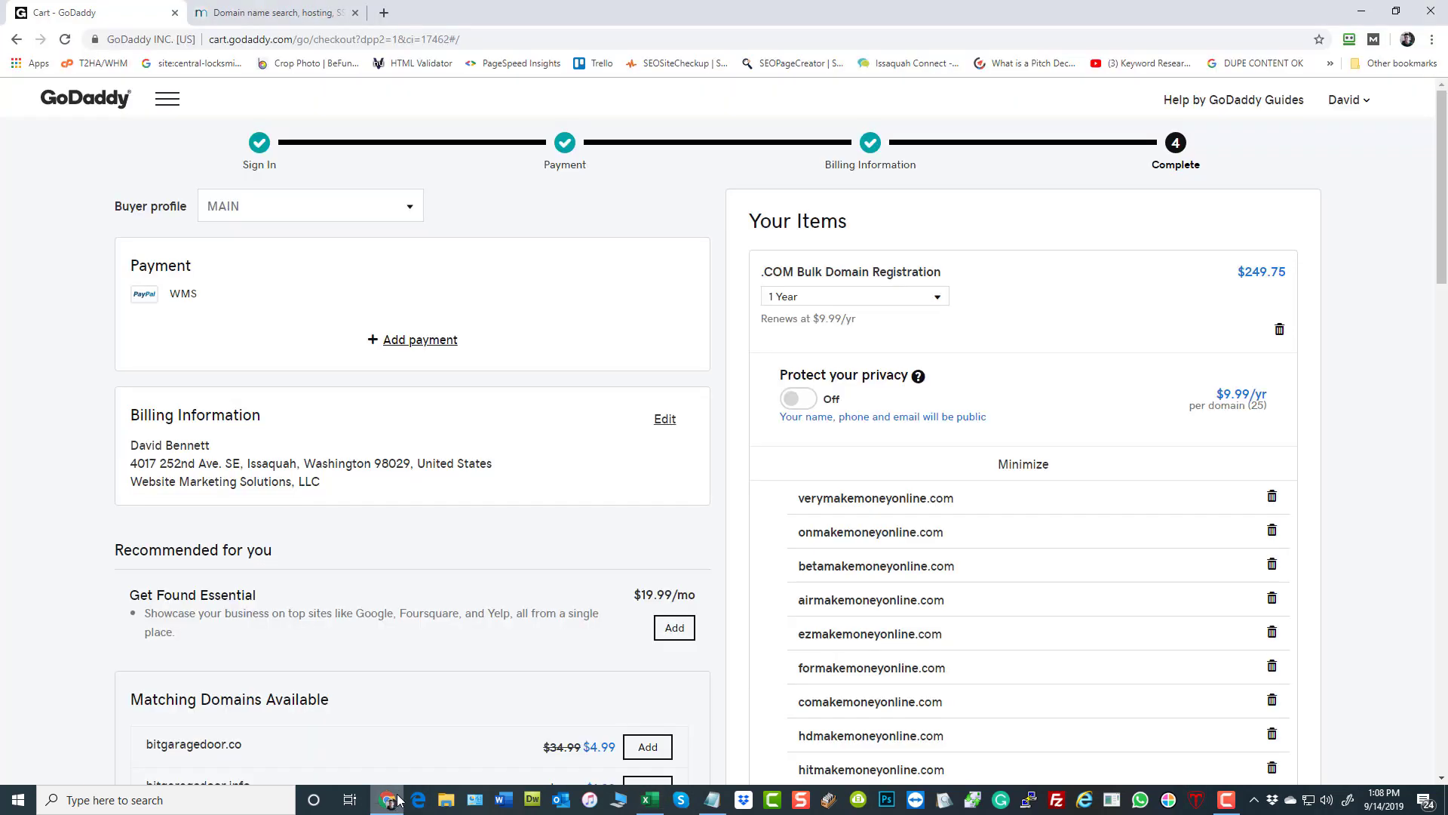
scroll(1101, 505, "down", 15)
scroll(1224, 538, "down", 1)
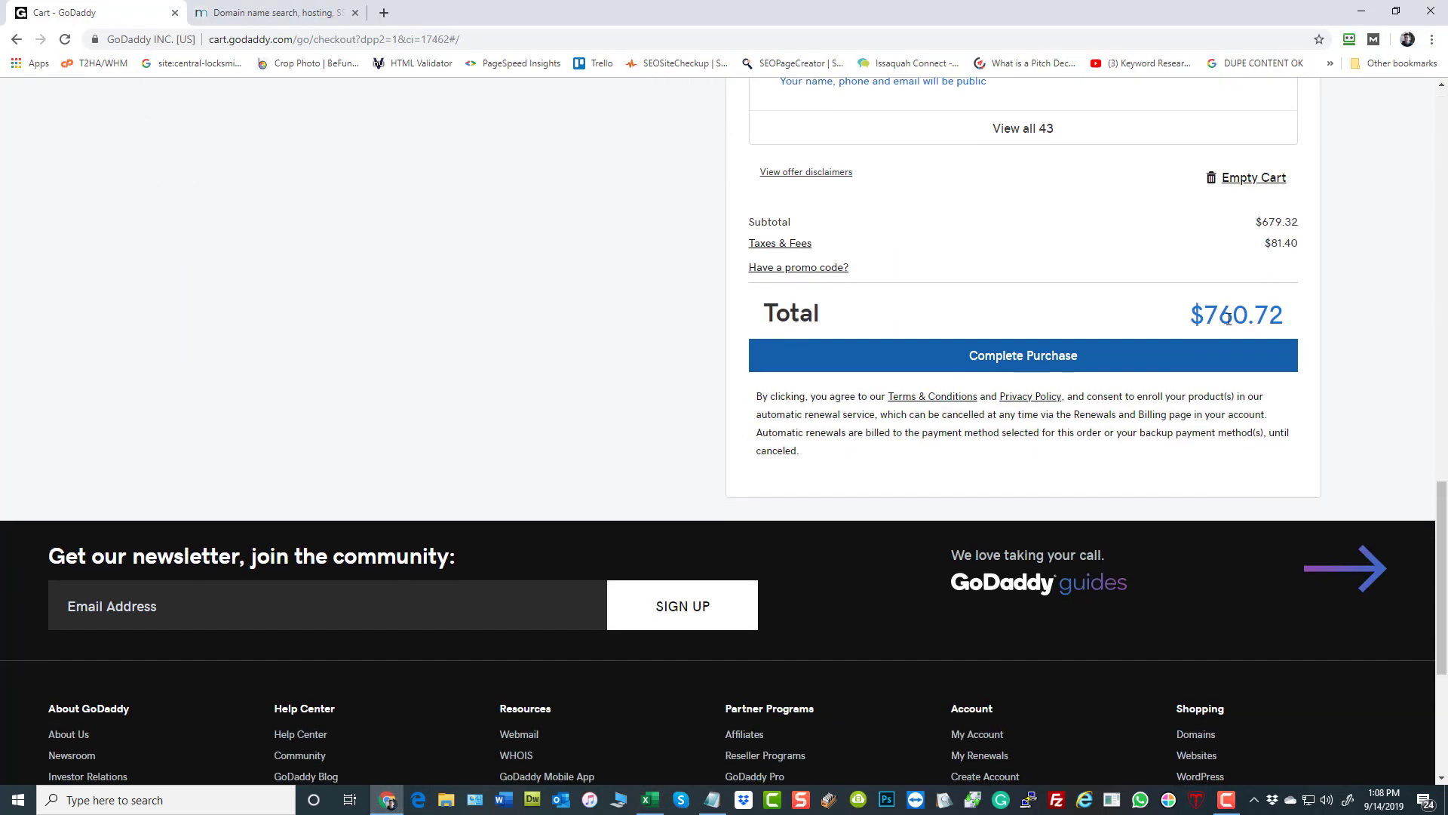
- Review the domain names of the first .COM bulk registration in the cart and collapse the list
scroll(921, 430, "up", 5)
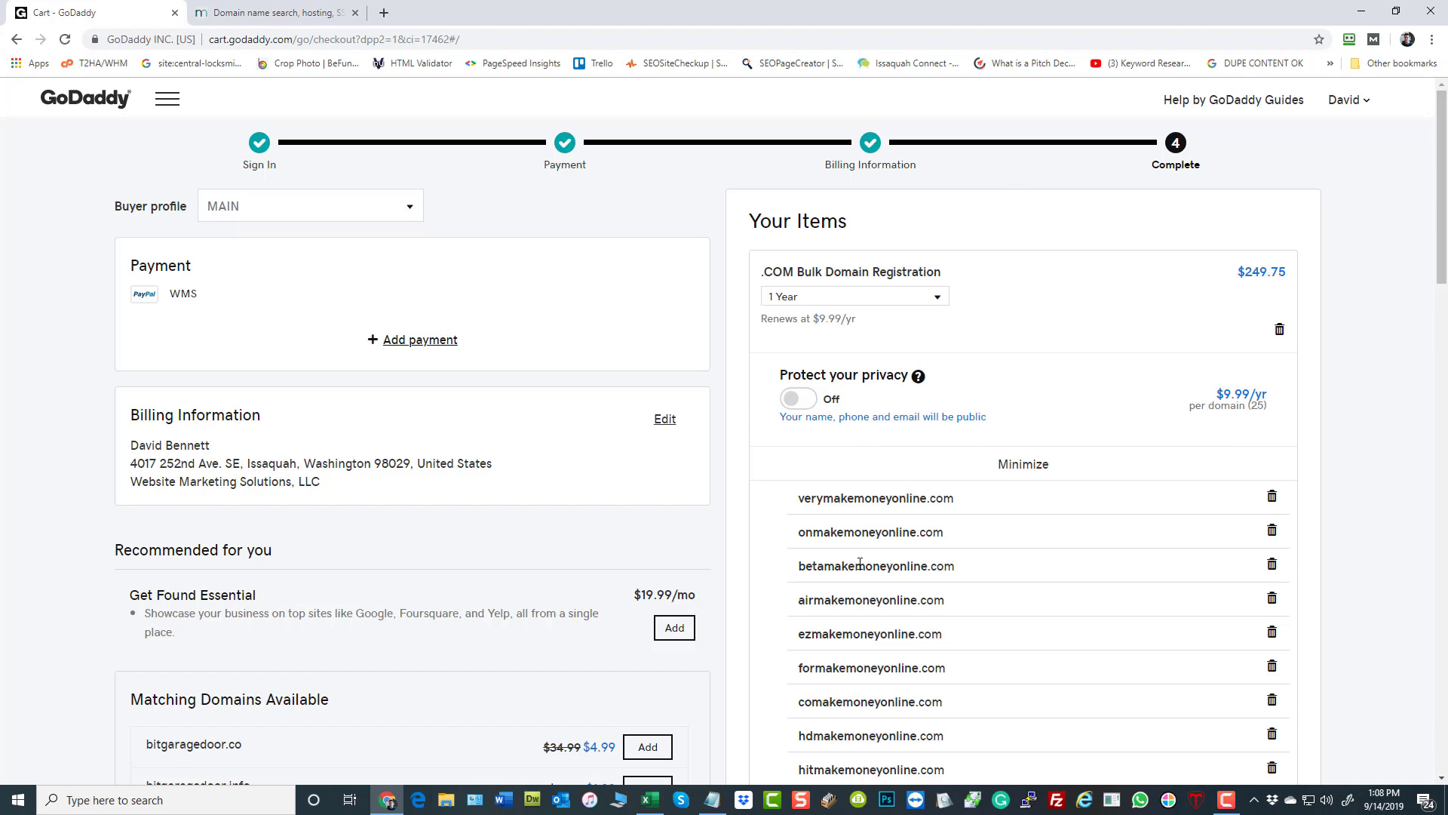
scroll(972, 565, "down", 3)
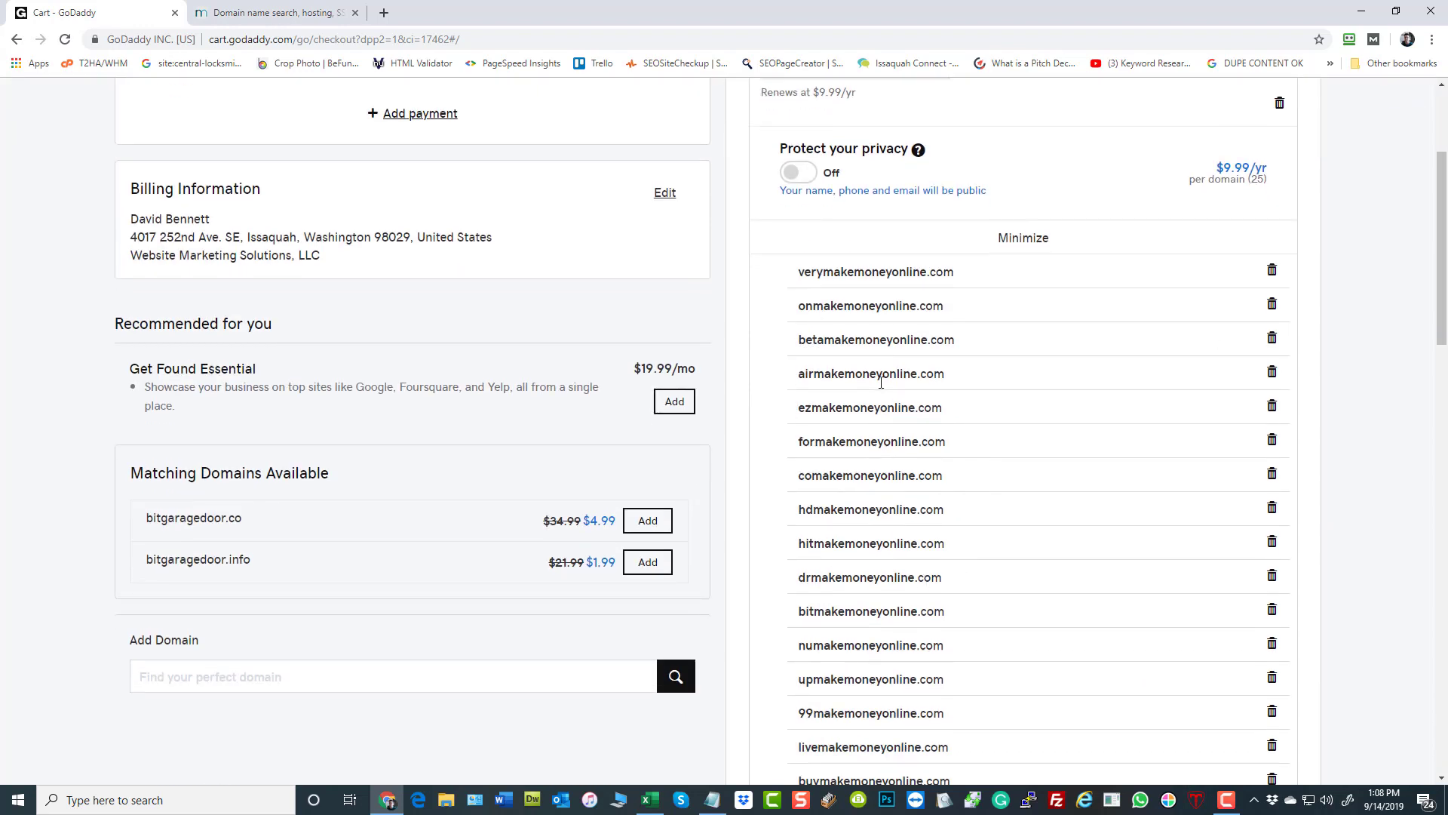
scroll(867, 505, "down", 3)
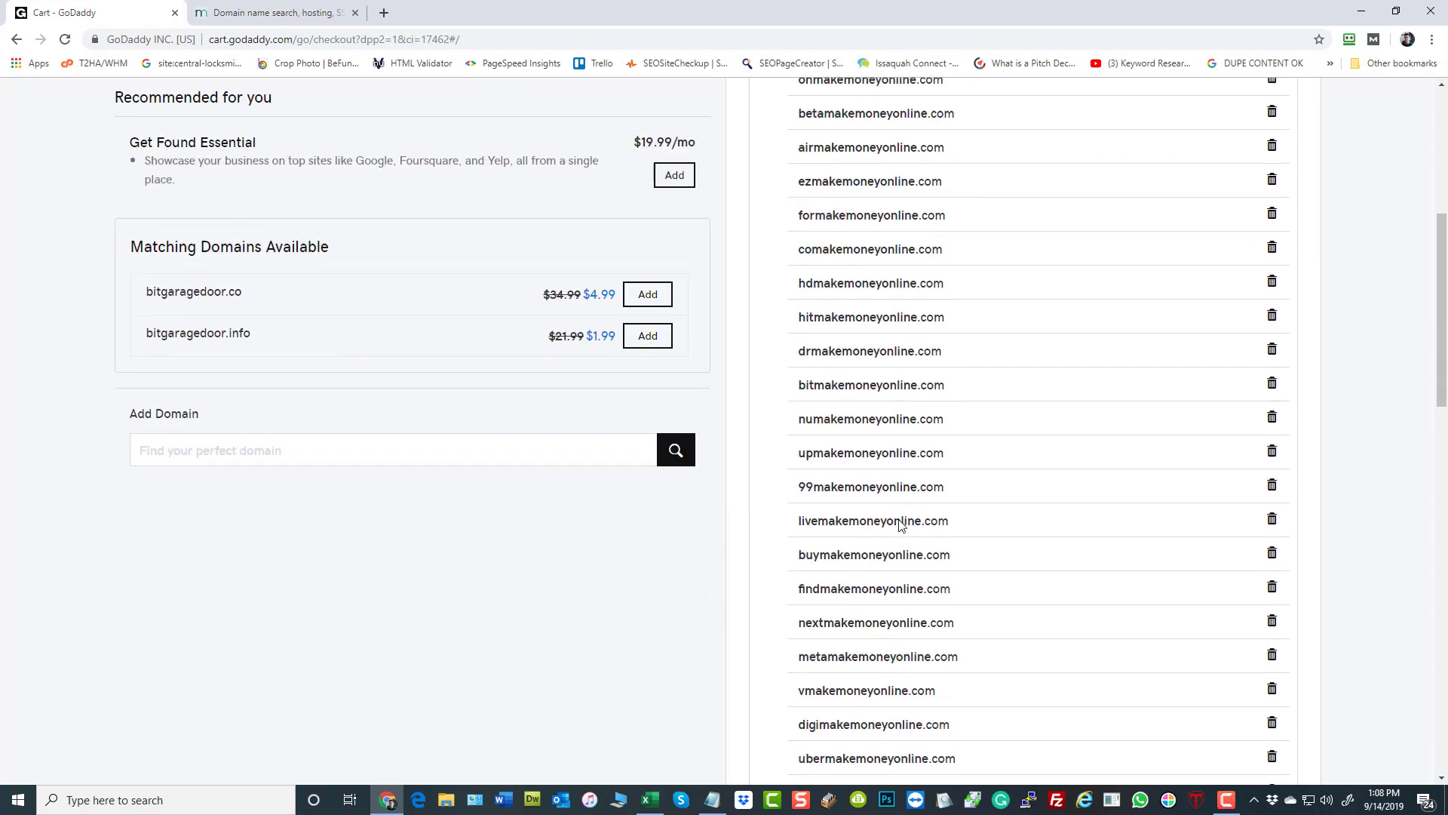
scroll(909, 473, "up", 4)
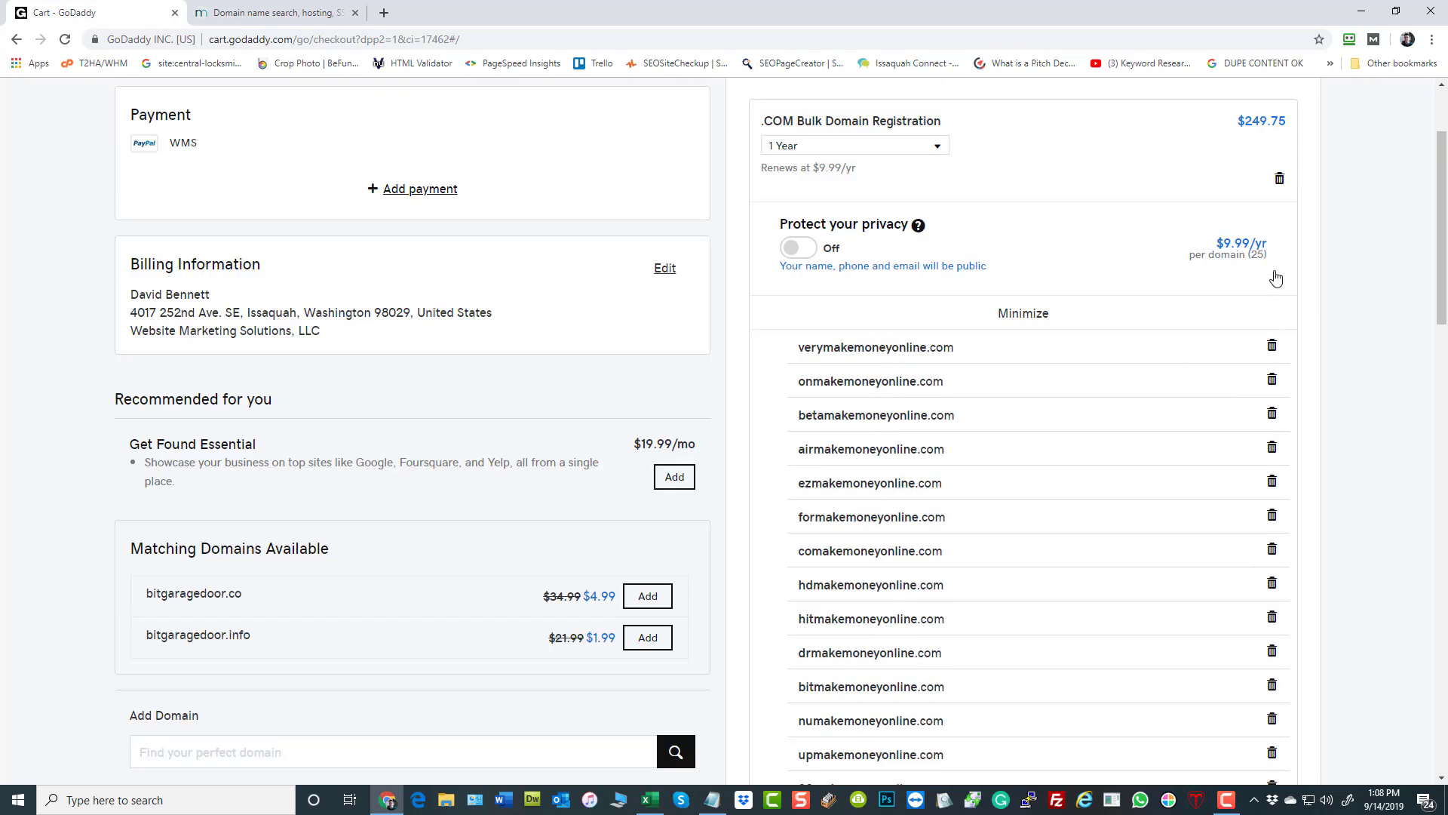
left_click(1027, 312)
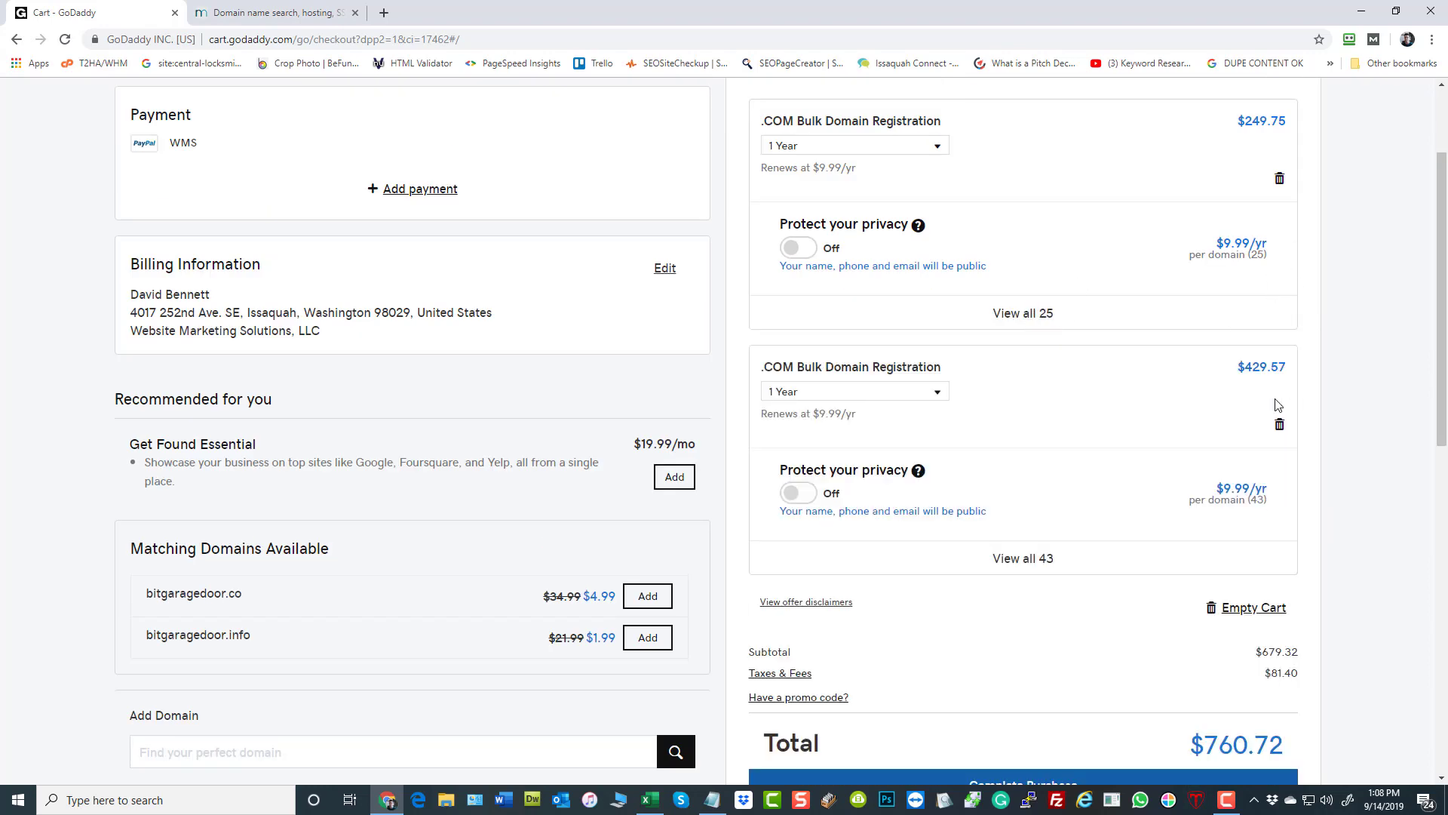
- Remove both .COM bulk registrations from the cart and close the GoDaddy and Name Mesh pages
left_click(1280, 182)
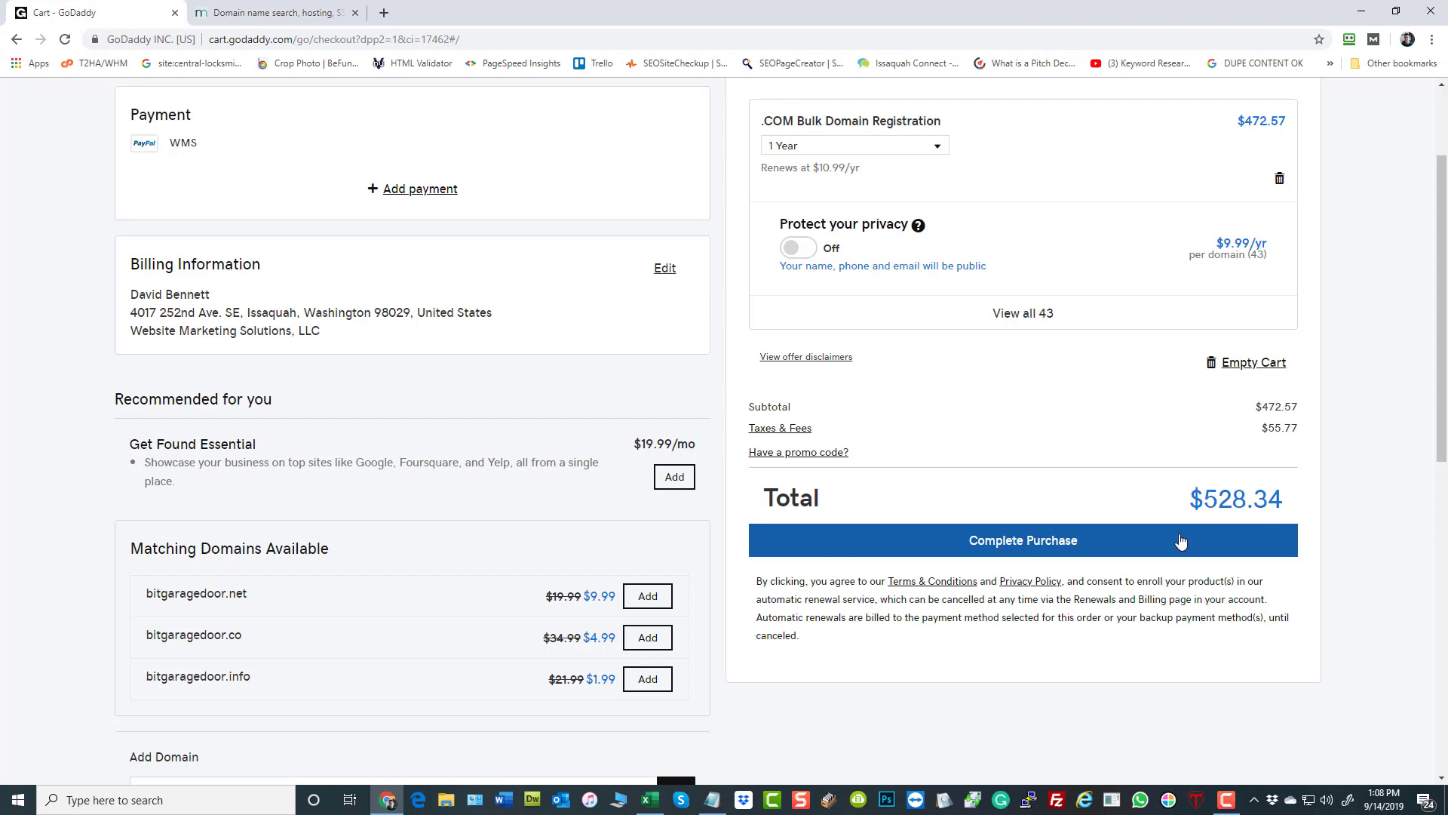
left_click(1279, 181)
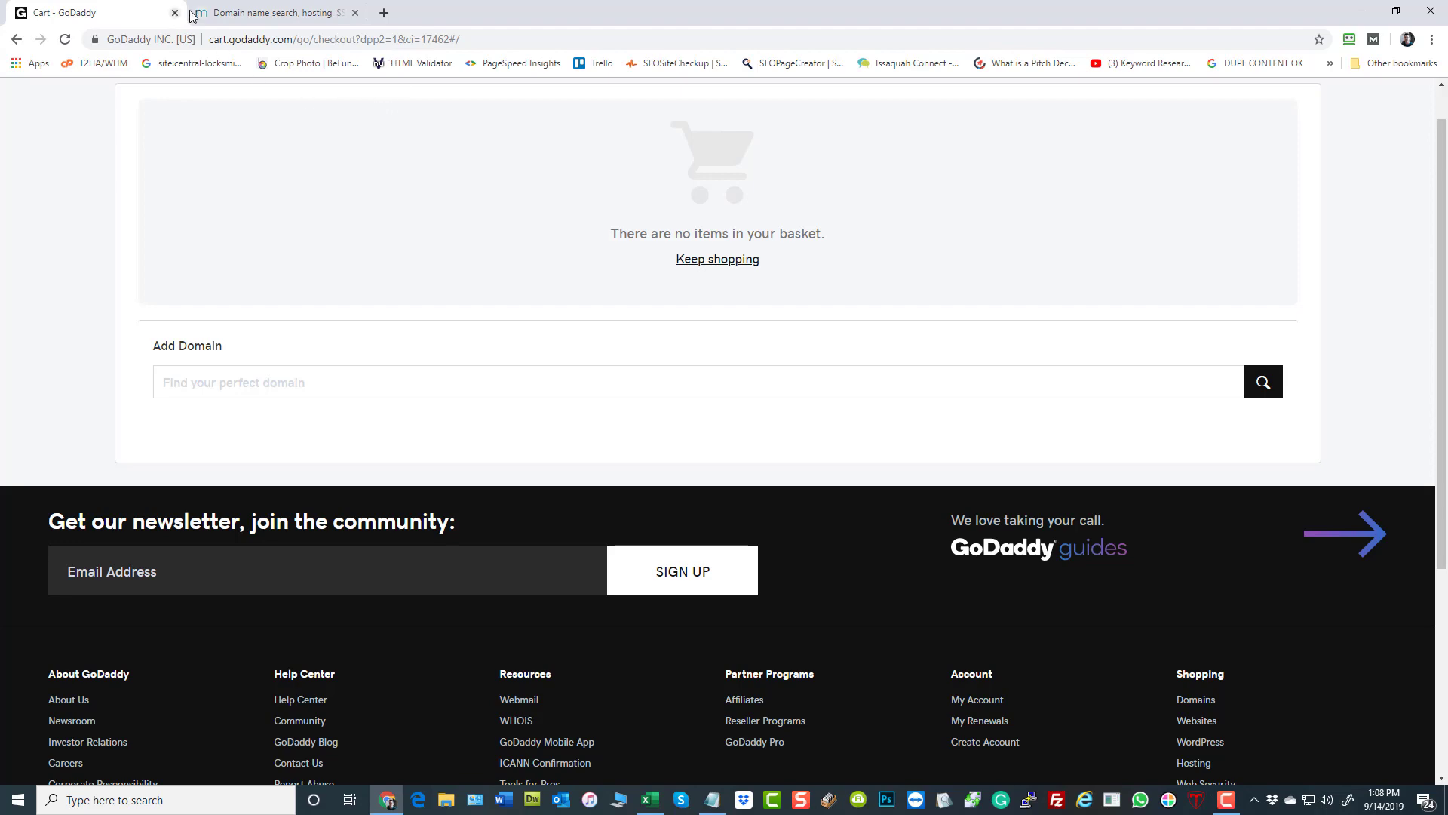
left_click(175, 13)
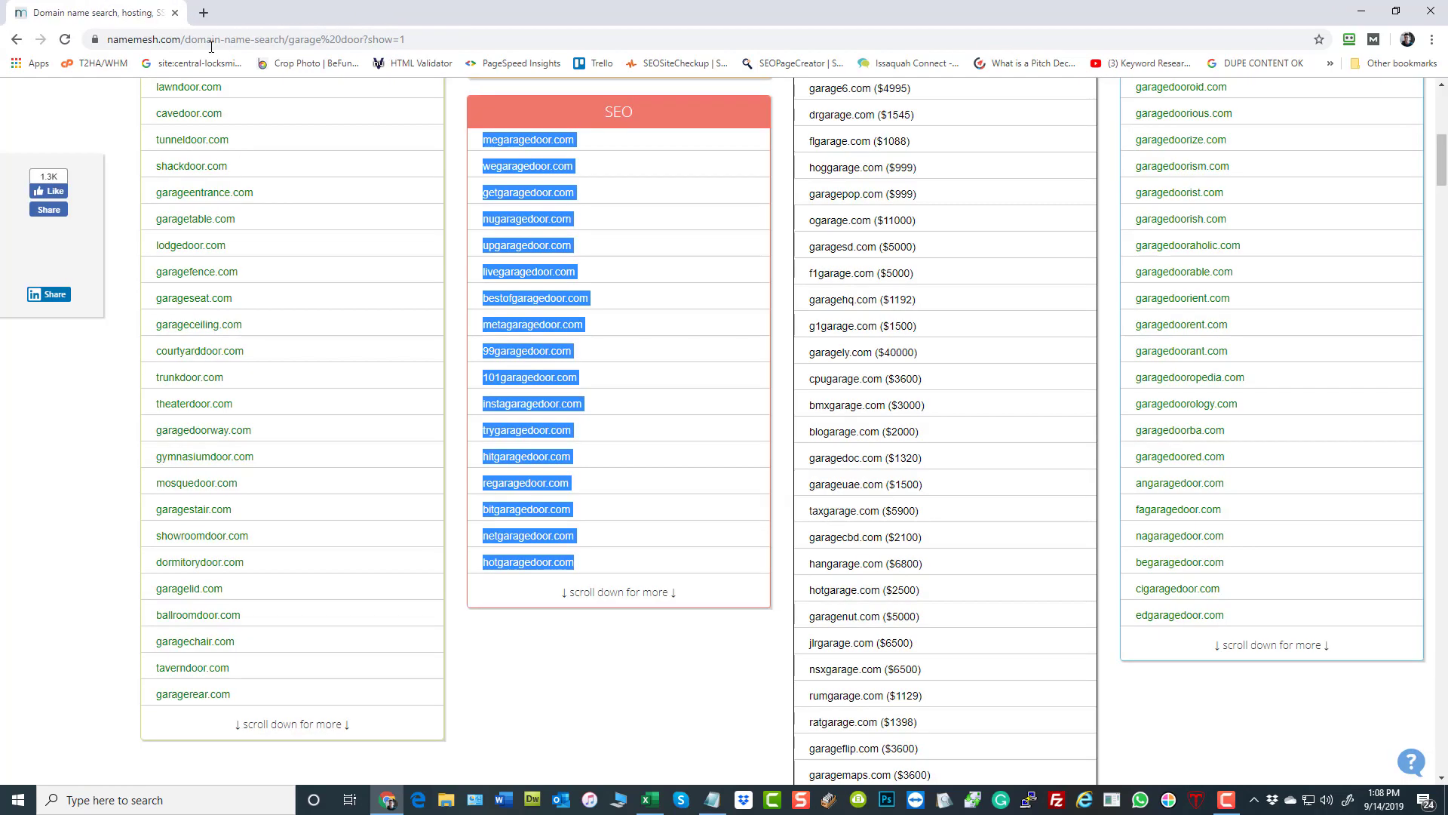
left_click(175, 14)
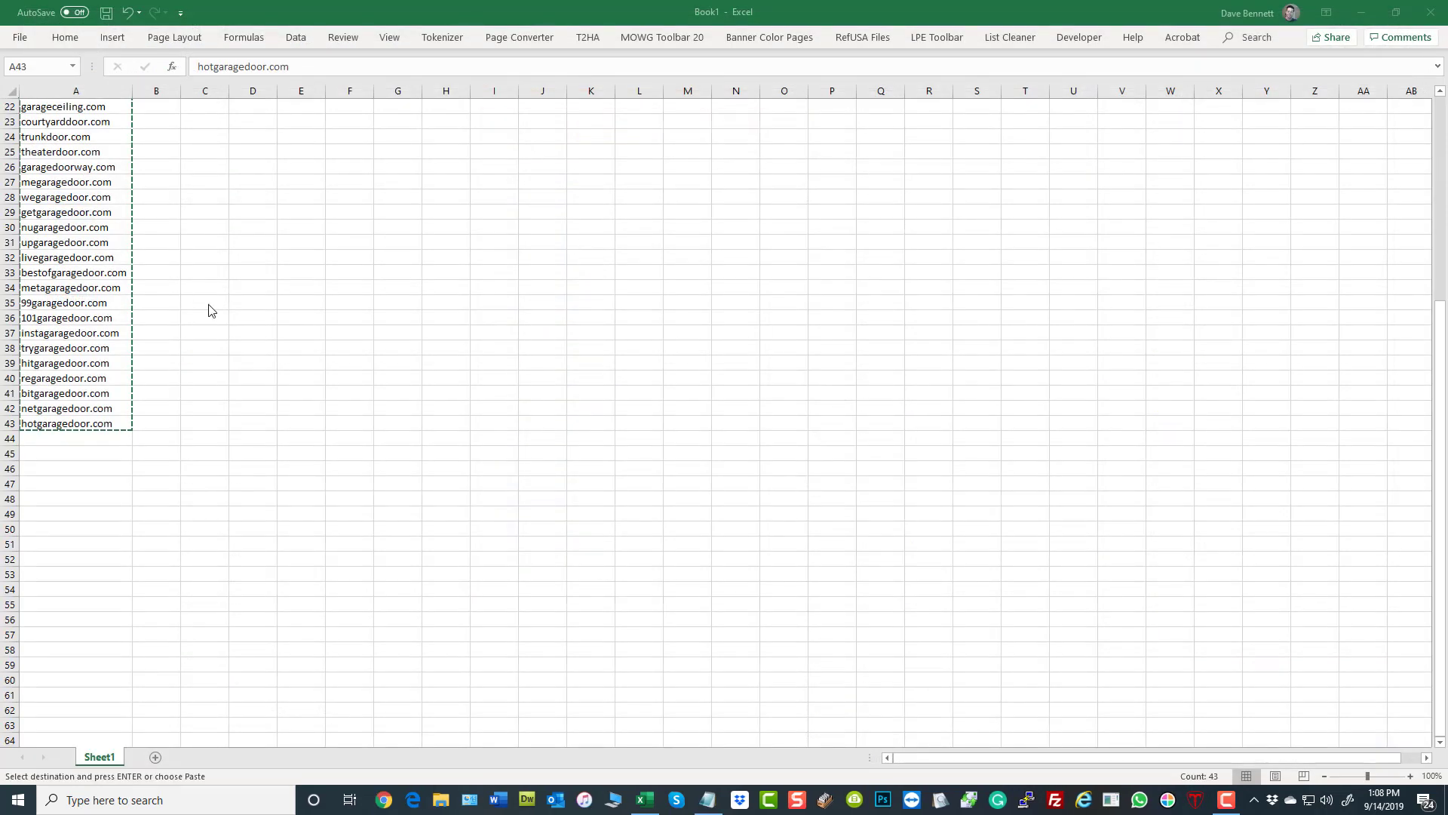
- Return to the start of the domain list in Excel and clear the pending copy selection
left_click(291, 375)
scroll(287, 374, "up", 7)
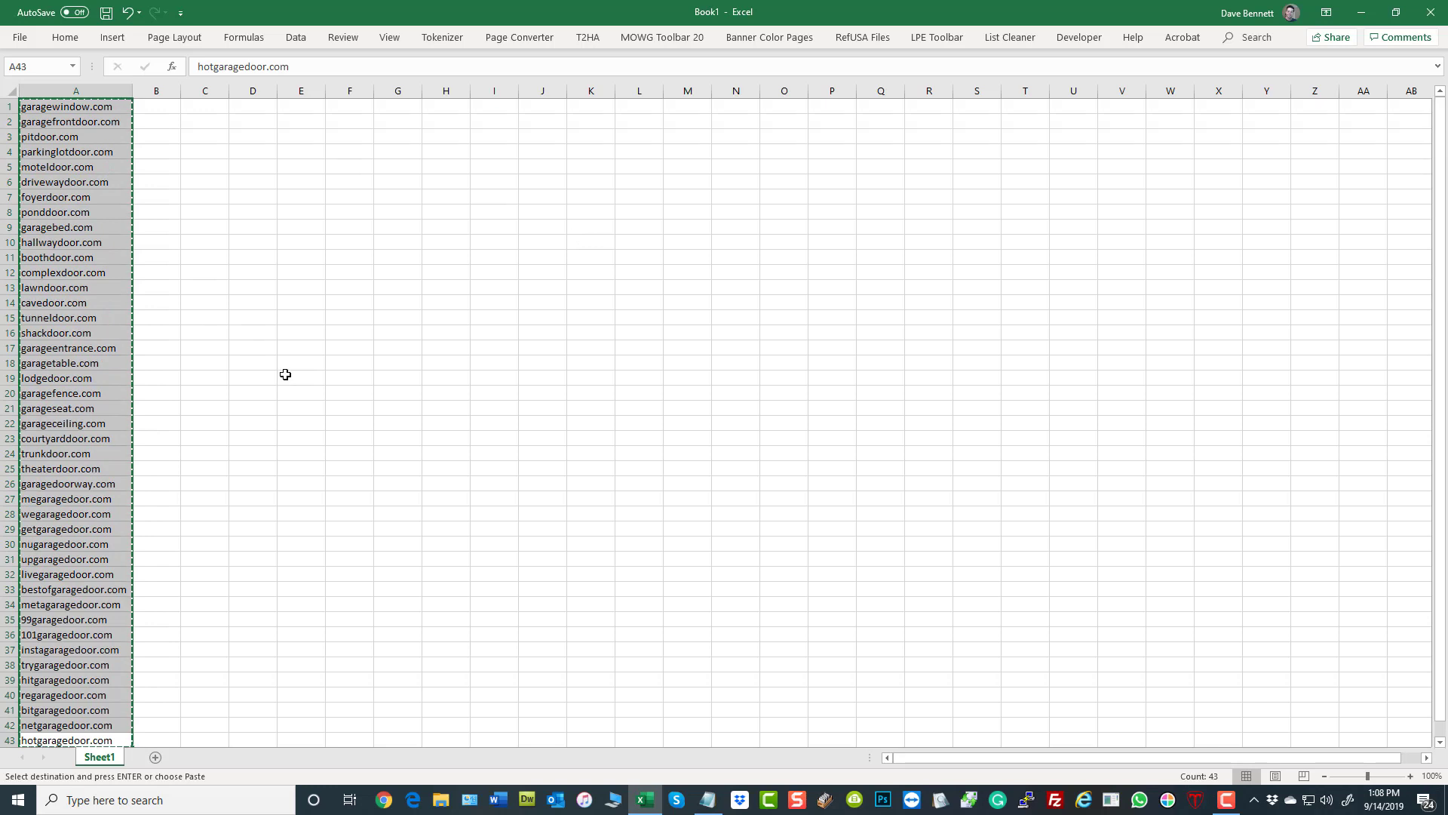
left_click(249, 212)
left_click(9, 106)
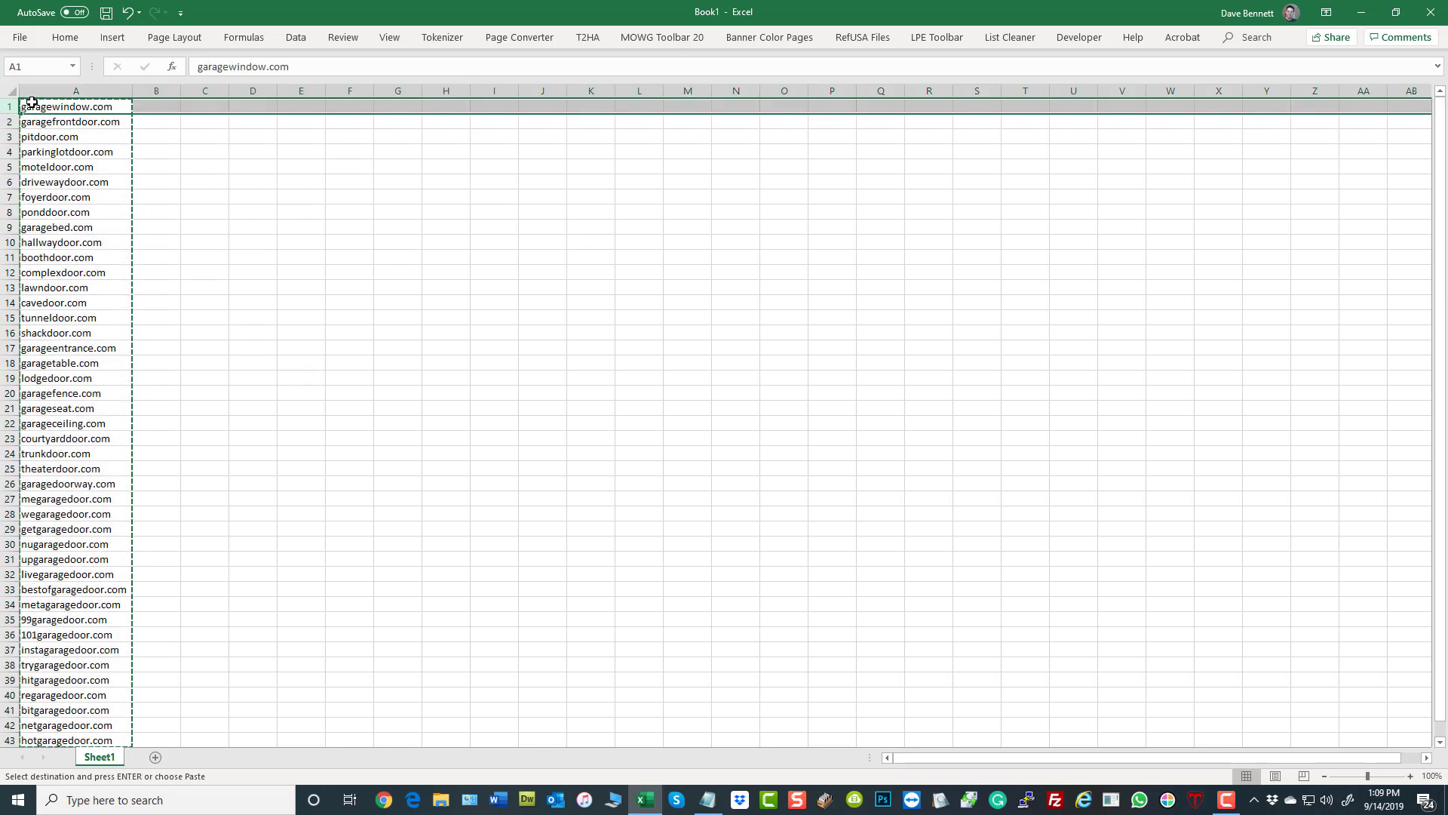
right_click(33, 104)
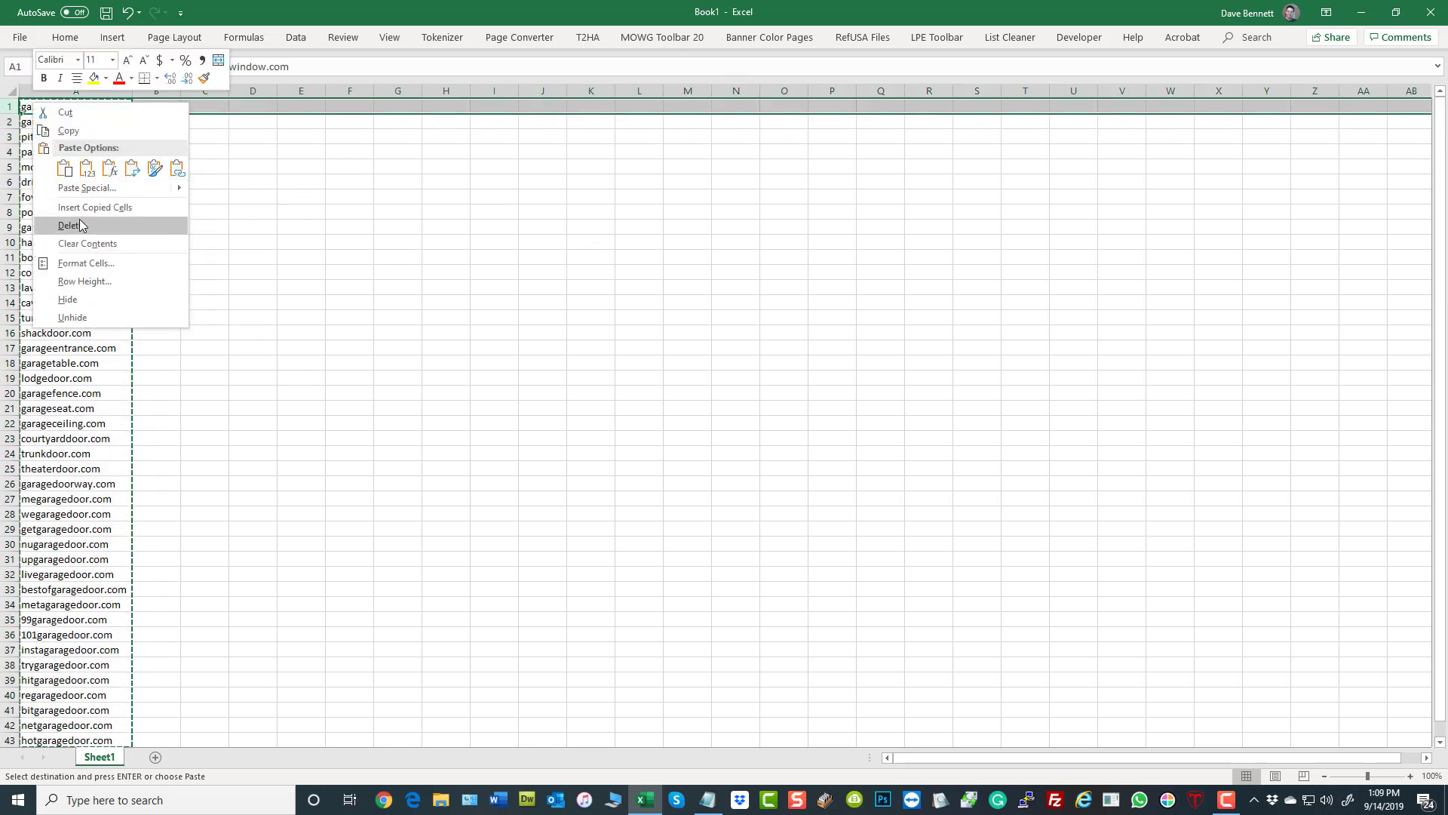
left_click(264, 175)
left_click(154, 125)
key("Escape")
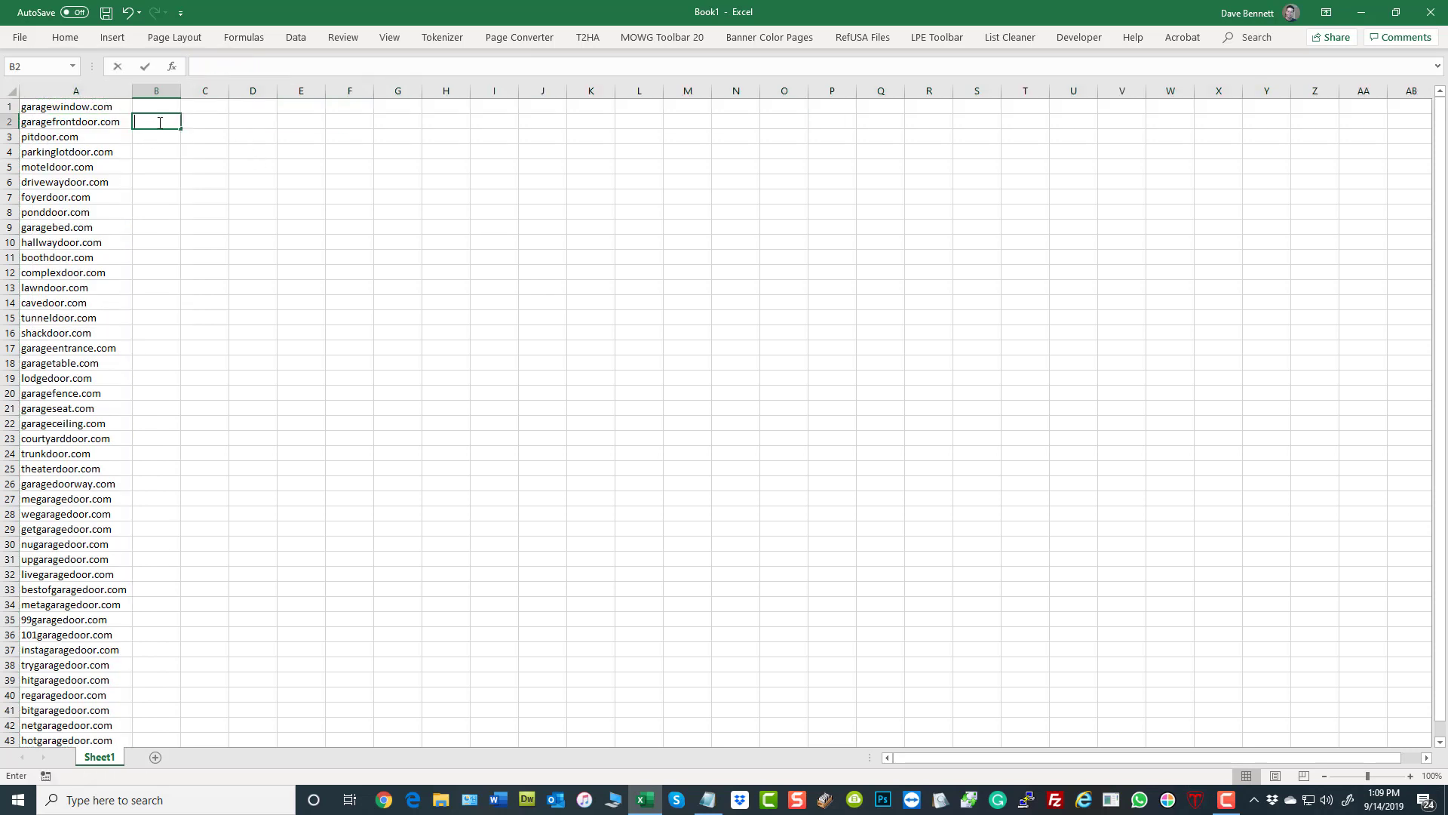
left_click(301, 242)
- Insert a blank row above the domain list and enter the heading Domains in A1
left_click(6, 106)
right_click(7, 106)
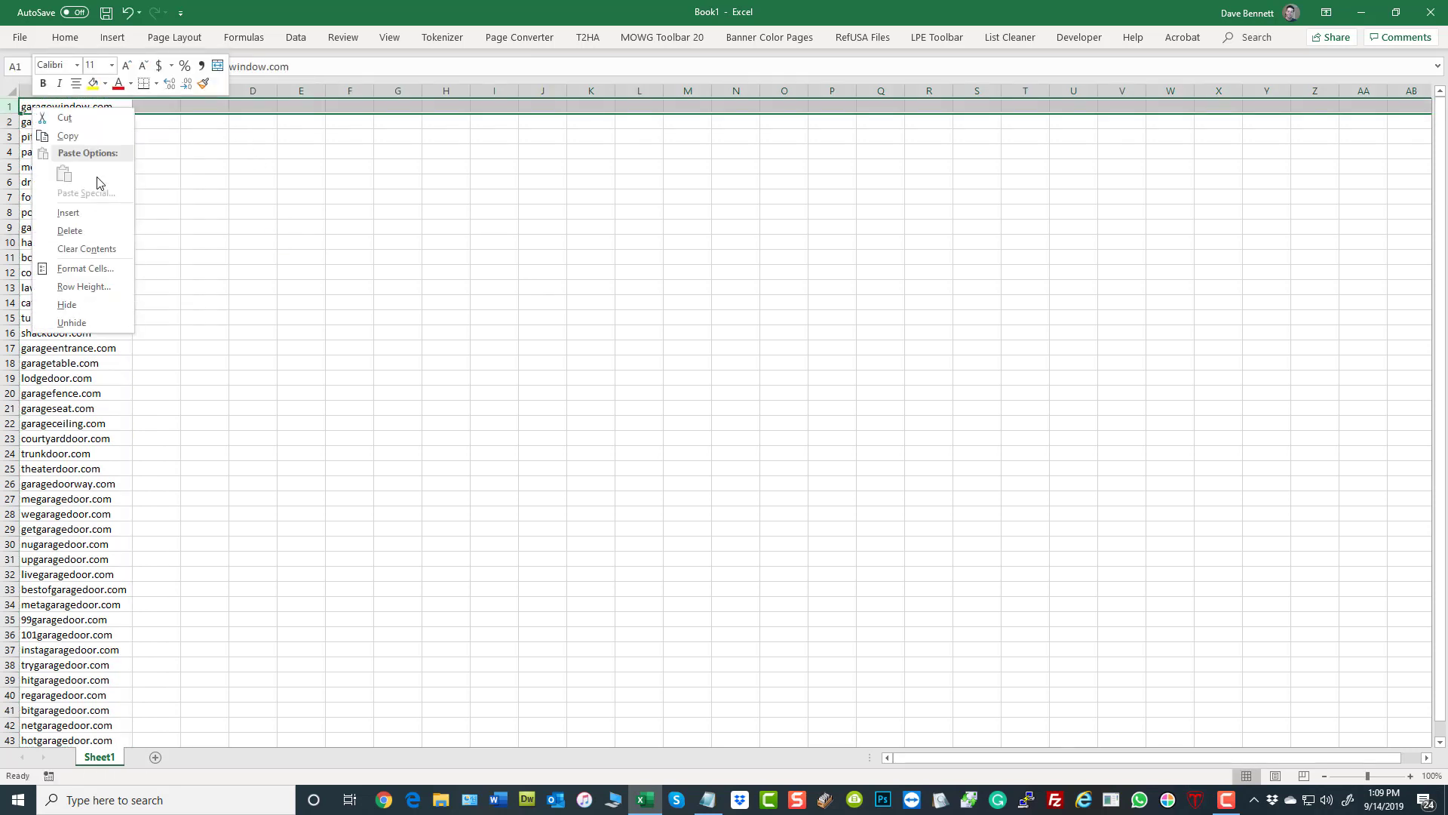
left_click(83, 212)
left_click(79, 106)
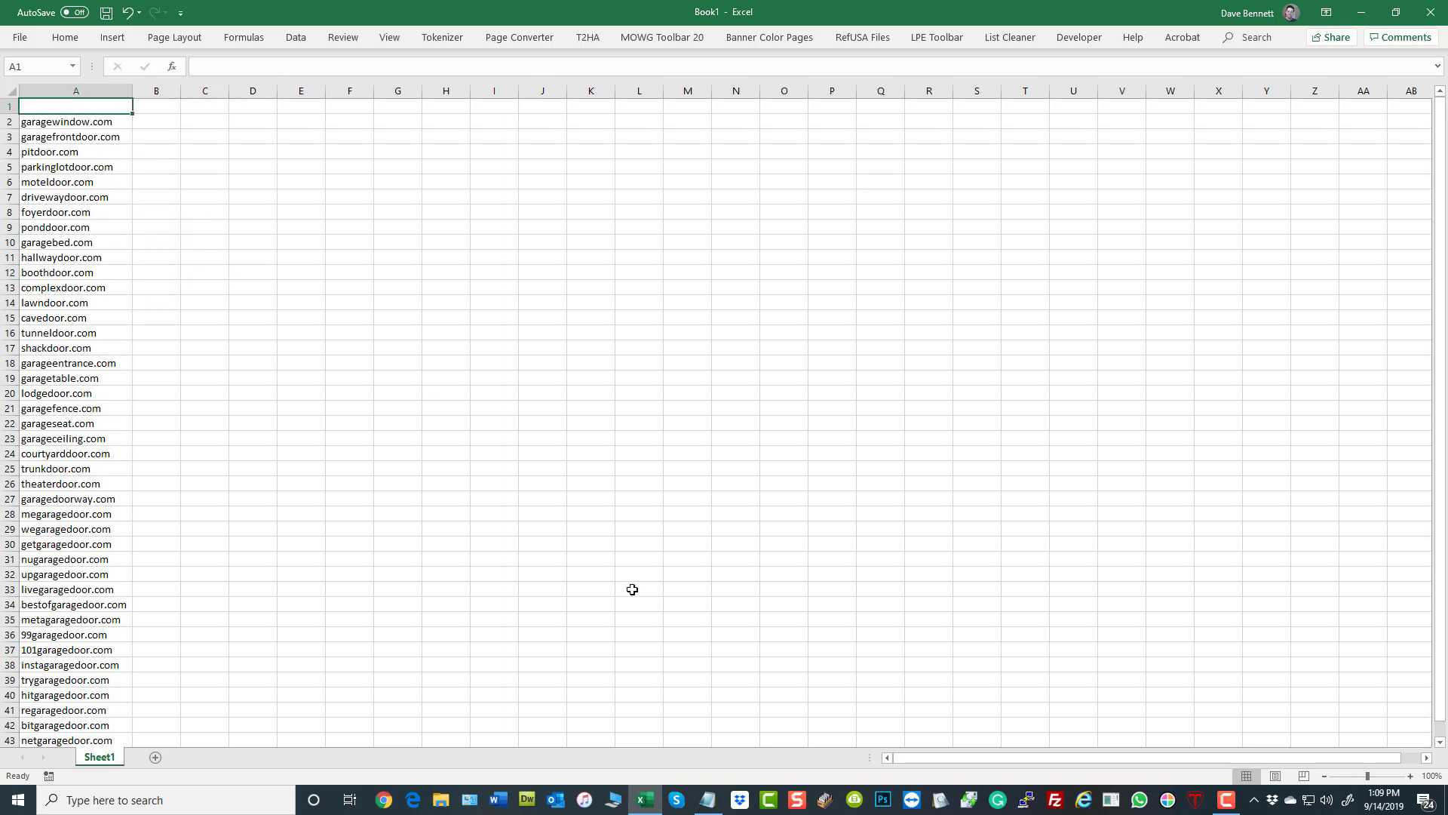
type("Domains")
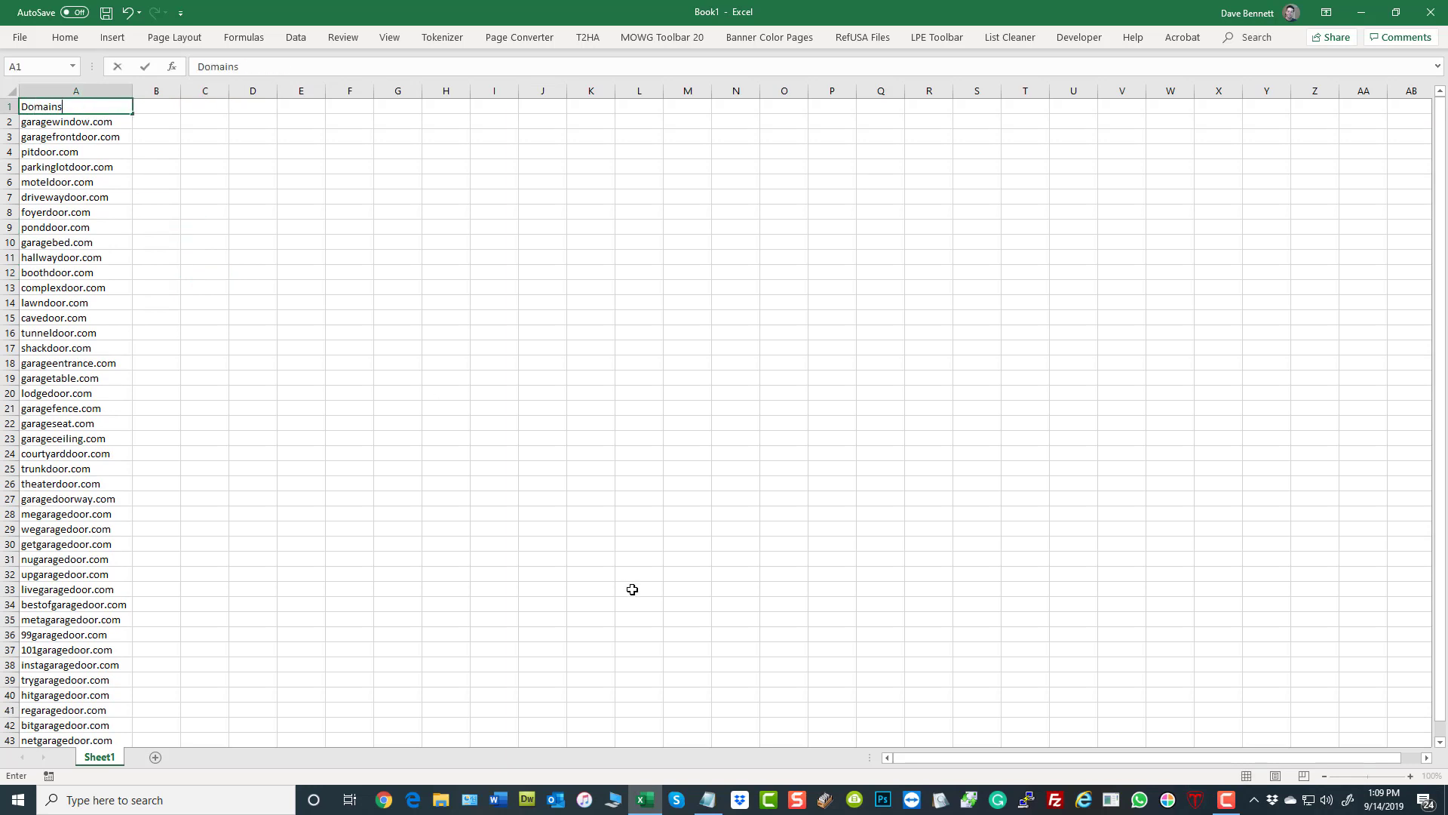
- Add the column headings CPUser in B1 and CPPass in C1
key("Tab")
type("C")
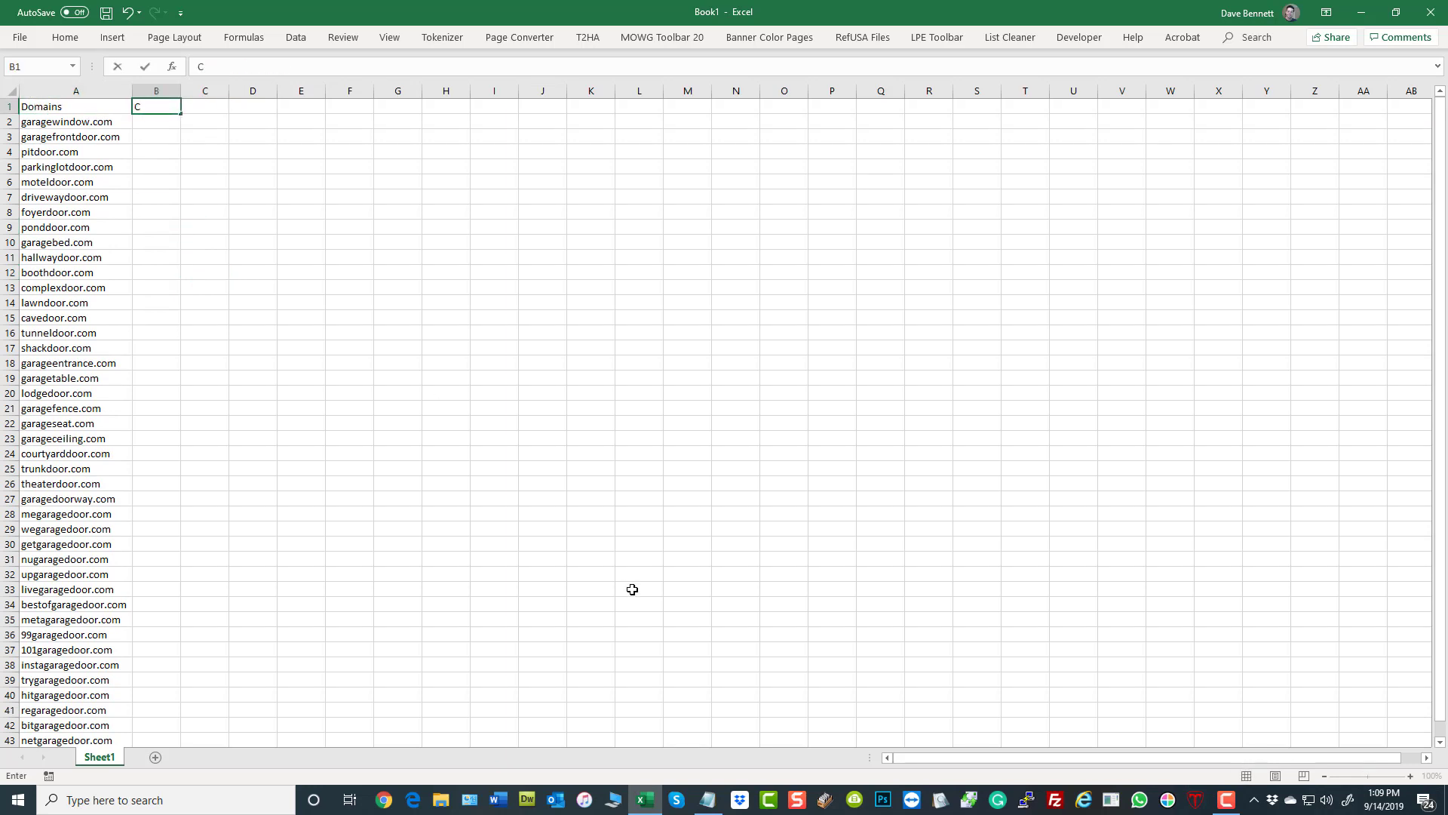
type("PUser")
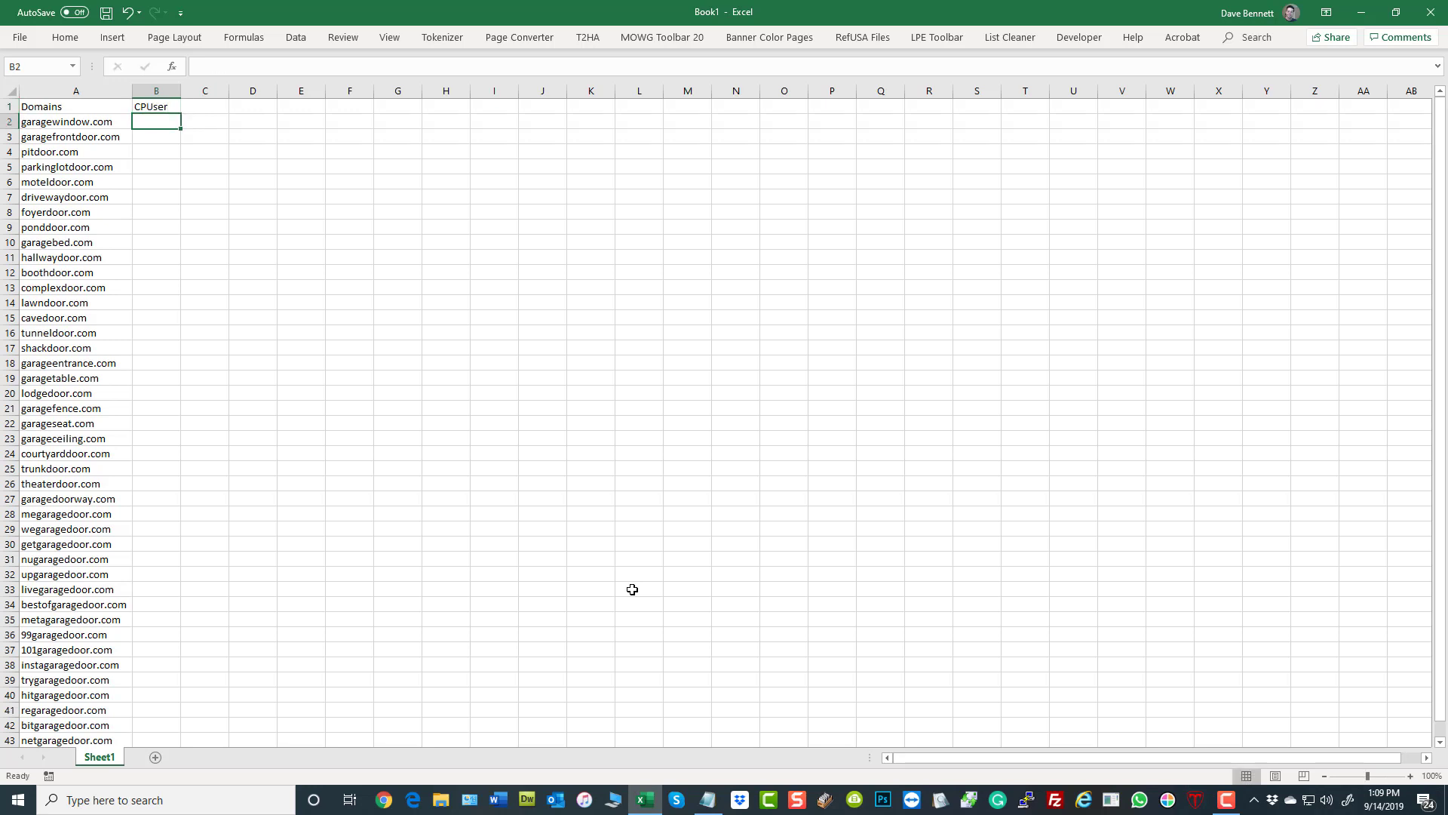
key("Tab")
type("C")
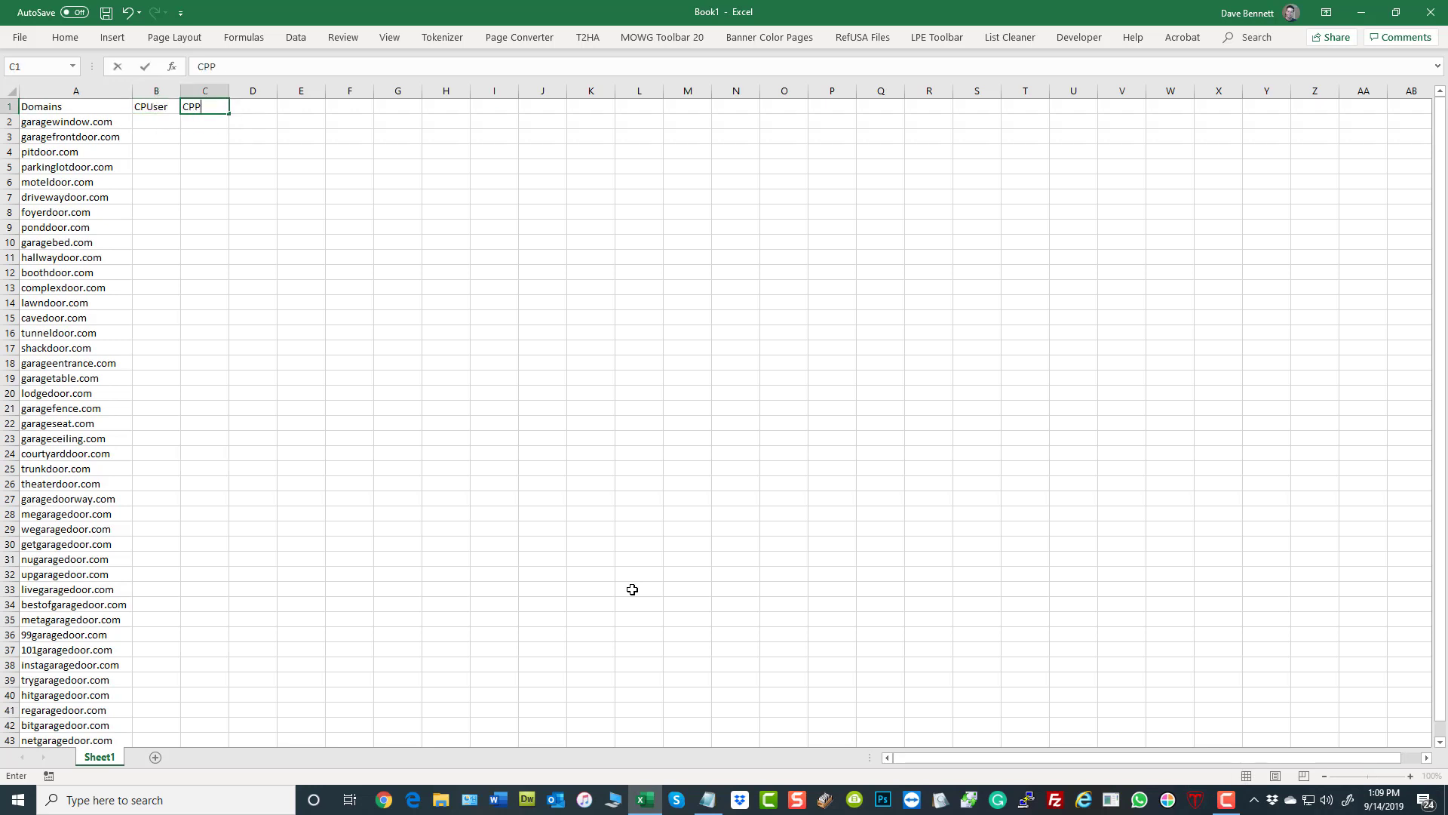
type("PPass")
key("Down")
left_click(707, 526)
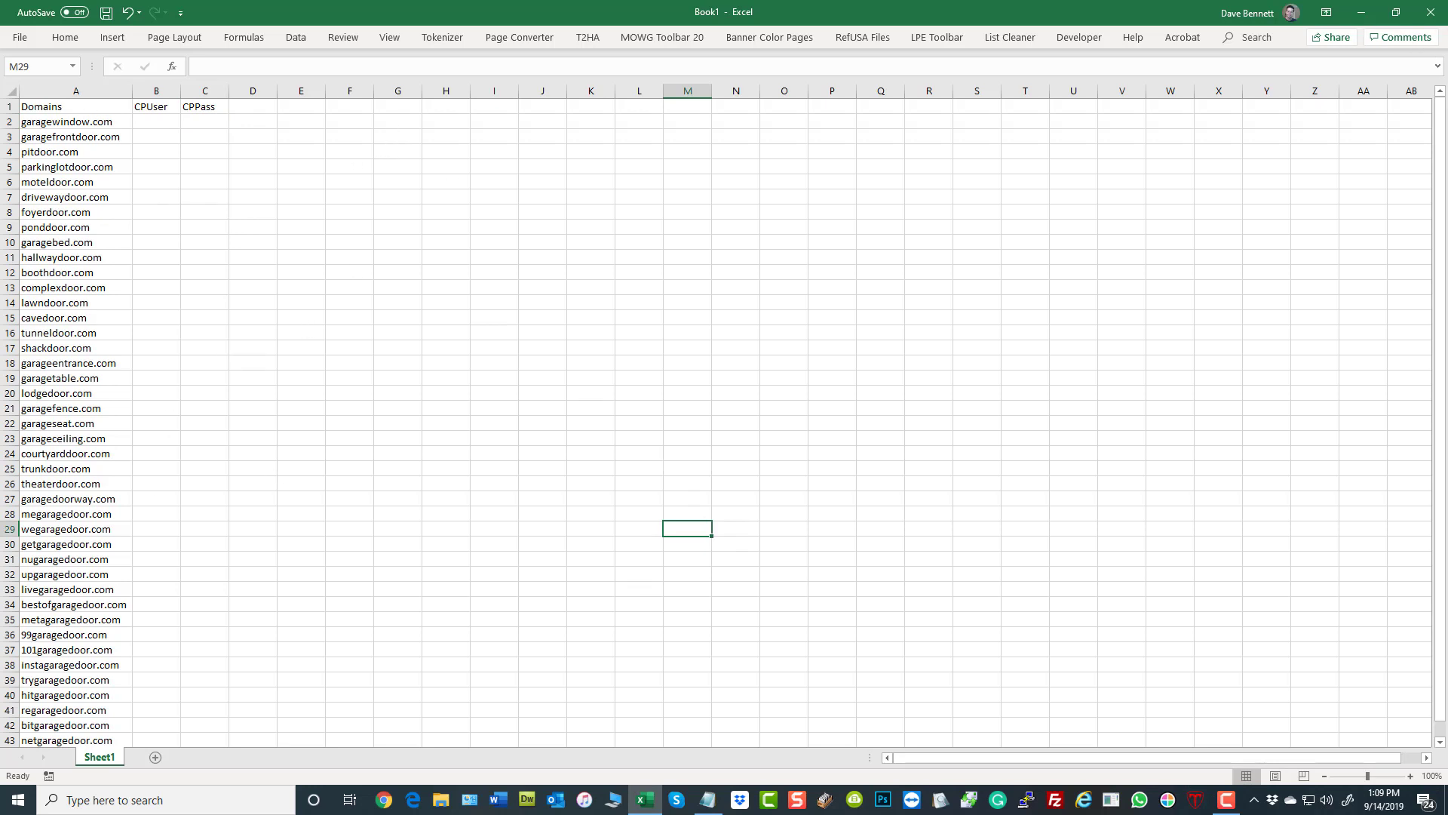
- Close the Book1 workbook and the untitled Notepad document without saving either of them
left_click(1426, 16)
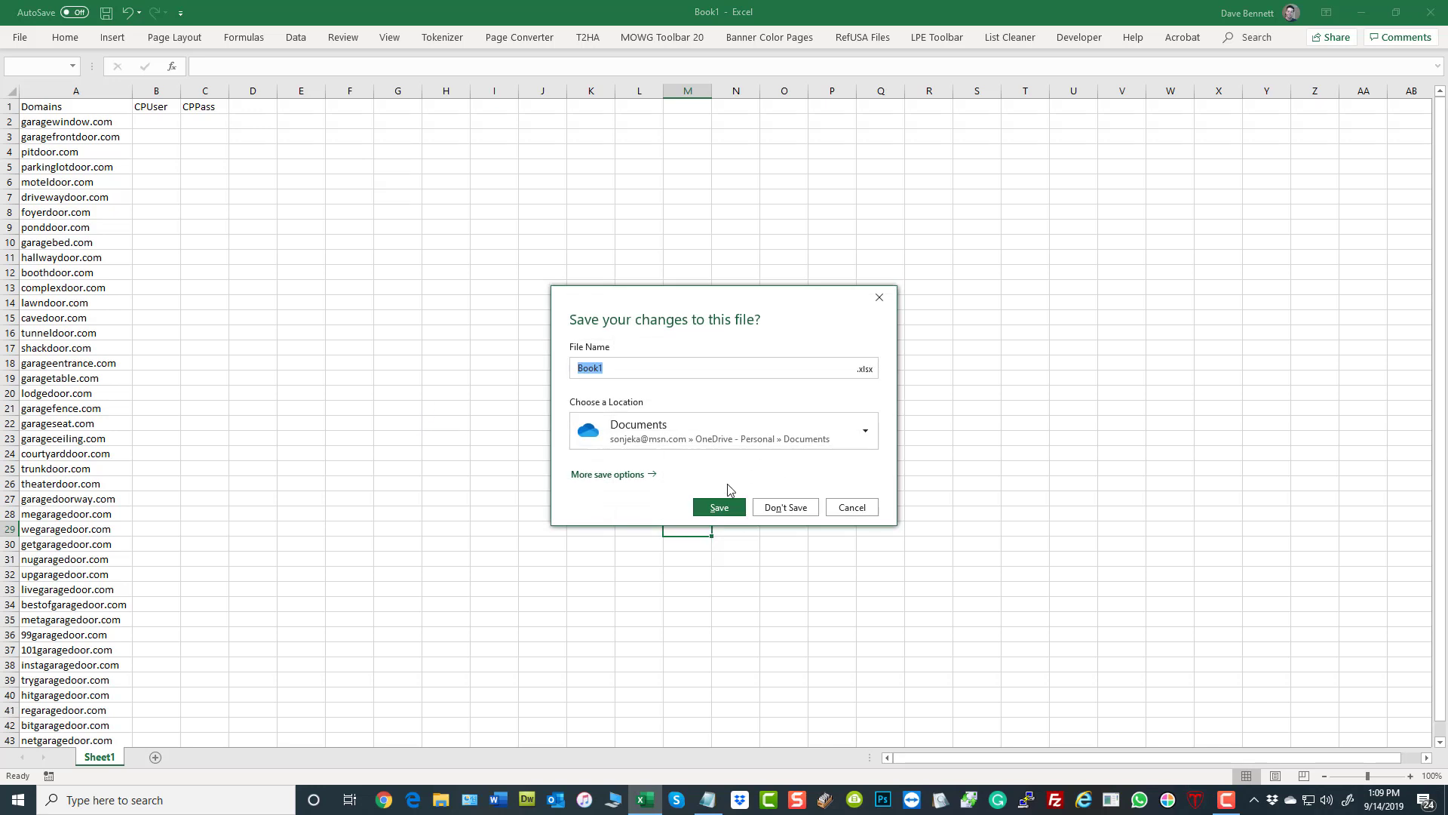
left_click(771, 510)
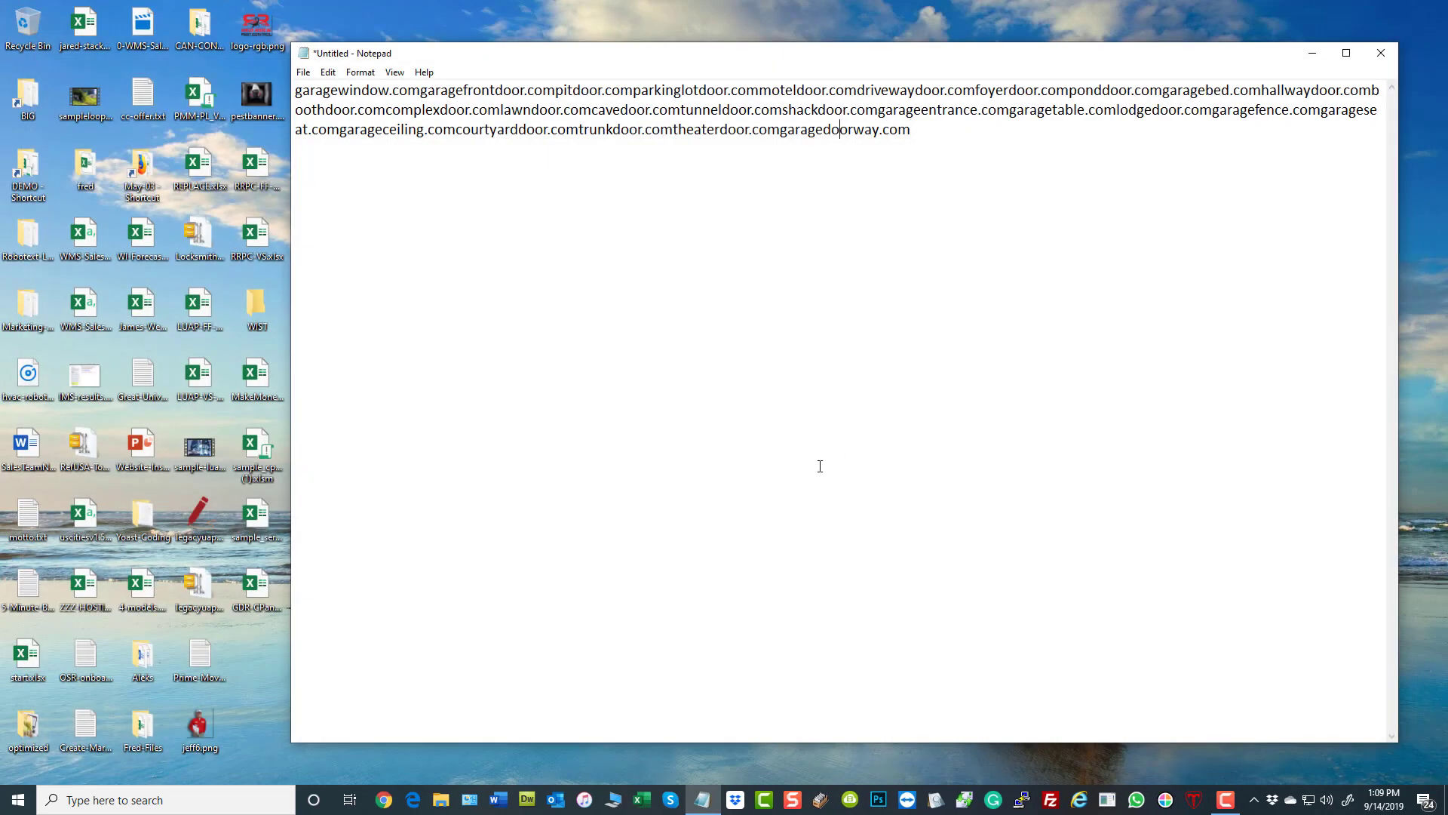
left_click(1395, 54)
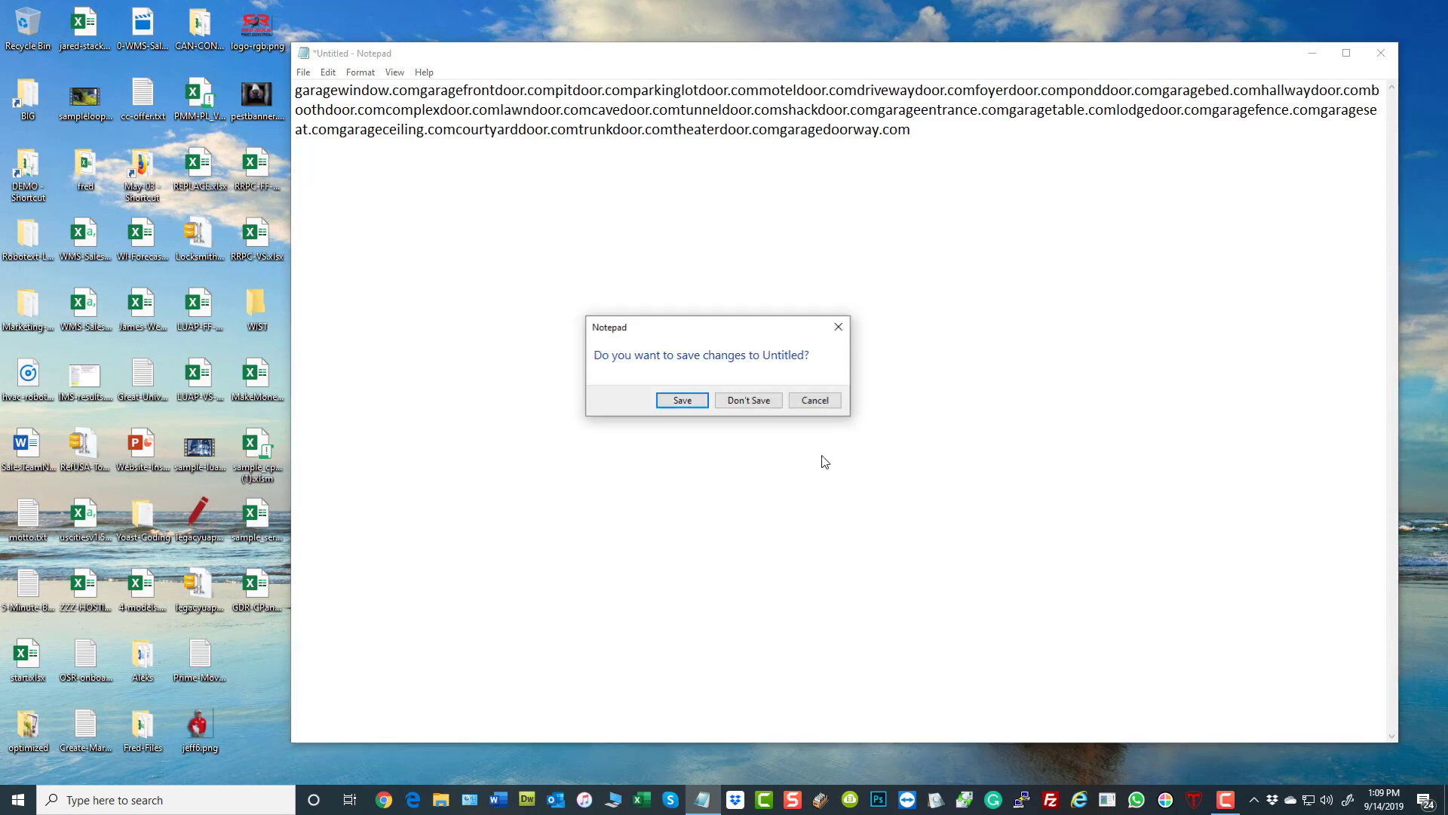
left_click(741, 400)
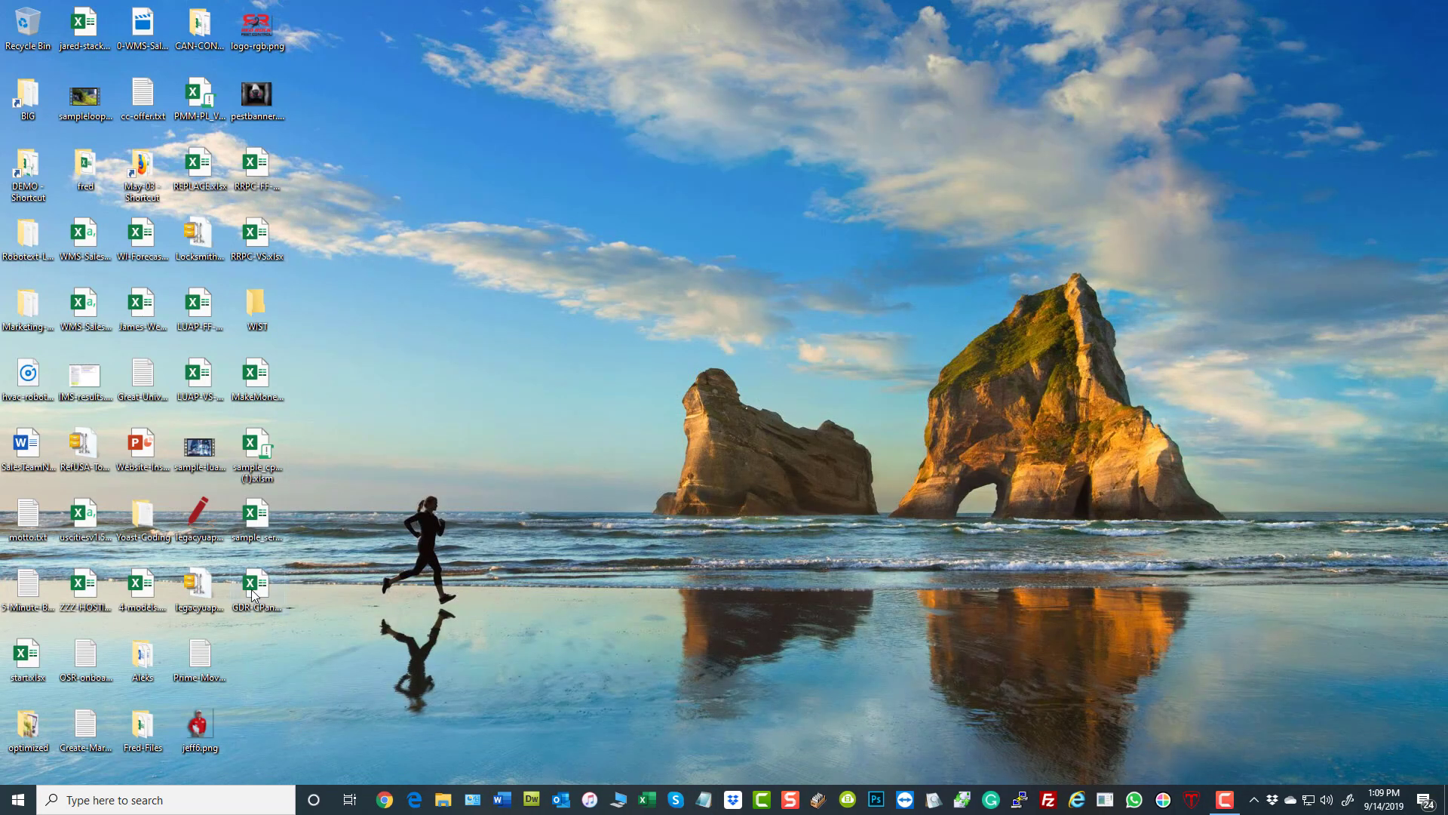
- Open the GDR-CPanels.xlsx workbook from the desktop and look through its CPanels sheet
double_click(253, 588)
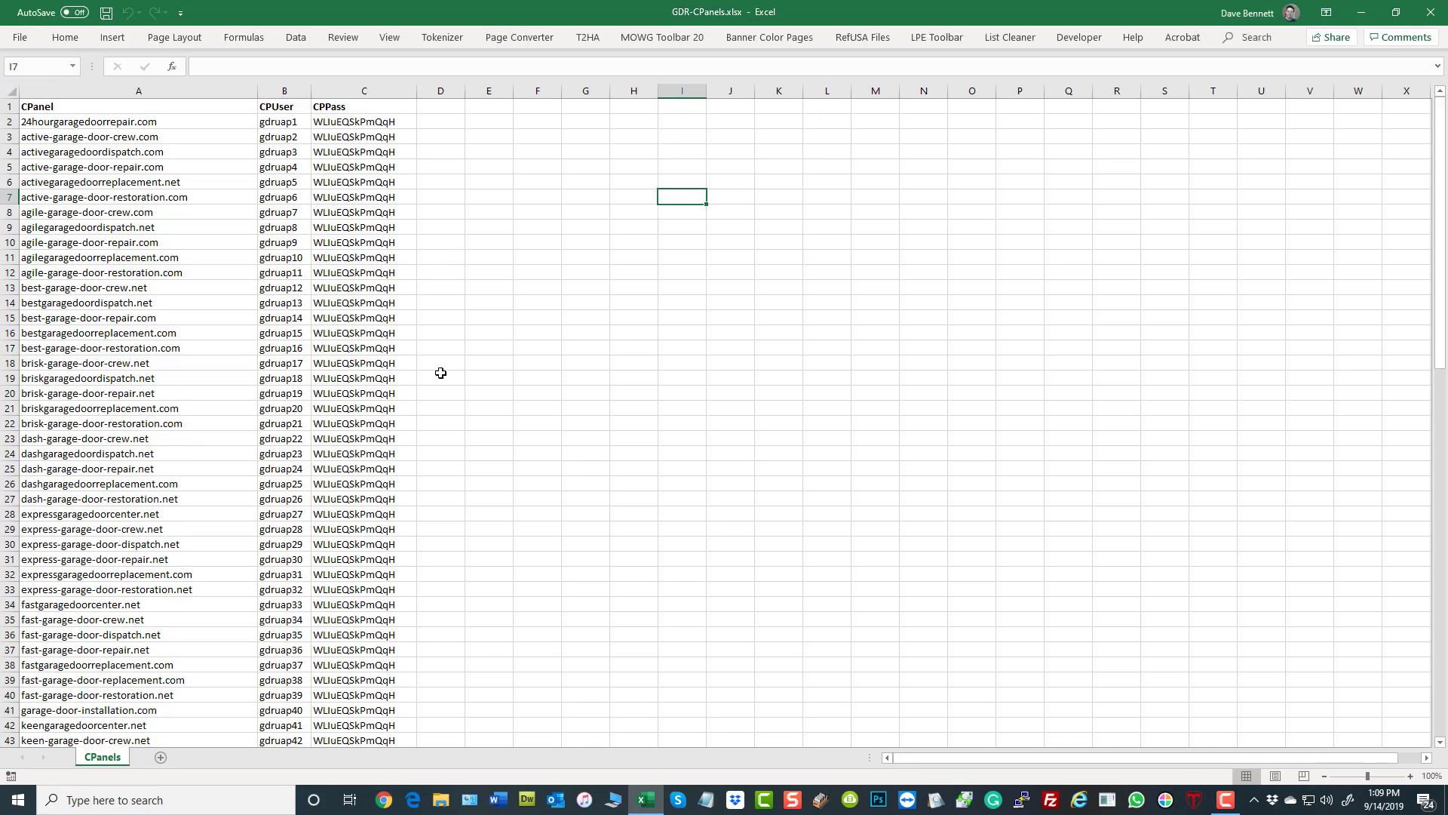
scroll(611, 434, "down", 10)
scroll(612, 437, "up", 10)
left_click(605, 393)
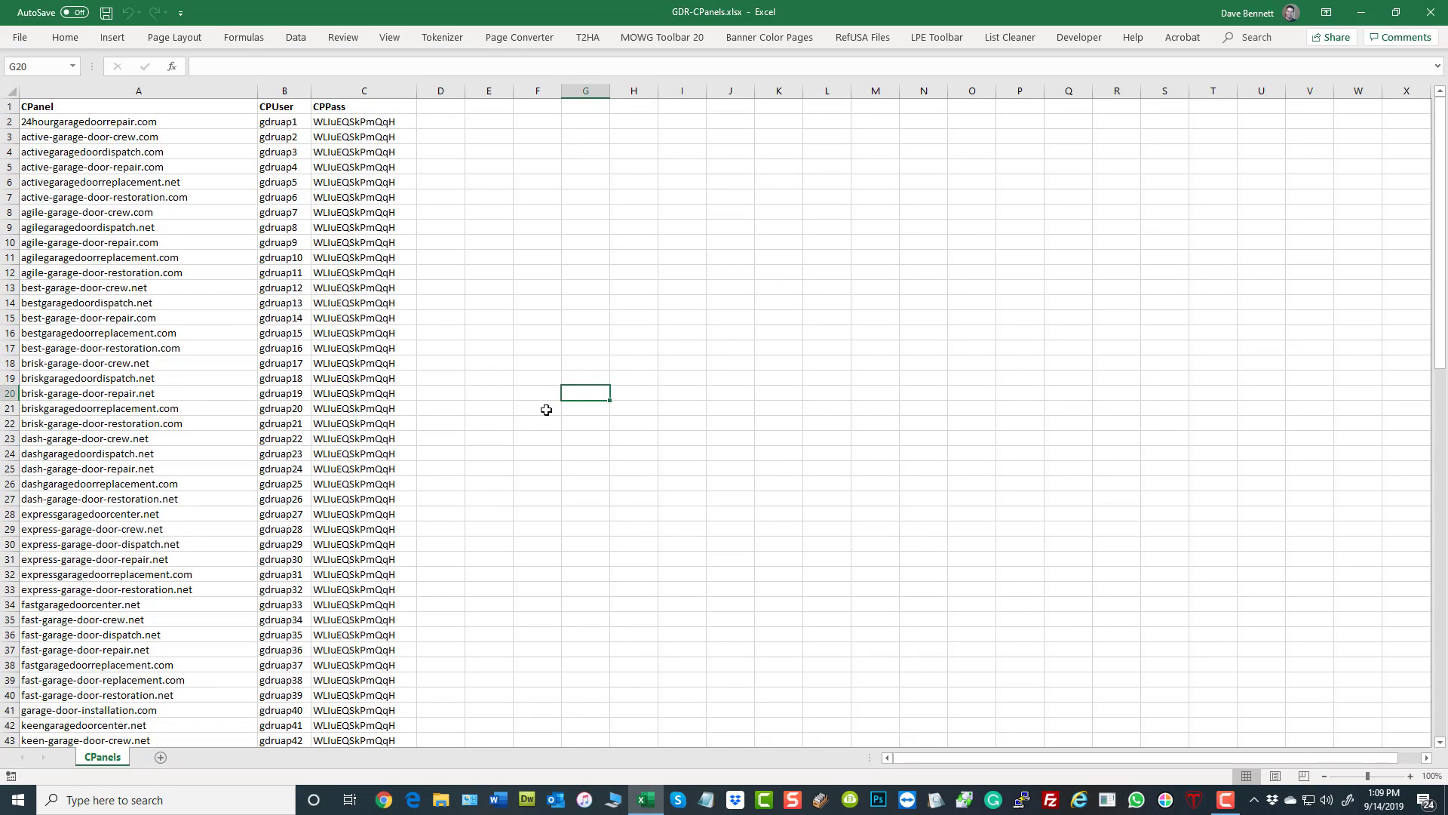
scroll(629, 383, "up", 6)
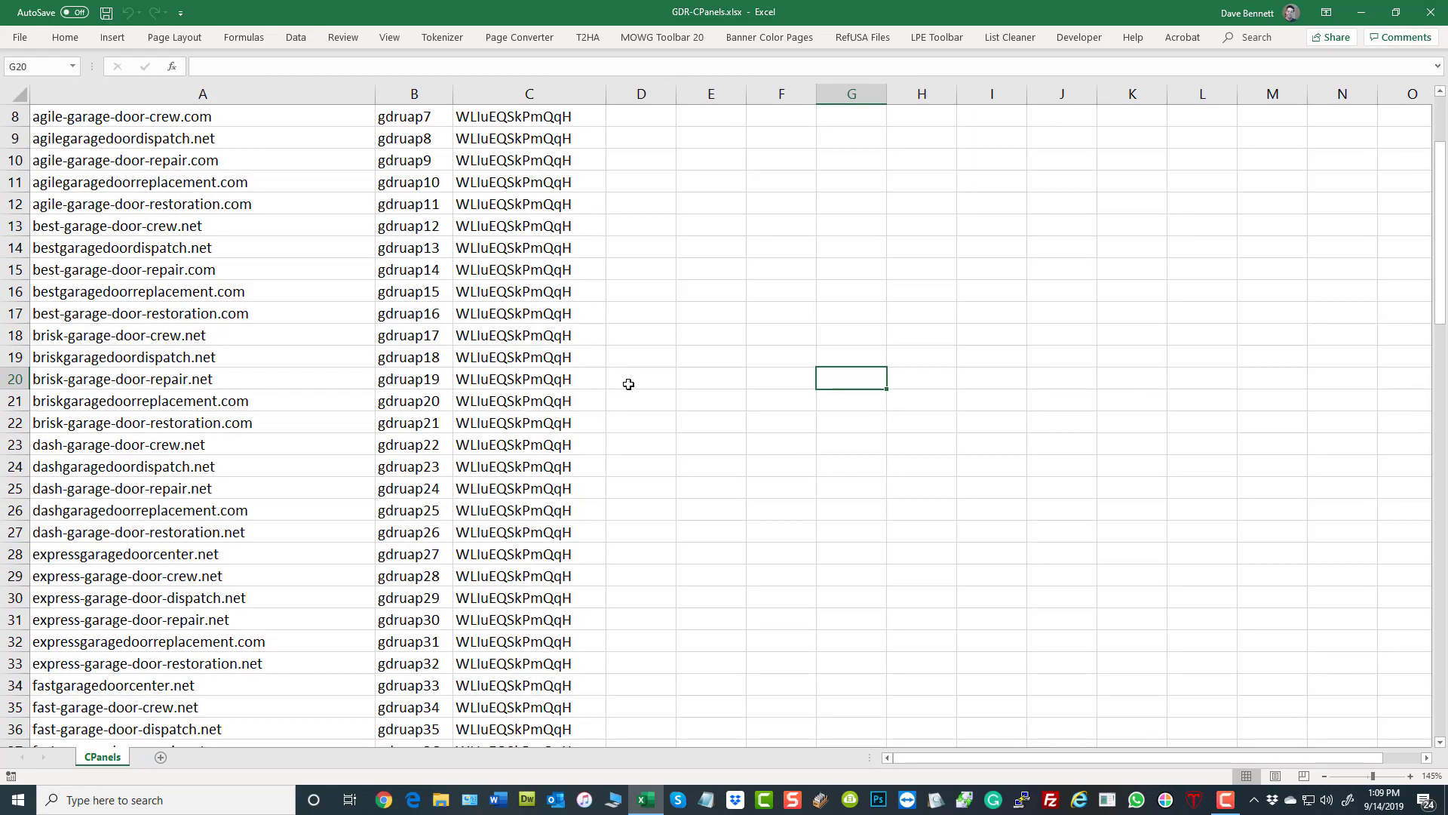
scroll(869, 379, "up", 4)
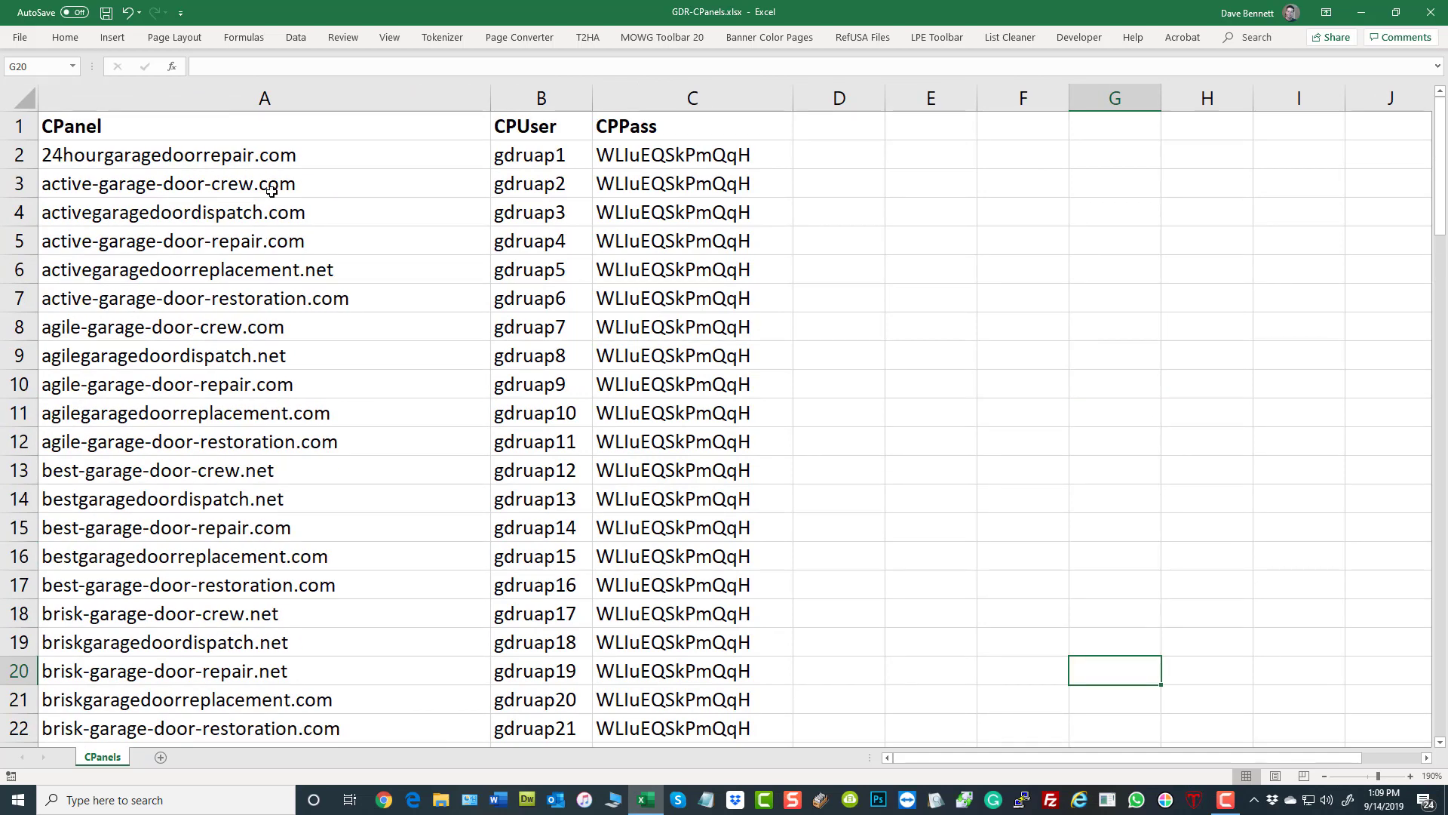
- Examine the domains in the CPanel column and their matching entries in the CPUser and CPPass columns
left_click_drag(184, 155, 151, 412)
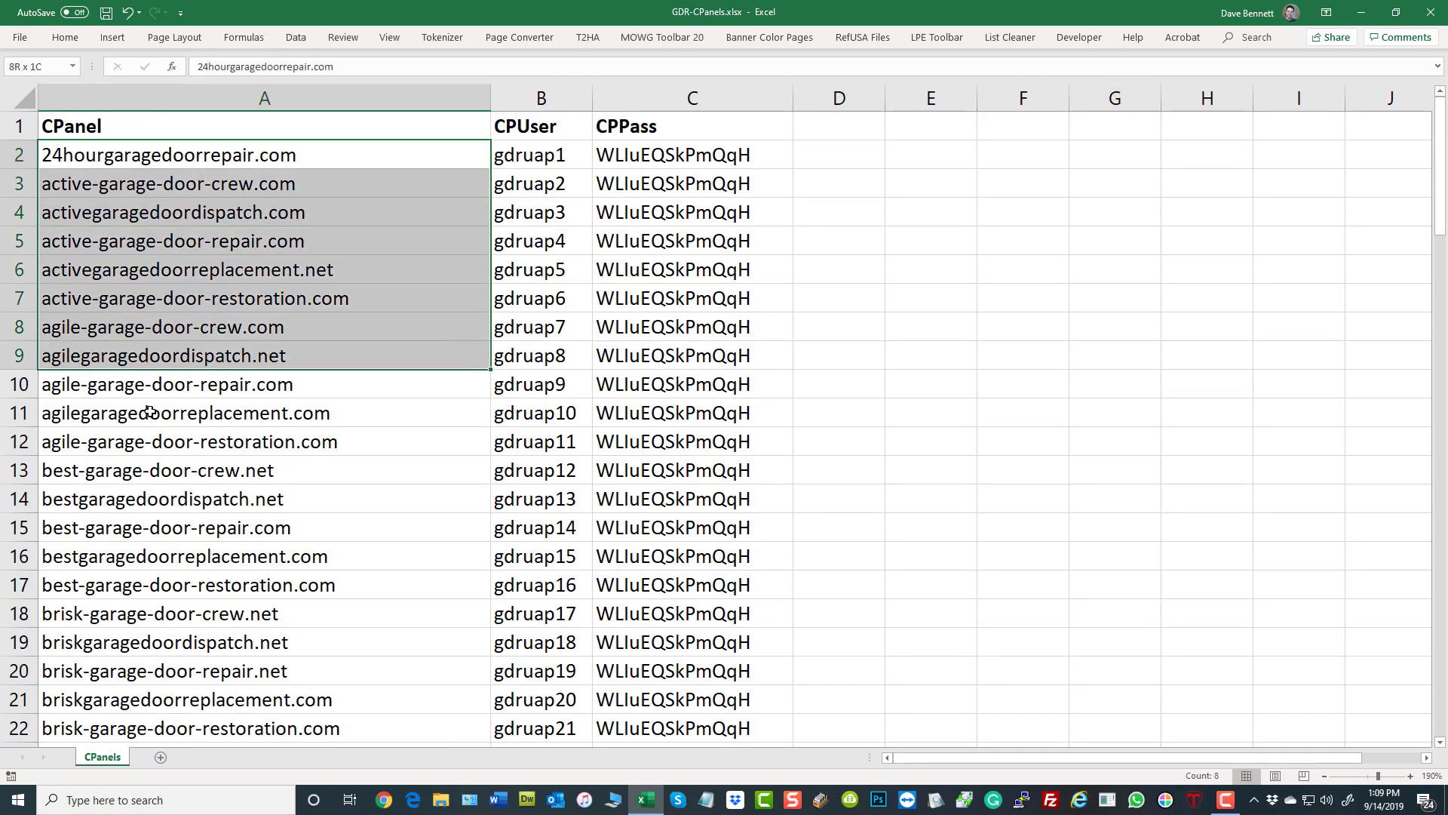
left_click(969, 298)
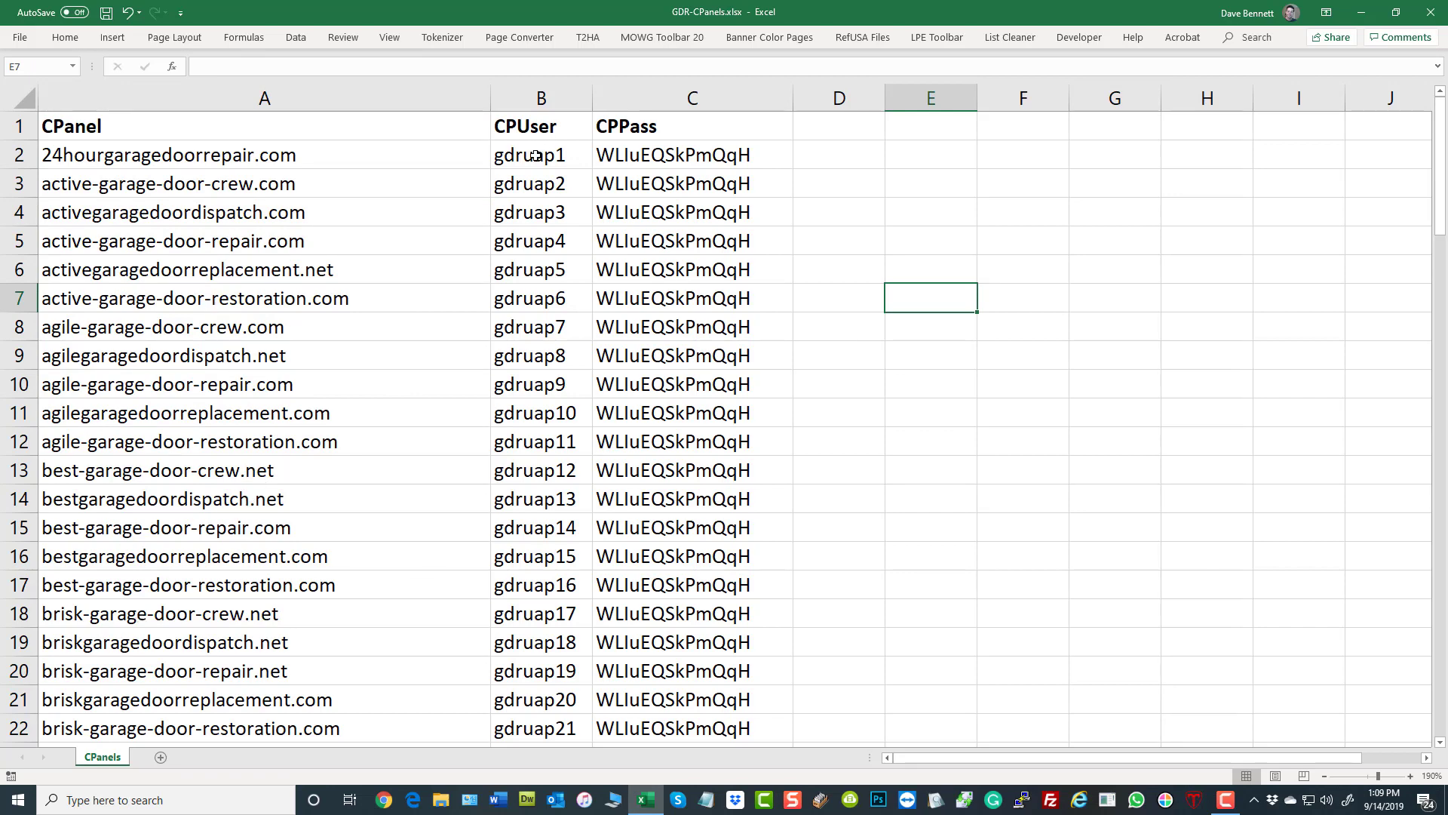
left_click_drag(534, 156, 536, 470)
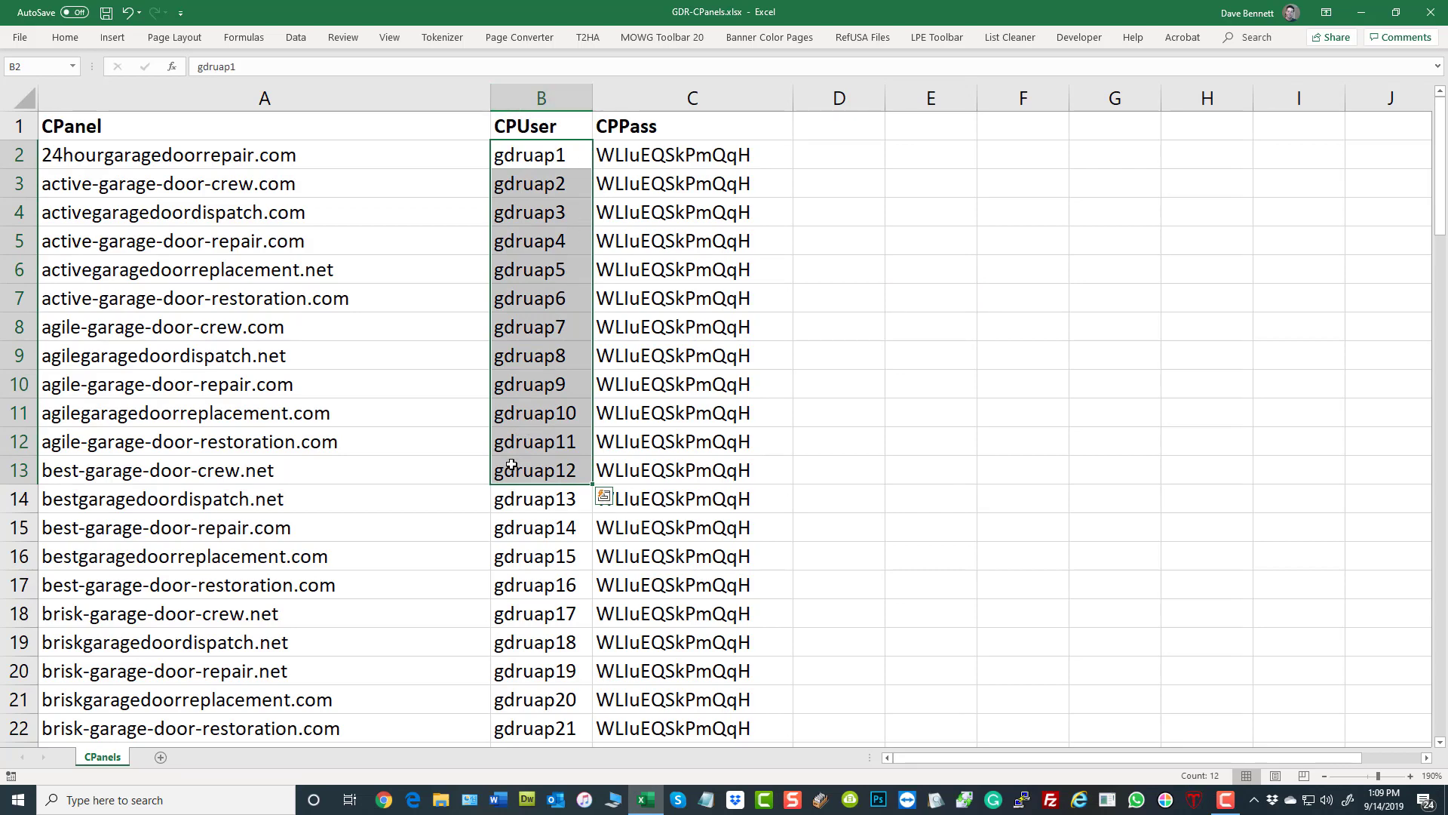
left_click(232, 208)
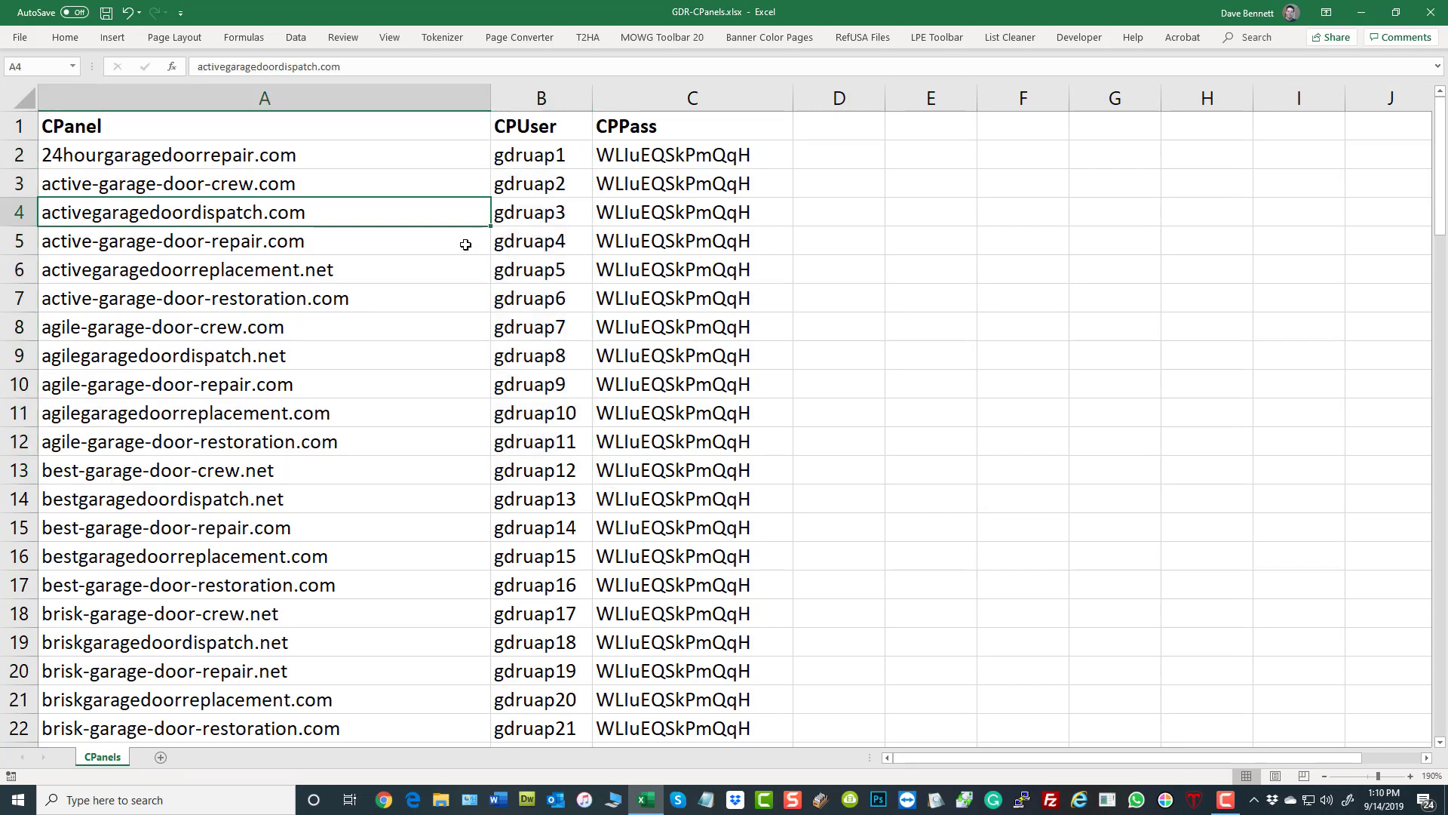
left_click(543, 212)
left_click(296, 243)
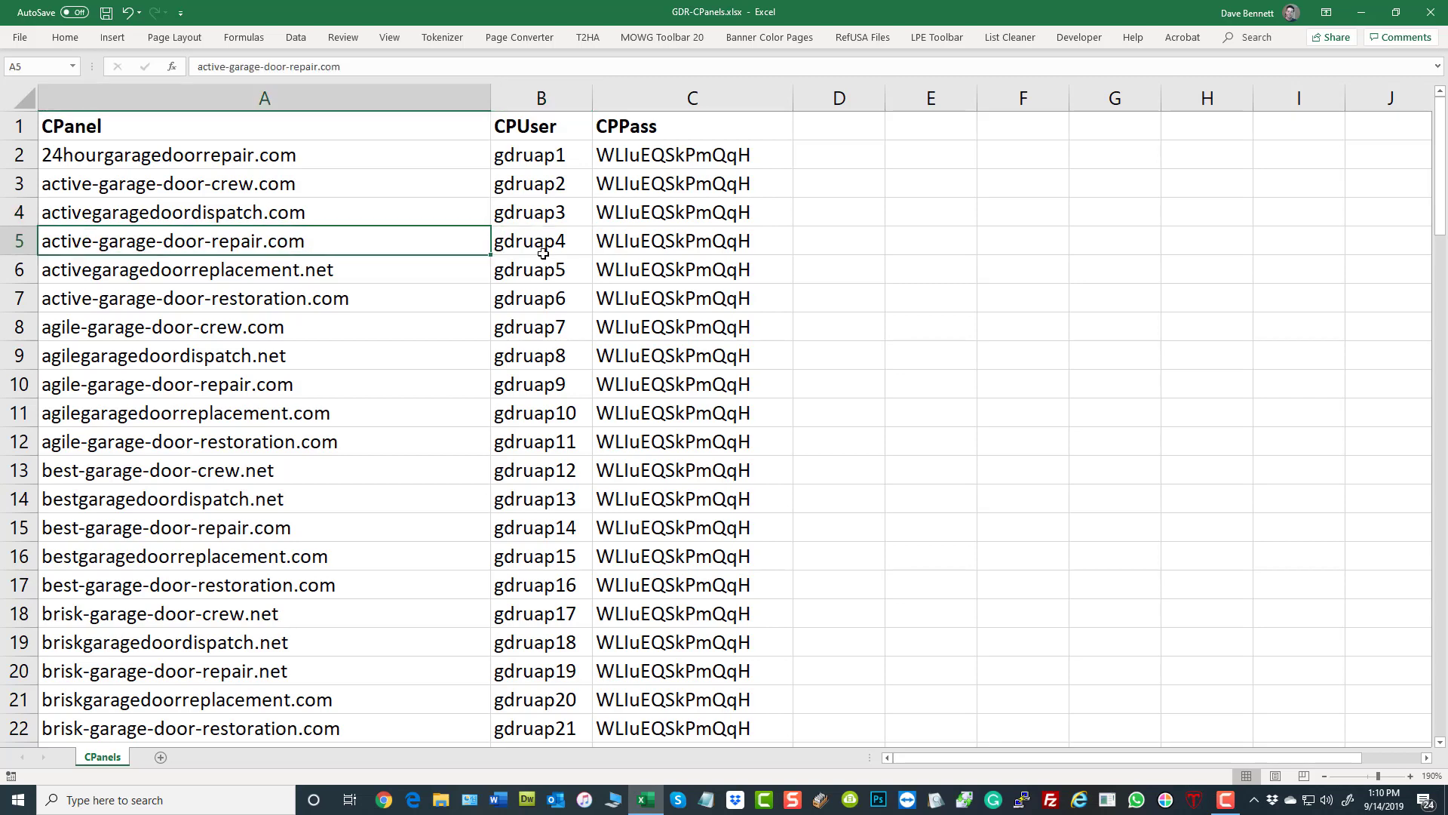
left_click(543, 251)
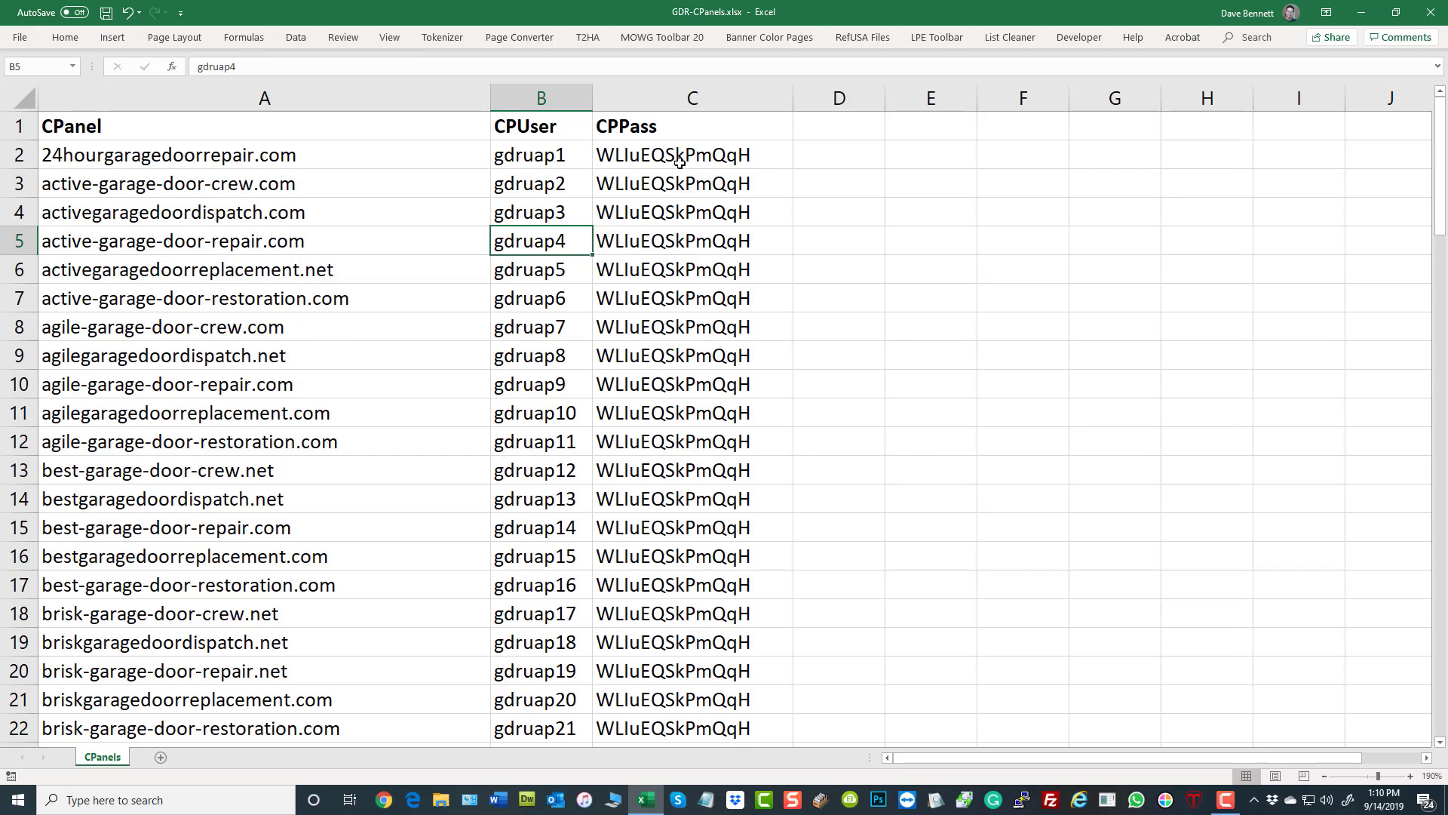
left_click_drag(679, 162, 683, 498)
left_click(953, 349)
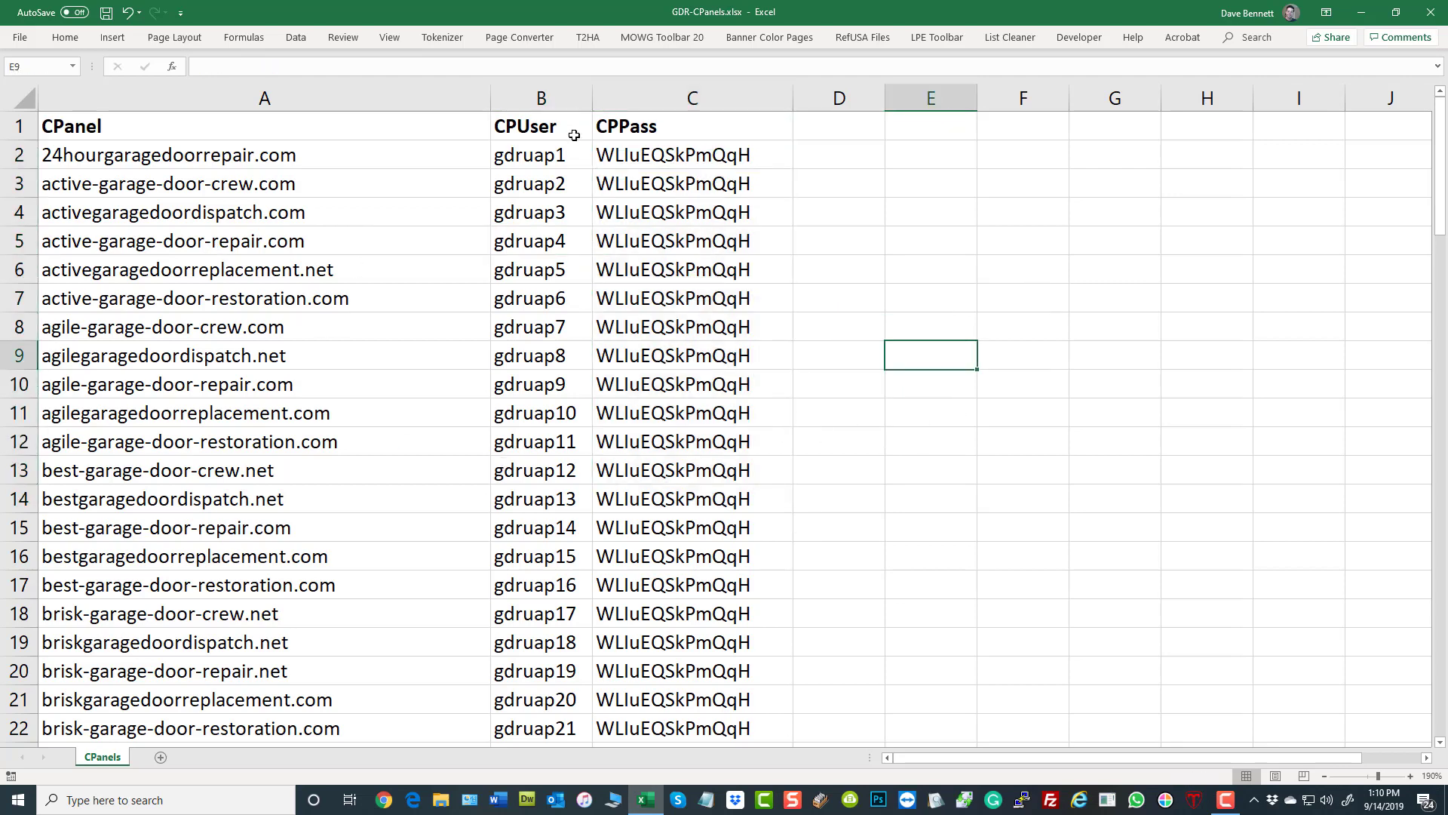
- Look over the first rows of the CPUser column and the domains in A2:A17 of the CPanel column
left_click_drag(545, 158, 518, 492)
left_click_drag(213, 151, 195, 482)
left_click(1073, 460)
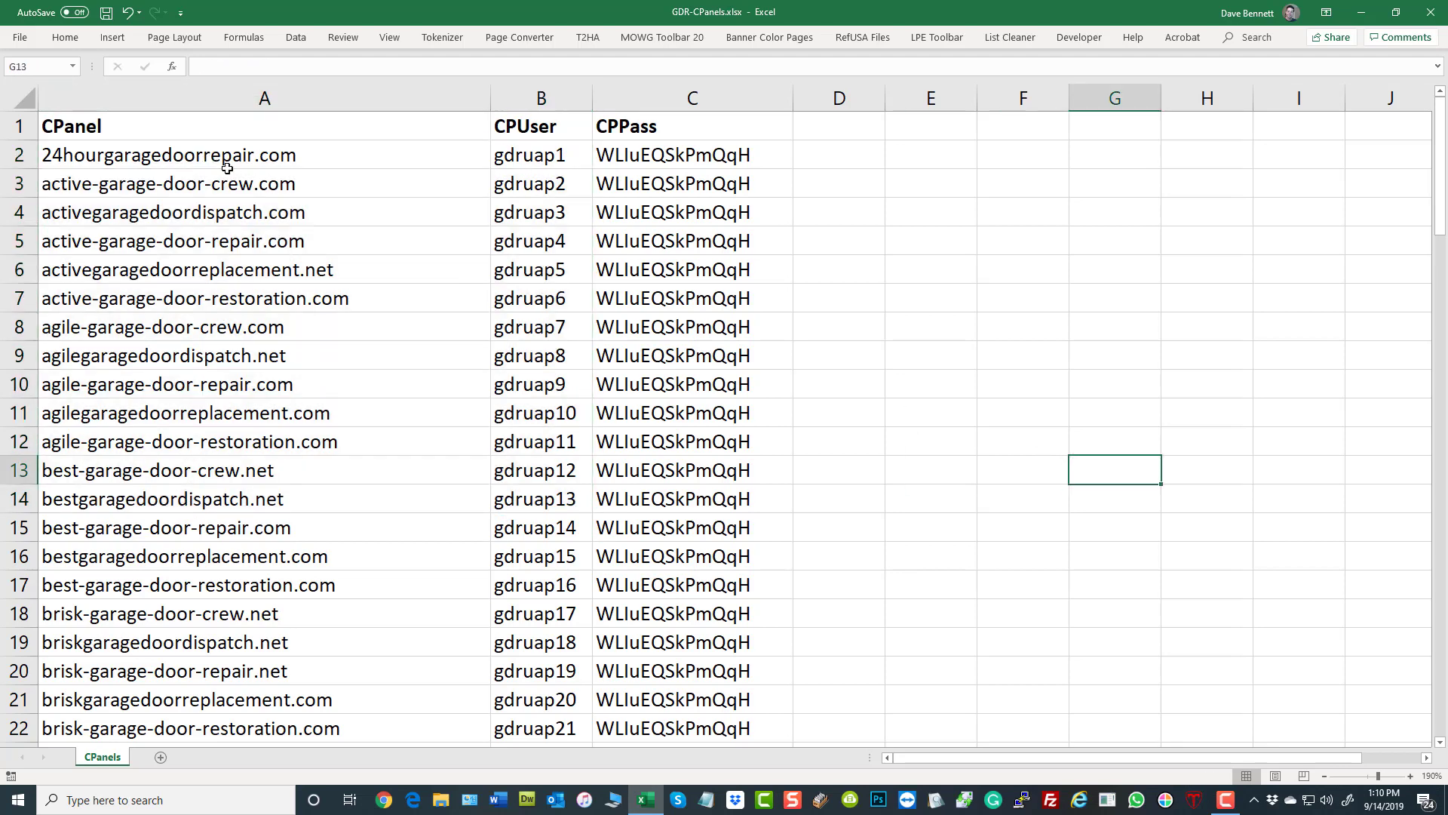
left_click_drag(202, 154, 195, 555)
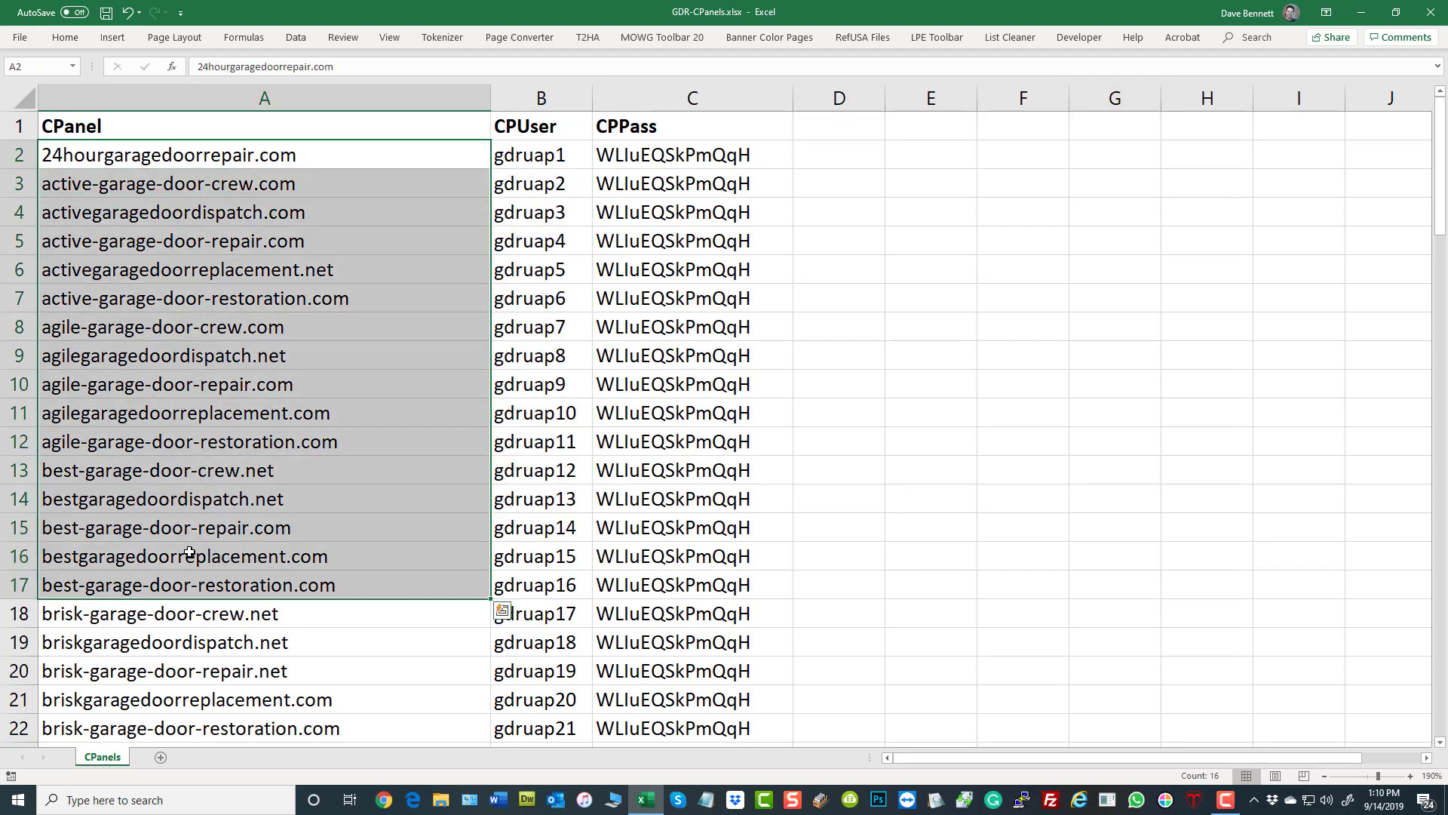
left_click(1010, 356)
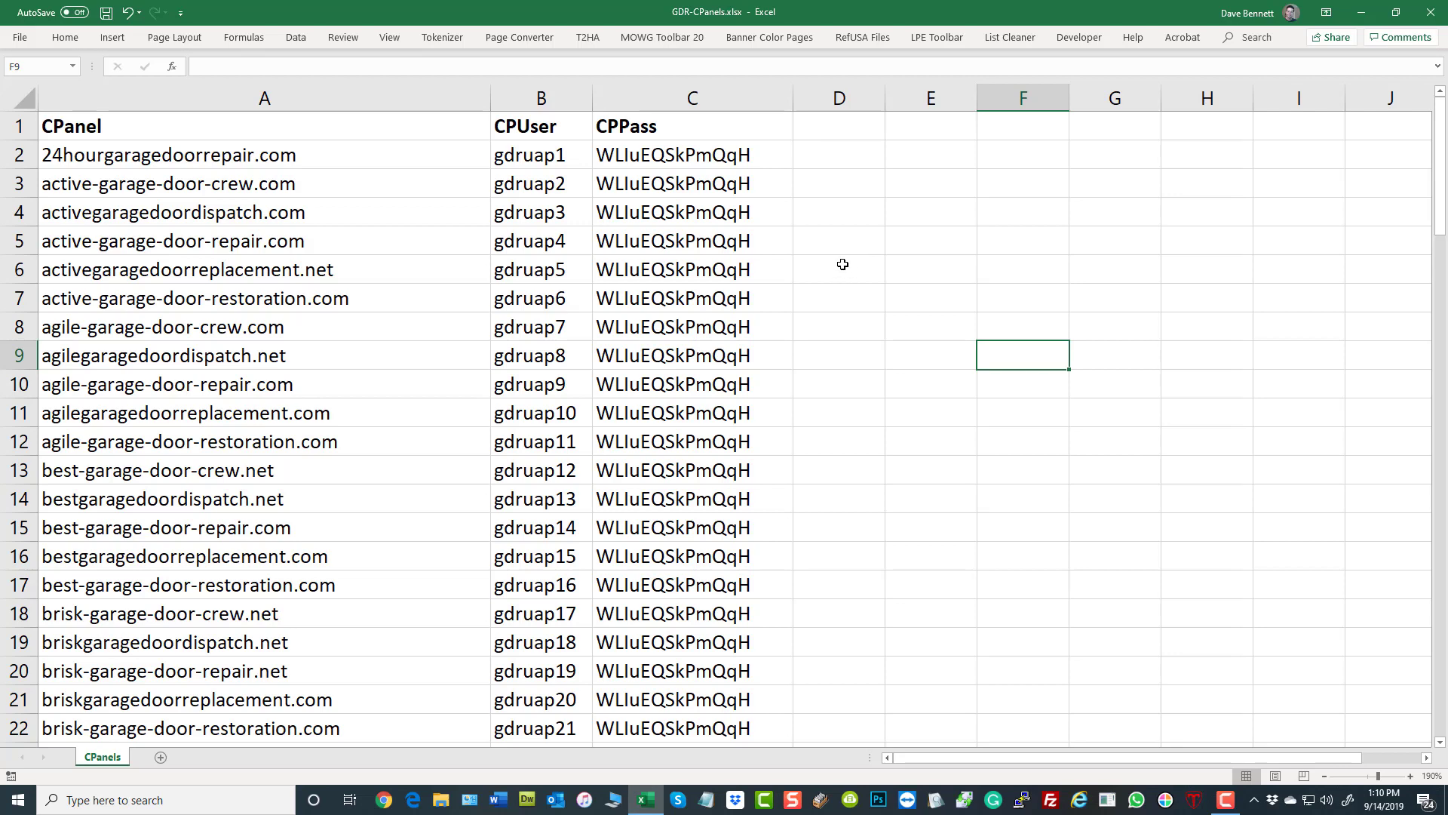
right_click(552, 154)
left_click(1022, 380)
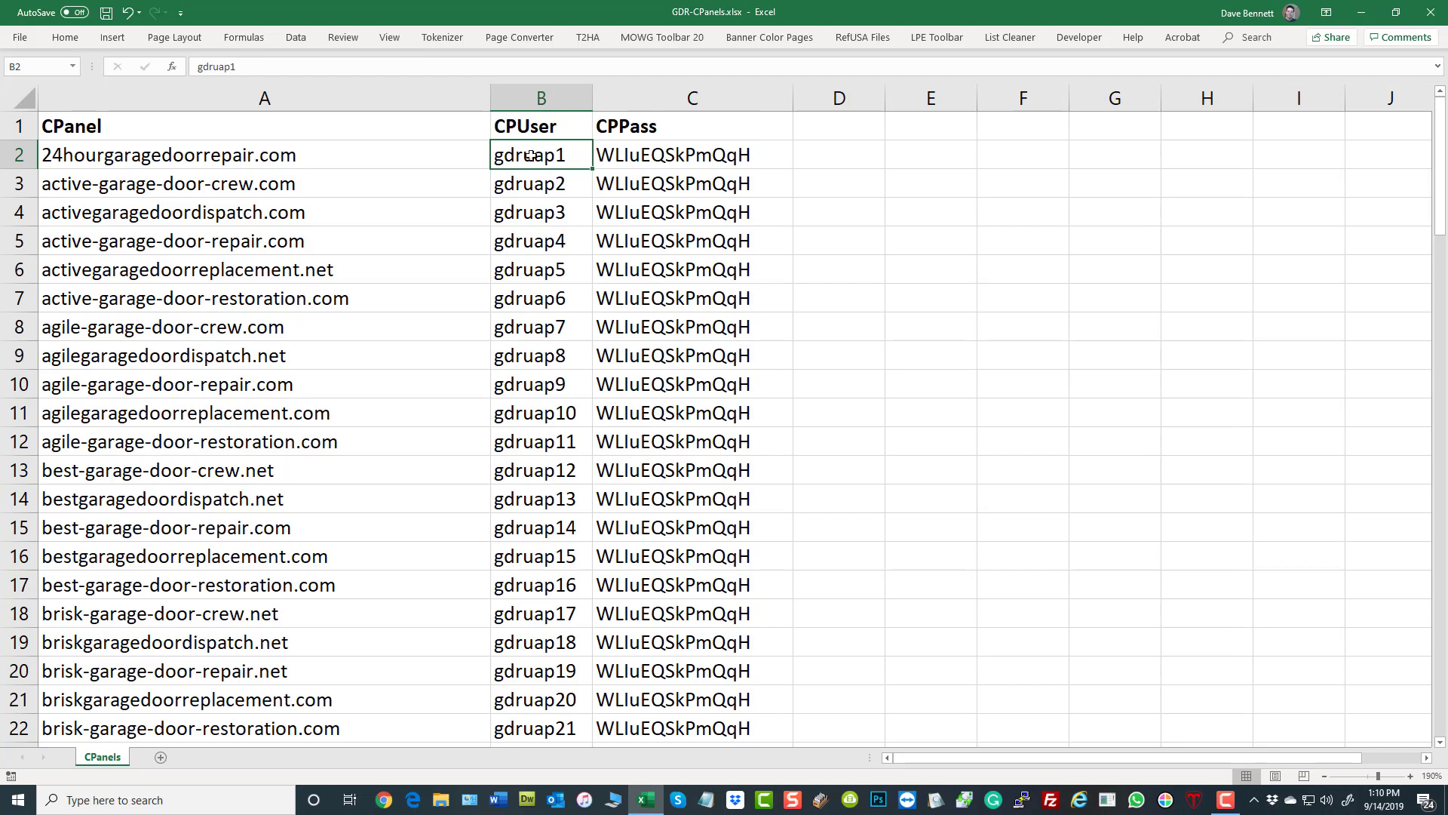
- Move the usernames in B2:B12 to the end of the CPUser list, shifting the remaining entries up to fill the gap
left_click_drag(531, 155, 566, 445)
right_click(565, 446)
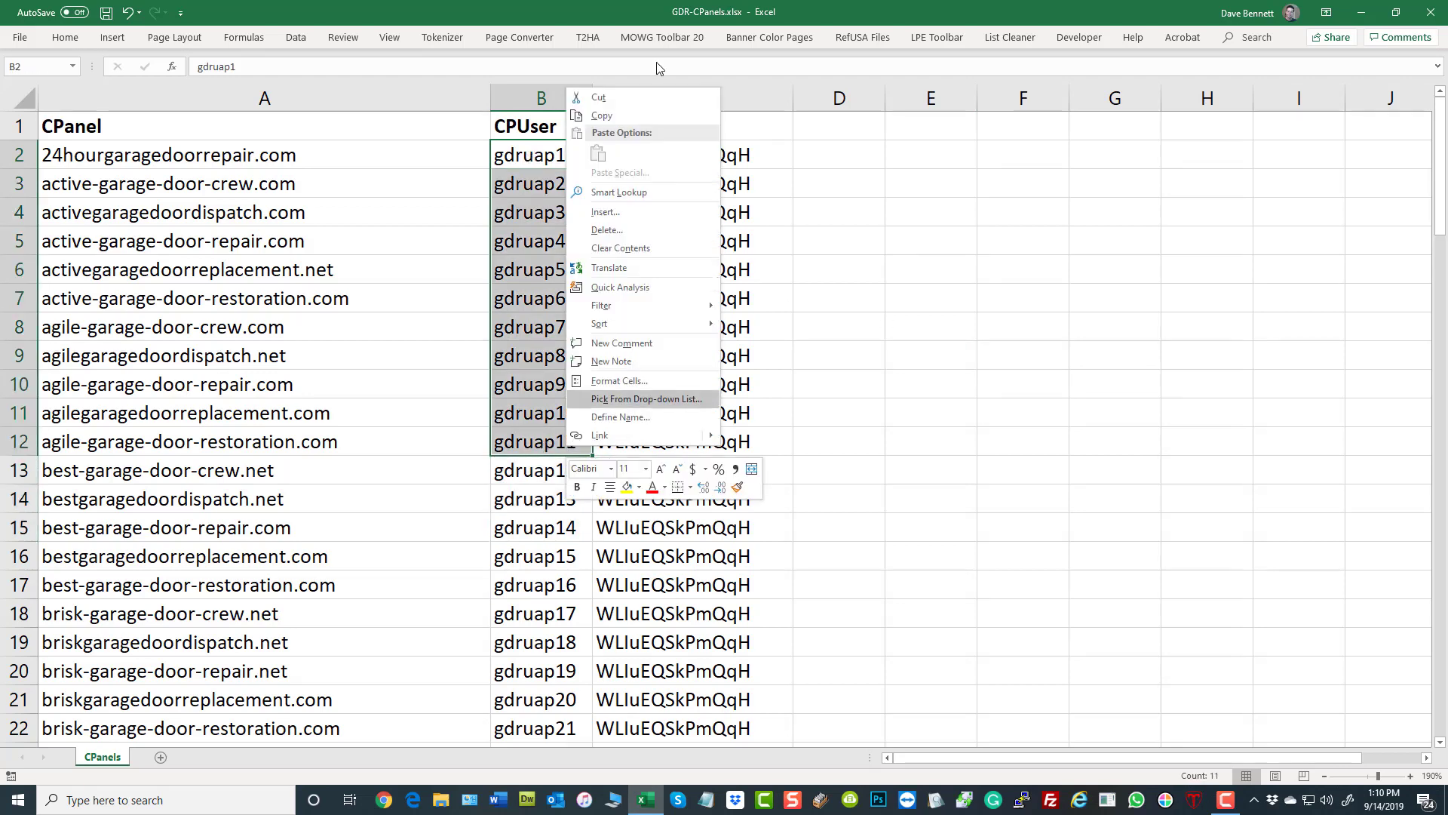
left_click(627, 98)
scroll(837, 498, "down", 16)
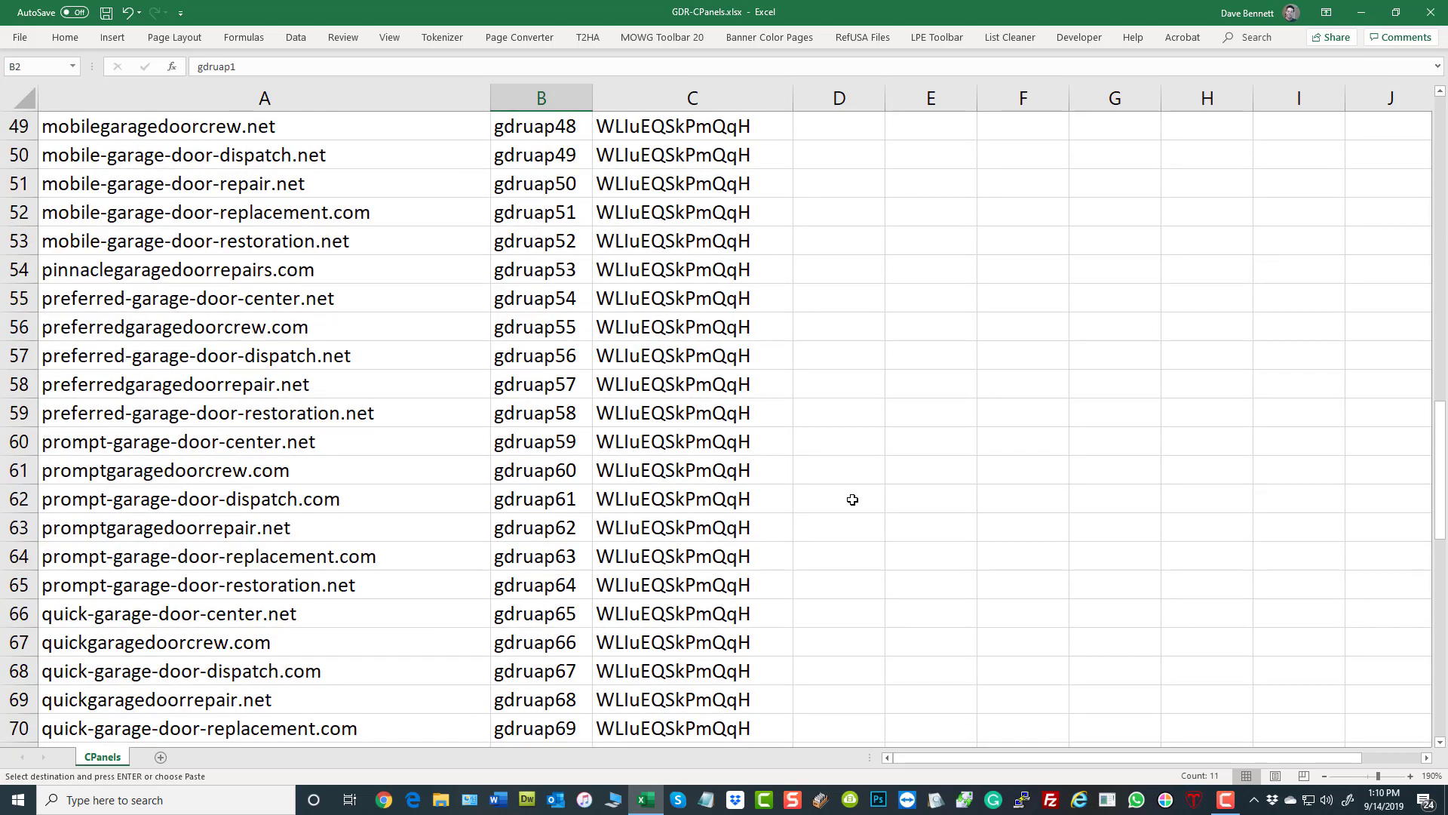
scroll(849, 498, "down", 18)
scroll(837, 506, "up", 4)
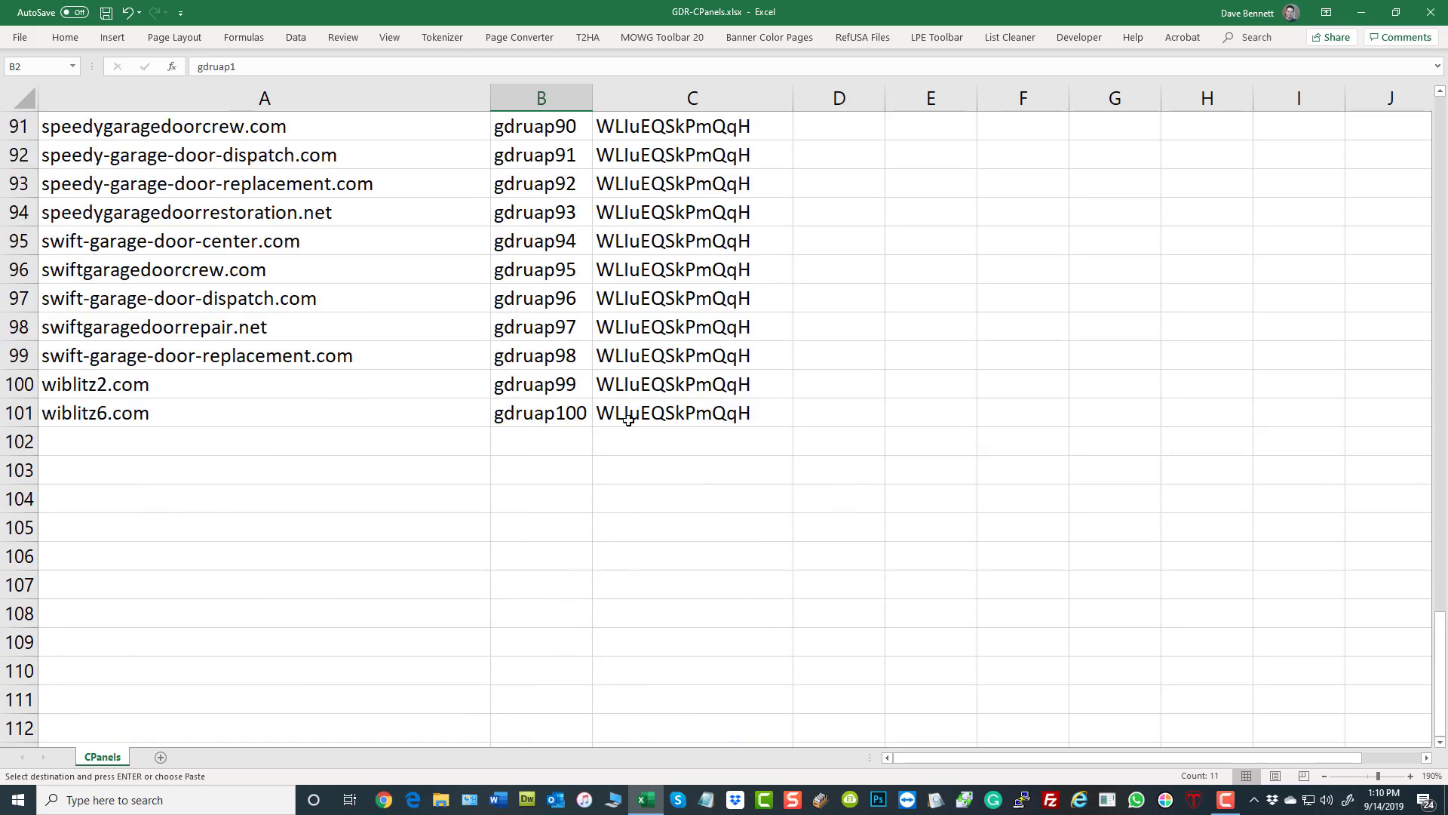
left_click(573, 444)
right_click(574, 443)
left_click(655, 235)
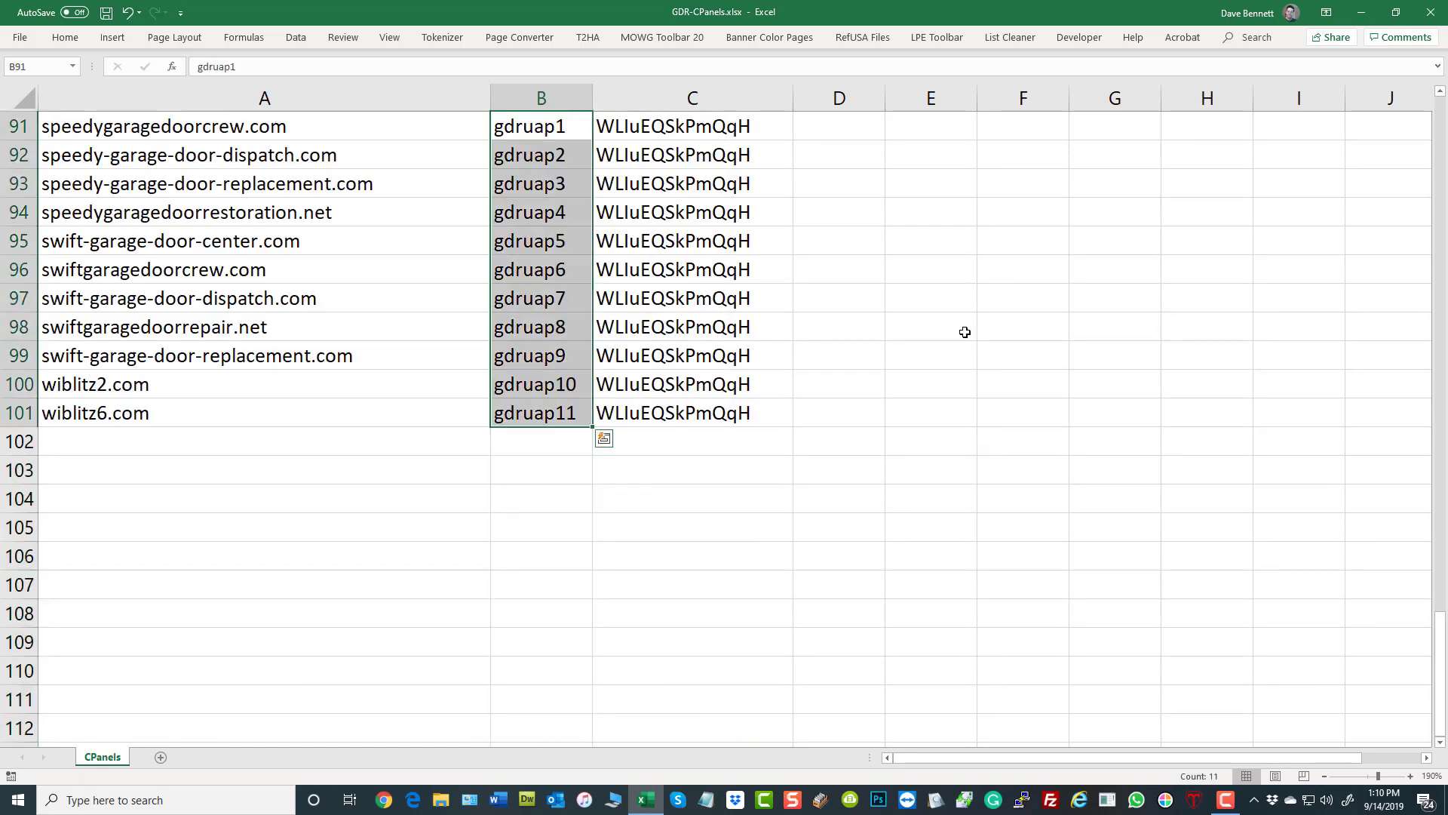
left_click(962, 293)
scroll(935, 389, "up", 20)
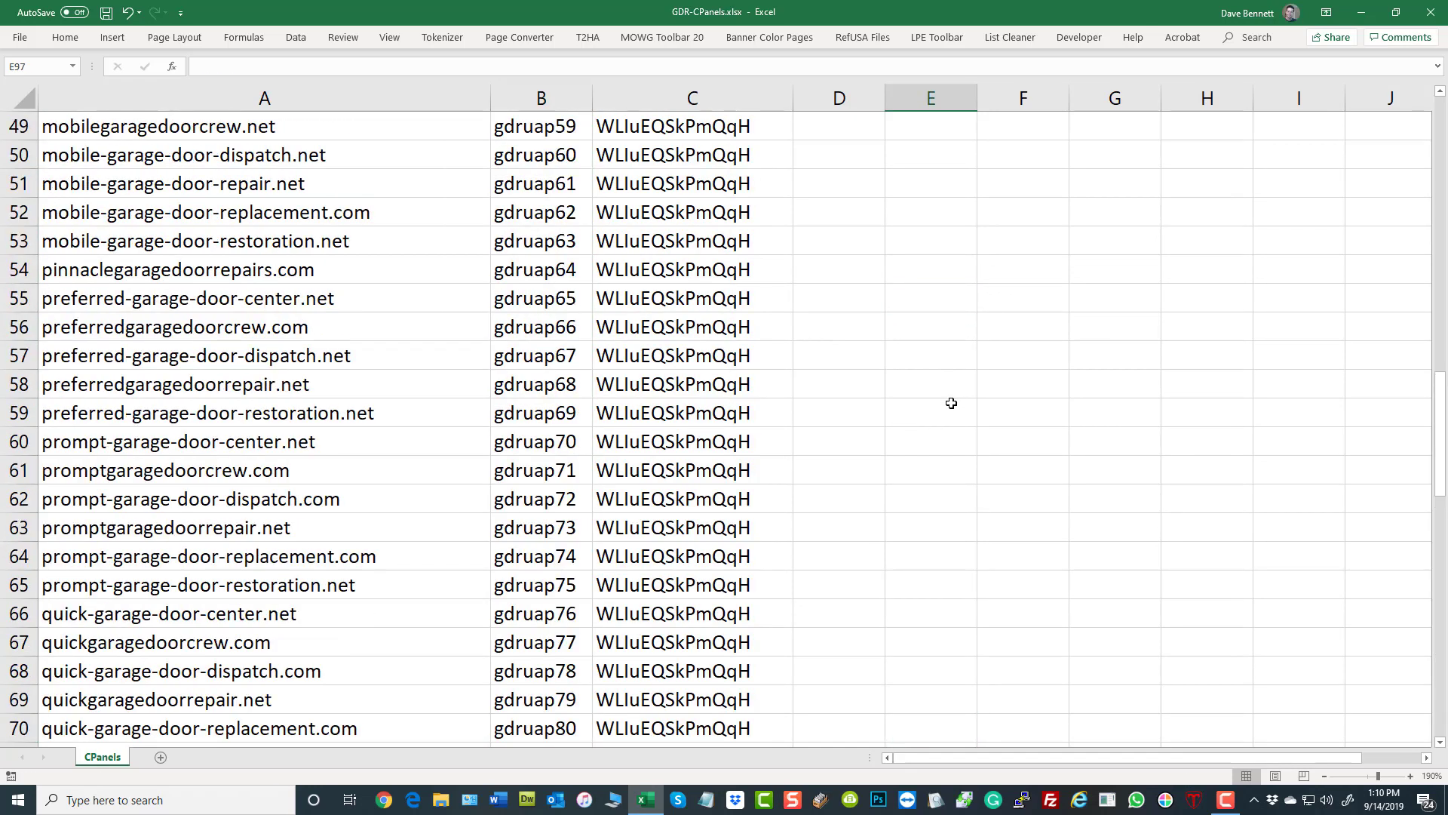
scroll(958, 402, "up", 6)
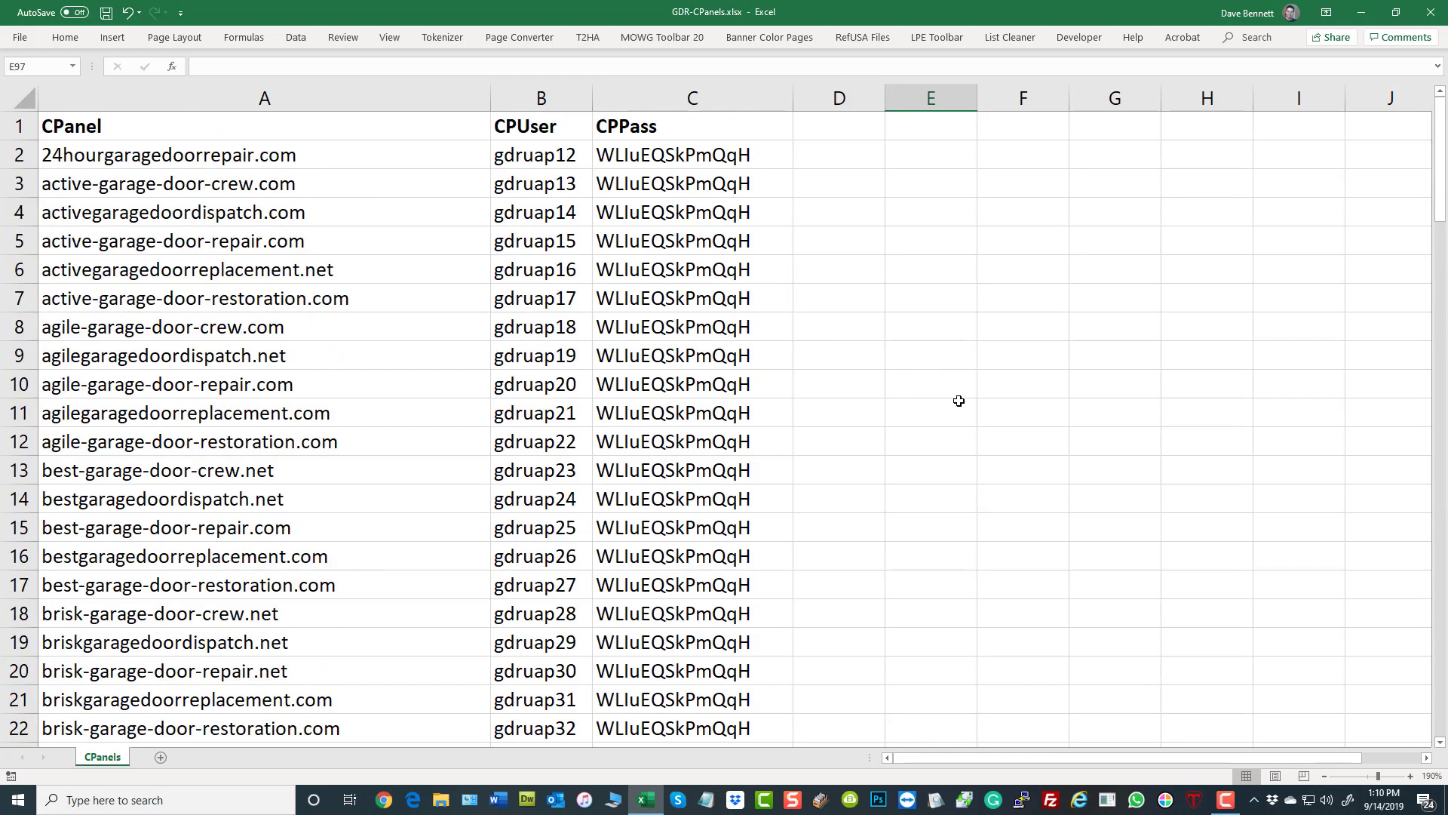
- Compare the domains in A2 and A3 with their usernames, and review the first ten rows of the CPUser and CPPass columns
left_click(249, 161)
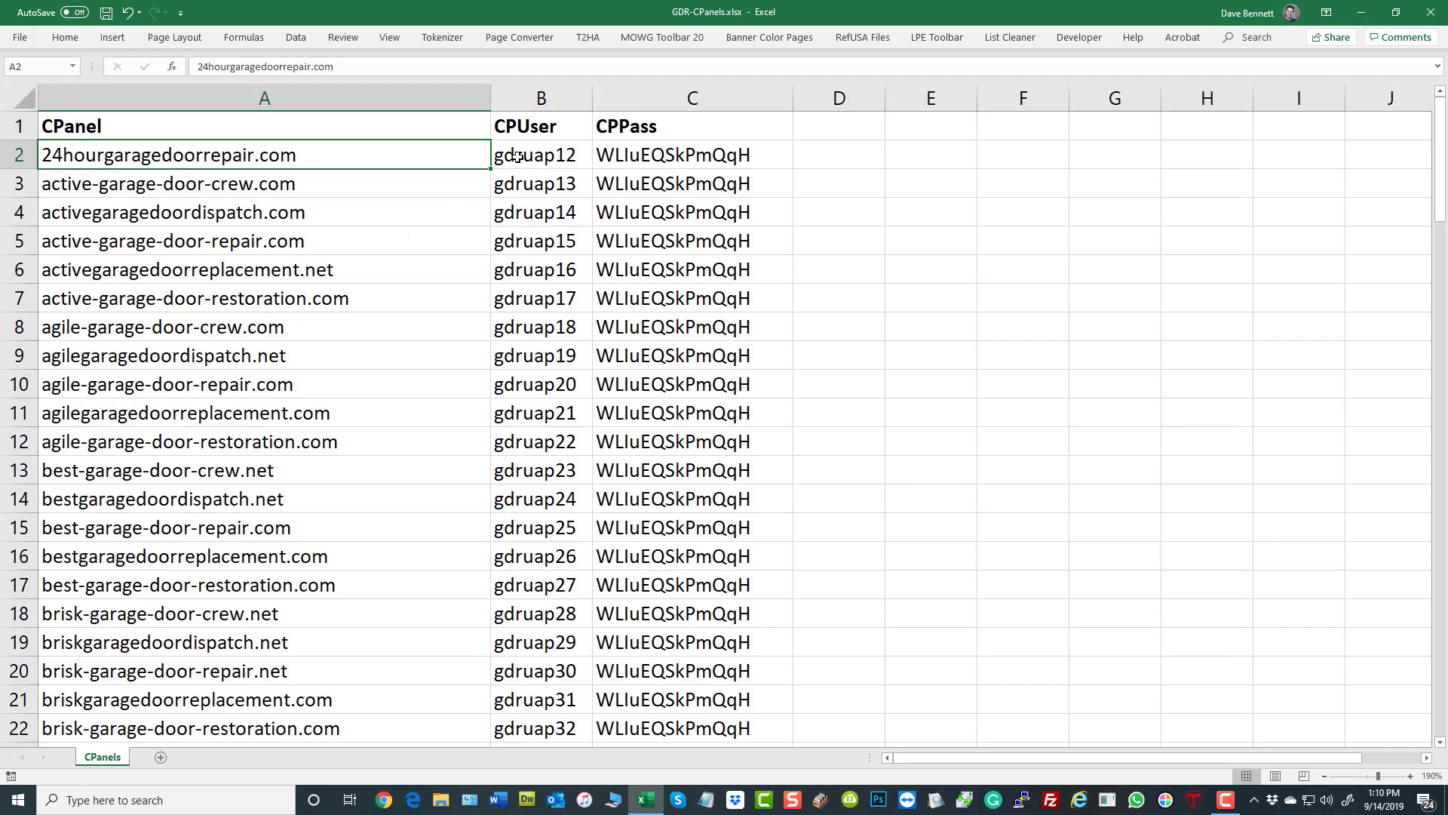
left_click(307, 182)
left_click(533, 153)
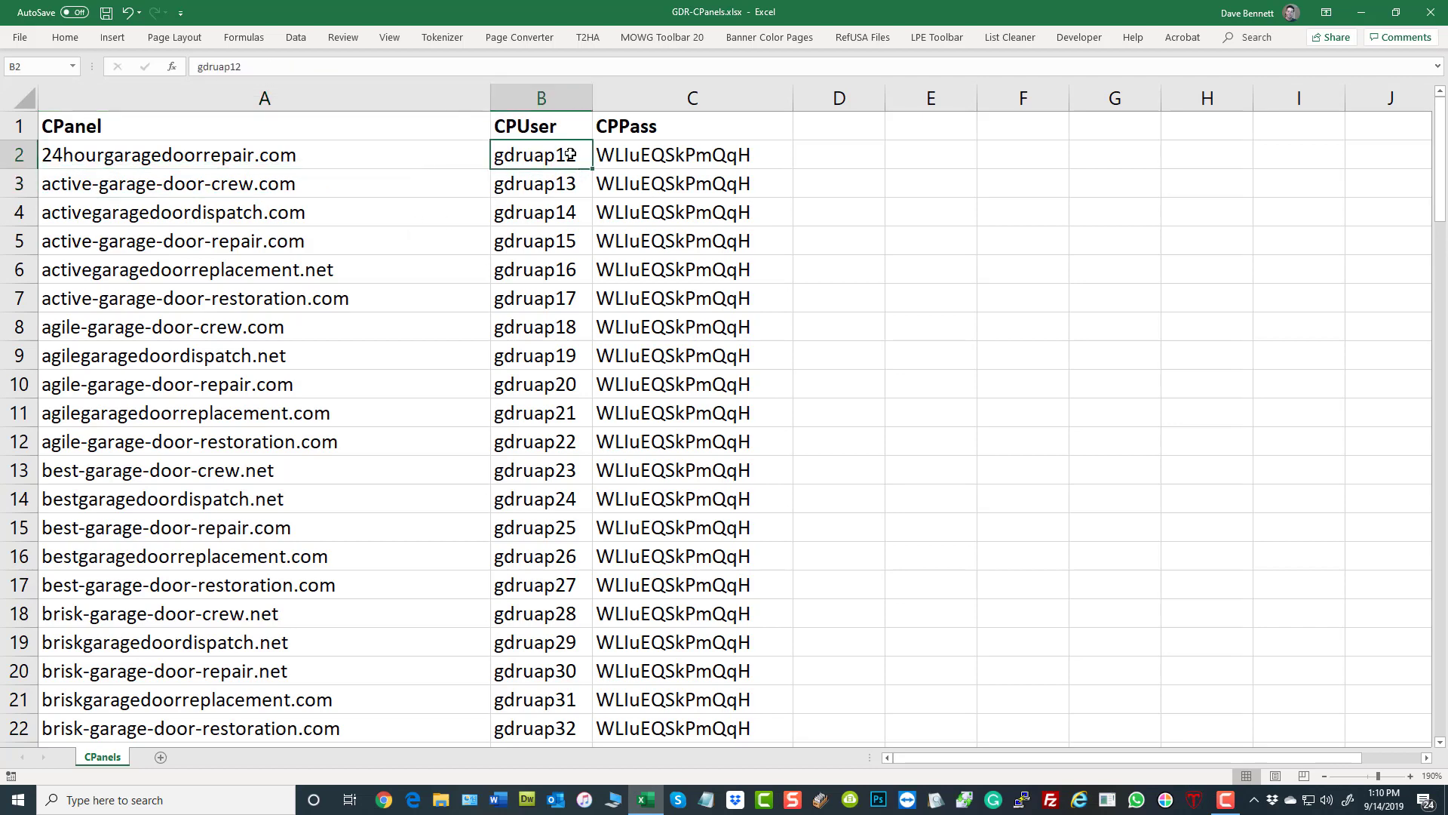
left_click(217, 201)
left_click(226, 183)
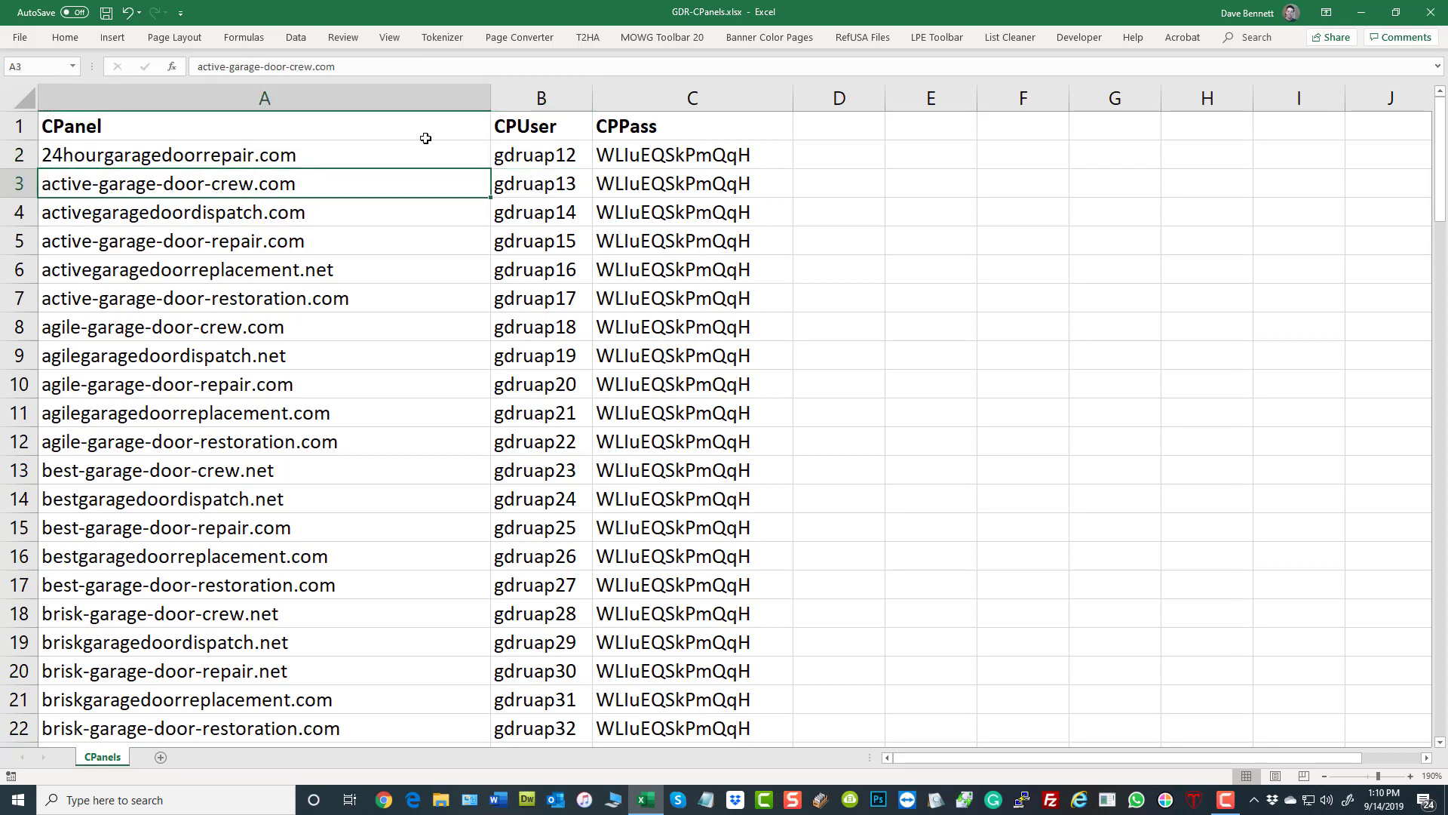
left_click(543, 185)
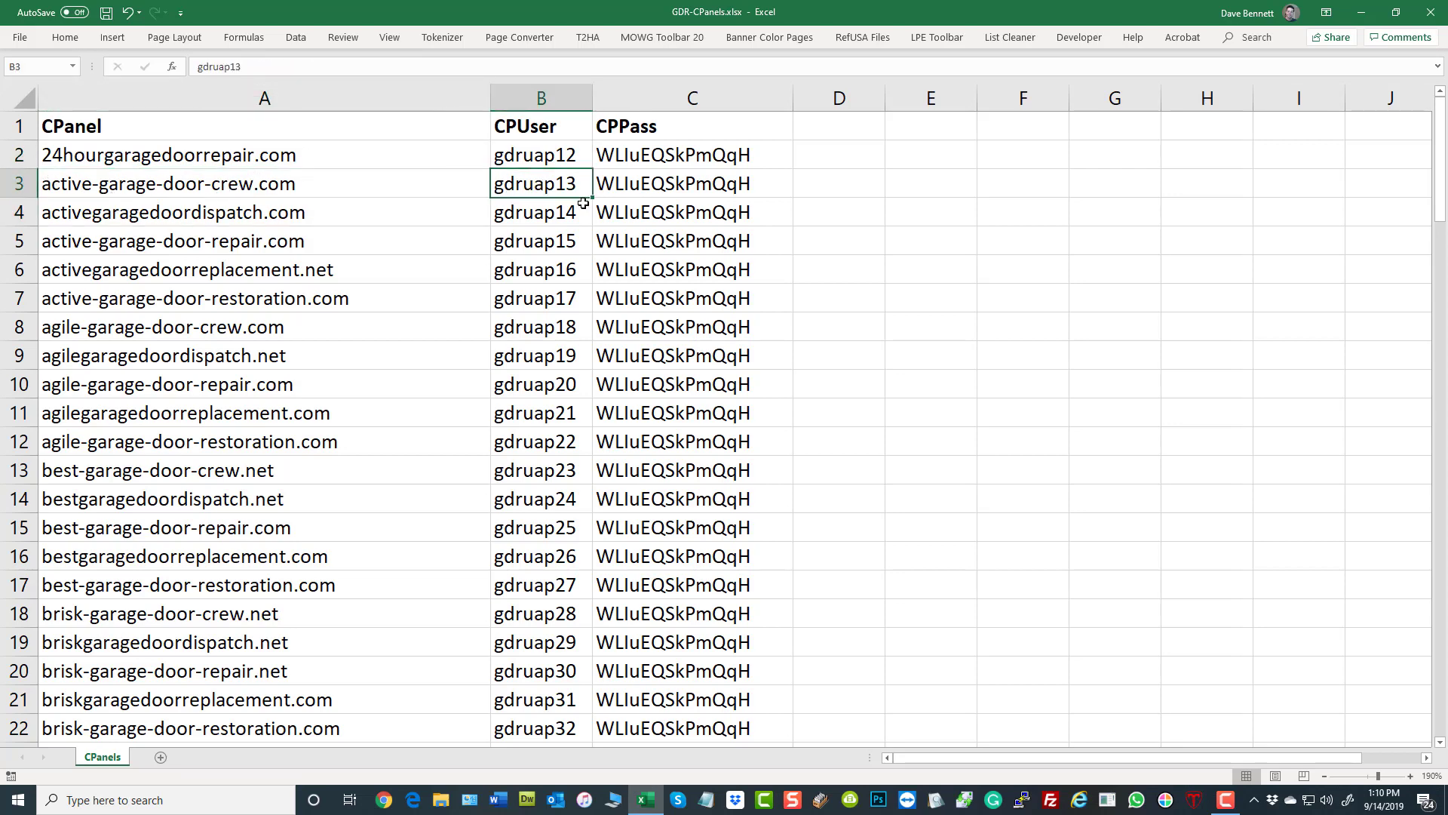
left_click(1003, 299)
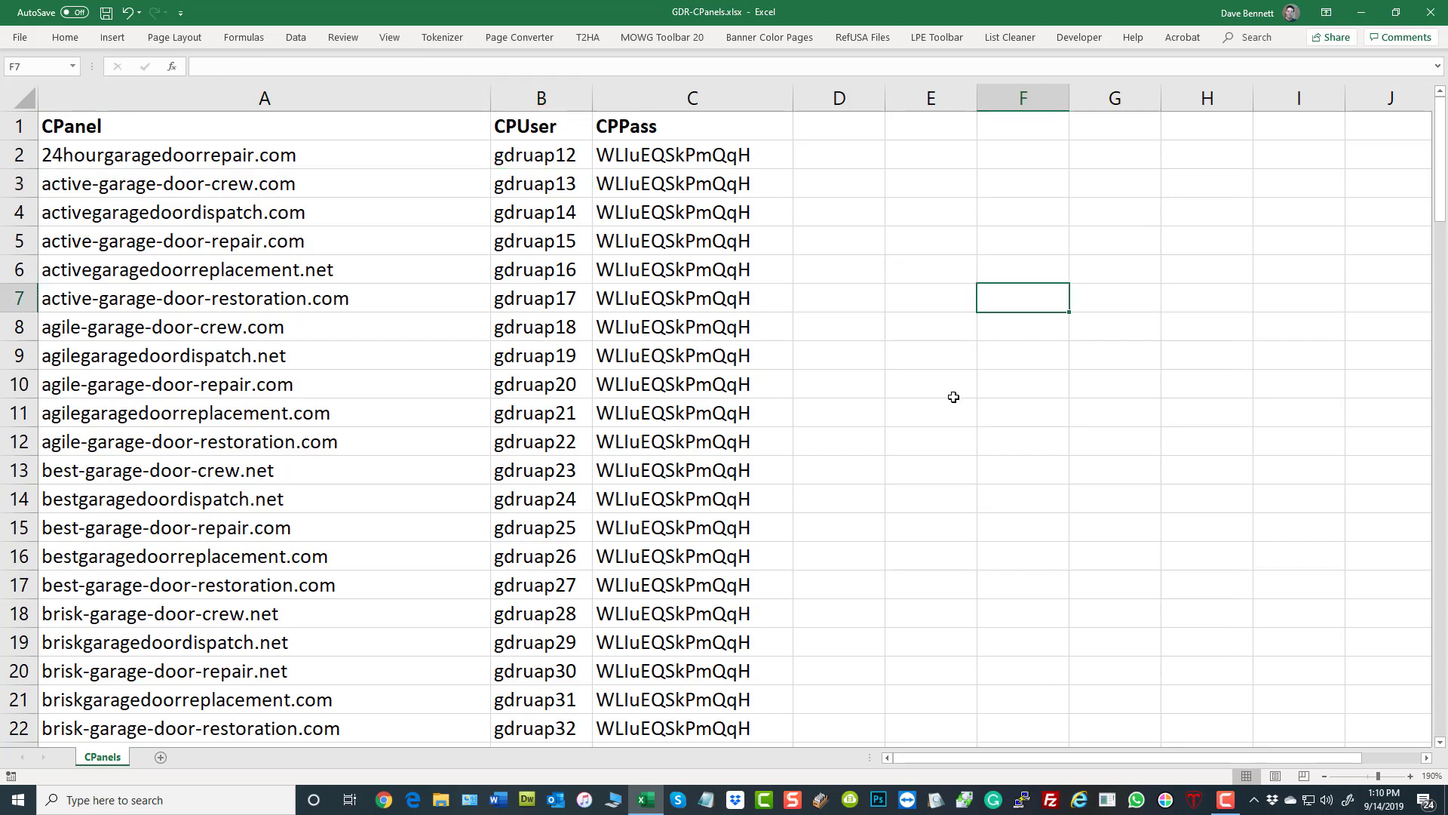
left_click_drag(543, 162, 552, 407)
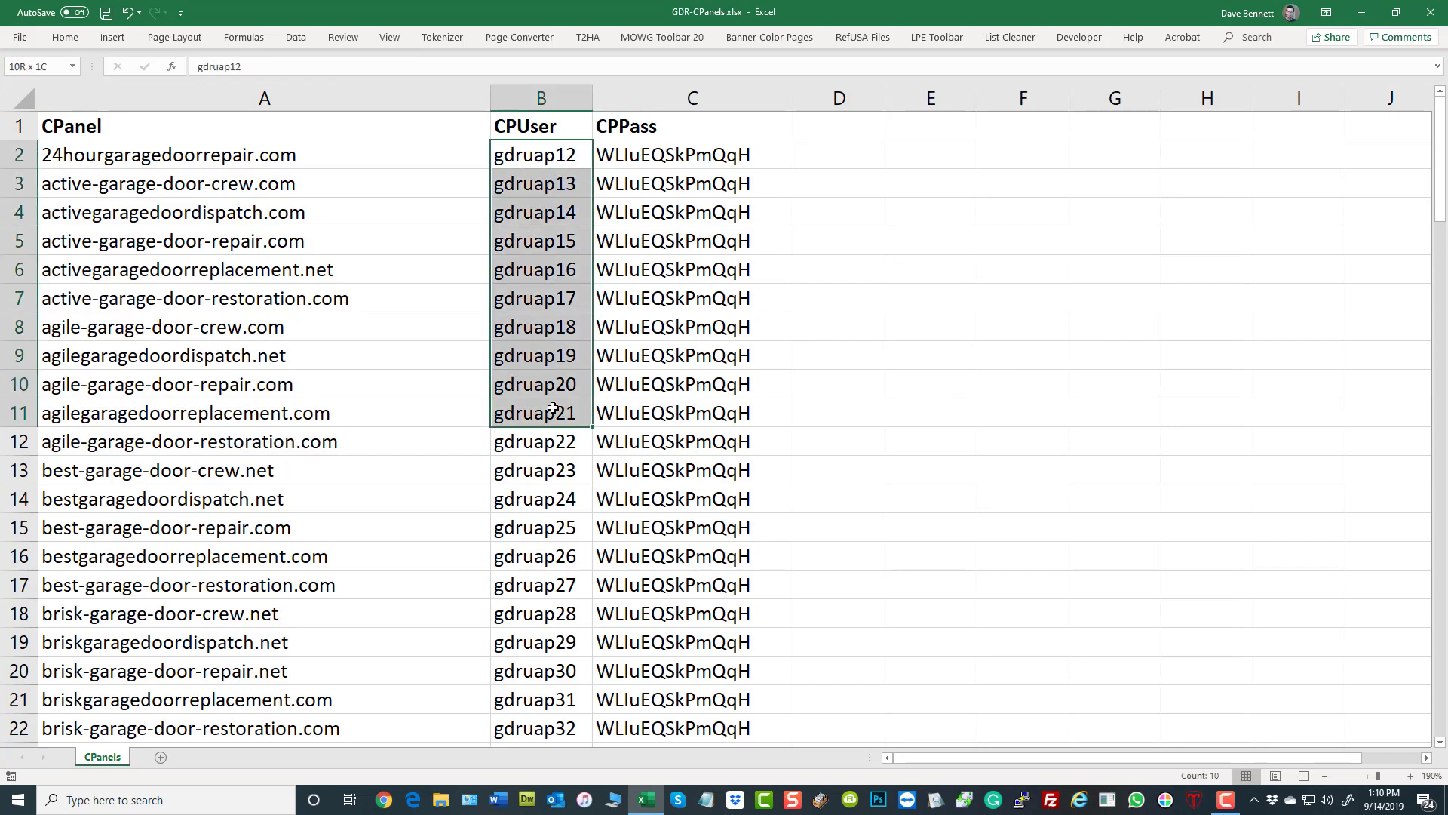
left_click_drag(667, 149, 686, 414)
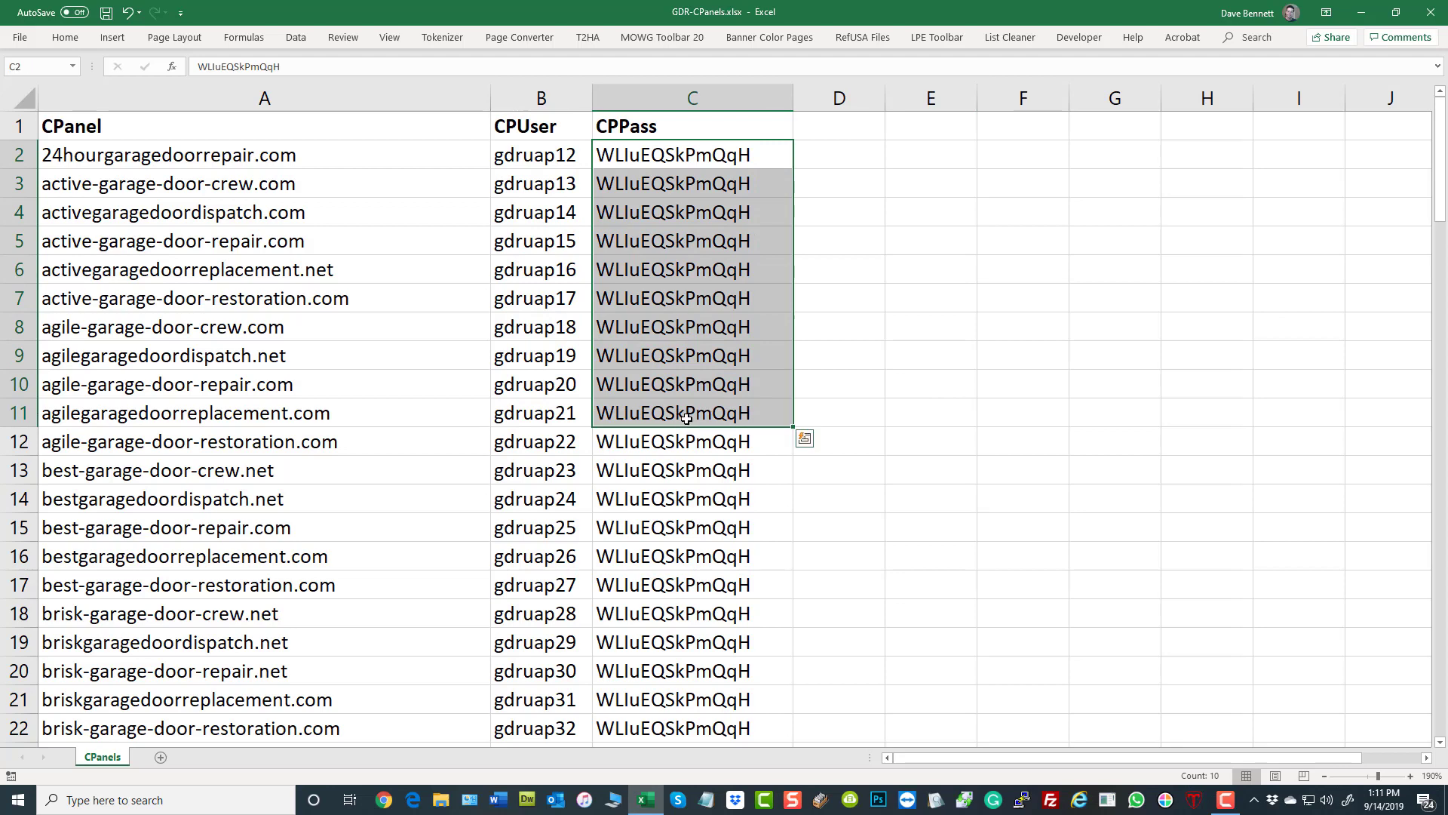
left_click(707, 164)
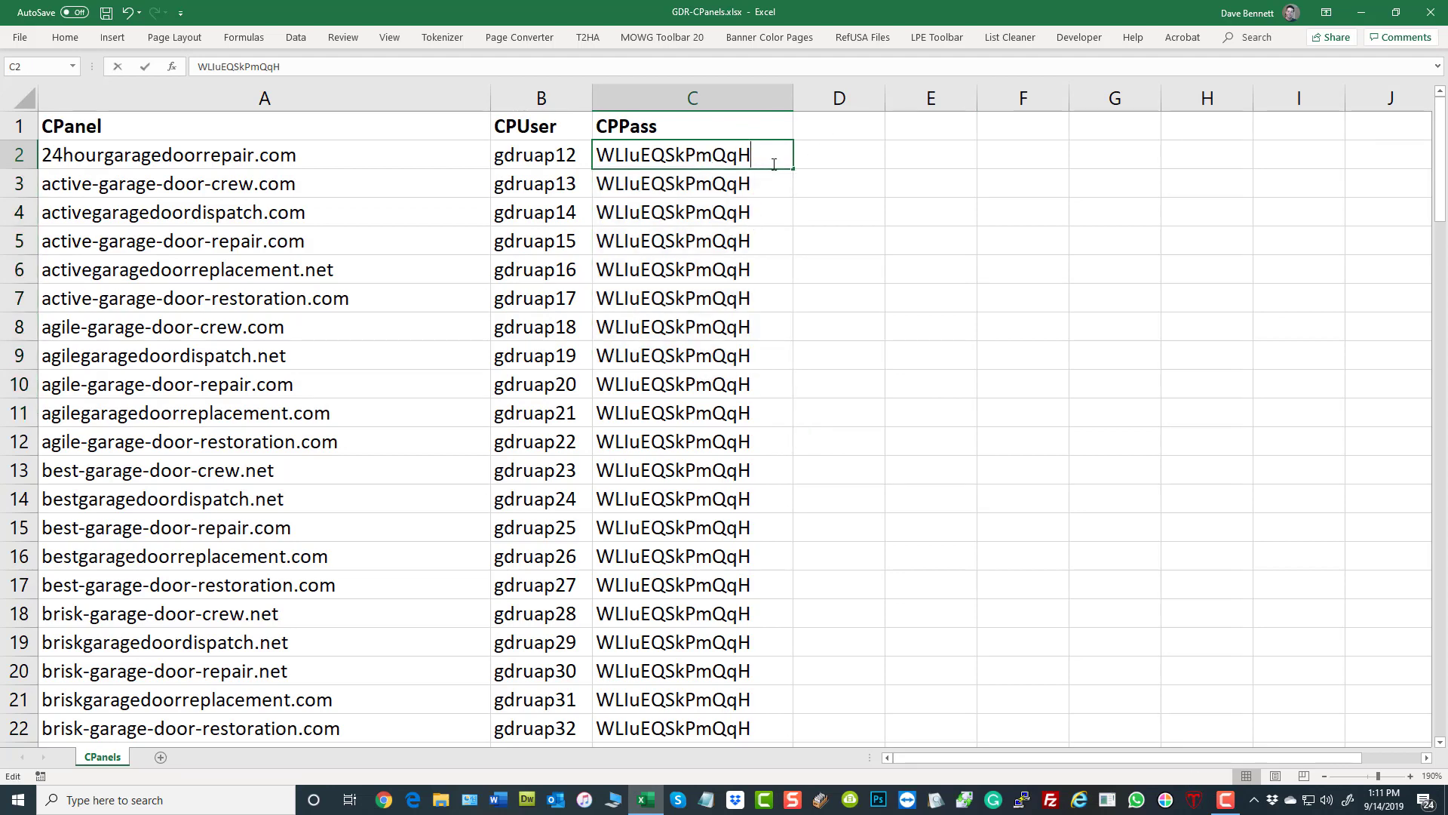
double_click(964, 334)
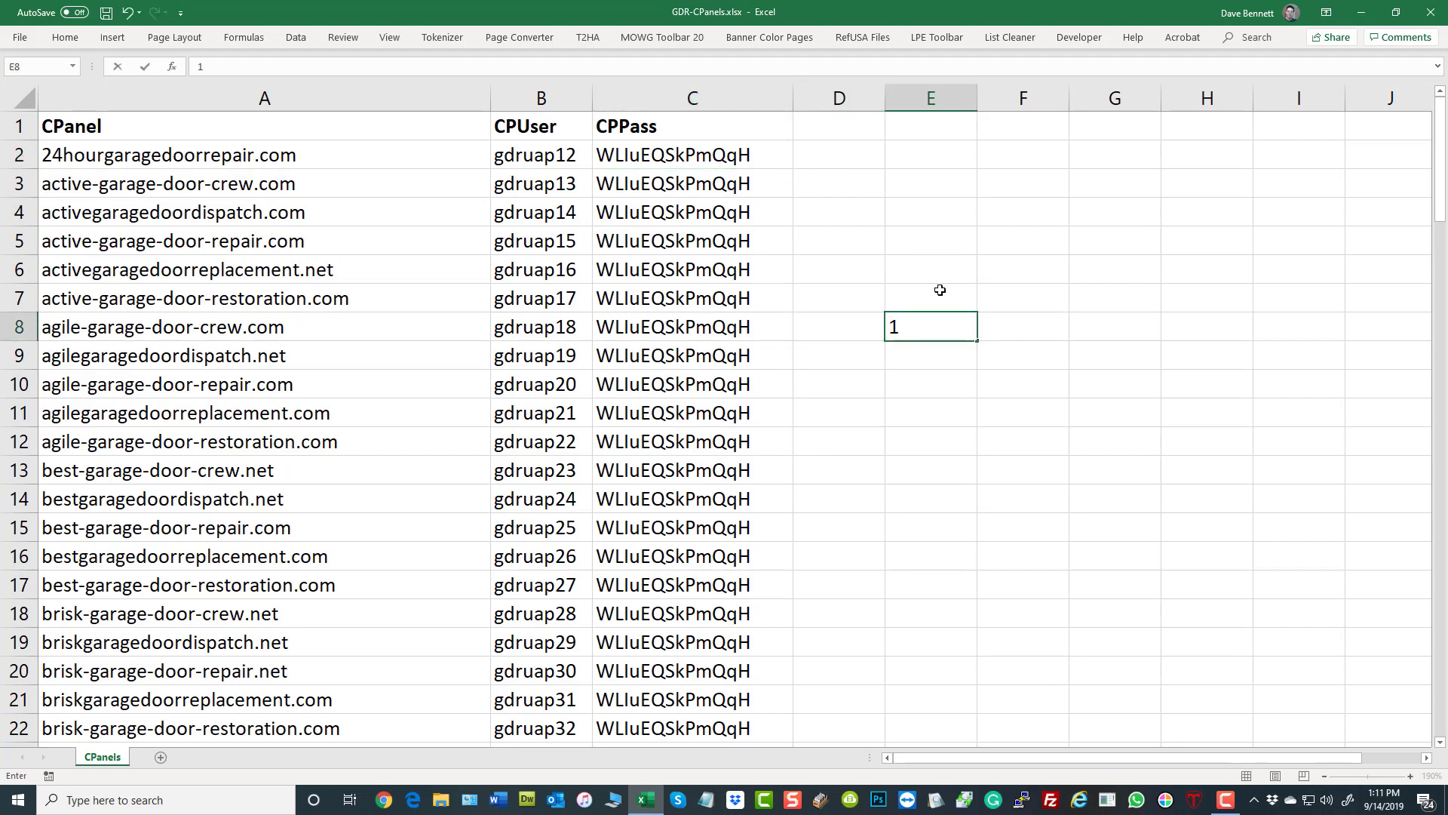
left_click(1025, 416)
- Append 1 to the password in C2 and fill it as an incrementing series down the CPPass column to the last domain row
double_click(769, 152)
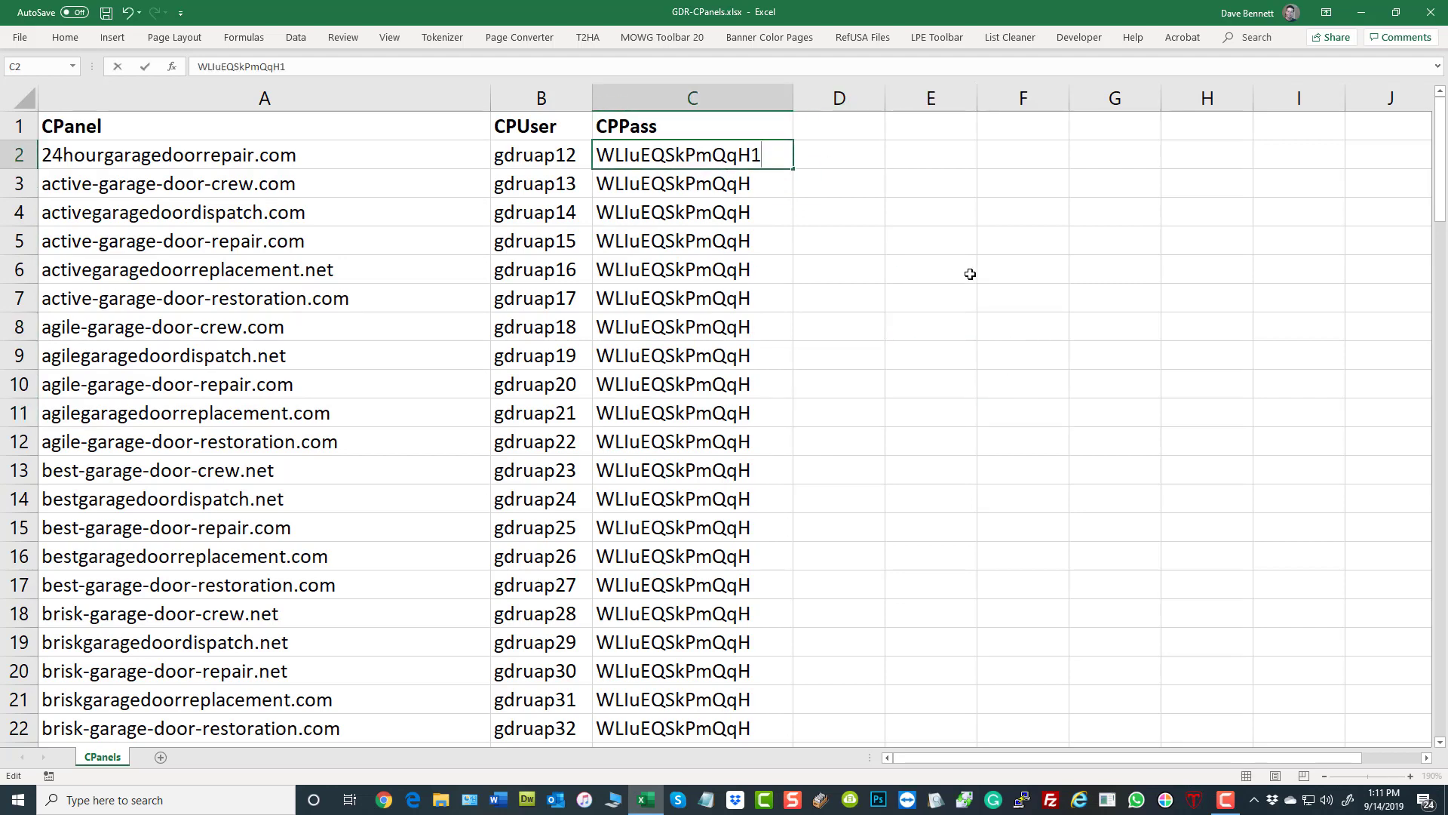
key("Return")
left_click(787, 162)
left_click_drag(793, 170, 807, 712)
left_click(1047, 405)
scroll(1063, 422, "up", 19)
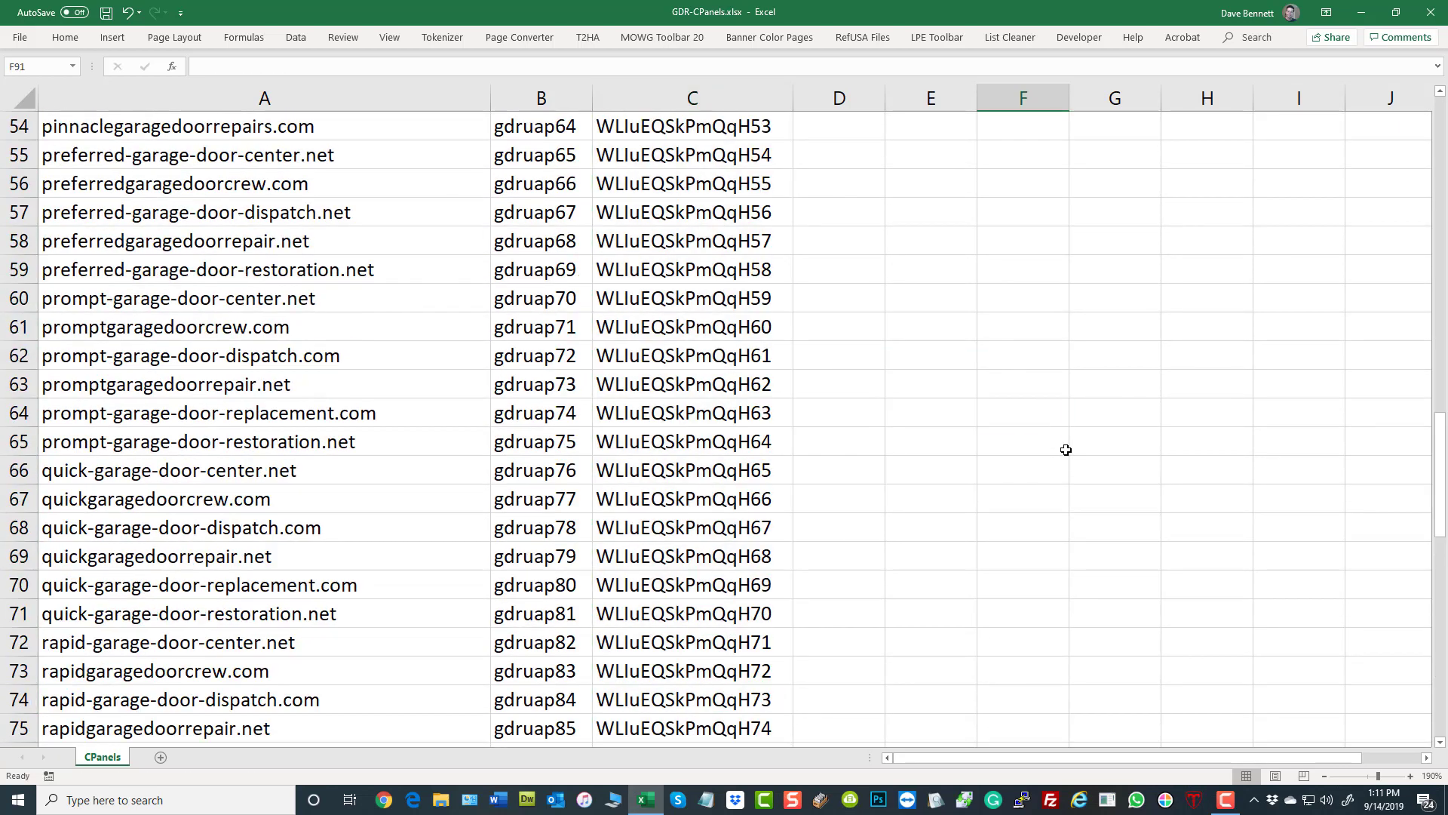
scroll(1077, 448, "up", 8)
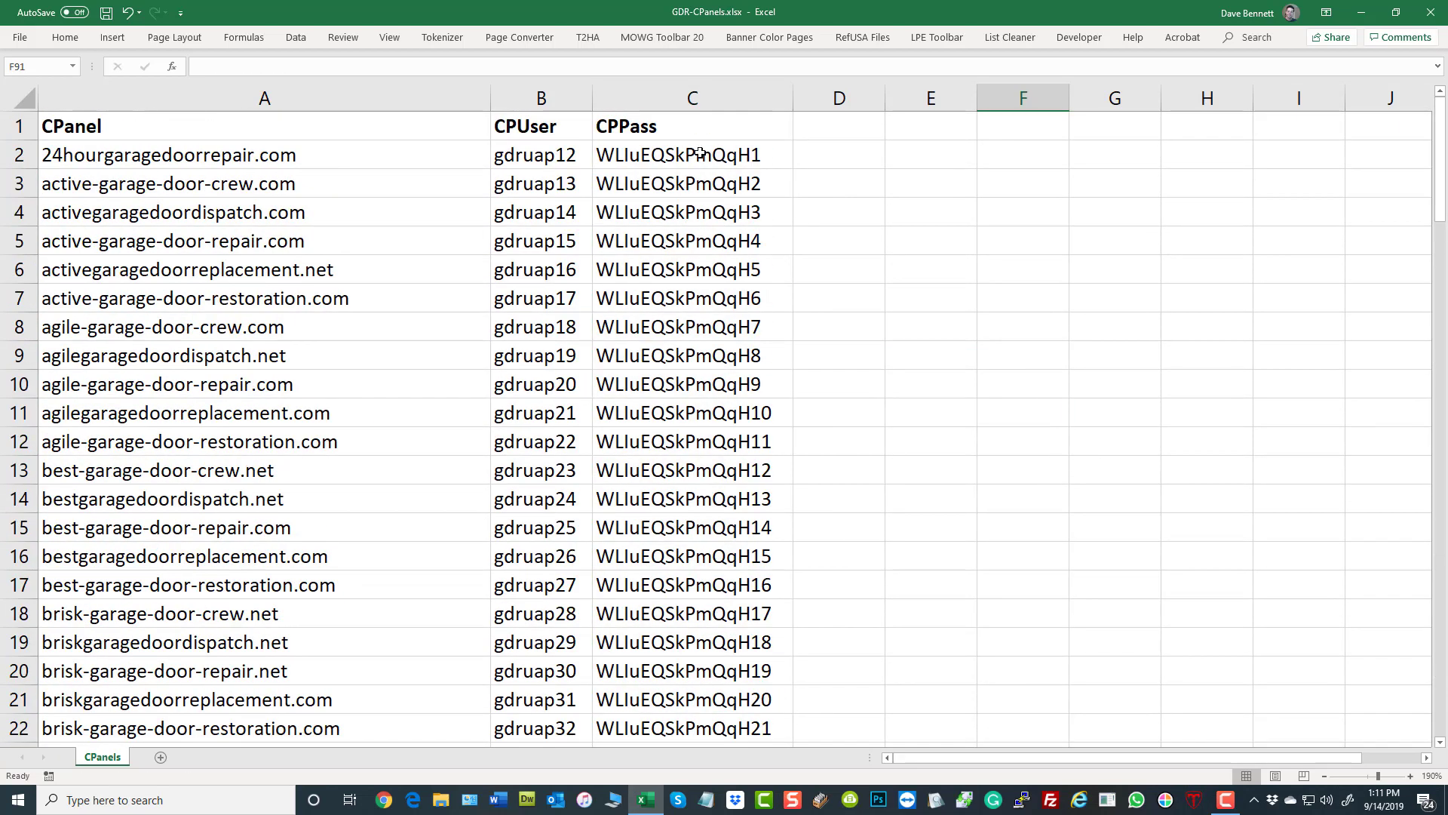
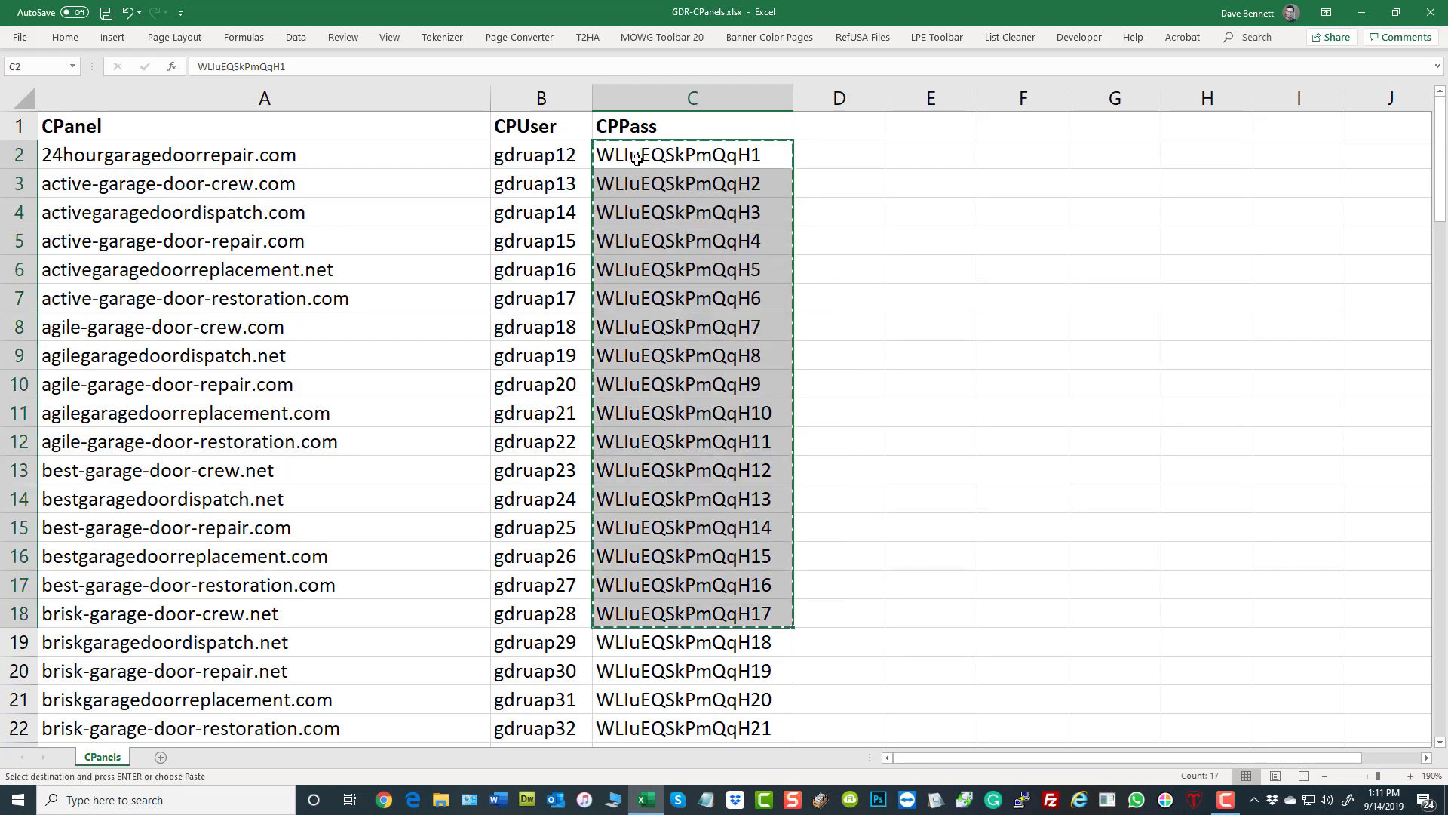
- Move the cut passwords from C2:C18 to the end of the CPPass list at C102, shifting the remaining entries up
scroll(931, 372, "down", 20)
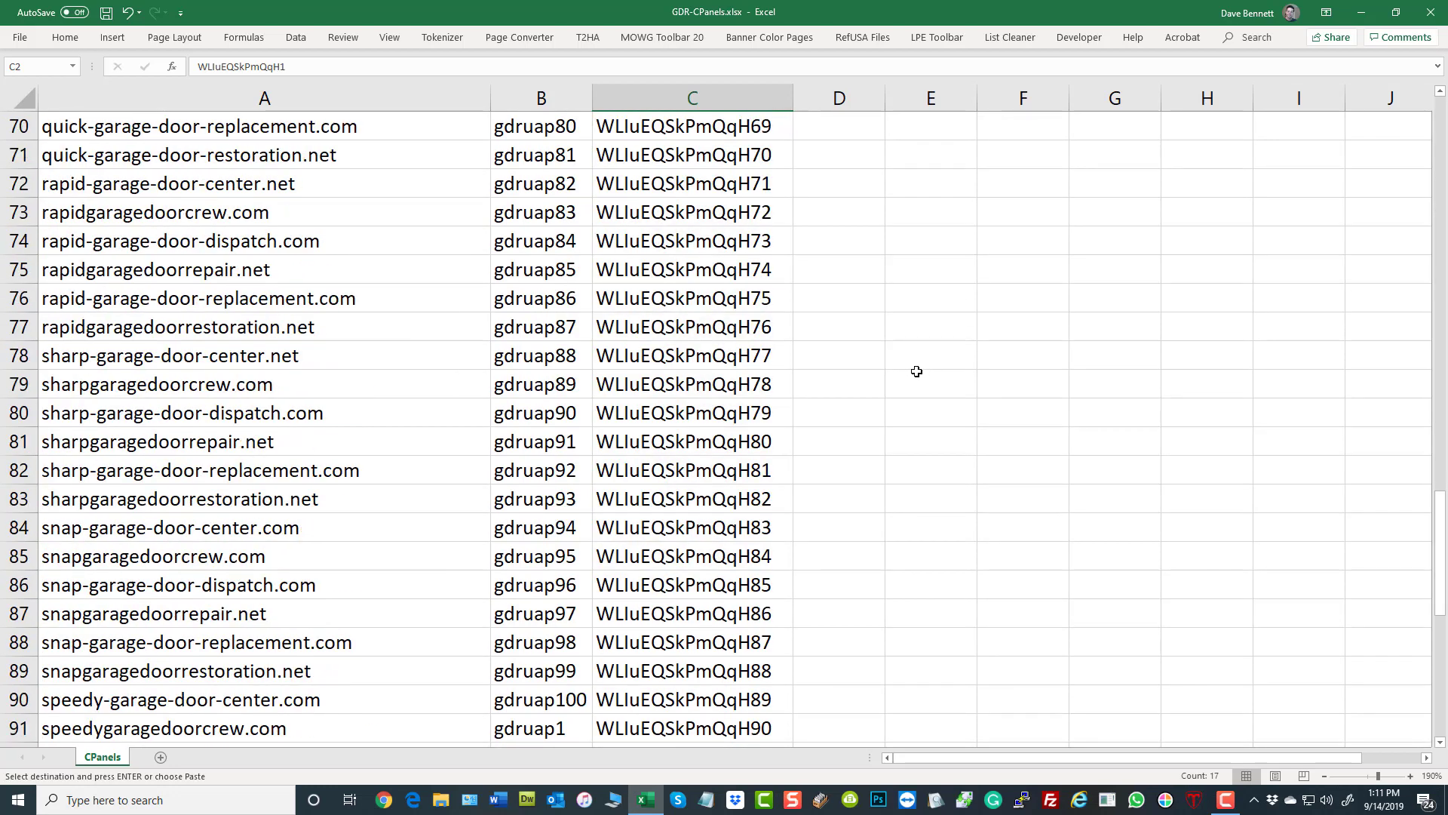
scroll(916, 371, "down", 8)
right_click(728, 347)
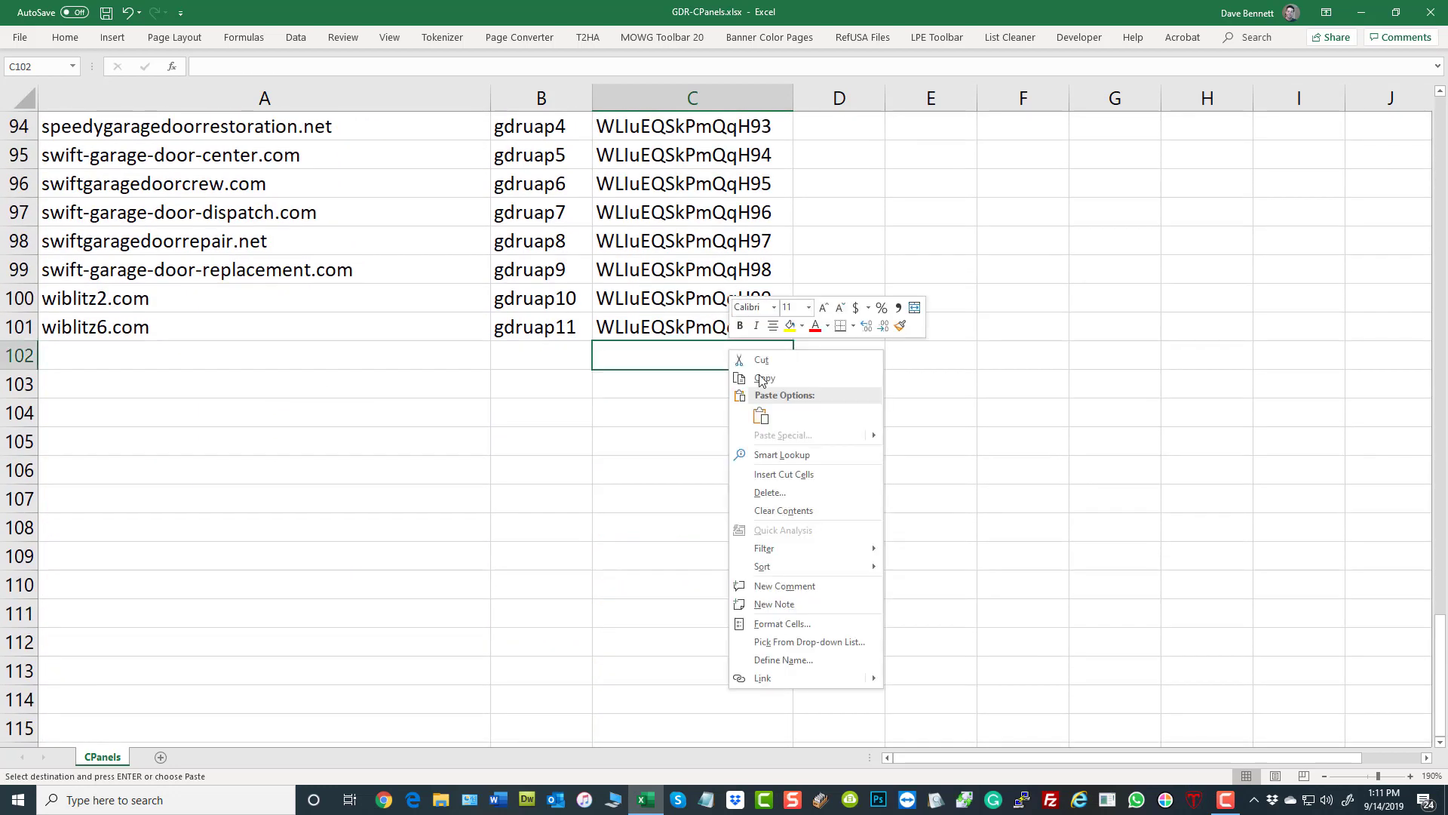
left_click(785, 474)
left_click(956, 337)
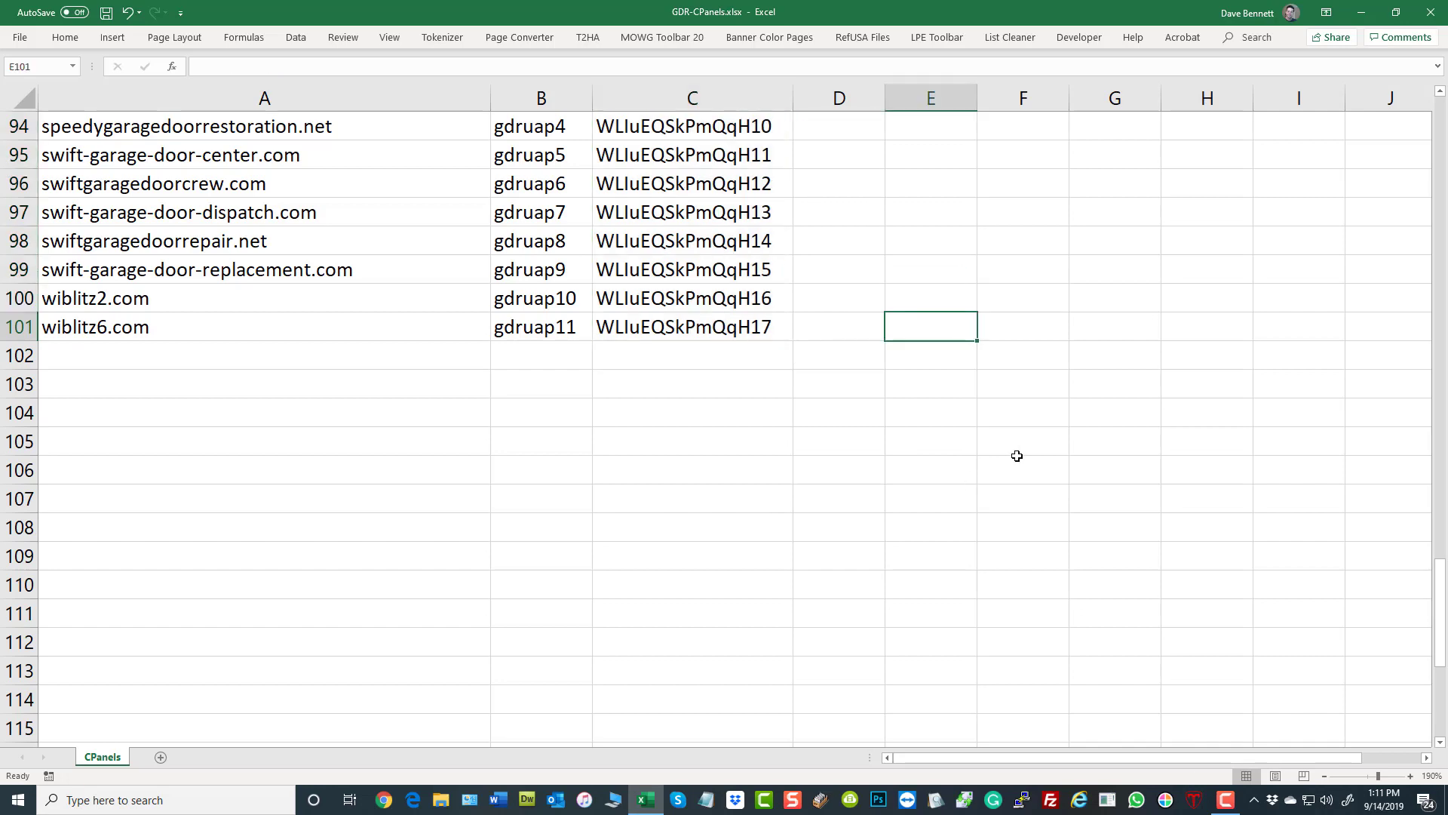
scroll(1017, 456, "up", 20)
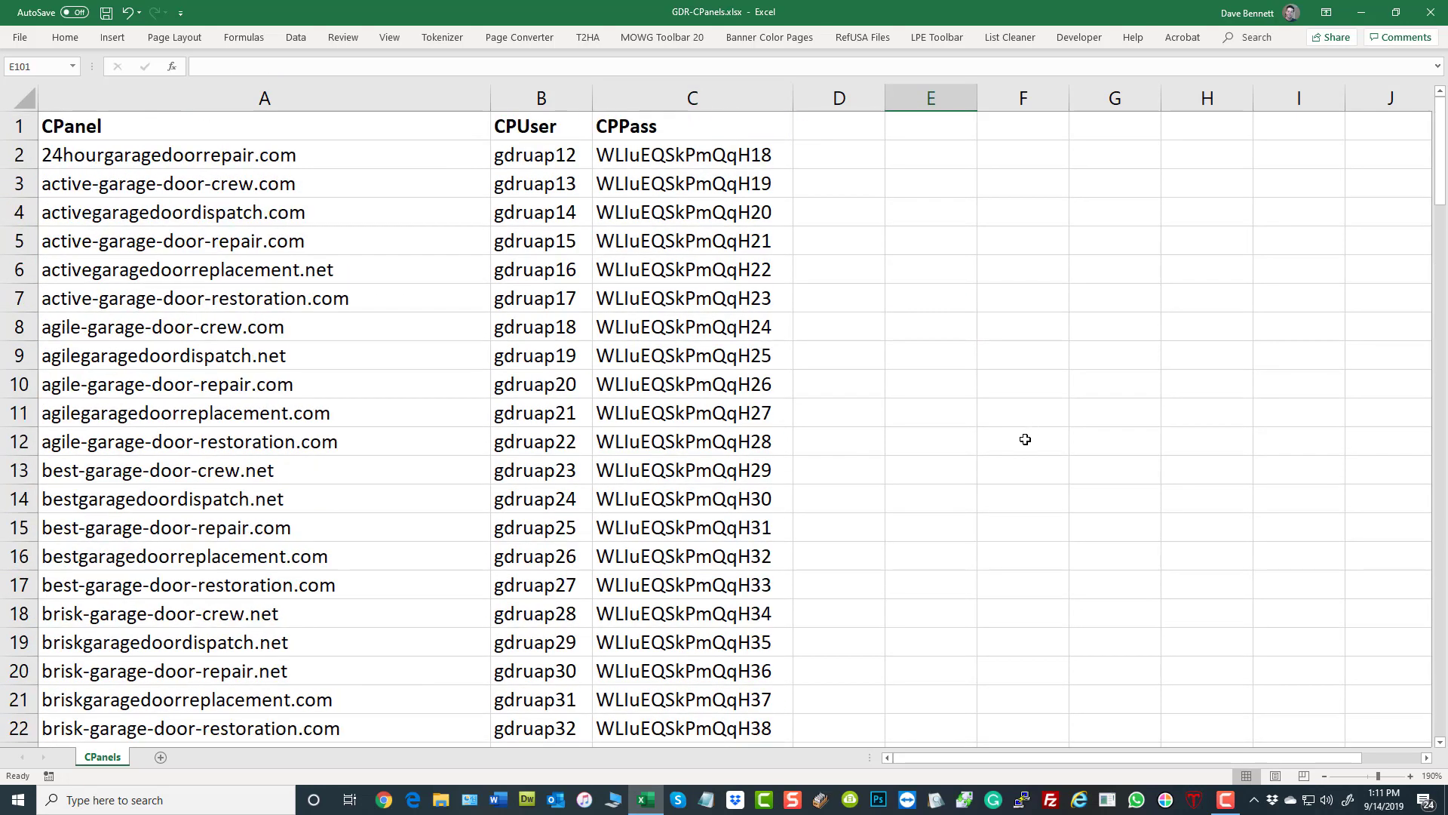
- Move the passwords in C28:C52 to just above C89 in the CPPass column, shifting the entries between them up
scroll(1021, 447, "down", 7)
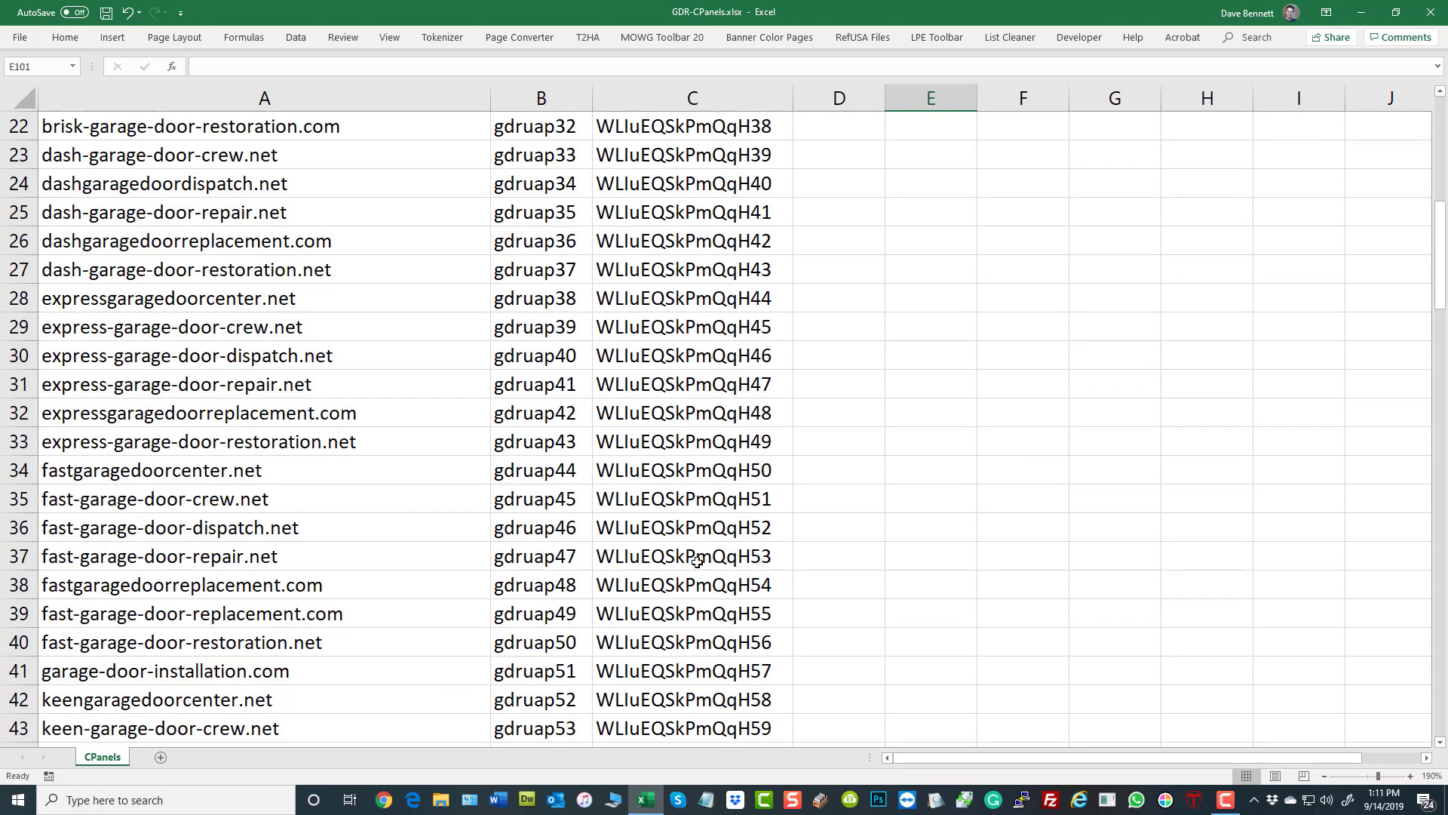
left_click_drag(703, 289, 702, 671)
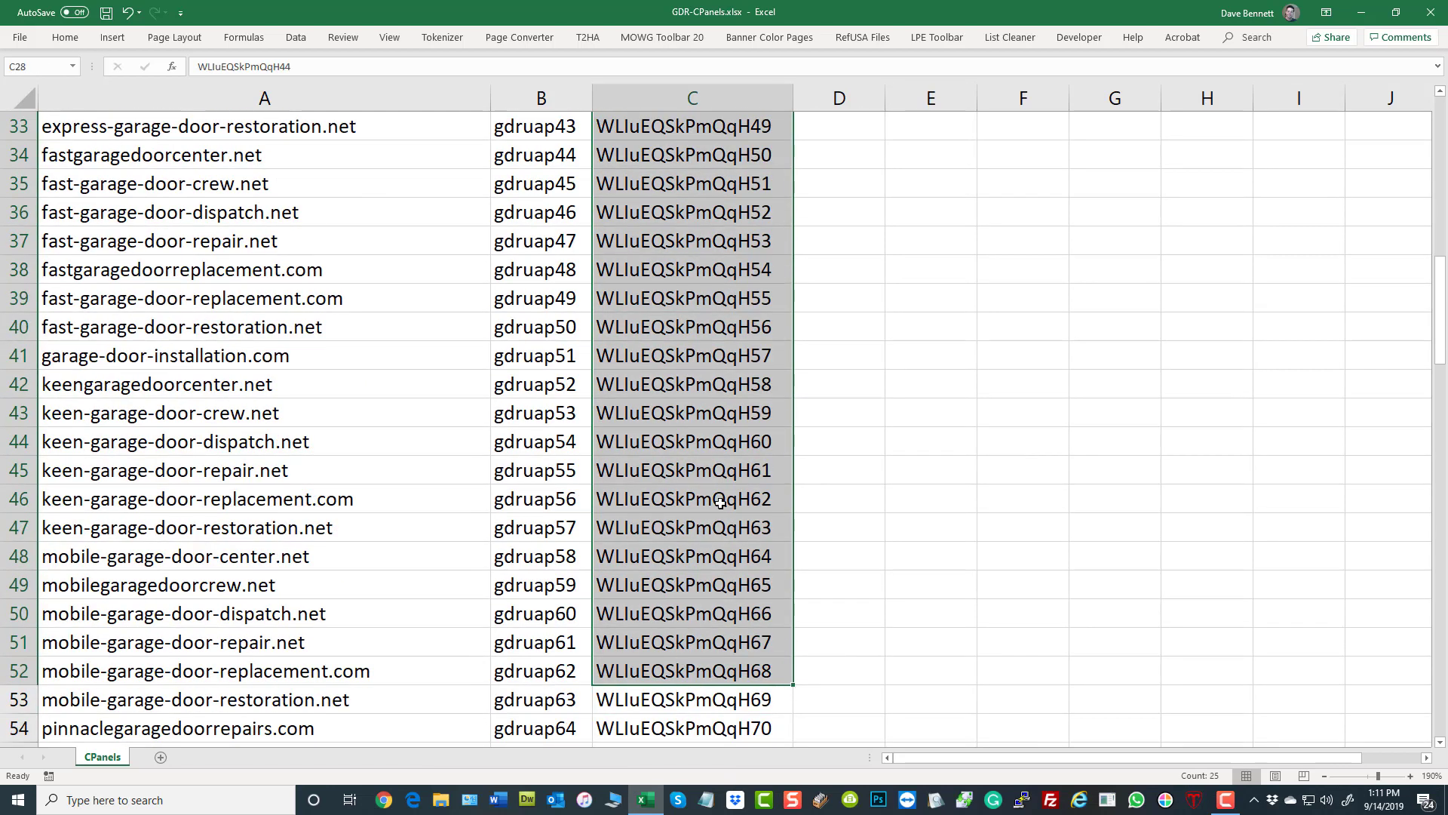
right_click(700, 389)
left_click(757, 407)
scroll(883, 482, "up", 11)
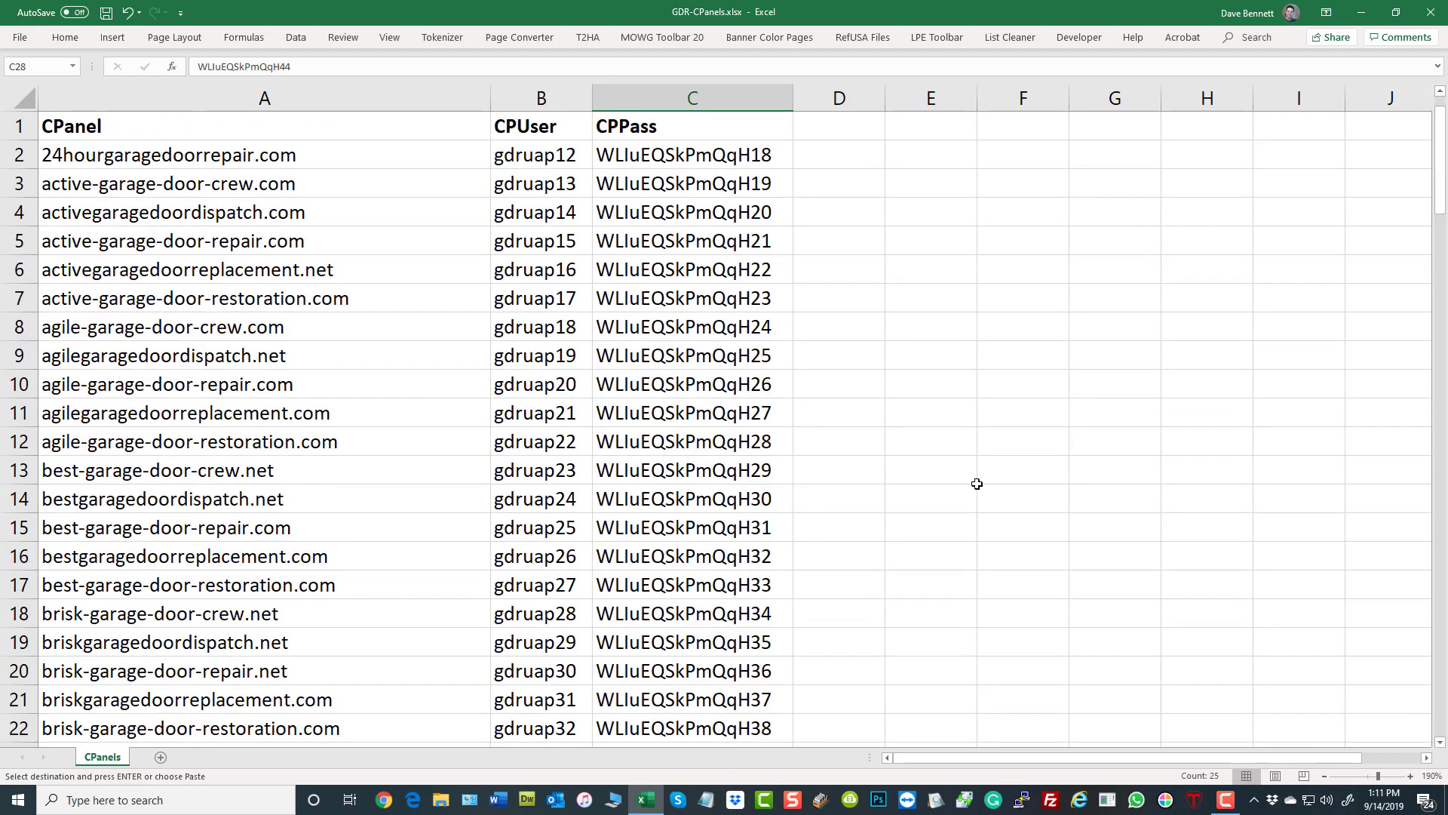
scroll(973, 485, "down", 20)
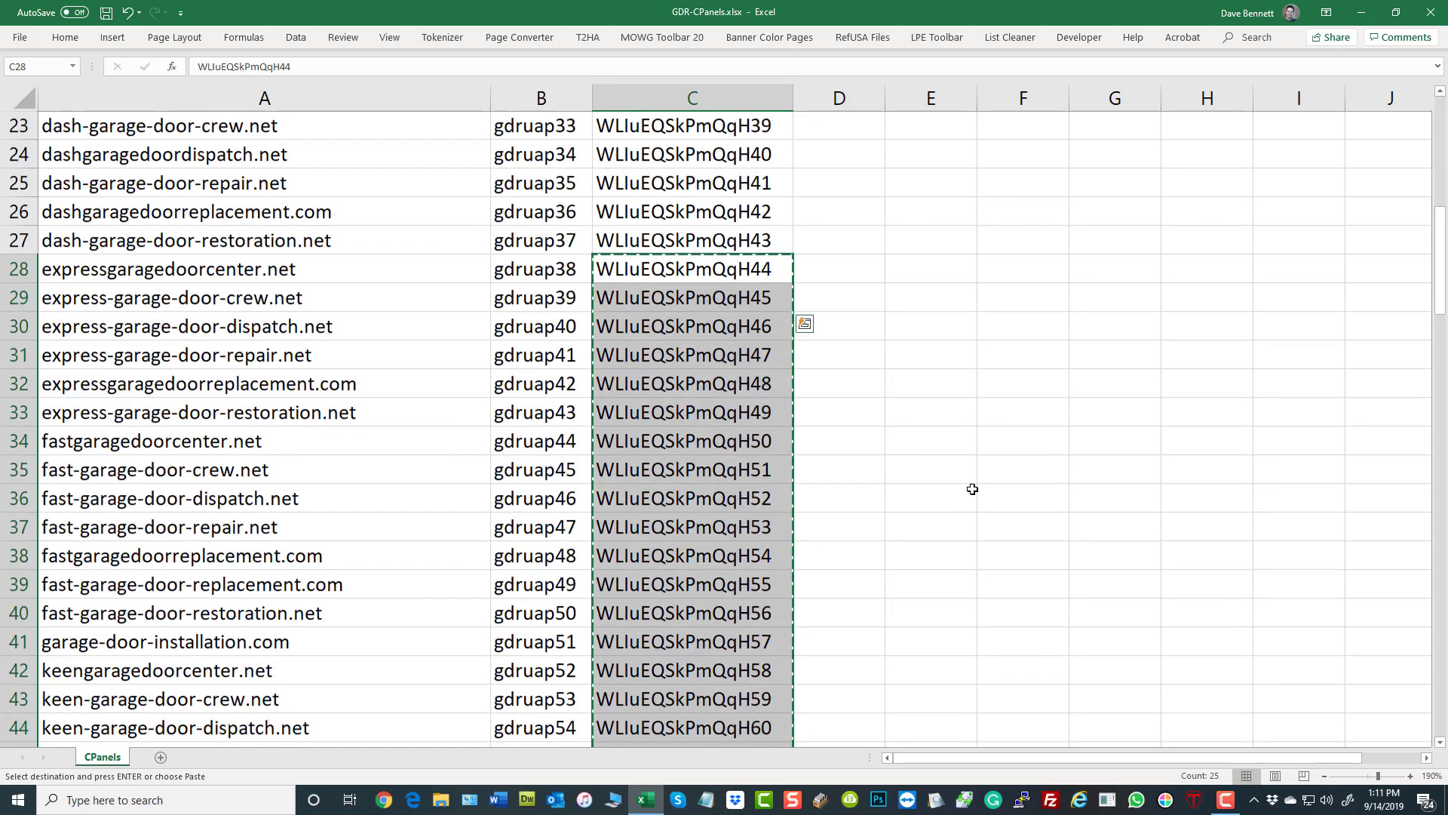
scroll(977, 493, "down", 5)
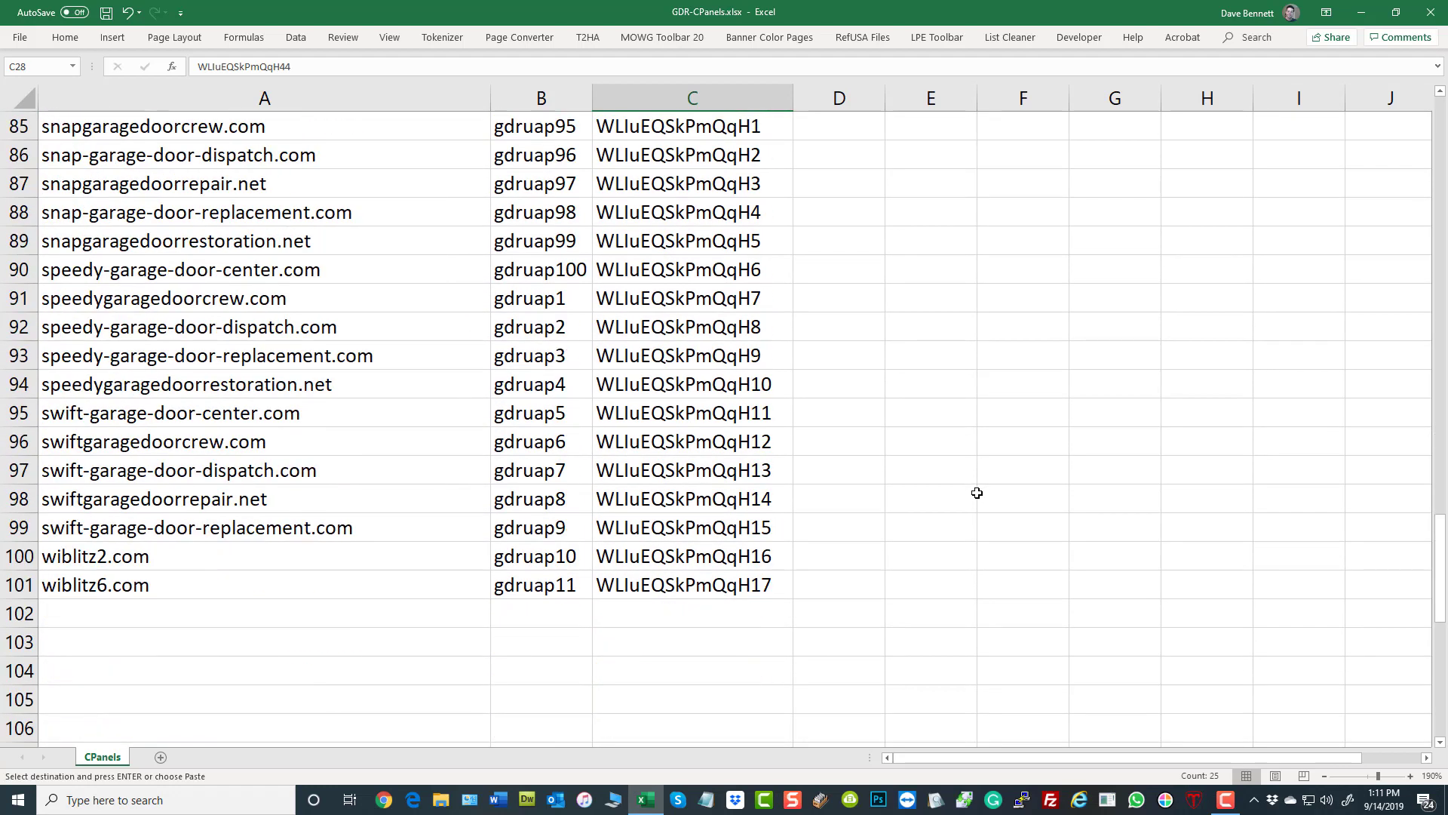
right_click(711, 242)
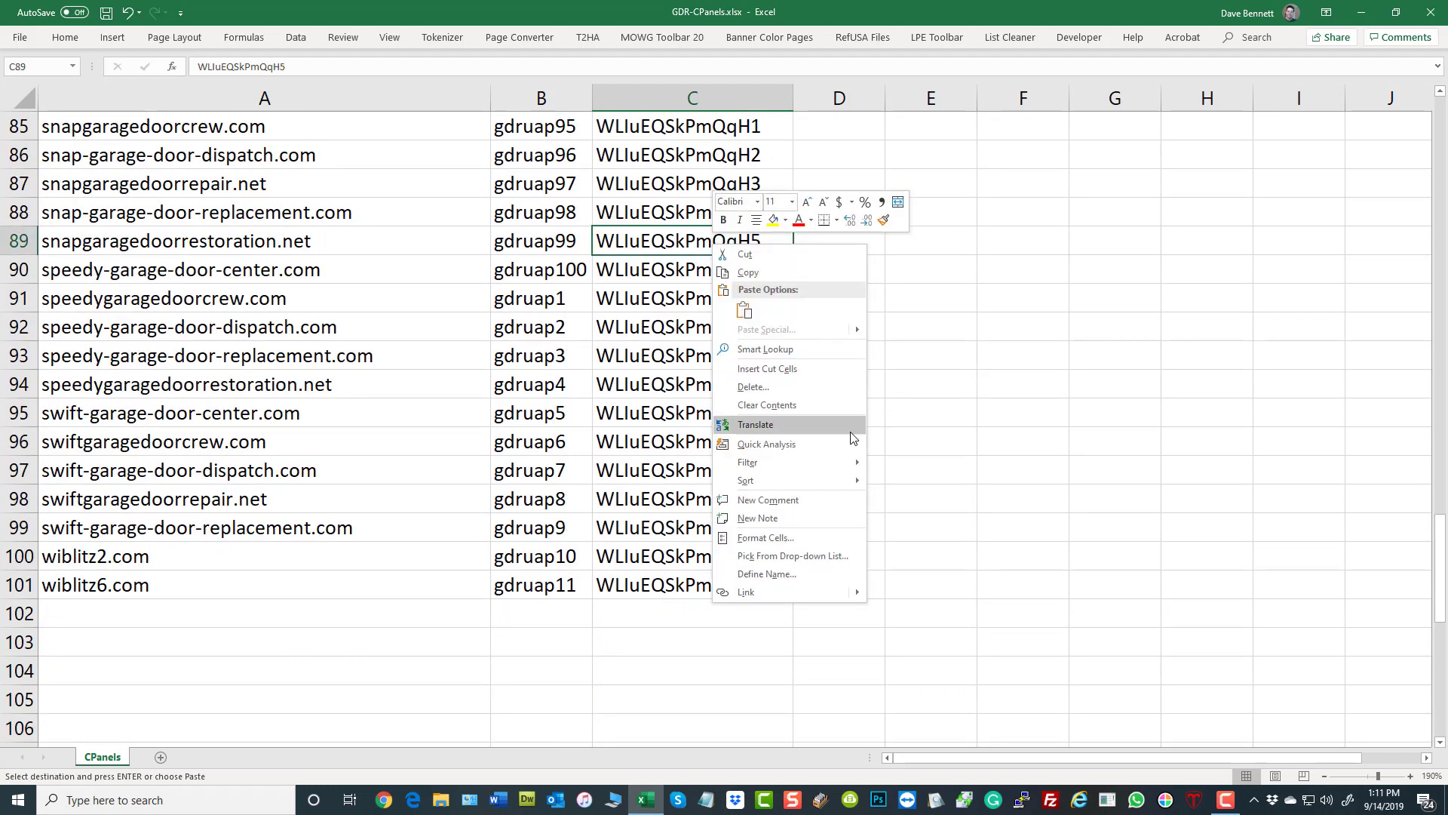
left_click(813, 371)
left_click(946, 287)
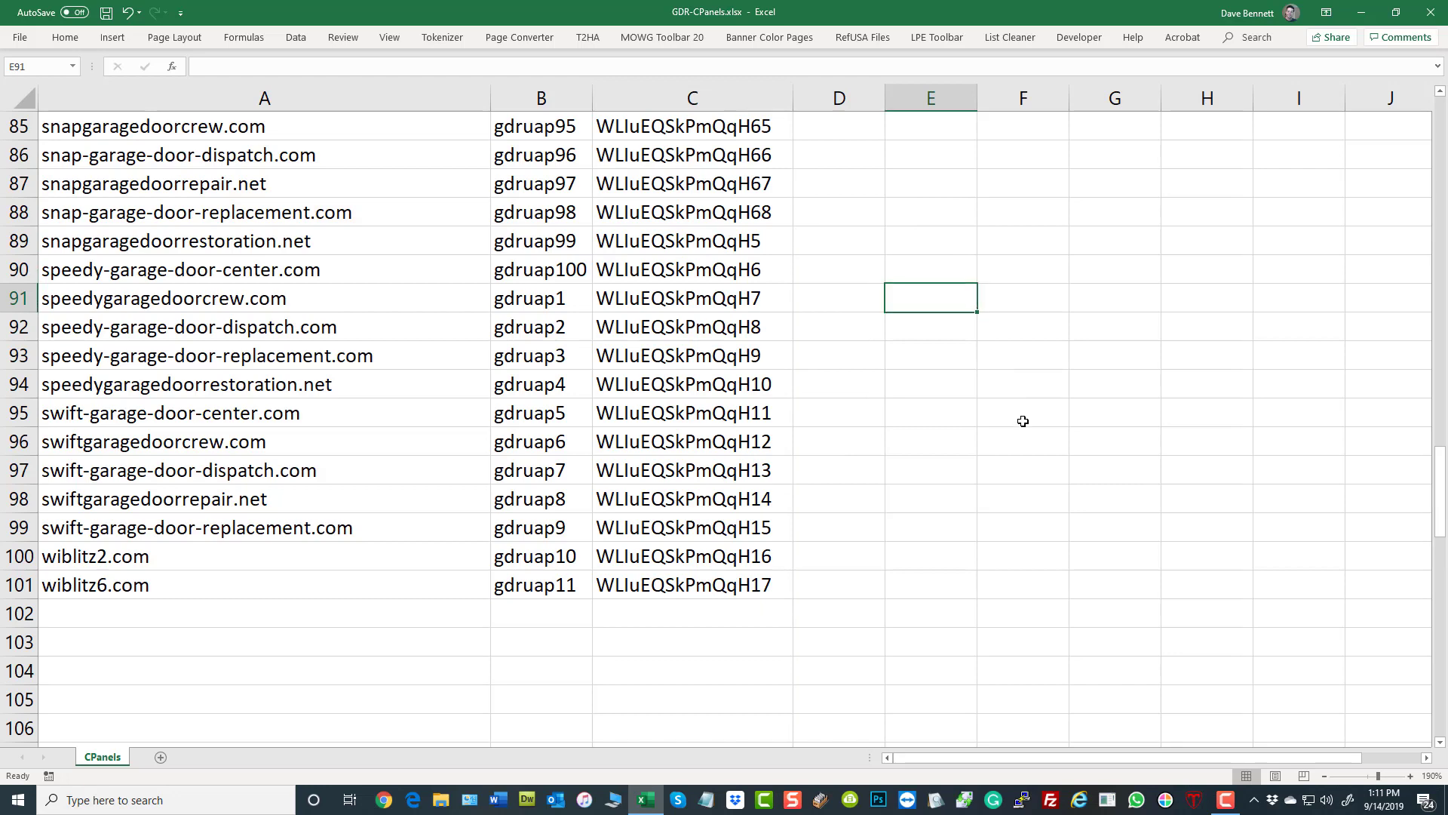
- Return to the first rows of the list and save the GDR-CPanels.xlsx workbook
scroll(1010, 422, "up", 16)
scroll(1001, 435, "up", 12)
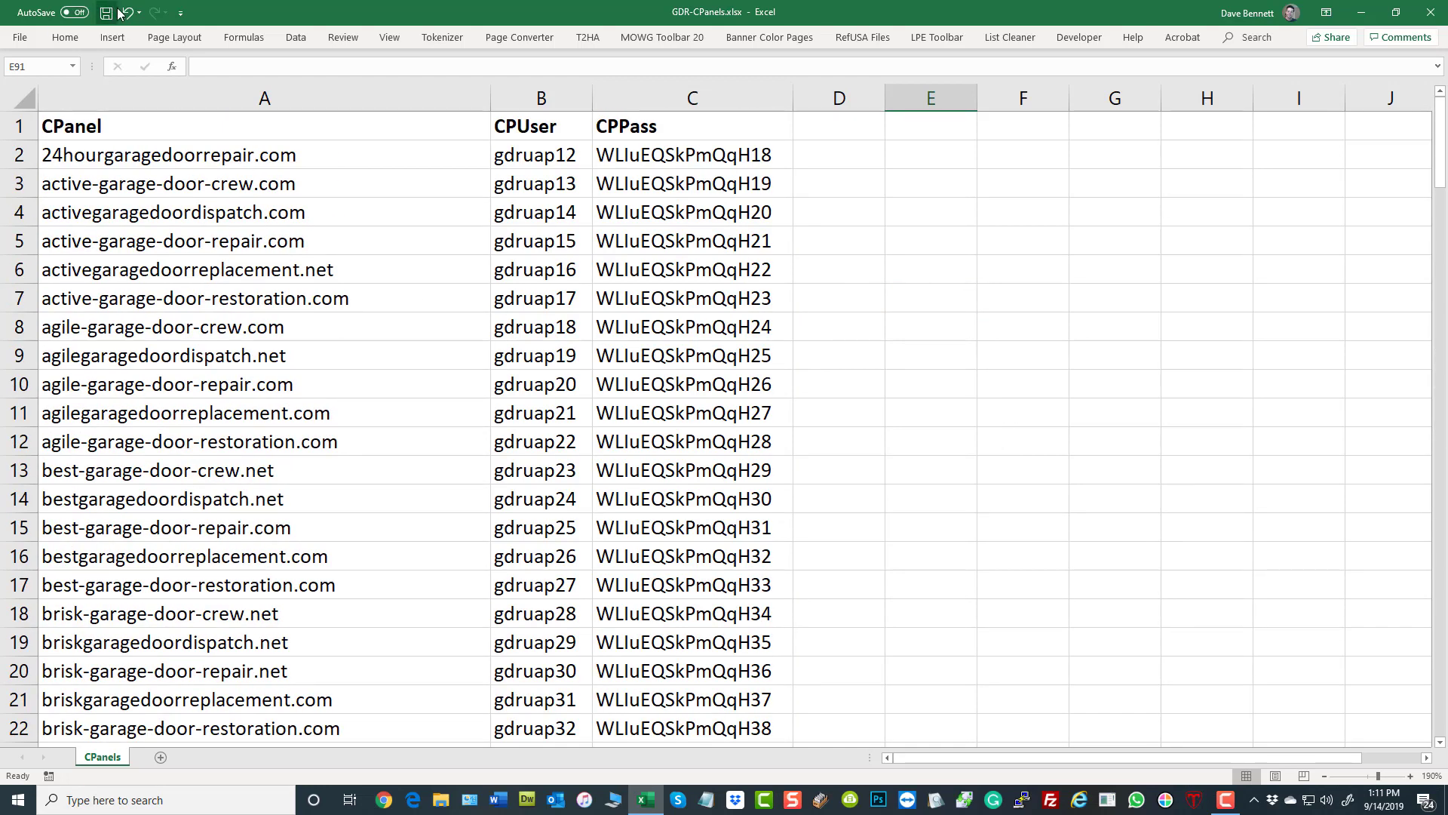
left_click(916, 461)
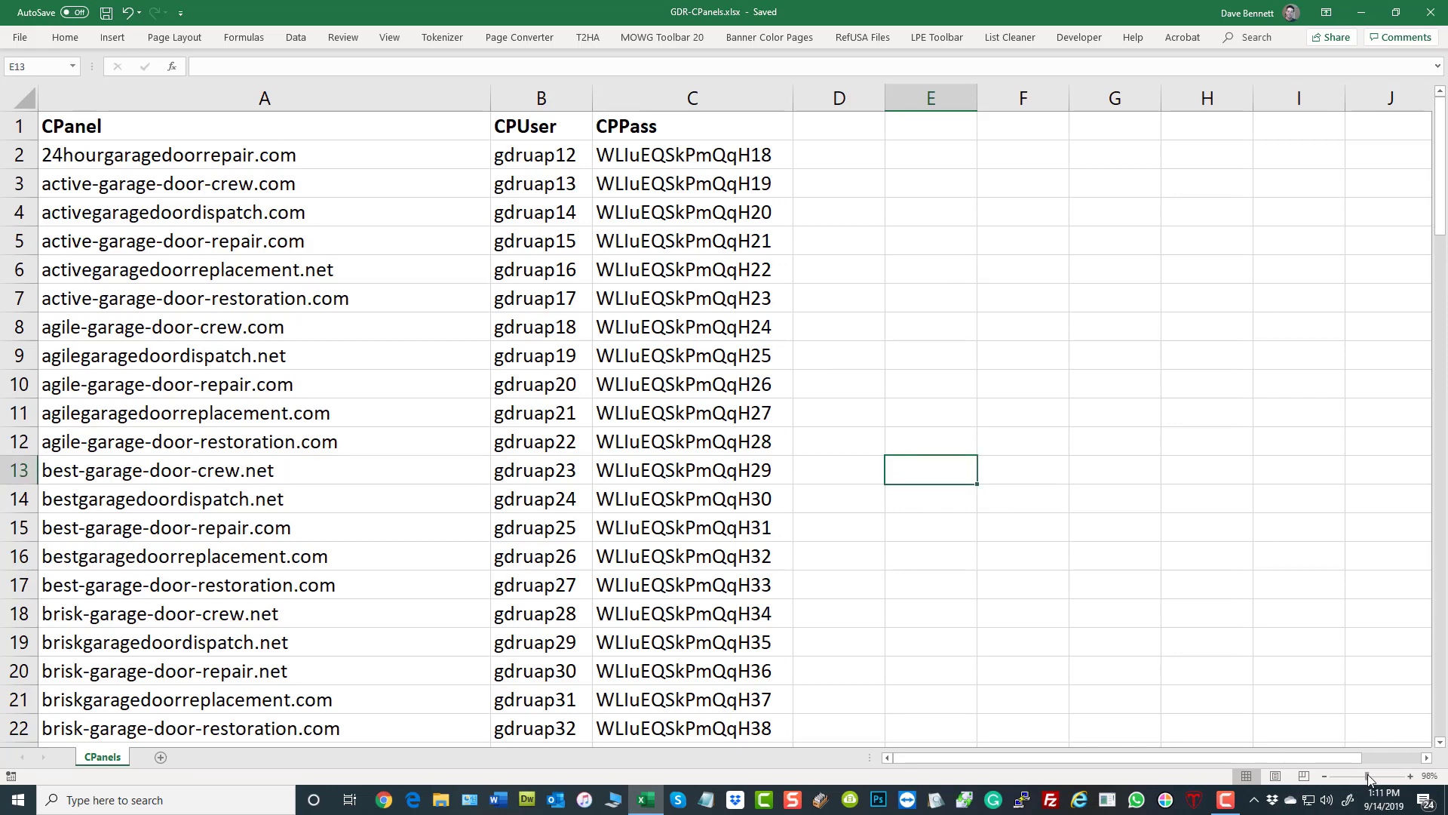
- Set the CPanels worksheet zoom to 100%
left_click_drag(1369, 779, 1367, 777)
left_click(706, 230)
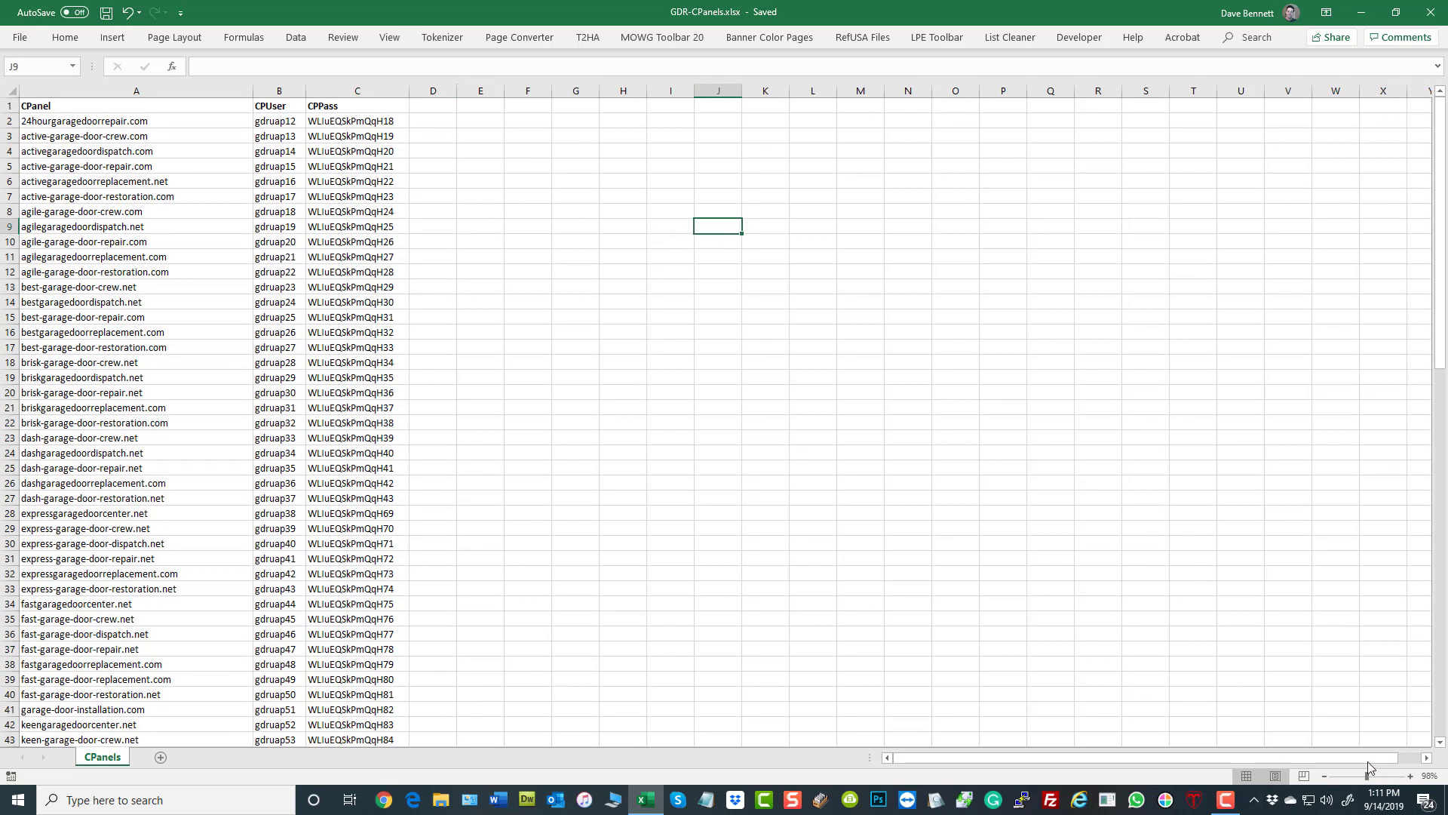
left_click(1430, 775)
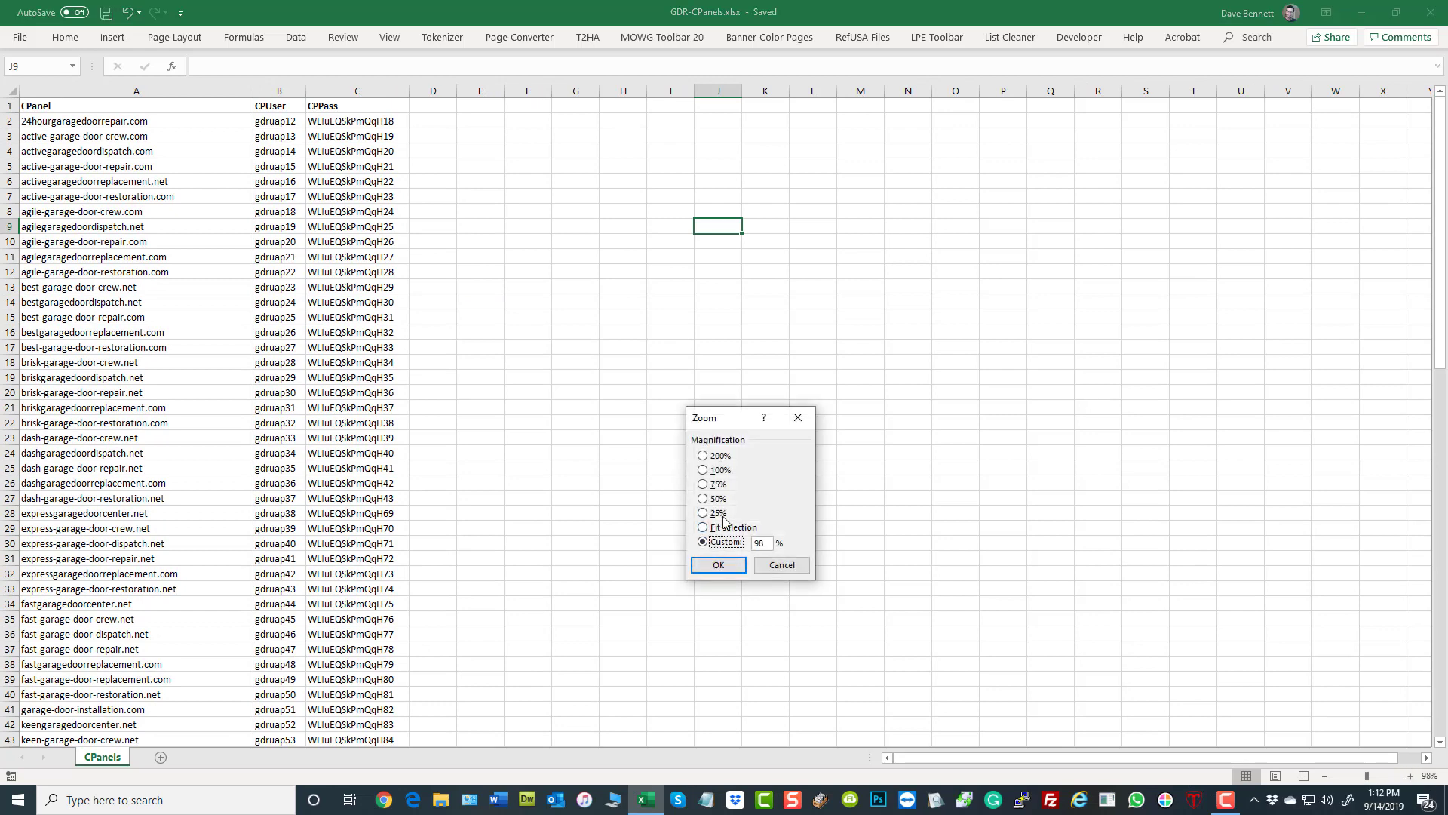
left_click(702, 470)
left_click(718, 565)
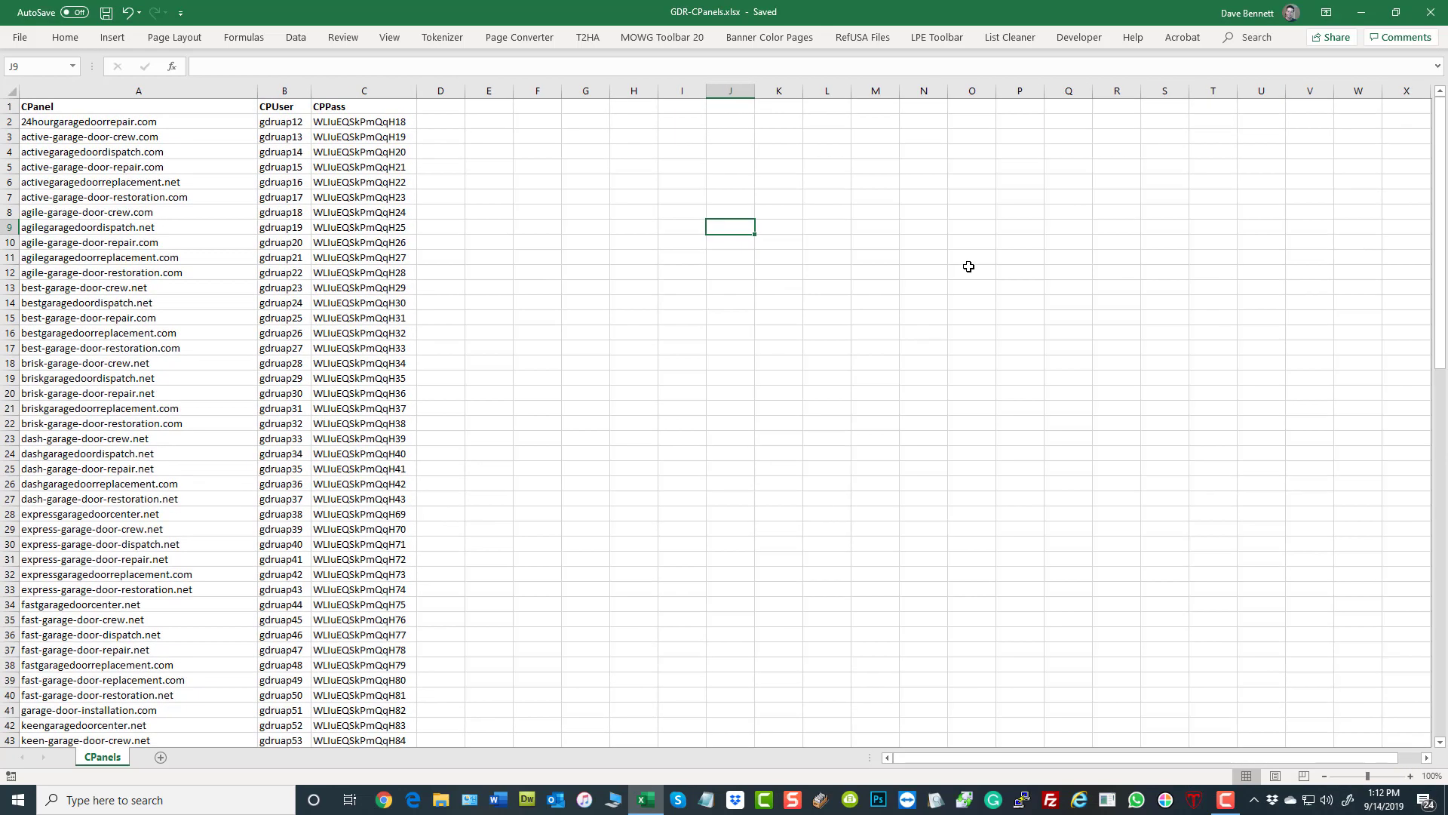
left_click(969, 269)
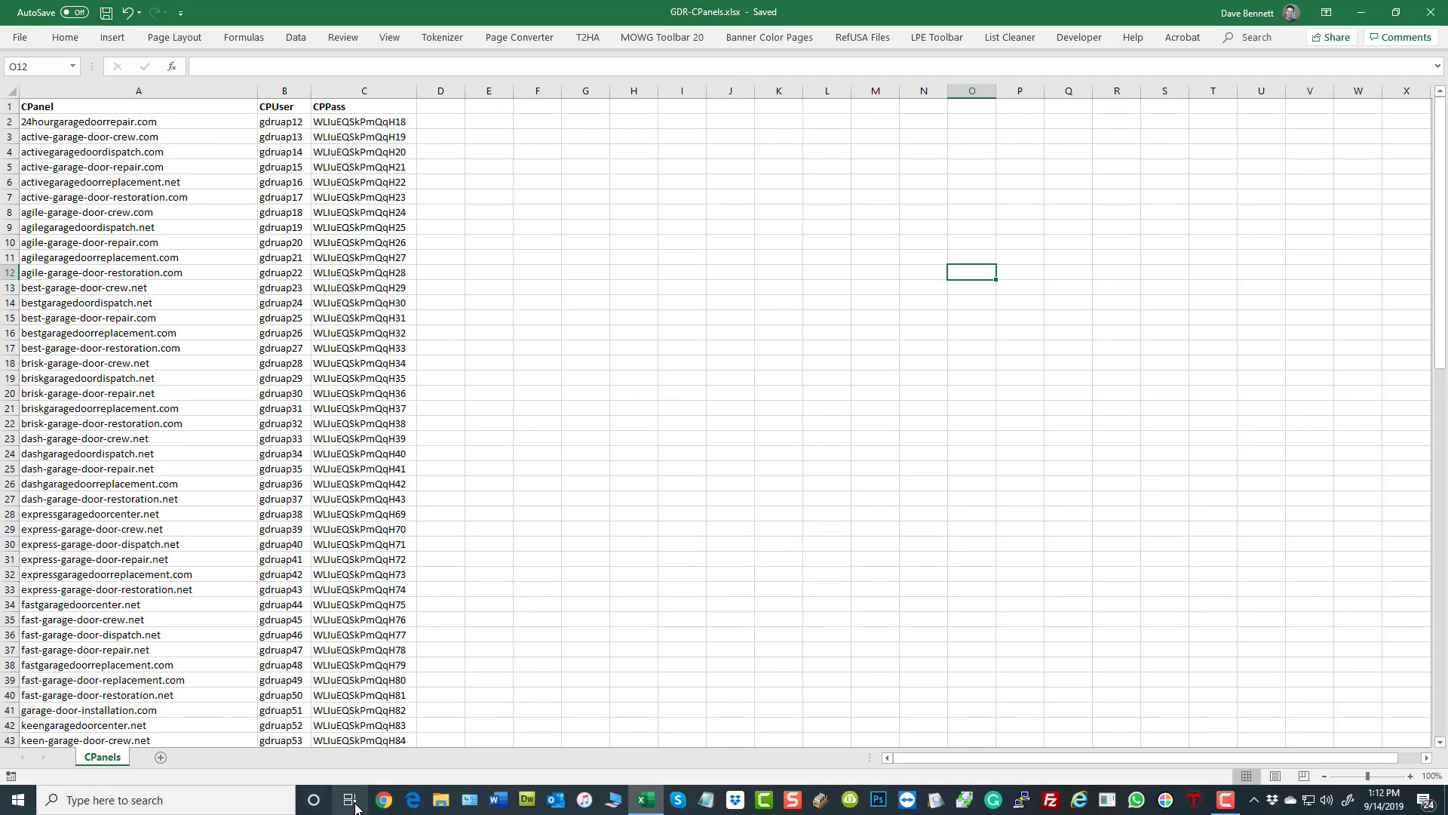
- Switch to Chrome, load the Soft Installer Tool and open its Setup Cpanel Accounts page
left_click(384, 800)
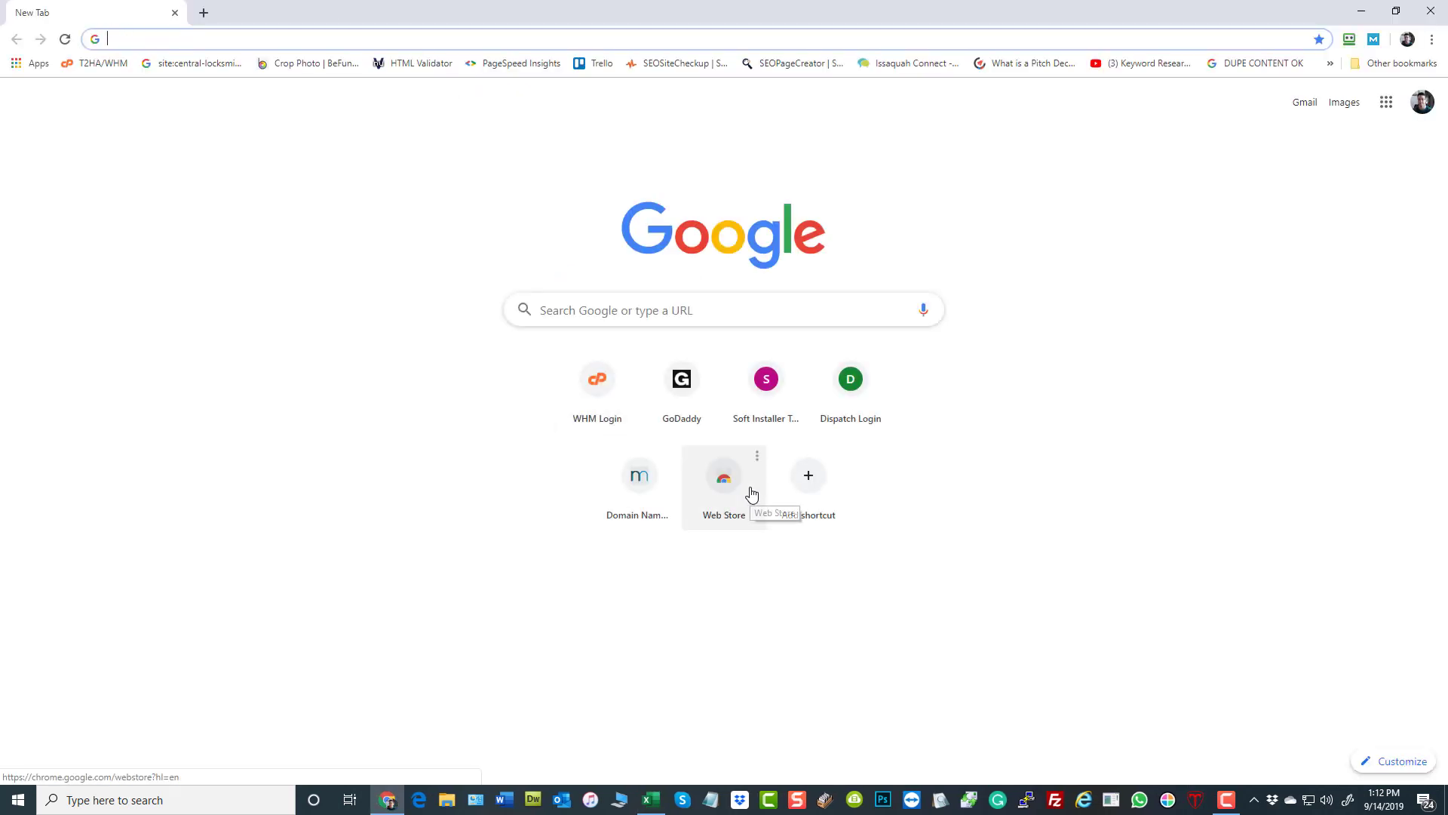
type("software-installer.com")
key("Return")
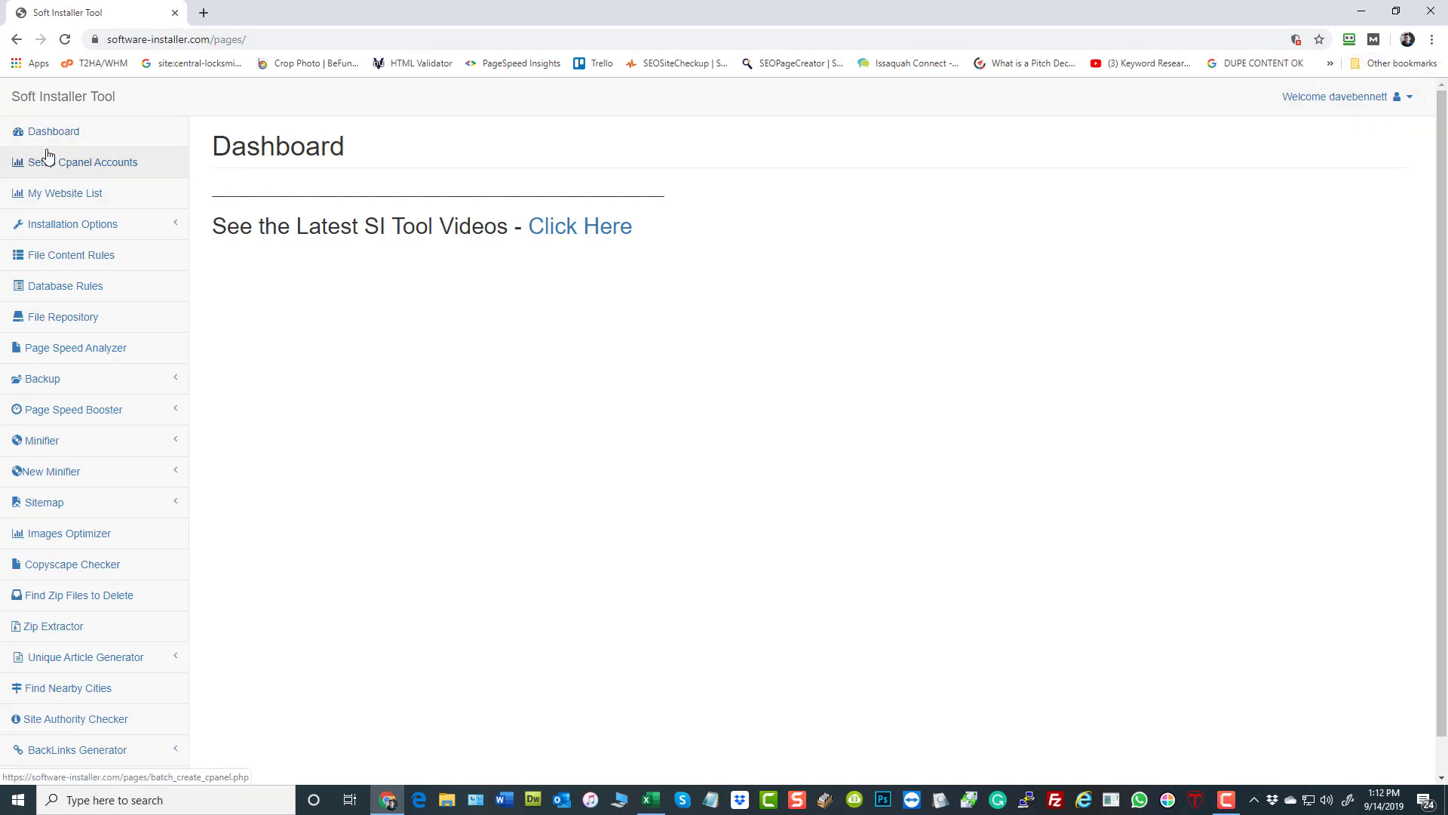
left_click(76, 198)
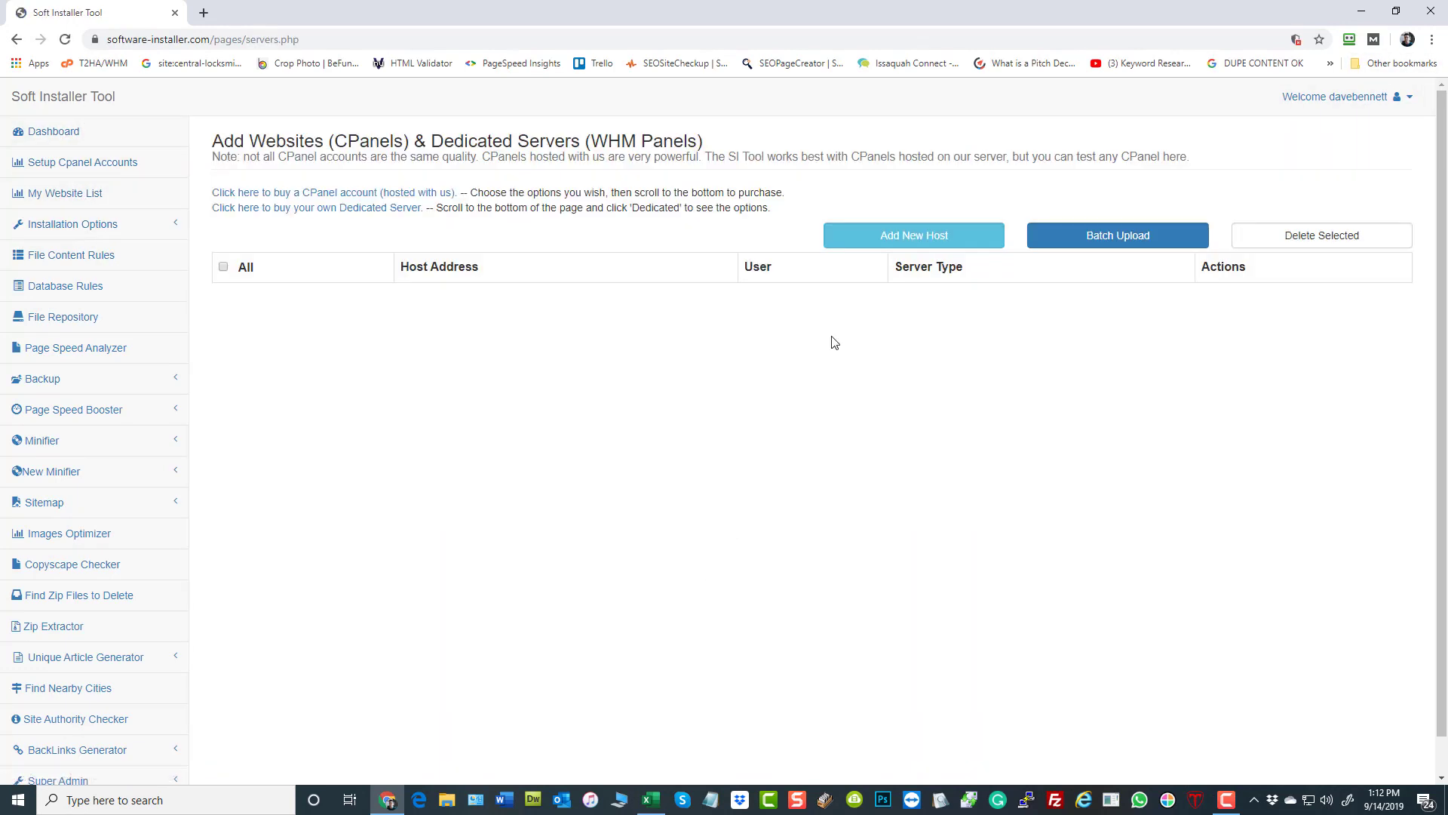
left_click(104, 172)
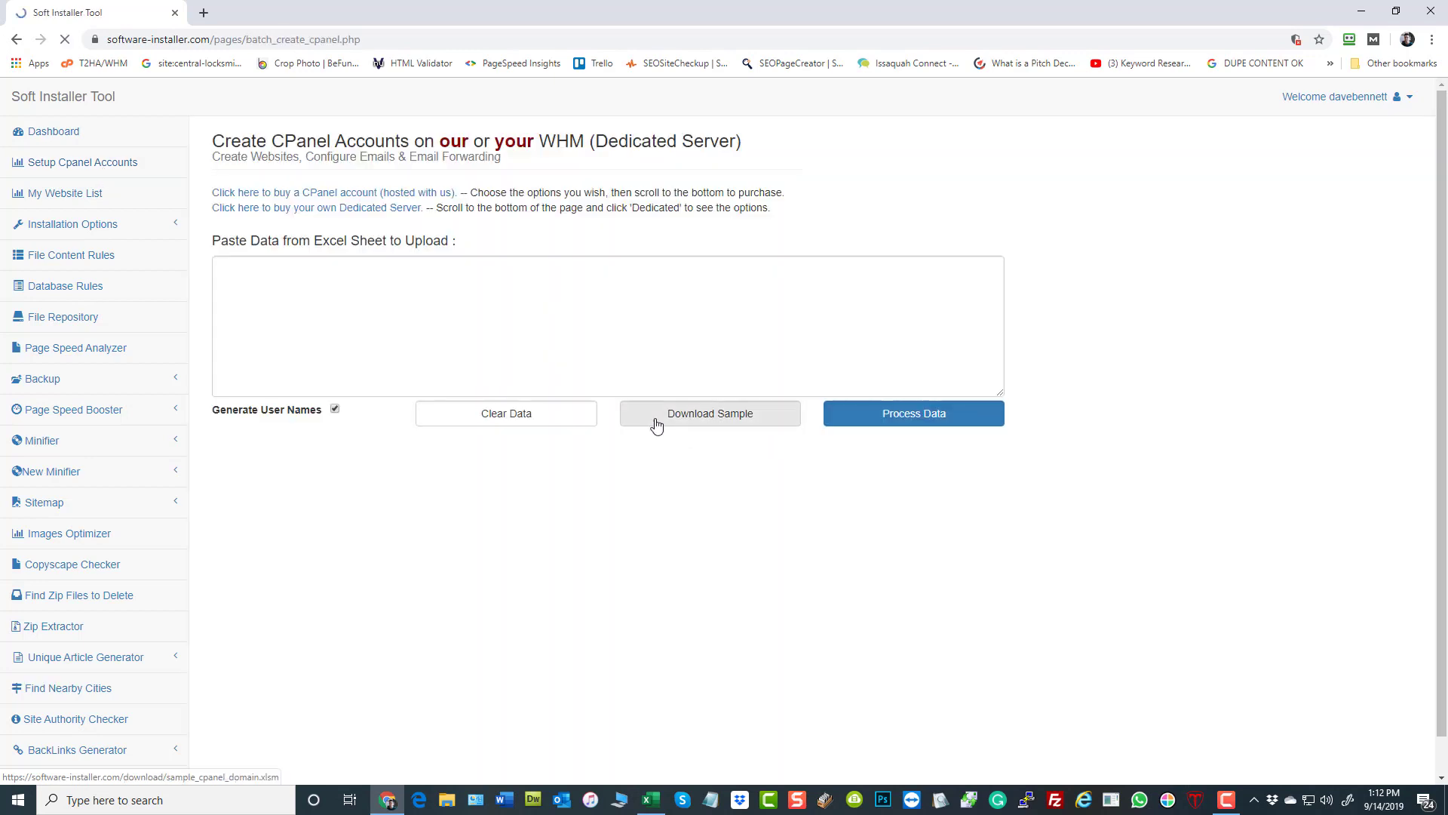
- Download the sample cPanel spreadsheet, open it in Excel and enable editing
left_click(708, 416)
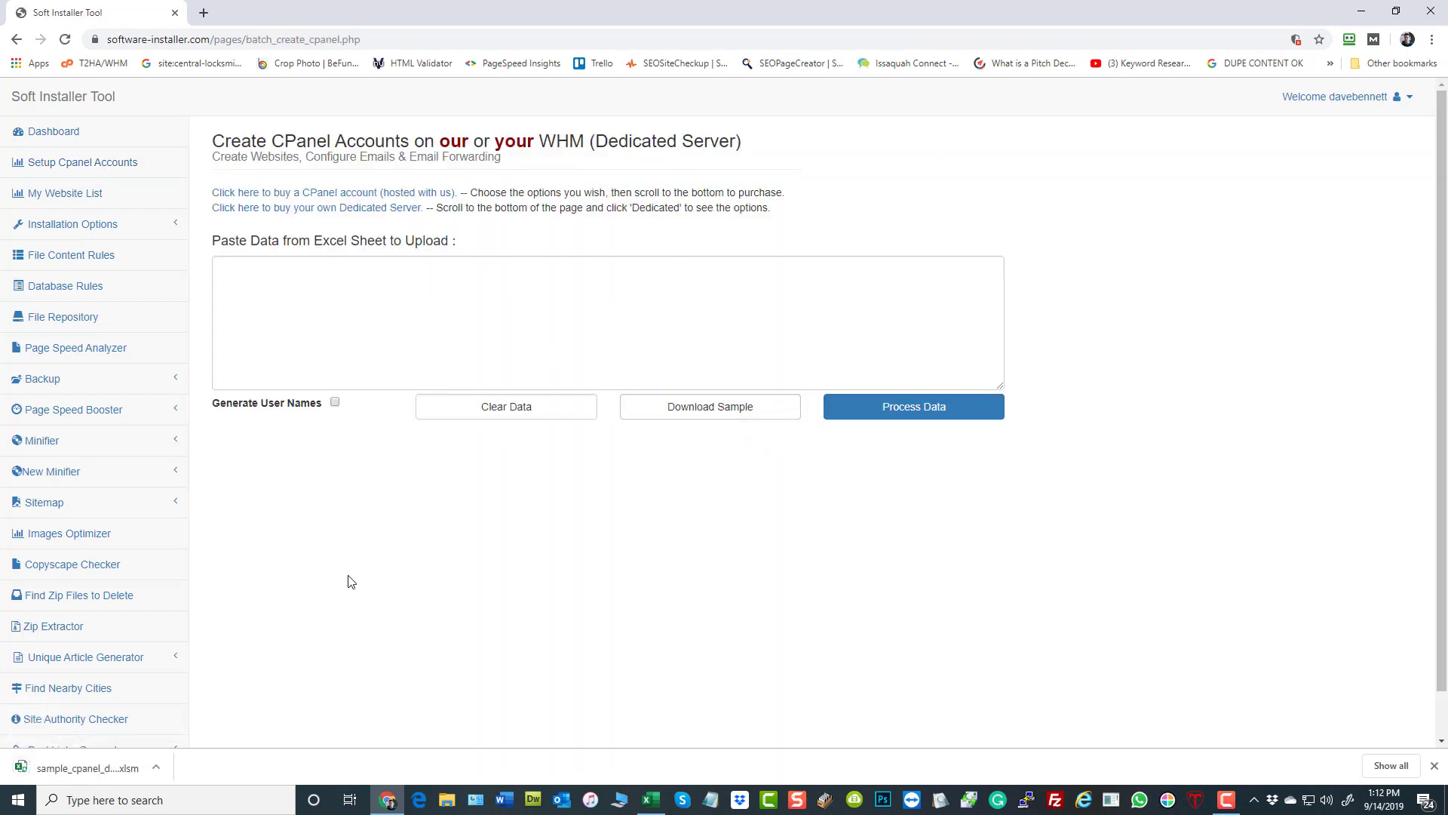
left_click(109, 768)
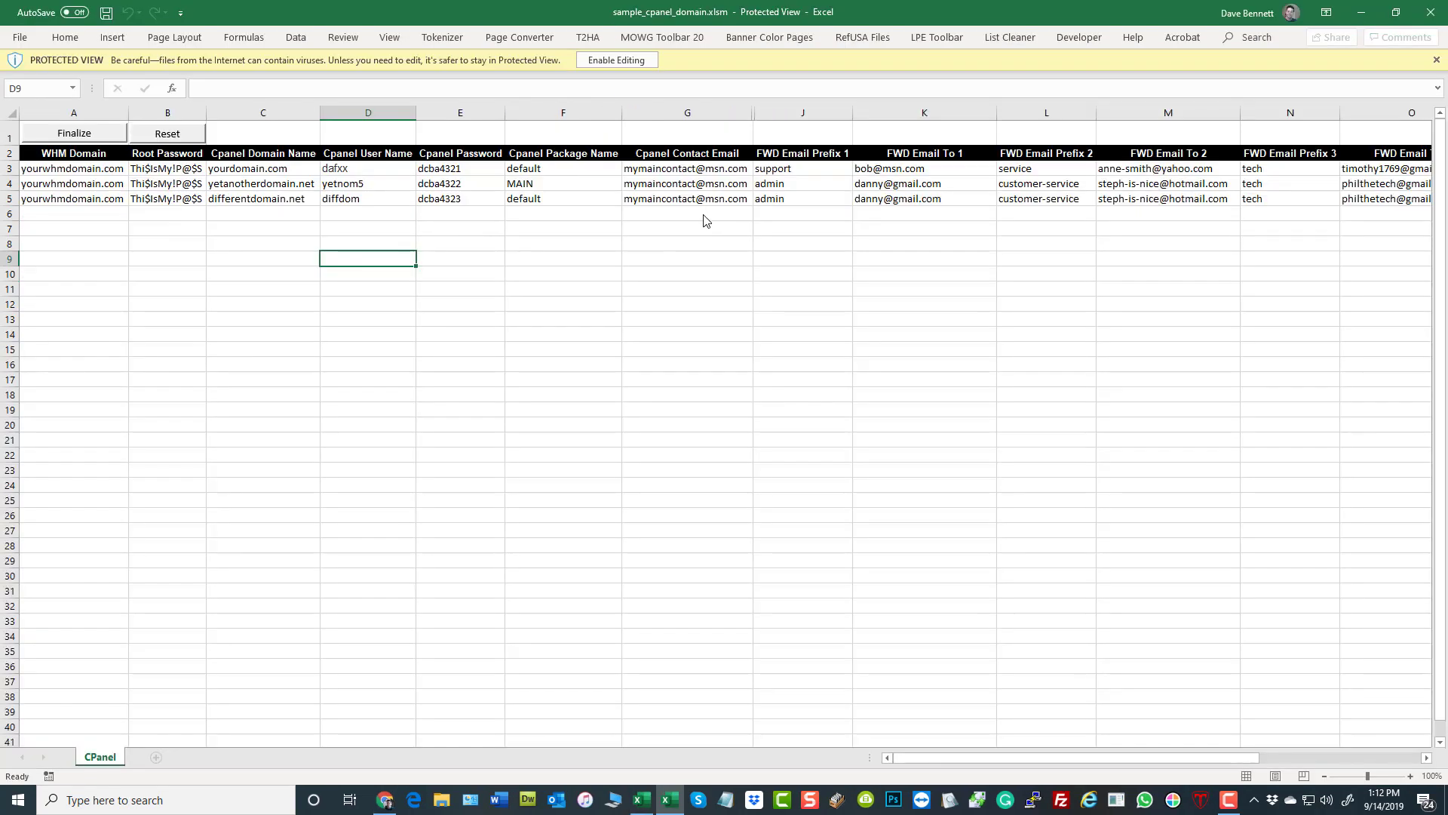
left_click(615, 62)
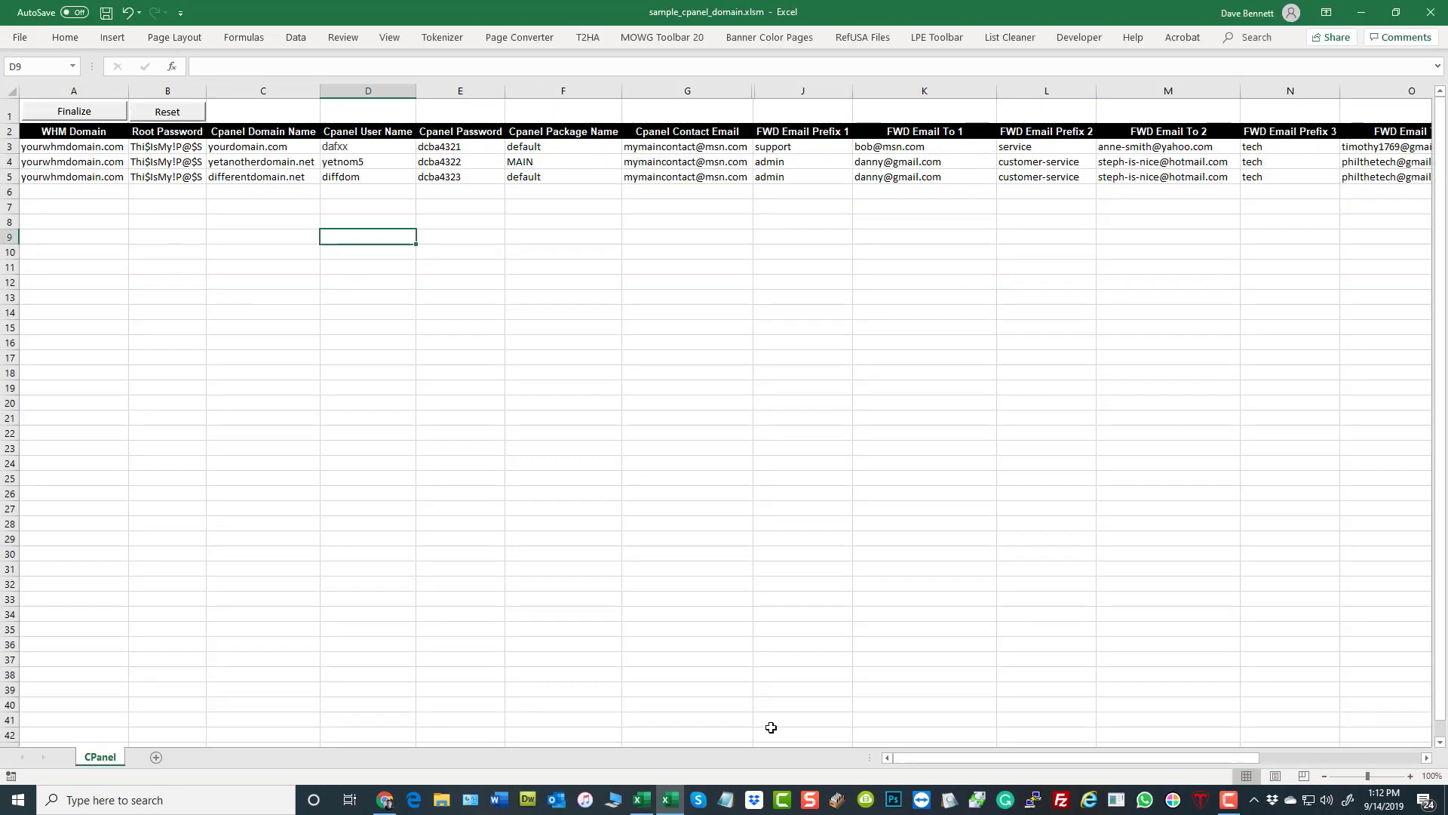
- Enter t2ha.com as the WHM Domain in A3 and fill it down the column to A102
type("t2ha")
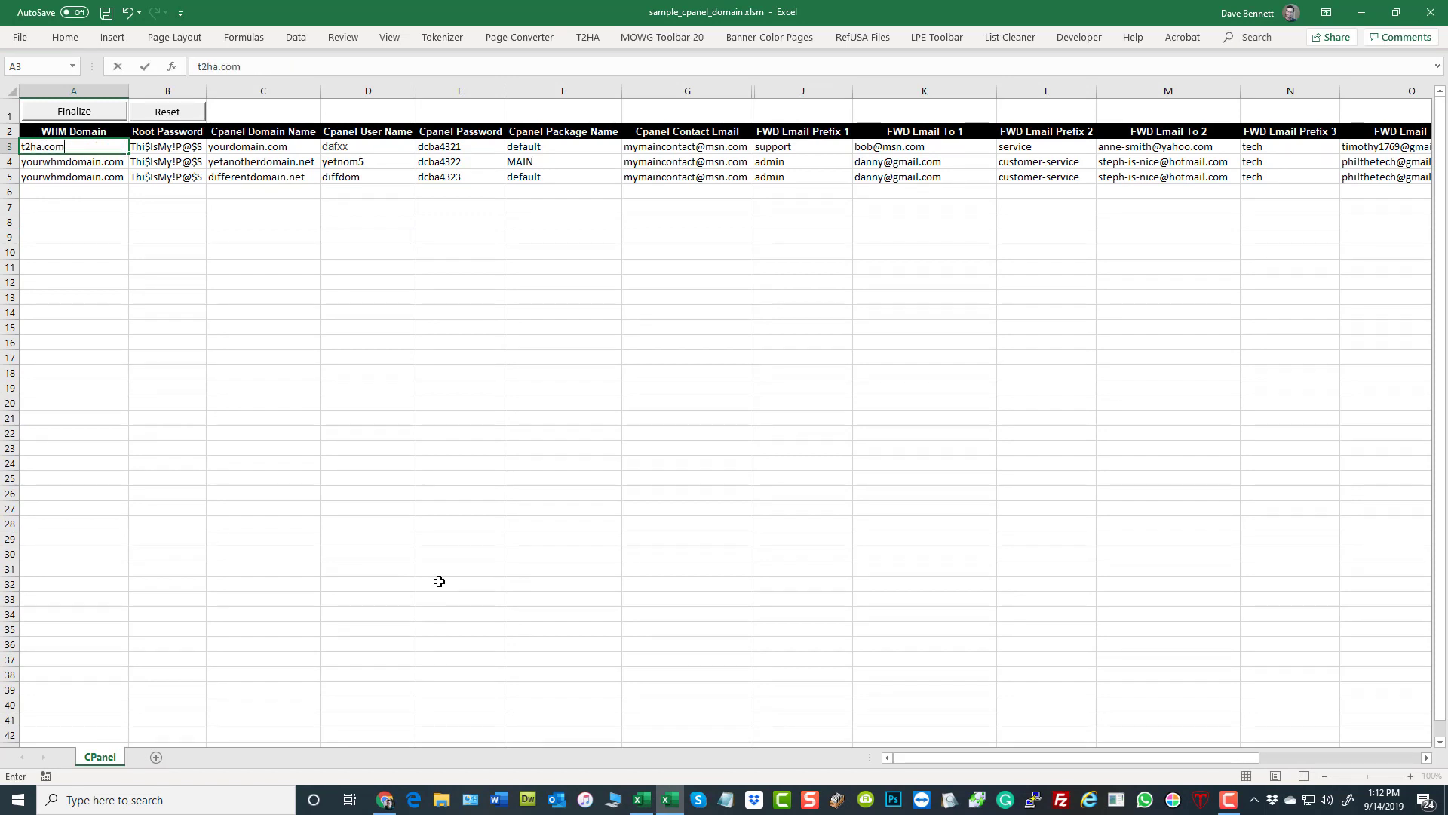
key("Return")
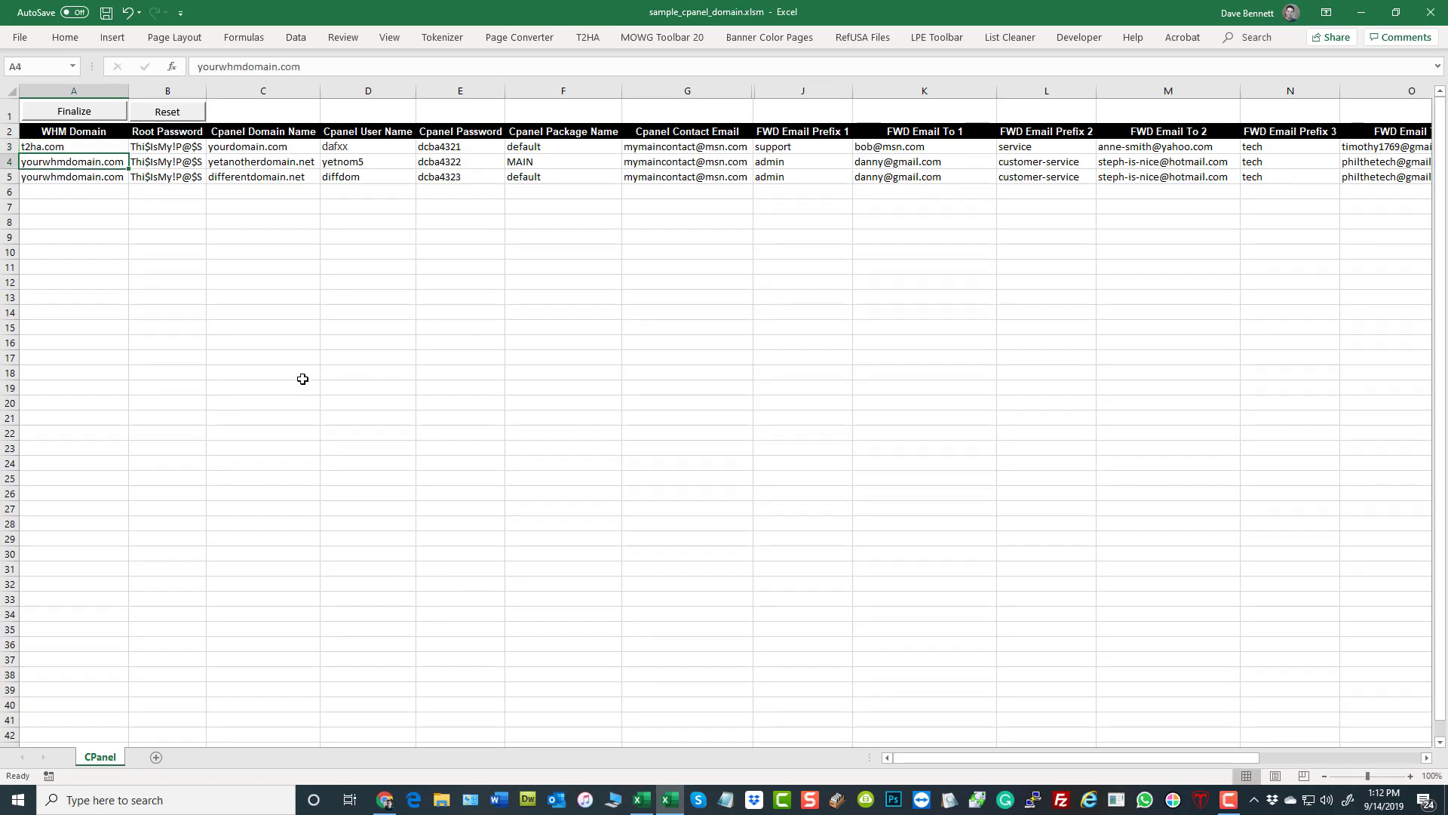
left_click(105, 148)
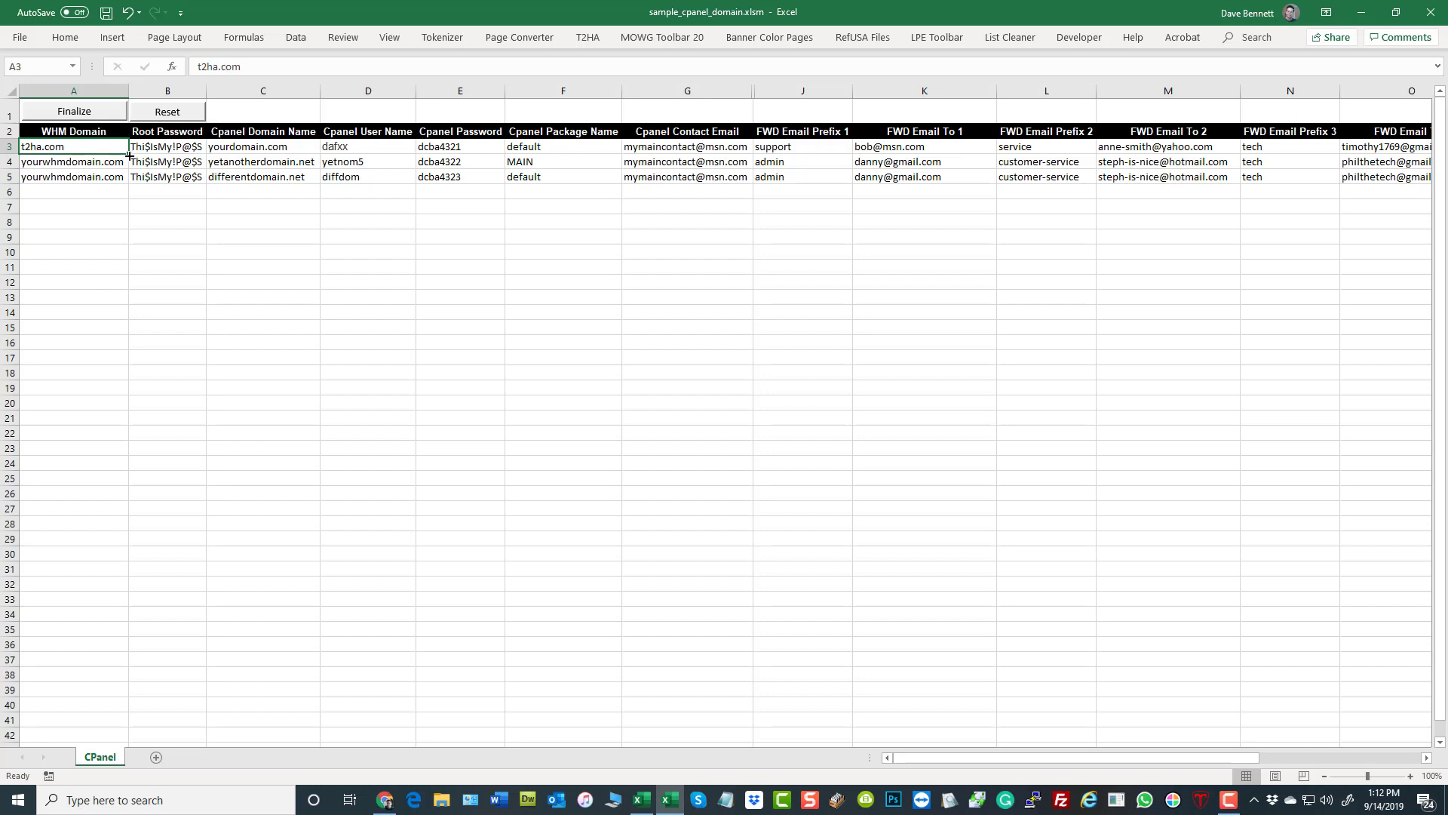
left_click_drag(129, 155, 93, 245)
left_click(407, 332)
scroll(702, 498, "up", 9)
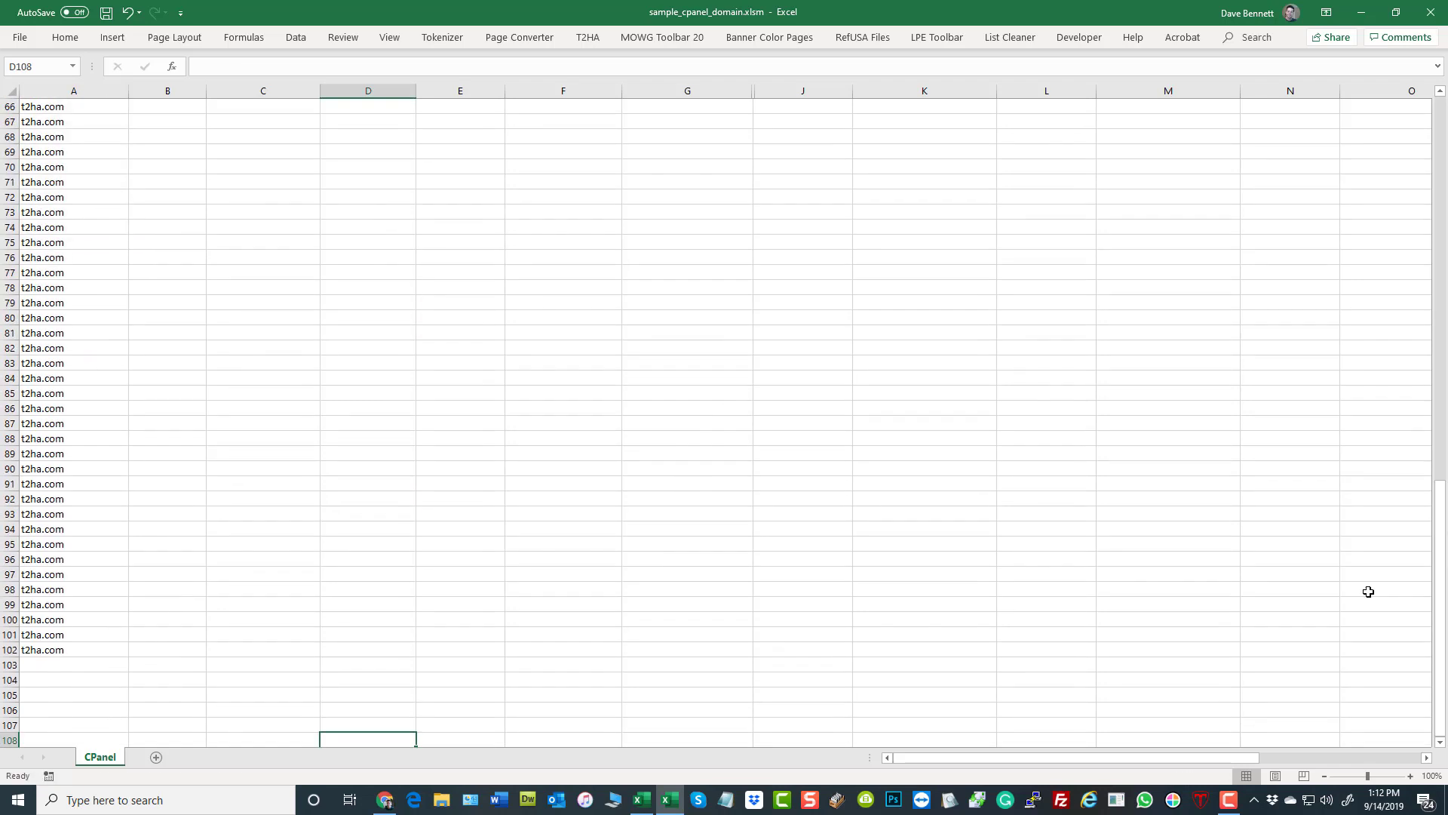
left_click_drag(1440, 567, 1397, 119)
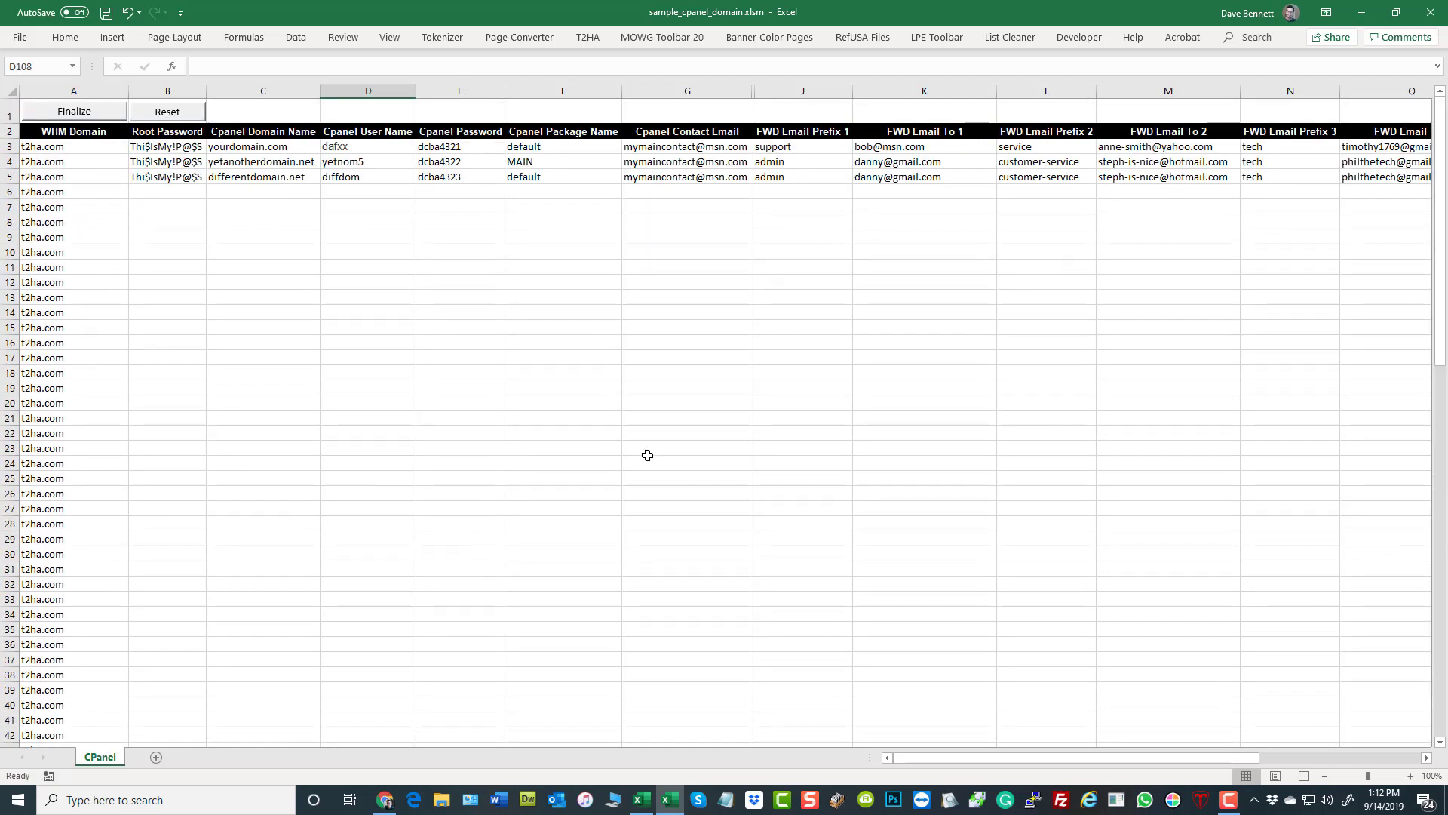
left_click(640, 454)
- Copy the domain, username and password rows A2:C101 from the GDR-CPanels.xlsx workbook
left_click(272, 147)
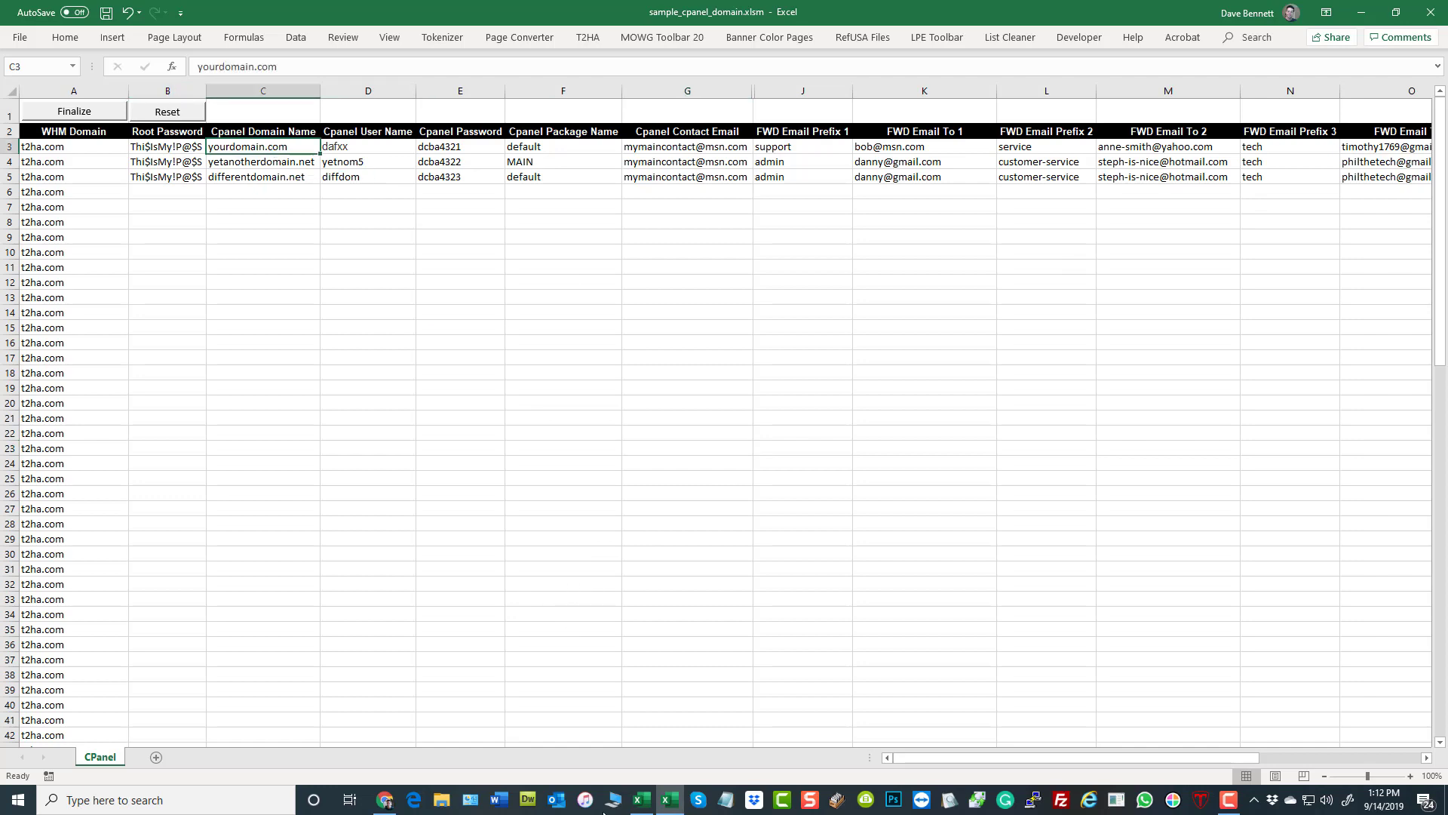
left_click(642, 800)
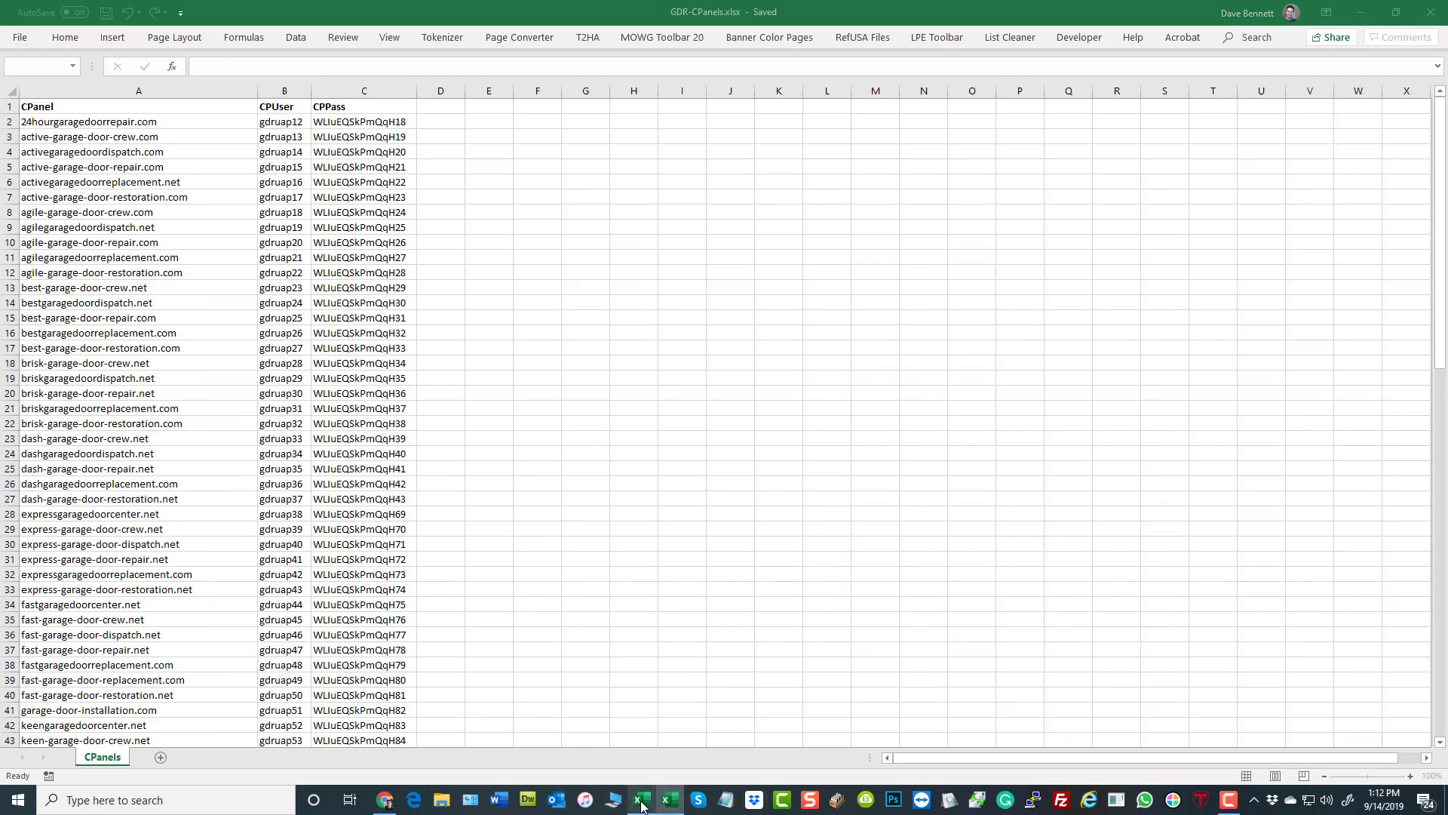
left_click(90, 118)
scroll(501, 392, "down", 20)
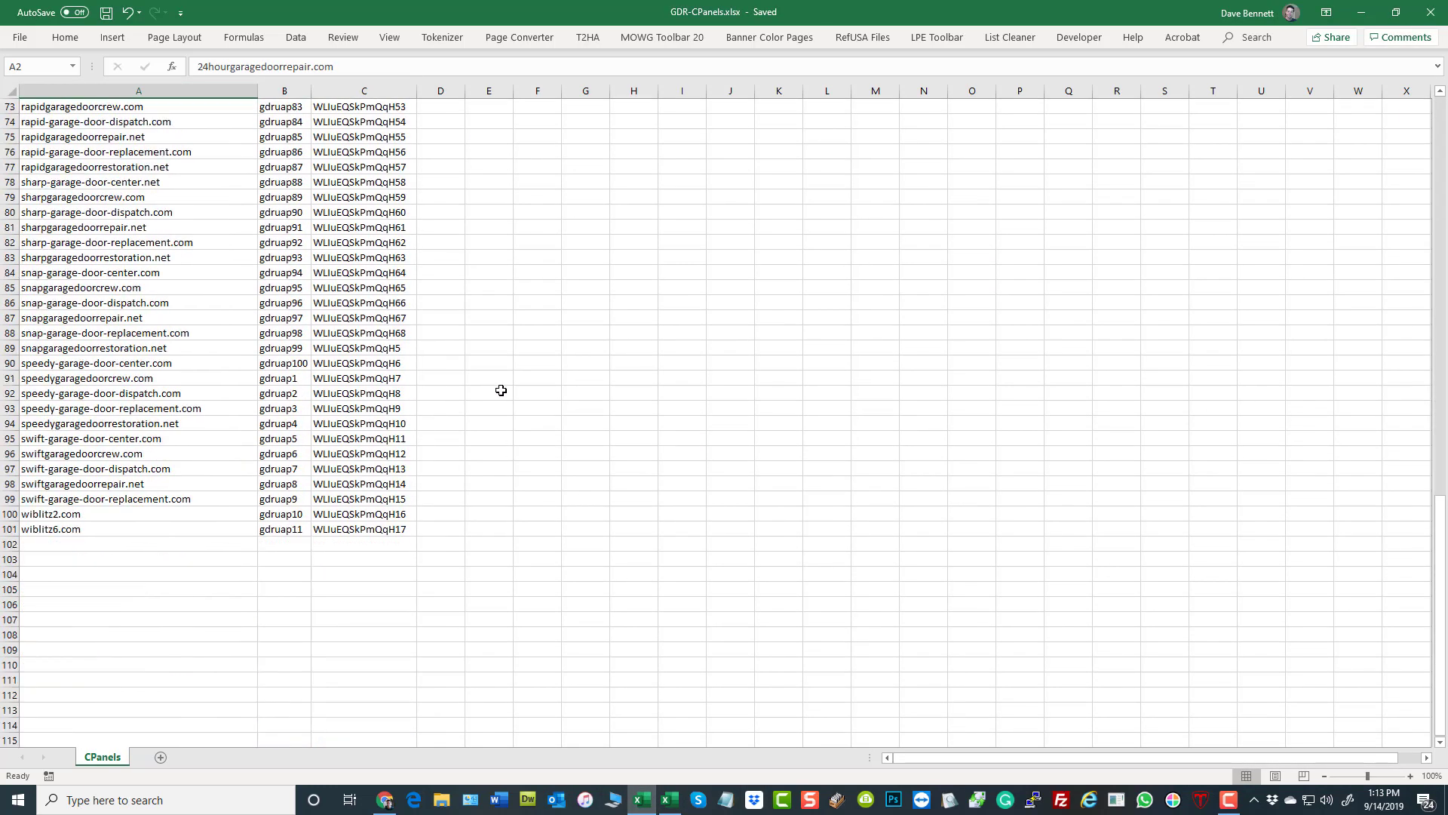
scroll(500, 390, "down", 4)
left_click(336, 347, "shift")
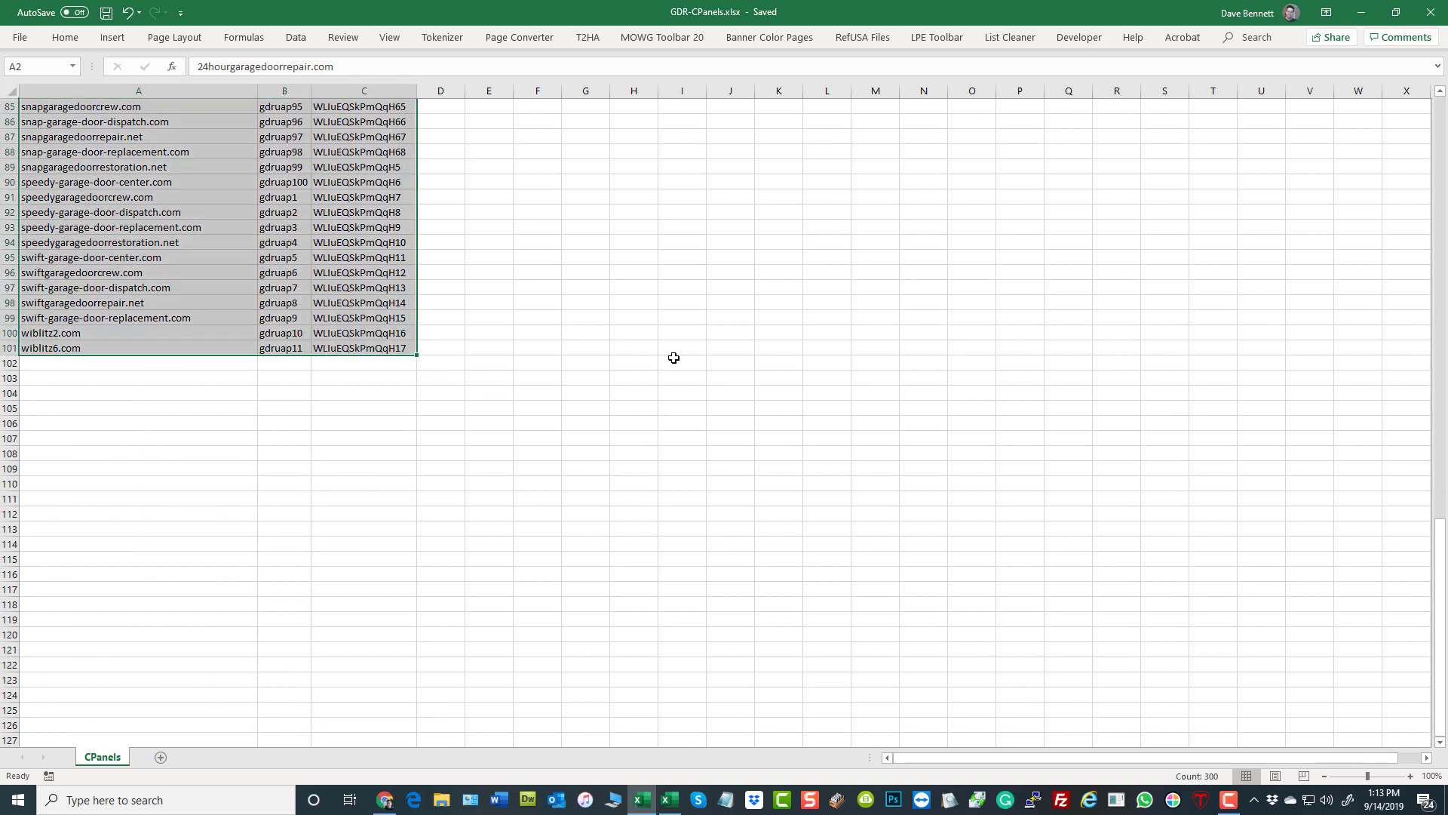
key("ctrl+c")
- Paste the copied rows as values from C3 in sample_cpanel_domain.xlsm, filling the Cpanel Domain Name, User Name and Password columns
left_click(386, 799)
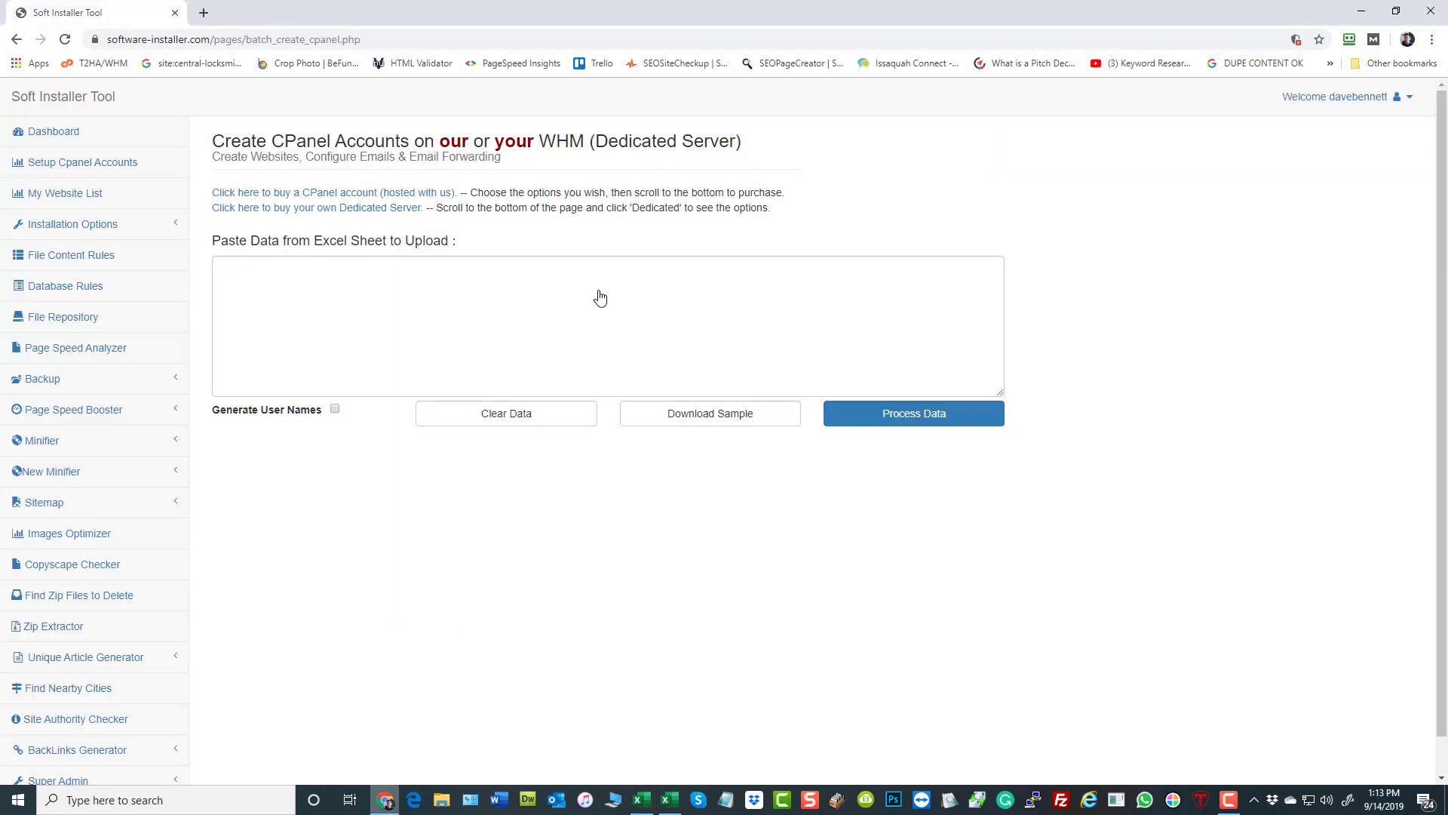
left_click(669, 800)
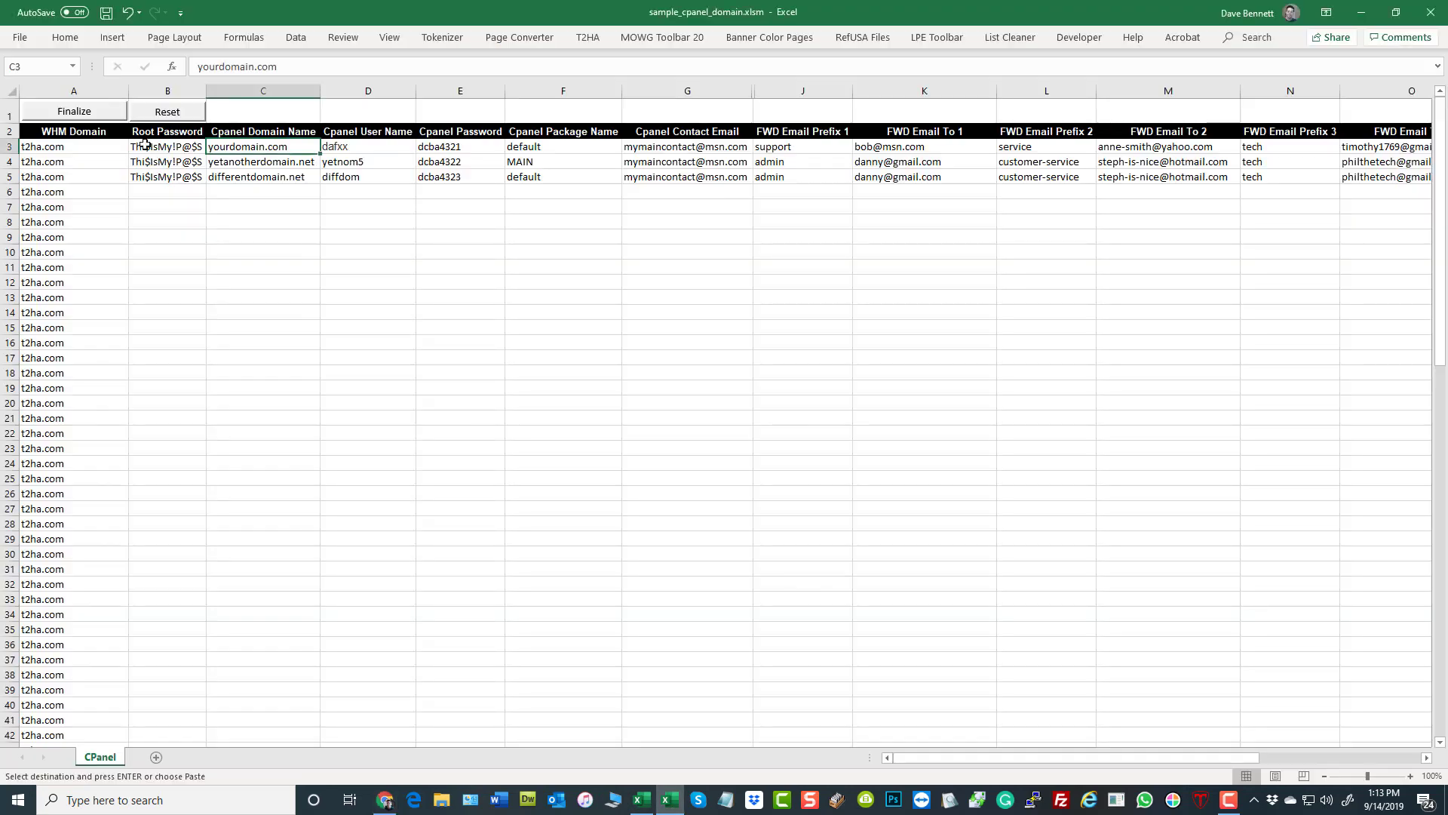
right_click(264, 146)
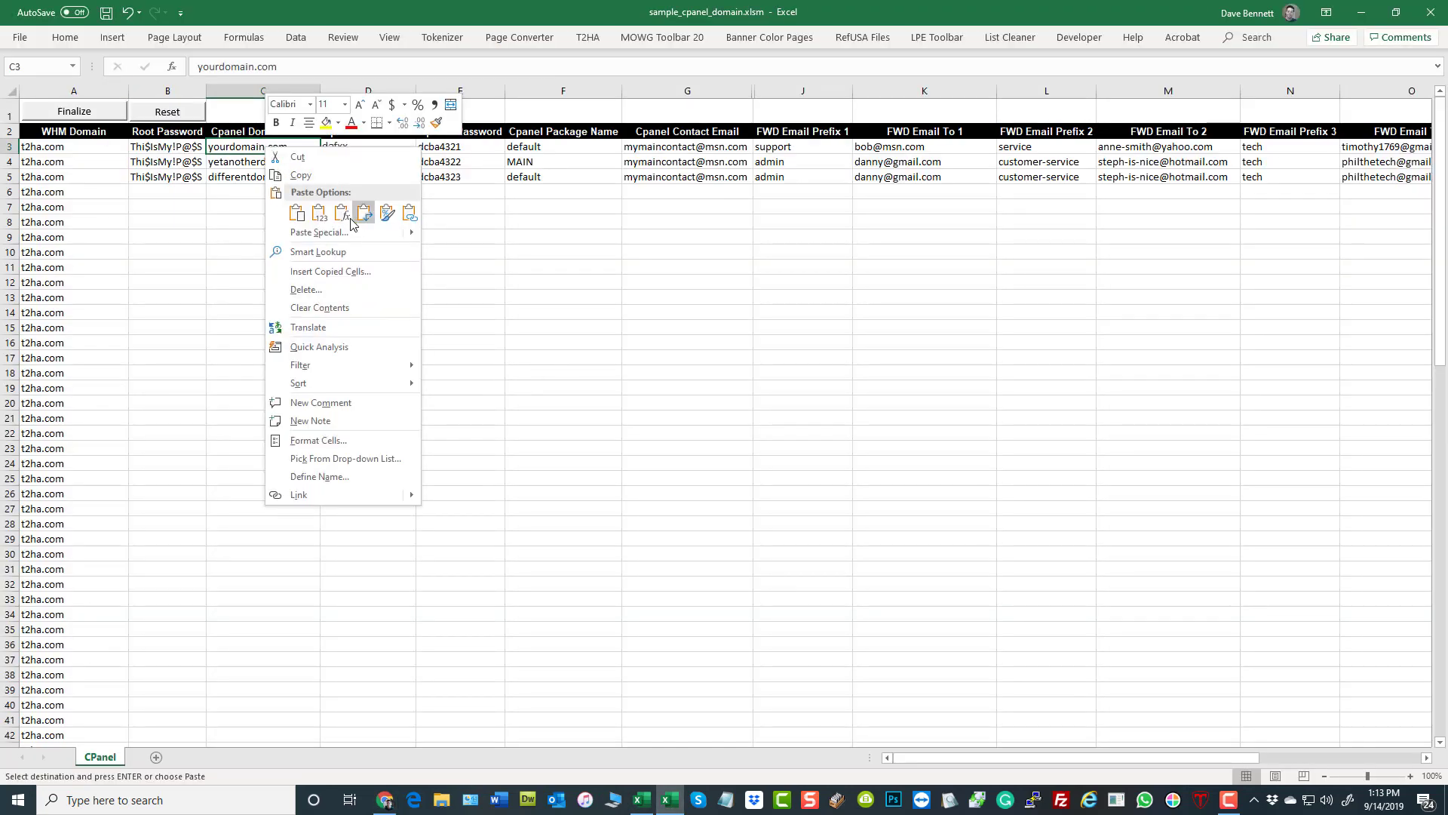
left_click(319, 215)
left_click(758, 433)
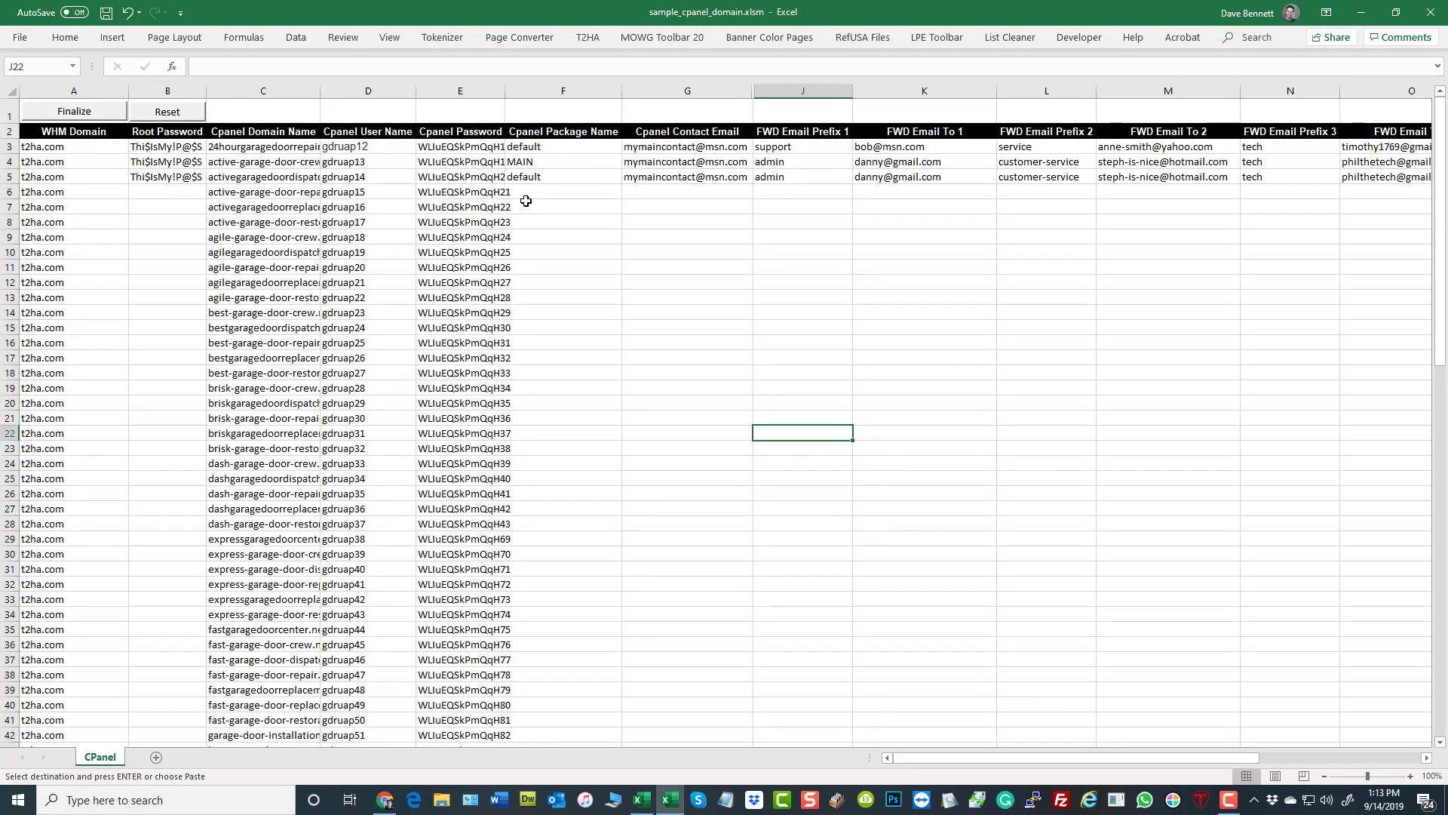
- Set the Cpanel Package Name in F3 to MAIN and fill it down the column to F102
left_click(557, 165)
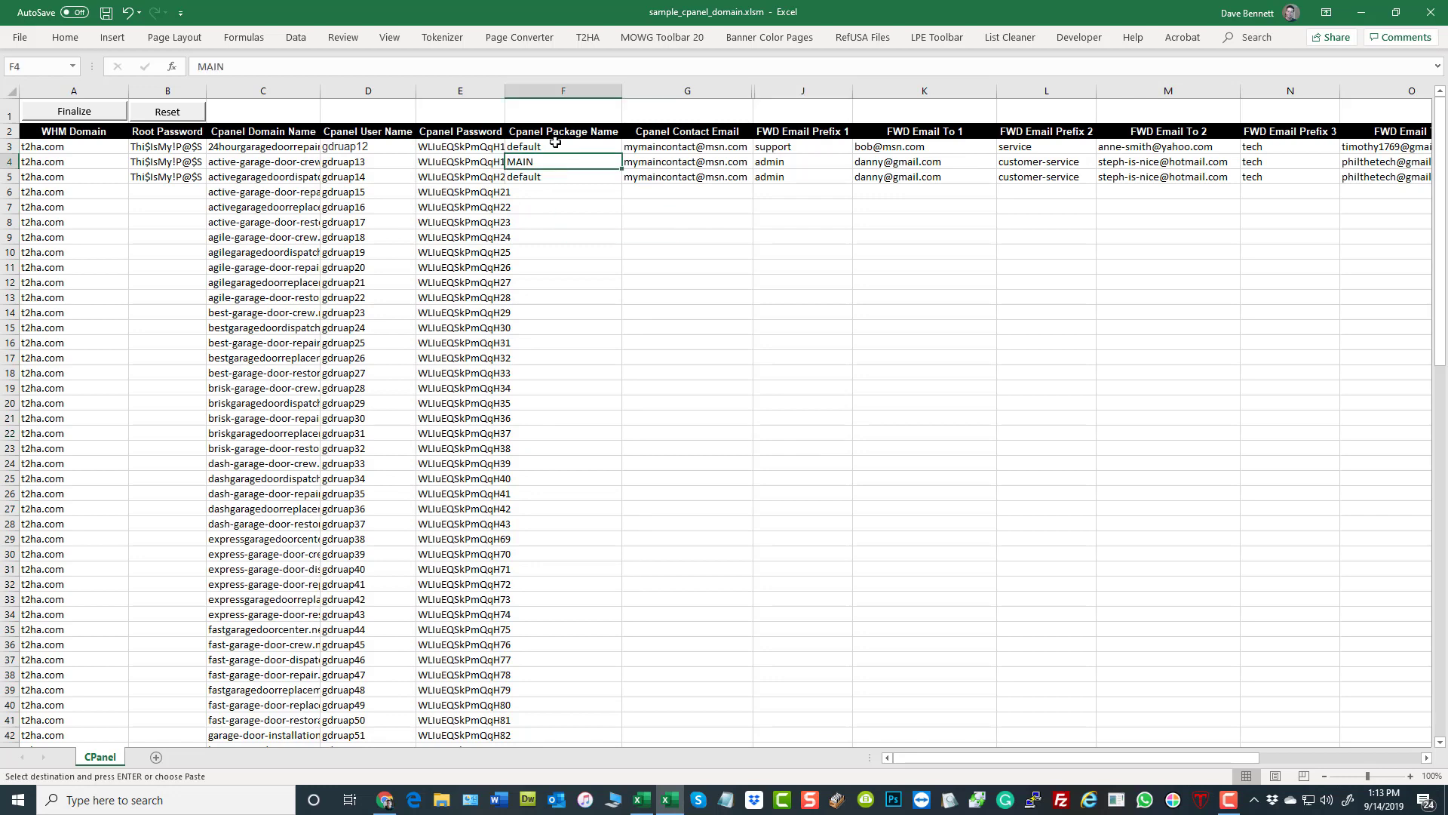
left_click(556, 149)
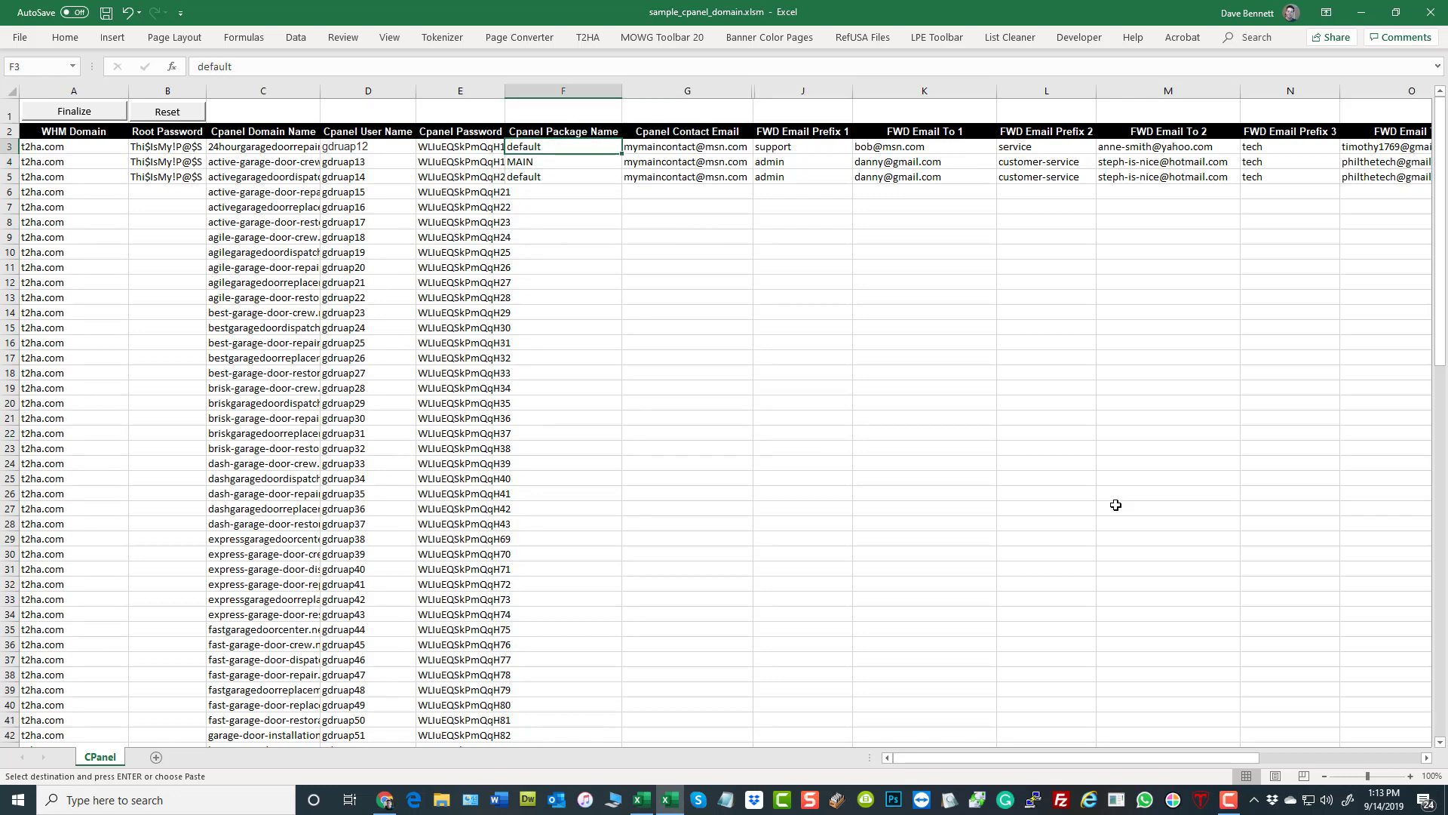
type("MAIN")
key("Return")
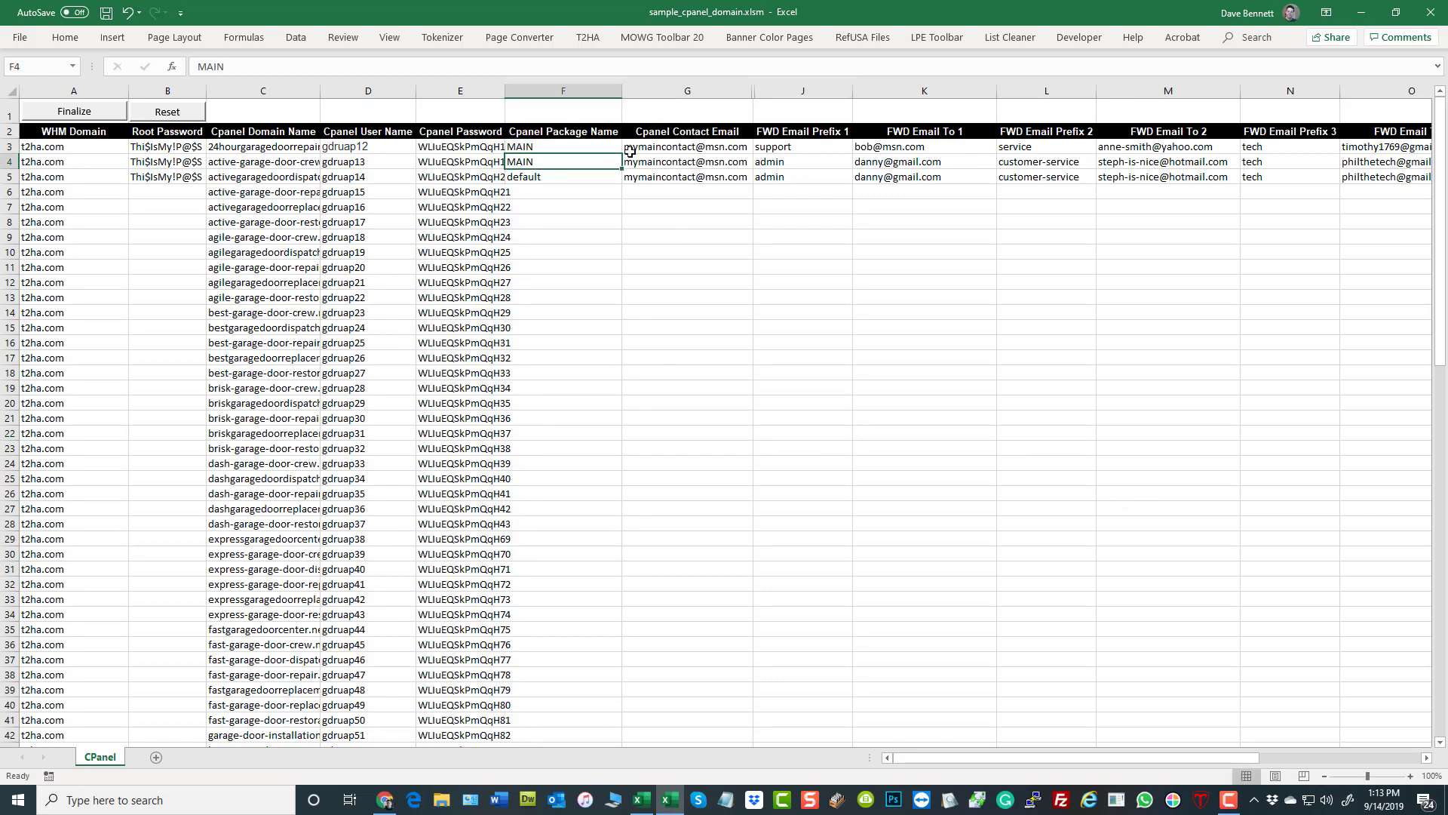
left_click_drag(557, 145, 660, 727)
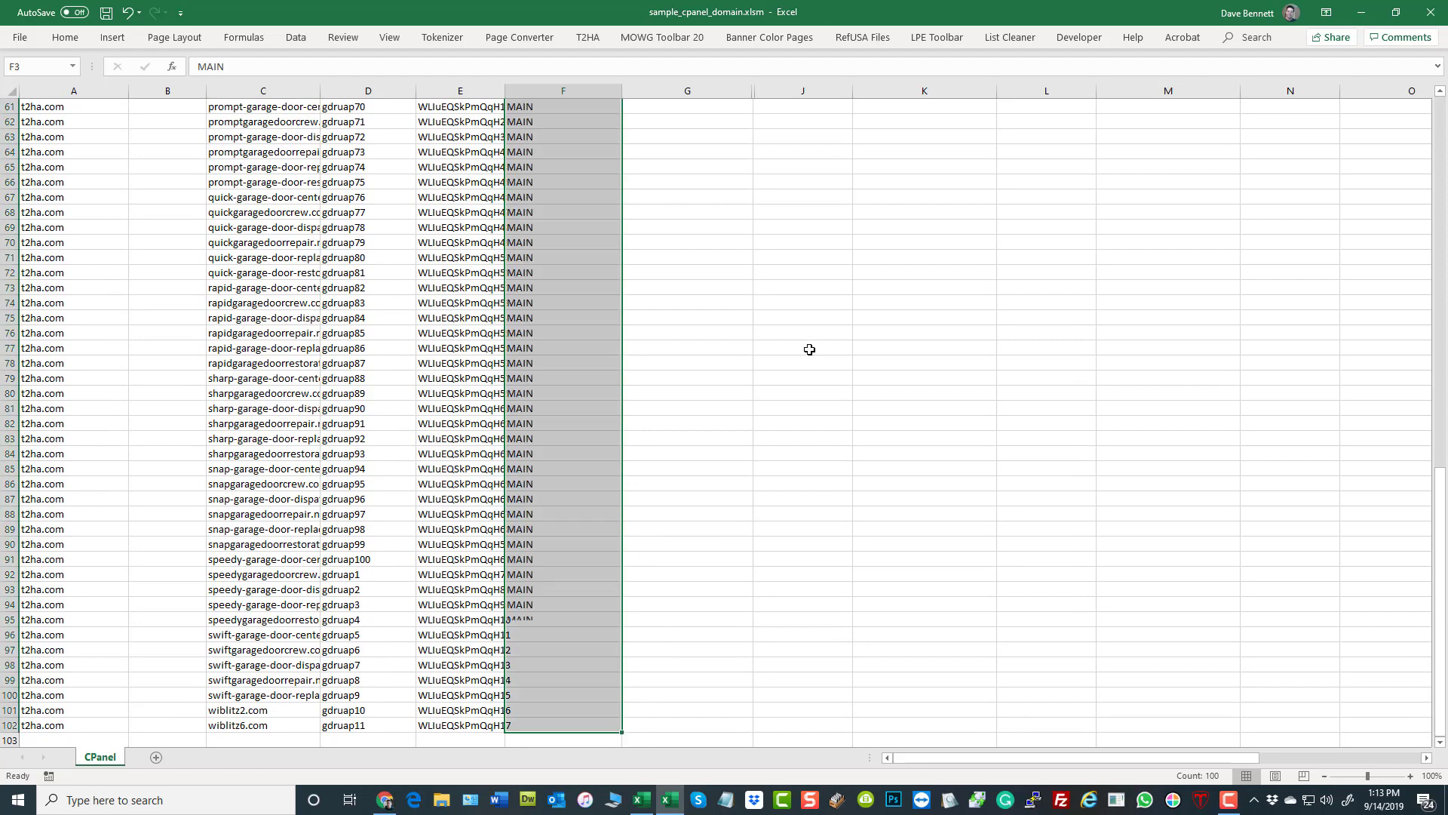
left_click(808, 349)
scroll(812, 347, "up", 20)
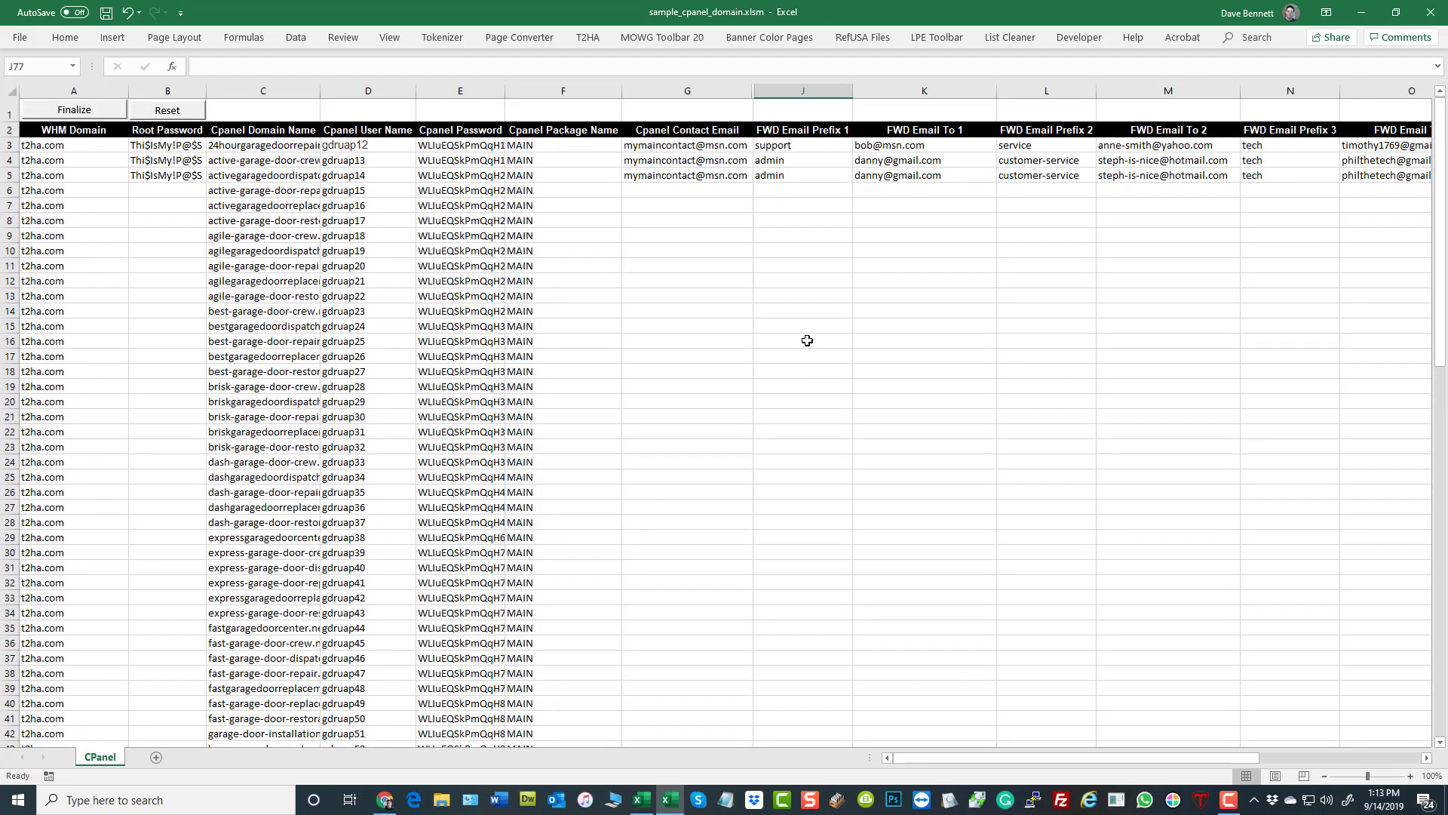
- Enter the contact e-mail address in G3 under Cpanel Contact Email and remove its hyperlink
left_click(701, 147)
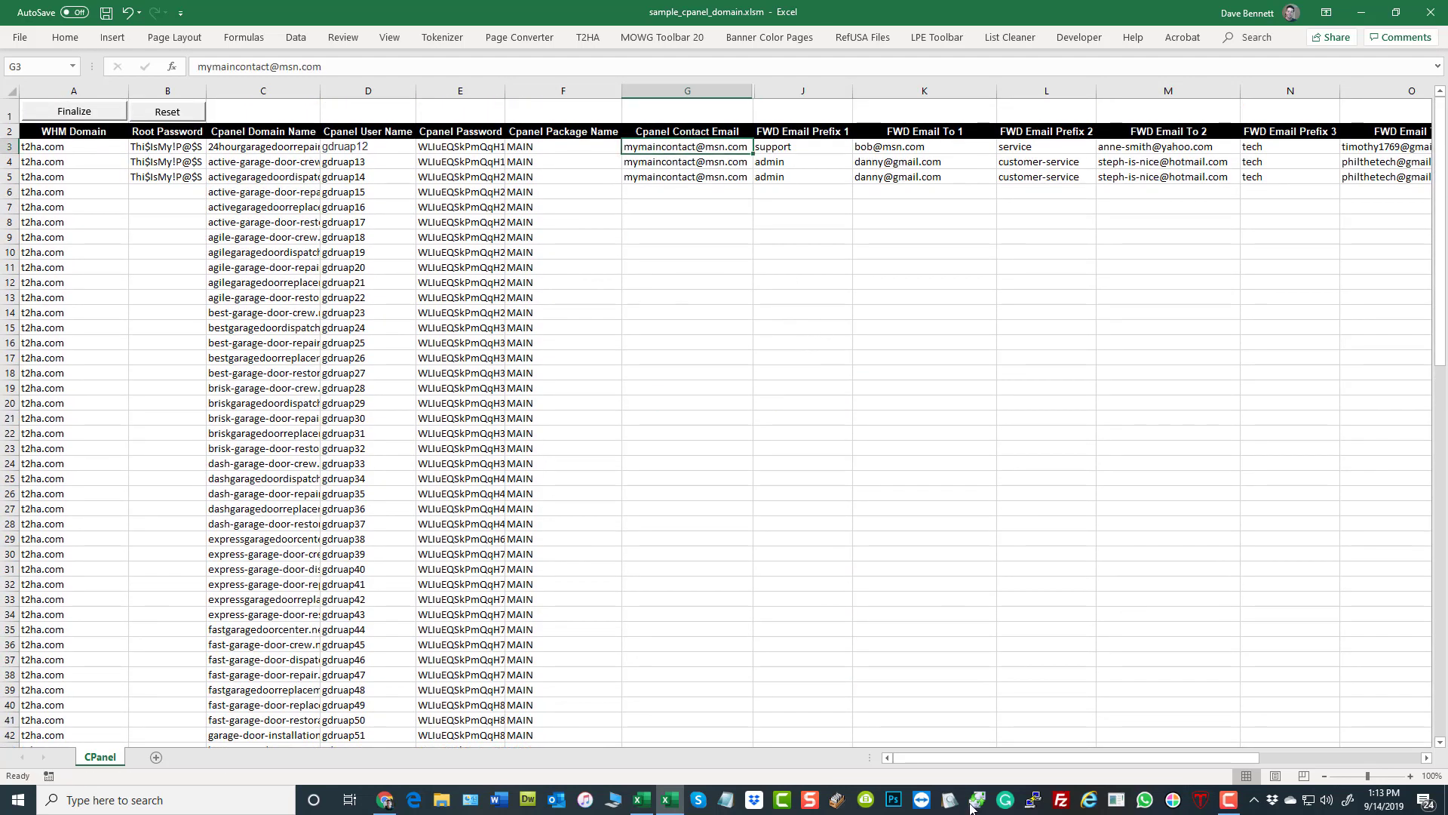
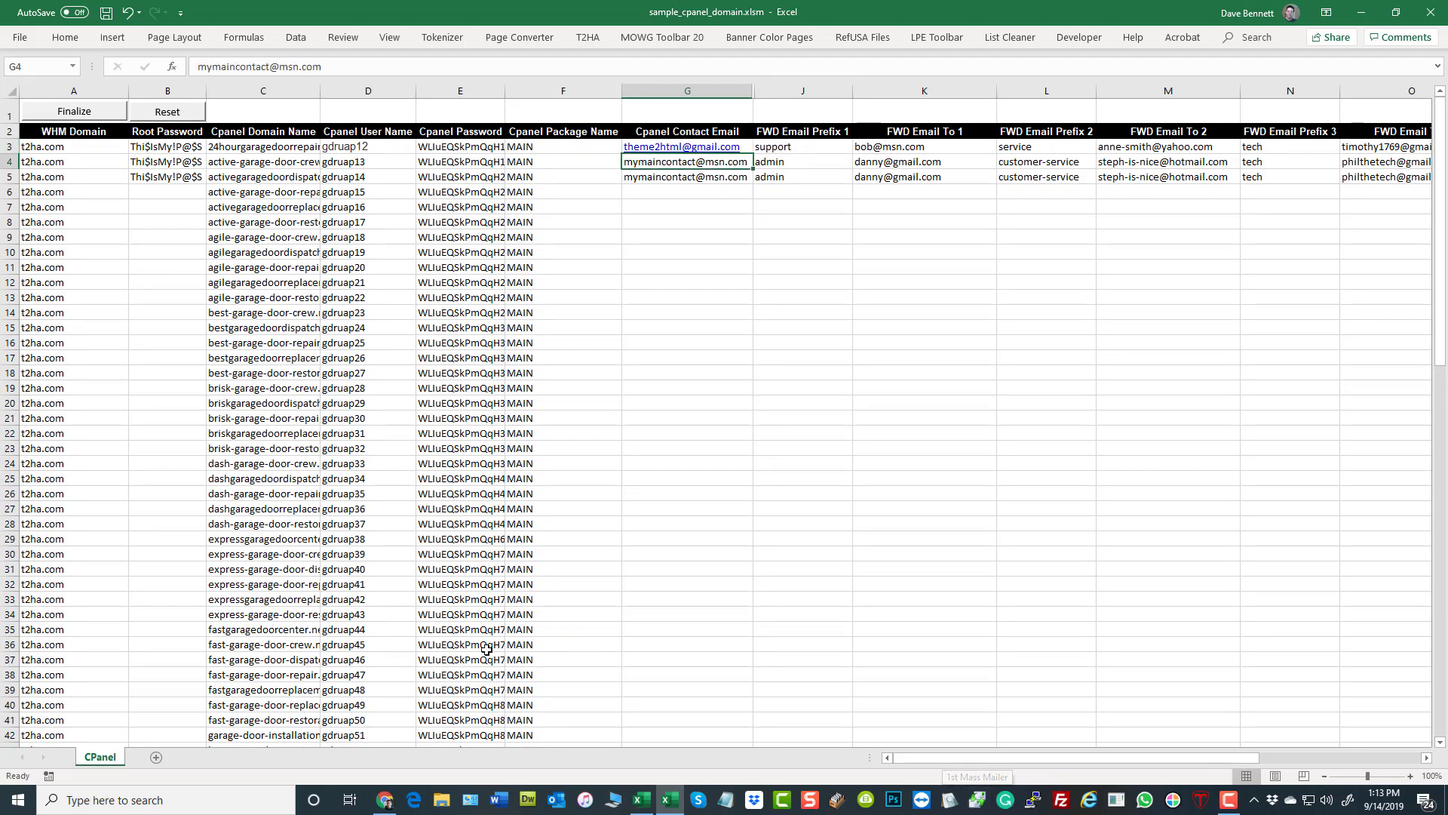
left_click(903, 392)
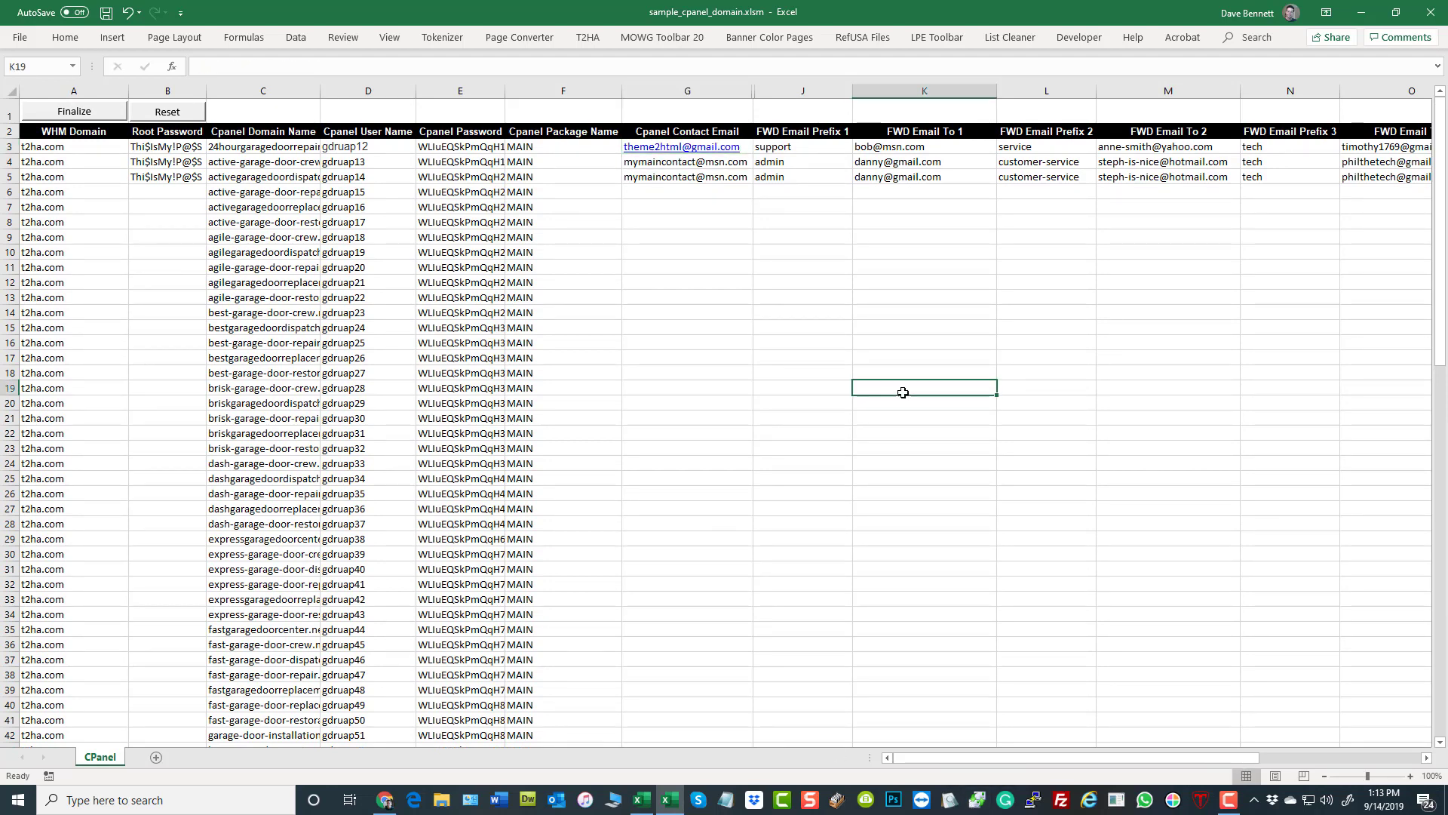
right_click(691, 153)
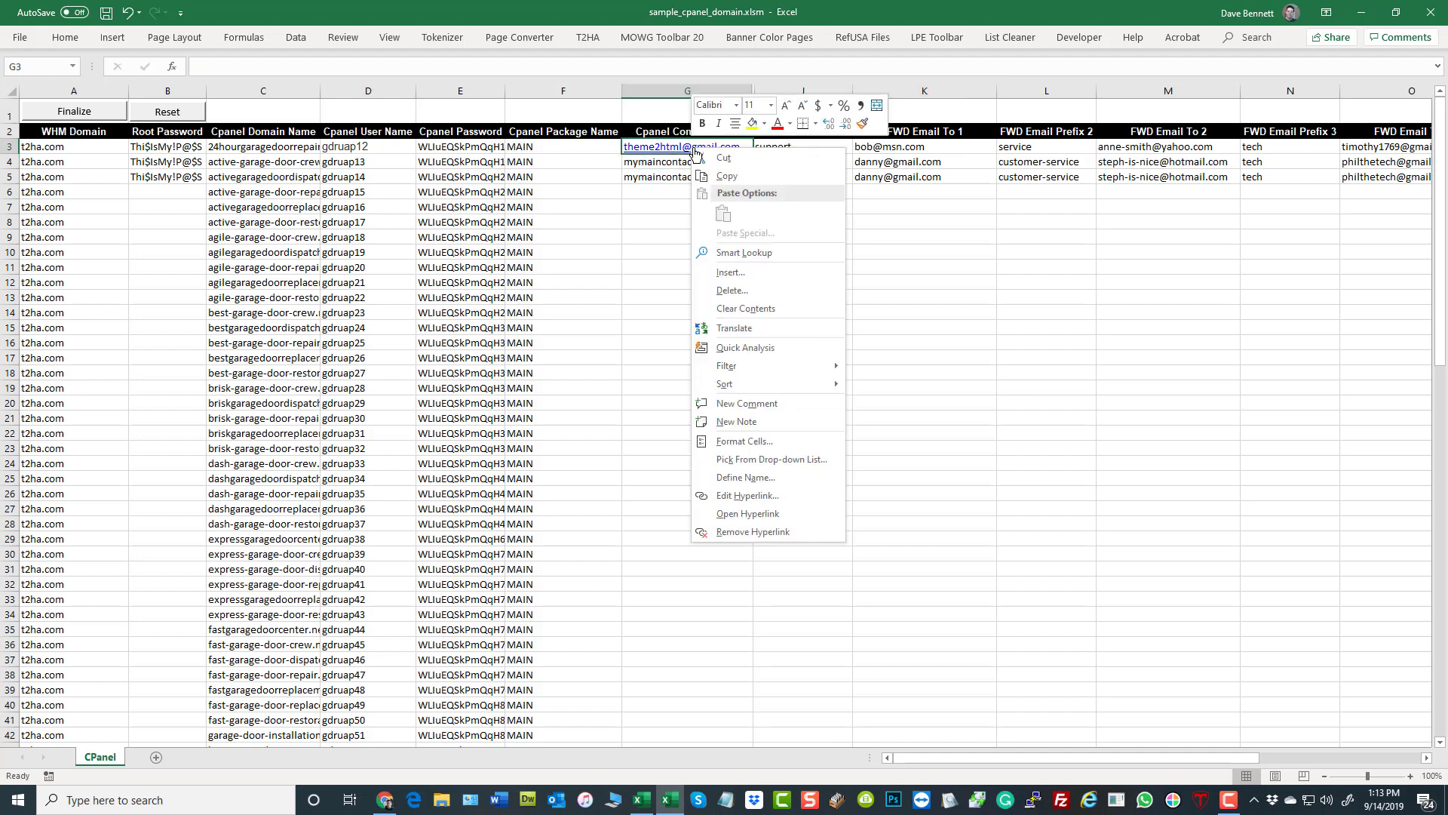
left_click(777, 530)
left_click(964, 462)
- Fill the contact e-mail from G3 down the column to G102
left_click(734, 149)
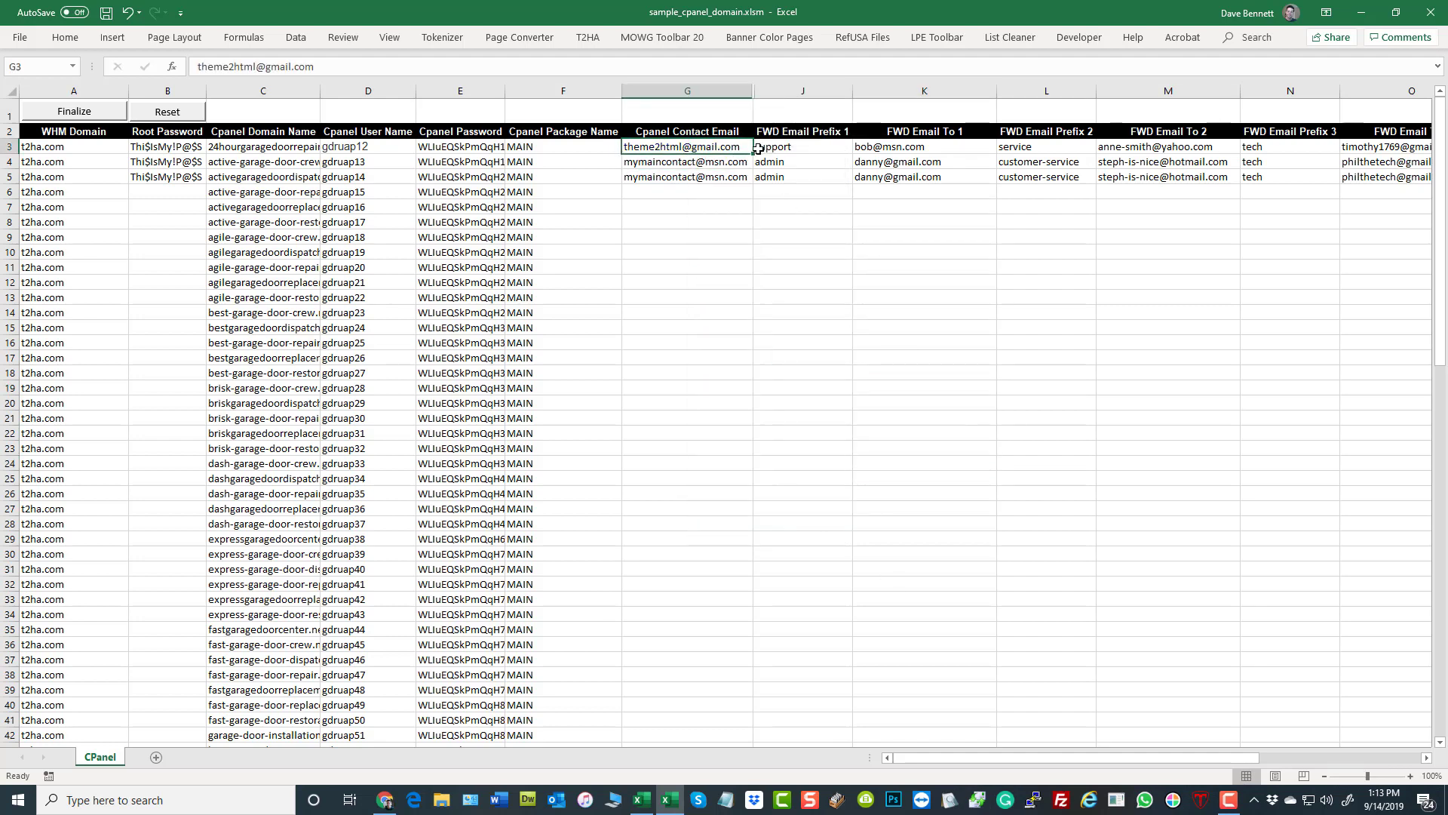
left_click_drag(755, 153, 709, 730)
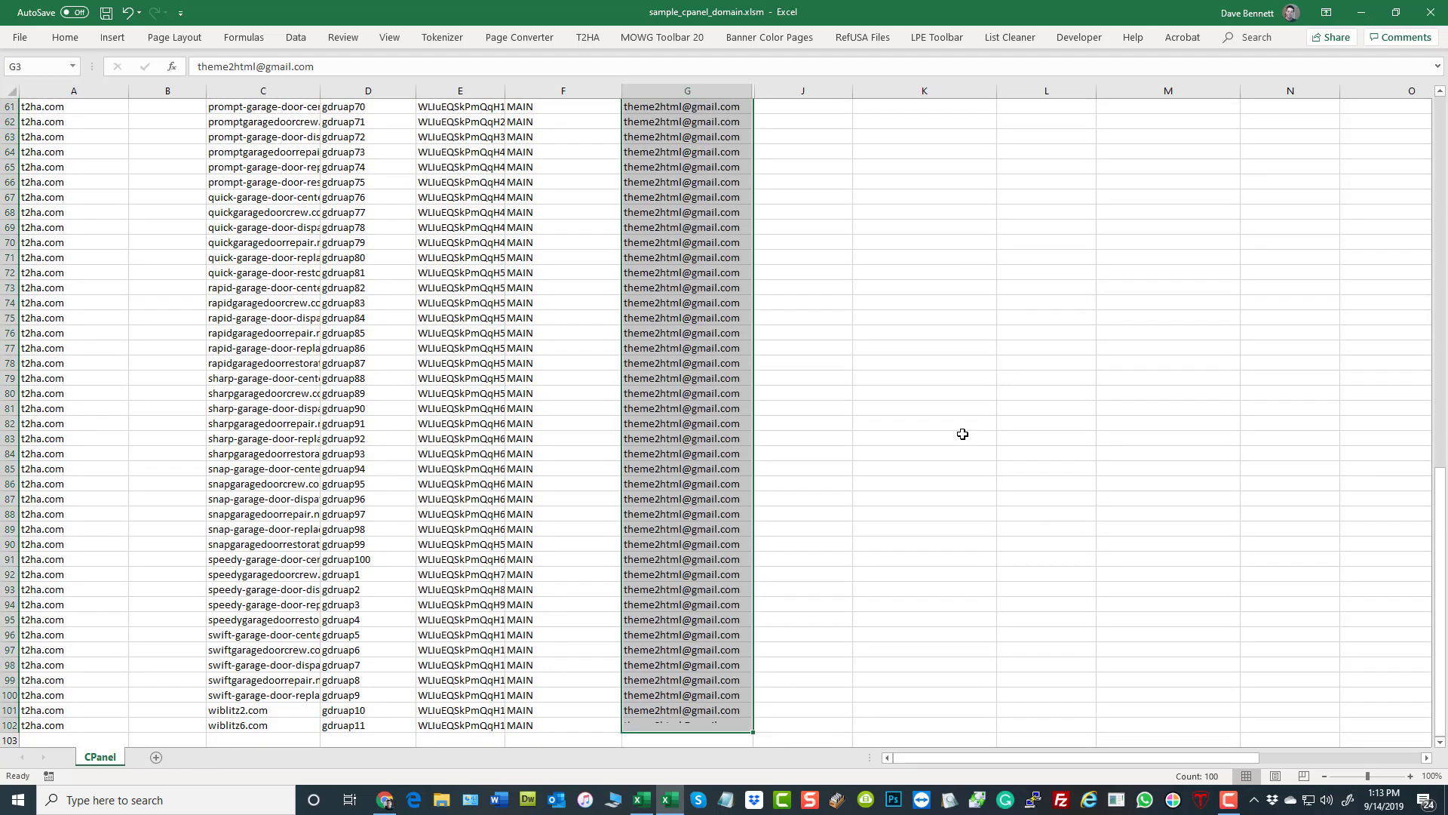
left_click(960, 436)
scroll(1013, 417, "up", 20)
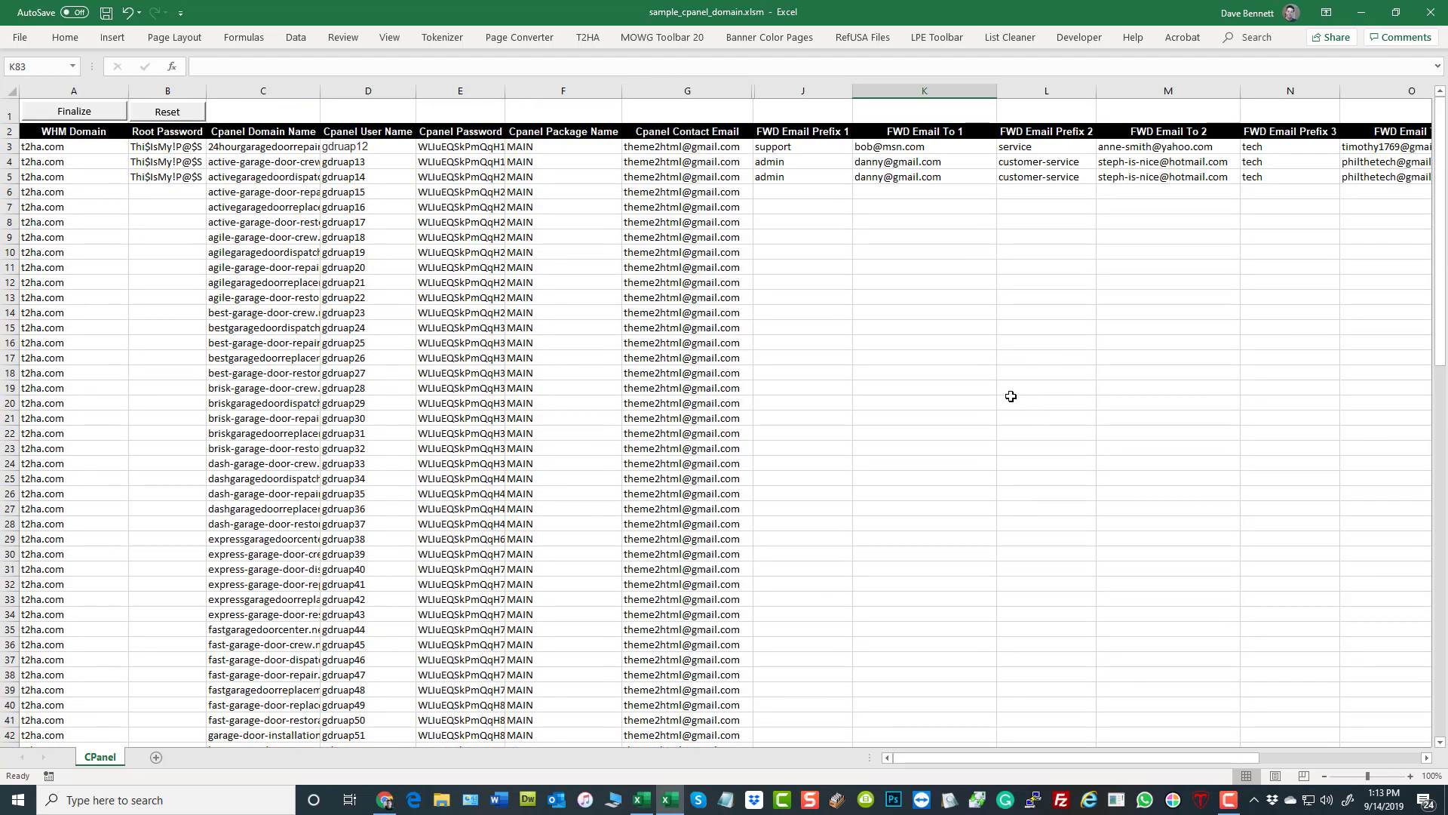
- Delete columns J through W containing the forwarding e-mail and e-mail account fields
left_click(935, 258)
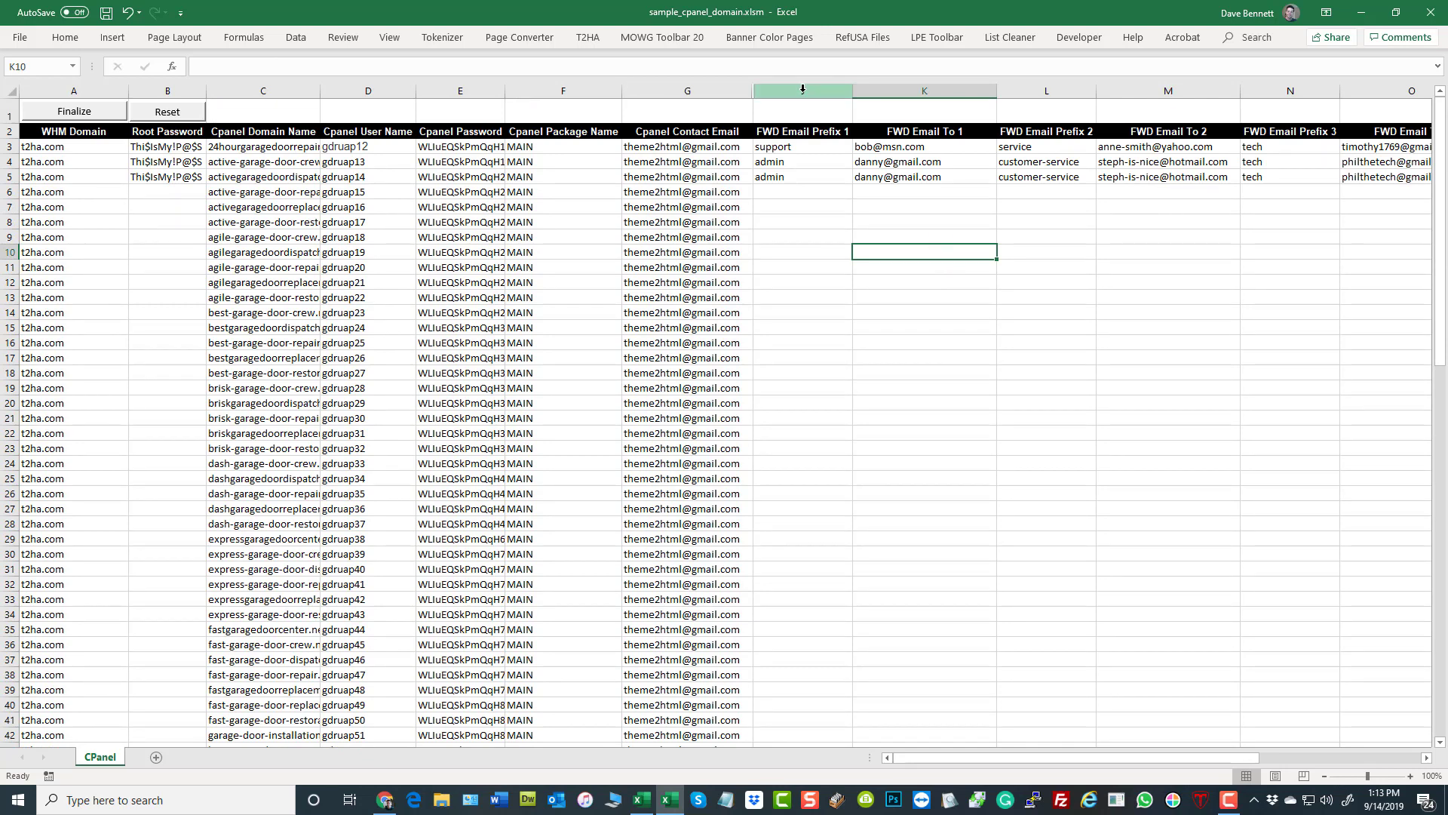
left_click_drag(803, 89, 1267, 224)
right_click(913, 418)
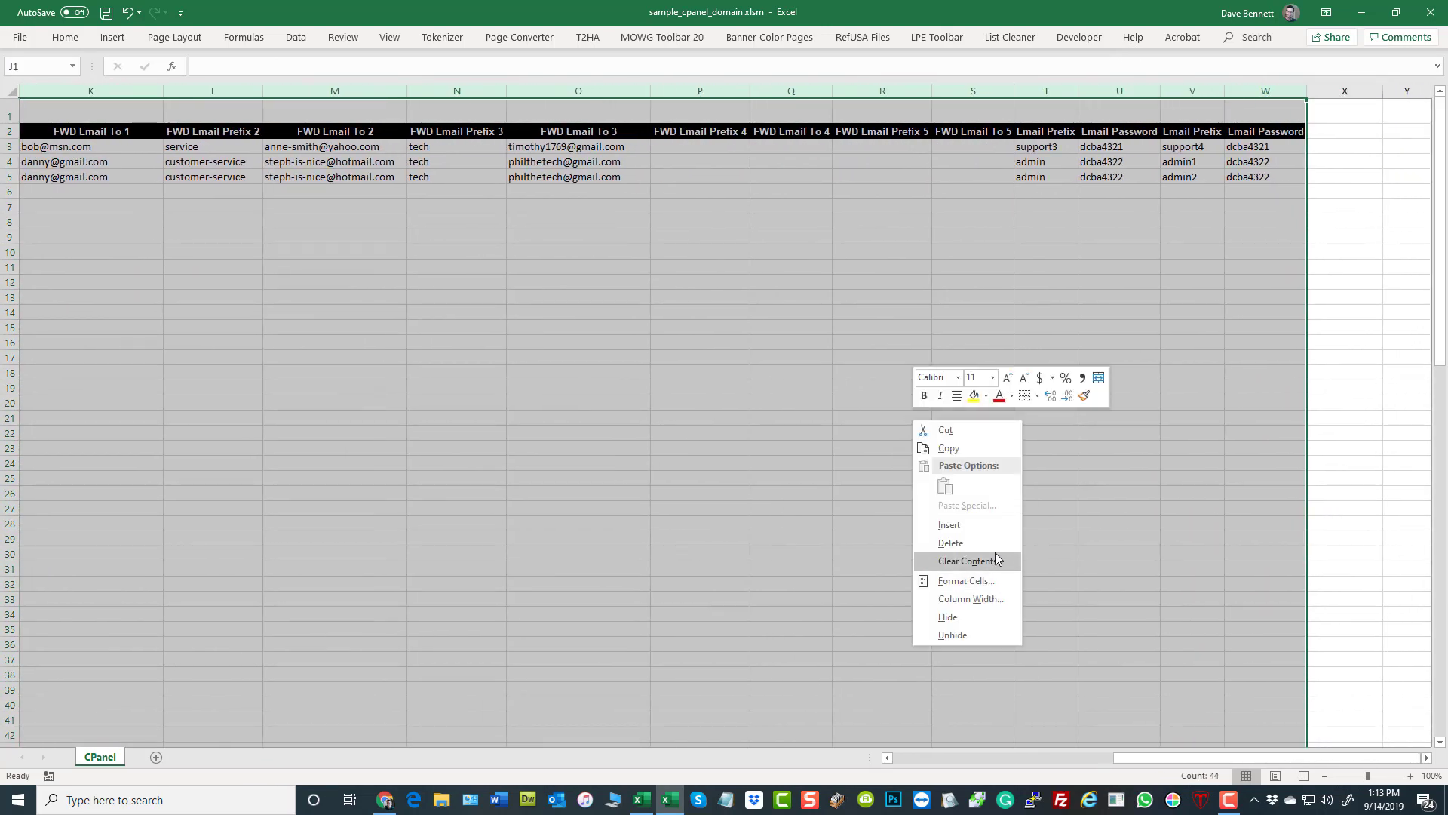
left_click(993, 544)
left_click(390, 313)
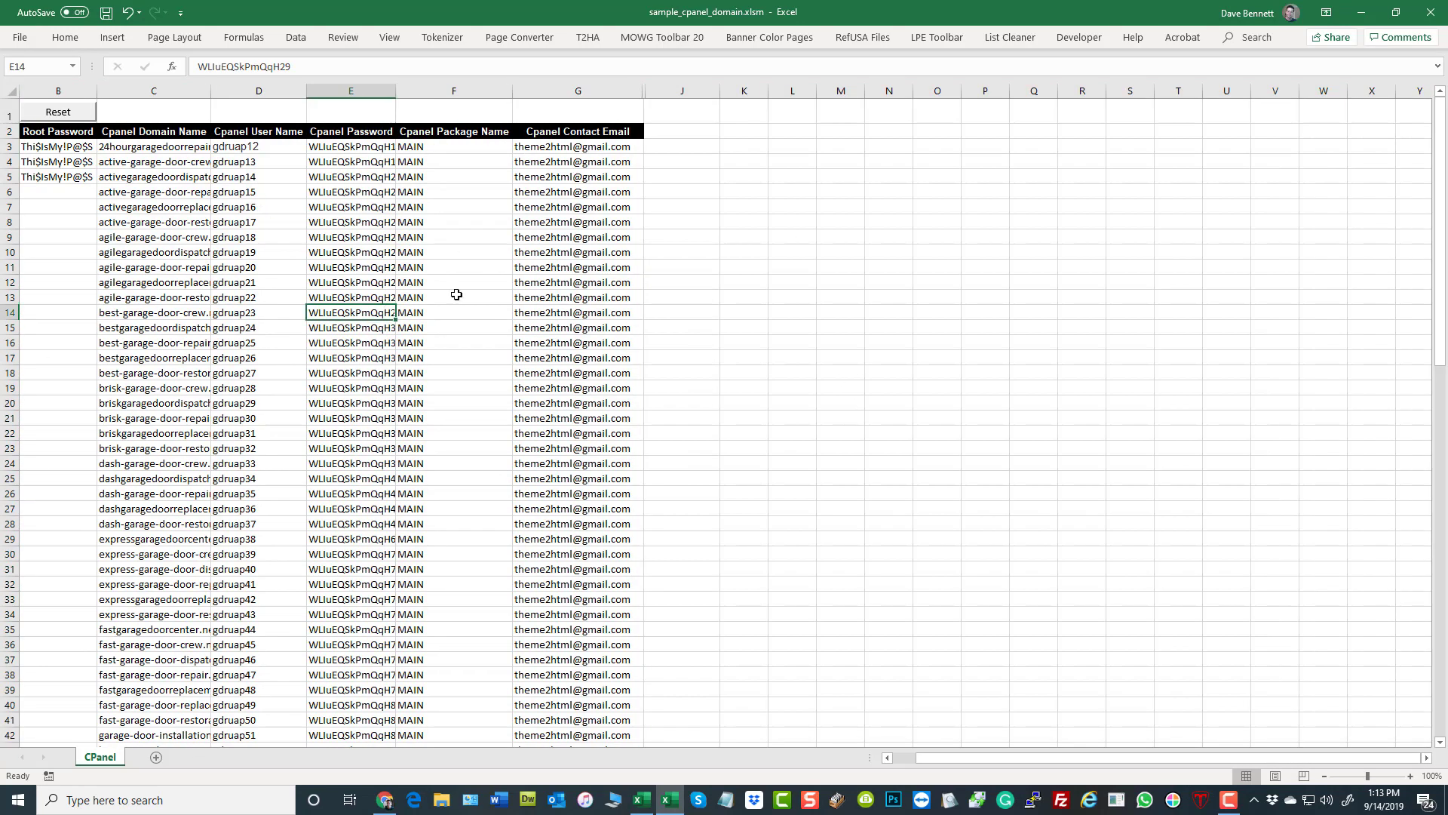
left_click_drag(978, 765, 954, 765)
- Fill the Root Password from B3 down the column to B102
left_click(163, 209)
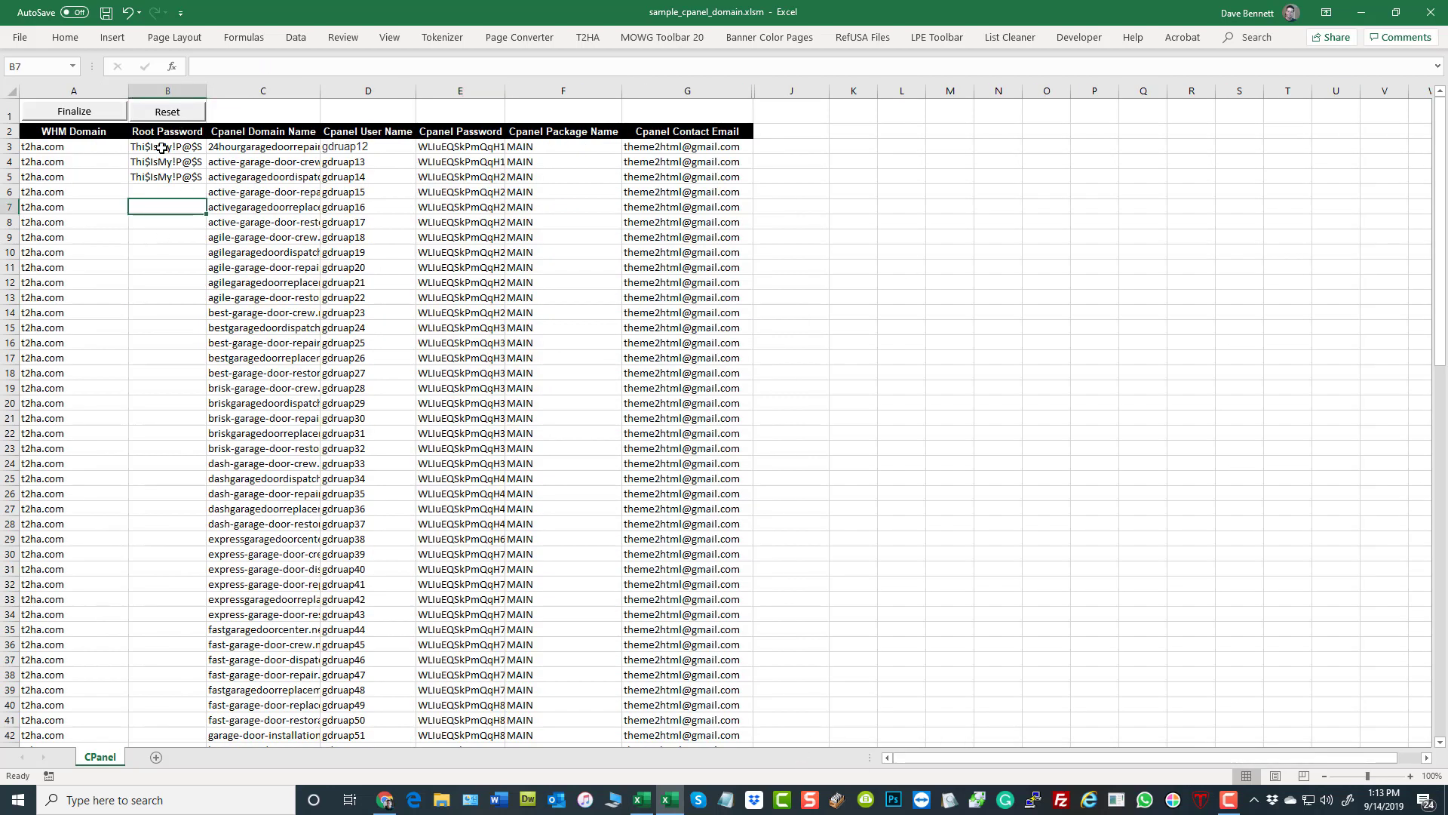
left_click(162, 148)
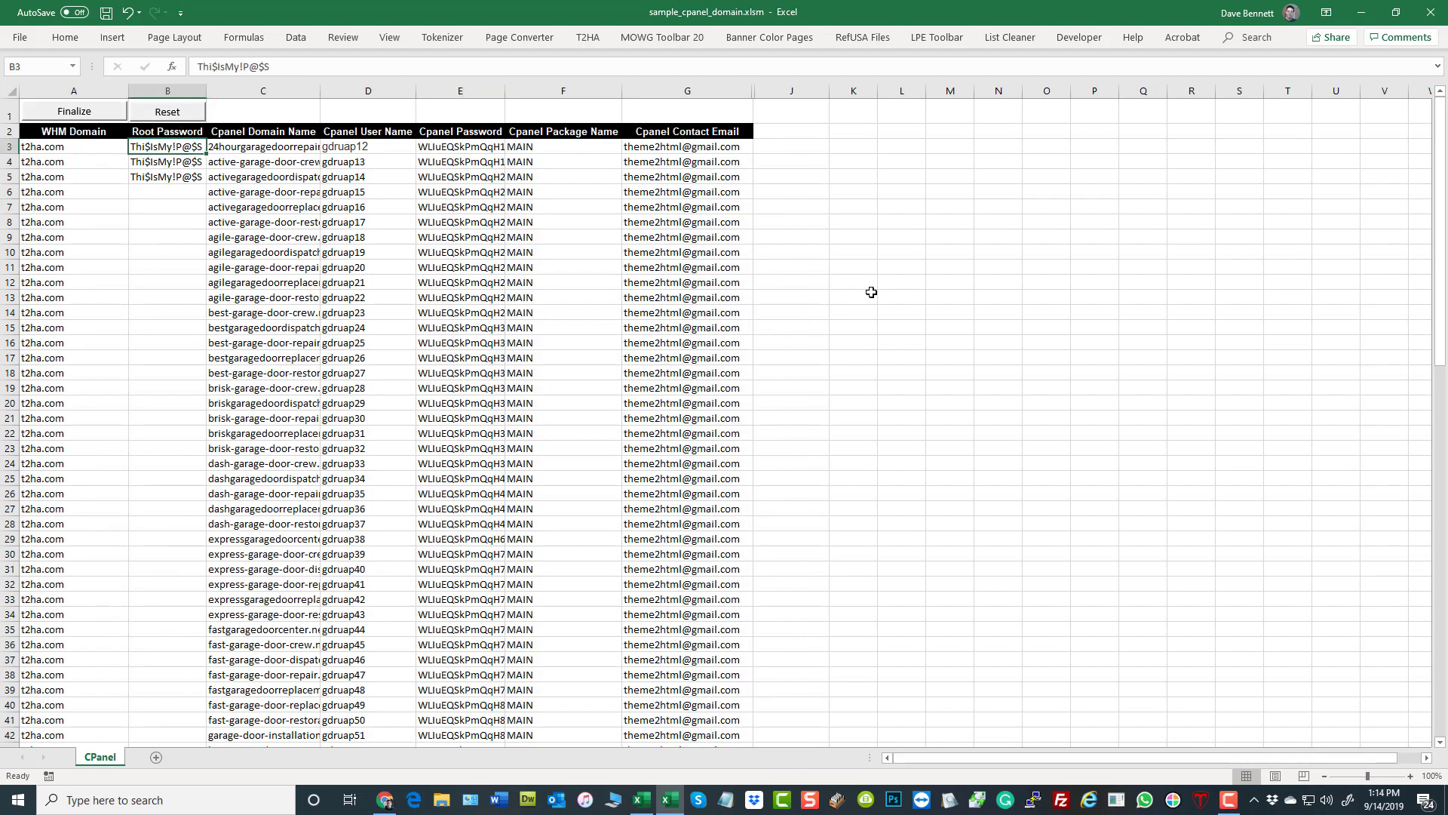
left_click_drag(207, 154, 169, 705)
left_click(950, 408)
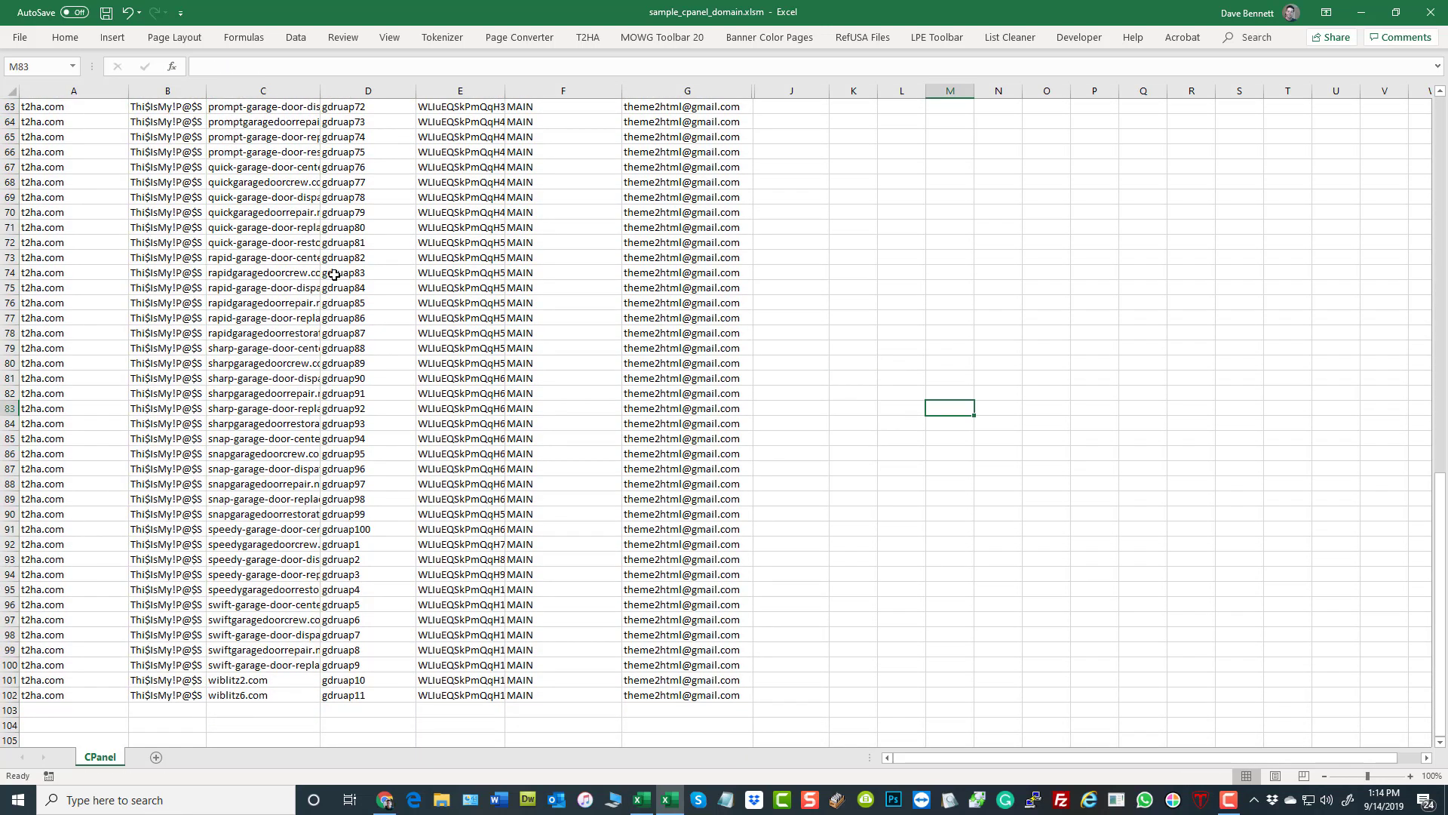
- Copy all the completed account rows, range A3:G102, without the headers
left_click(693, 681)
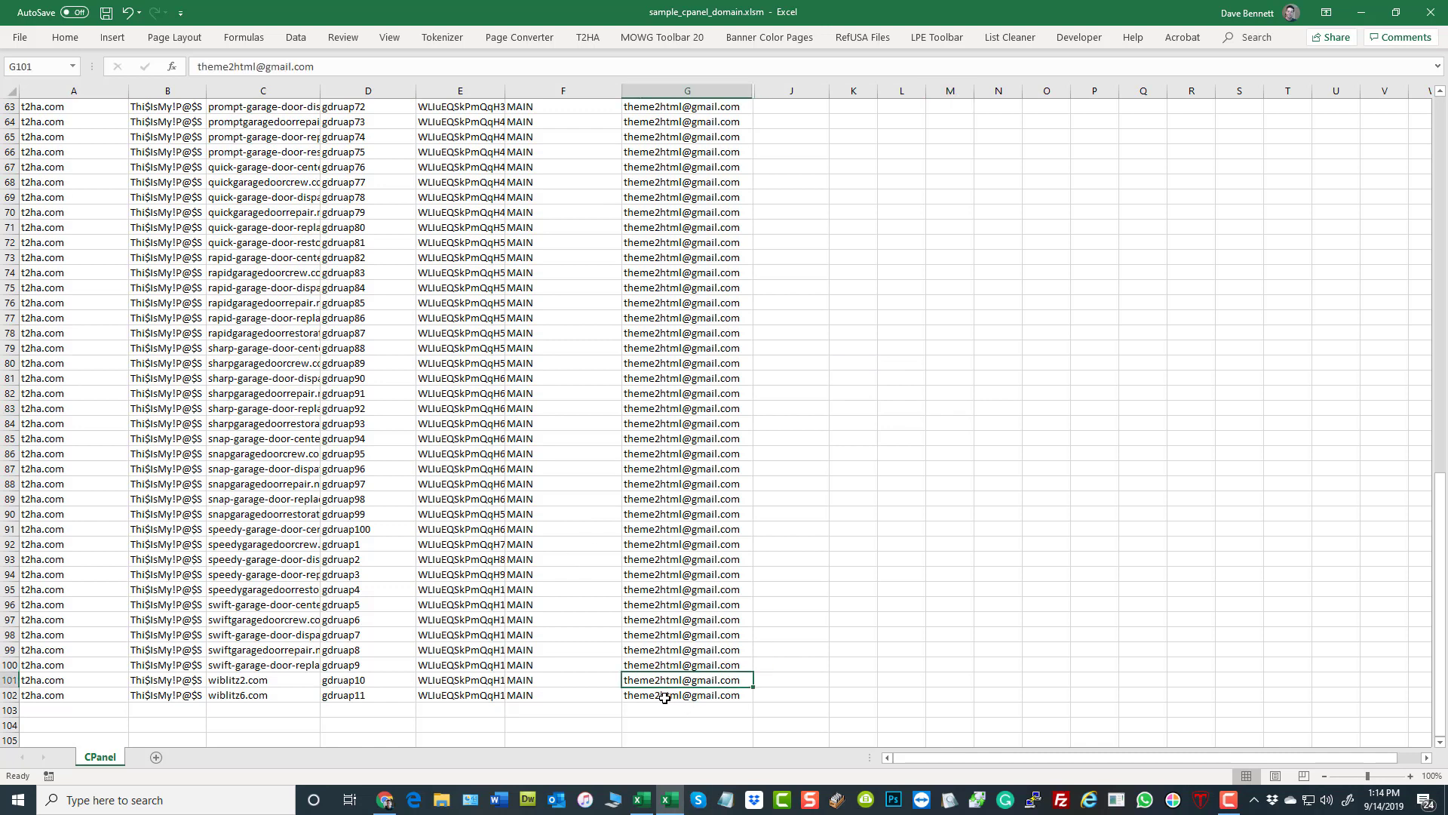
left_click(665, 698)
scroll(860, 521, "up", 20)
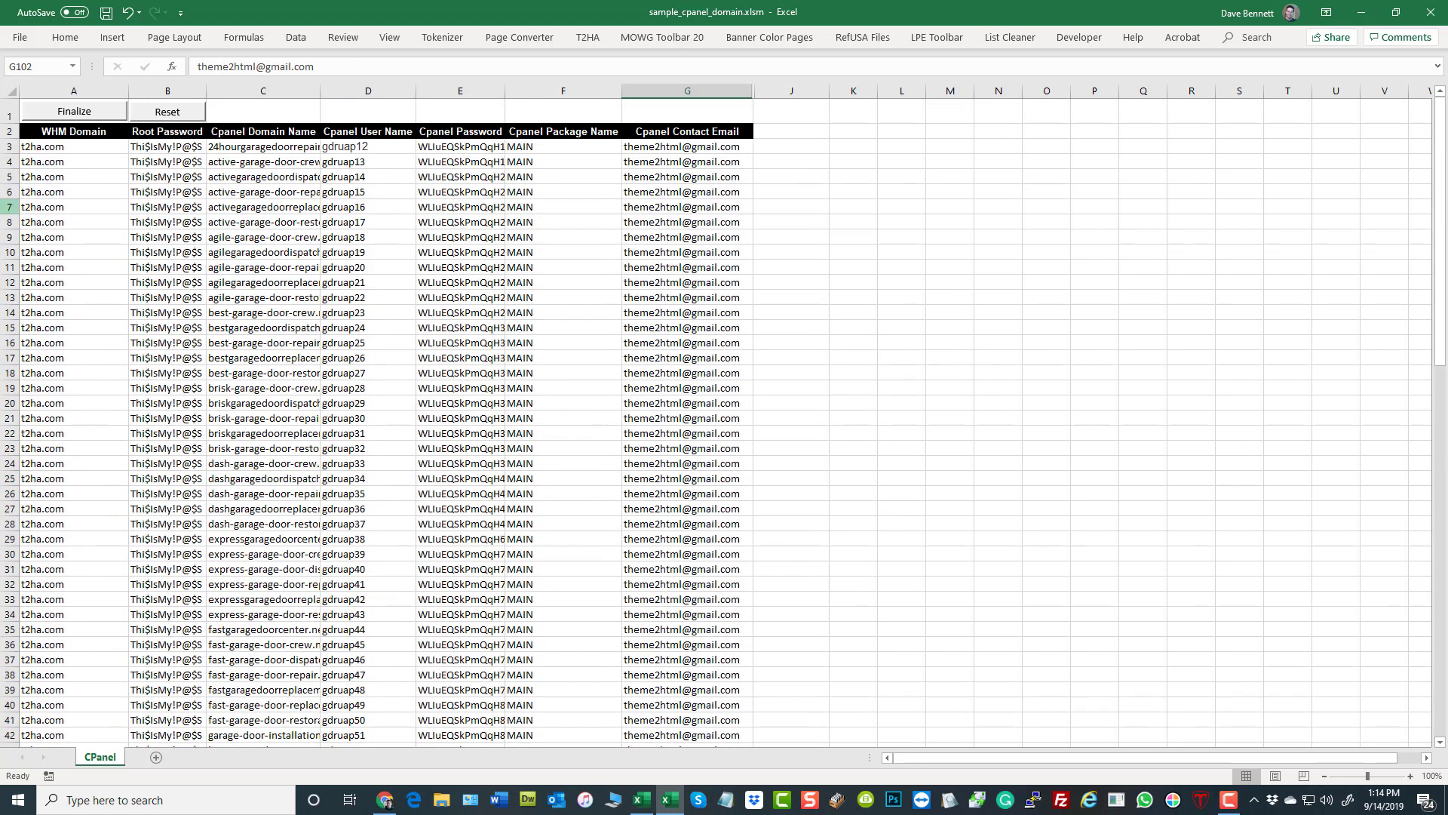
left_click(68, 149, "shift")
key("ctrl+c")
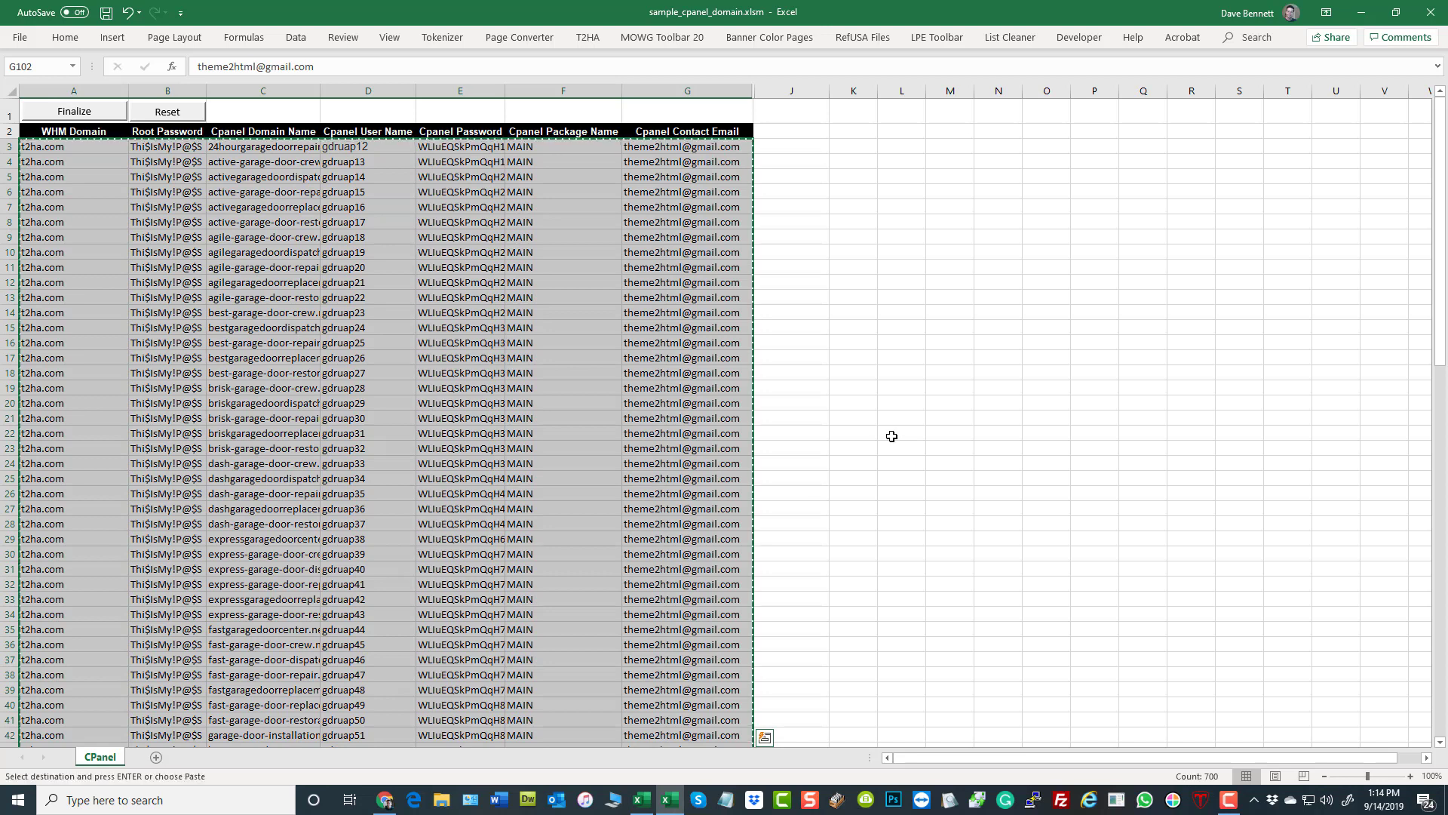
- Switch to Chrome, paste the account rows with their root and cPanel passwords into the upload box, and process the data
left_click(386, 802)
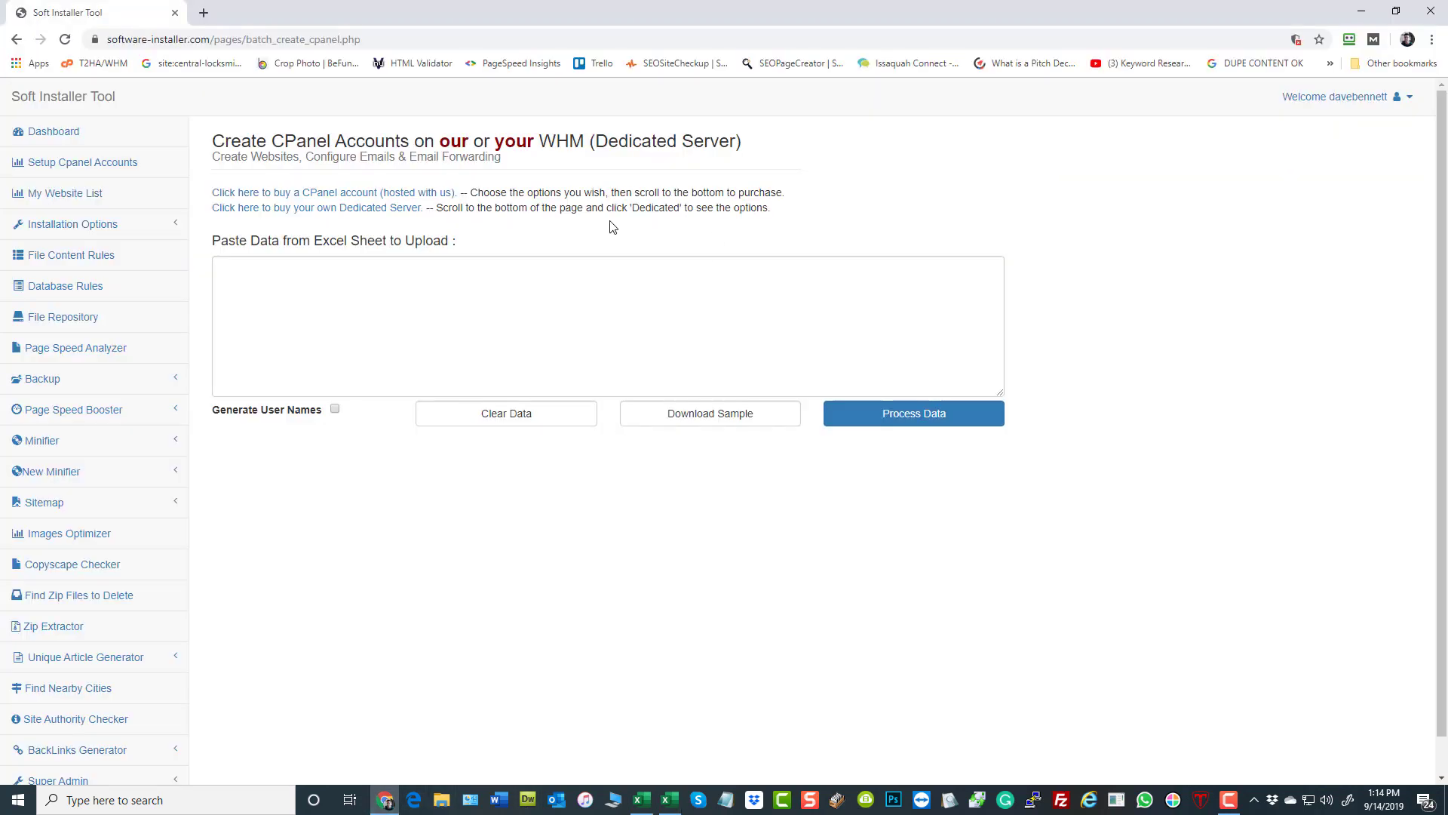
right_click(463, 280)
left_click(483, 394)
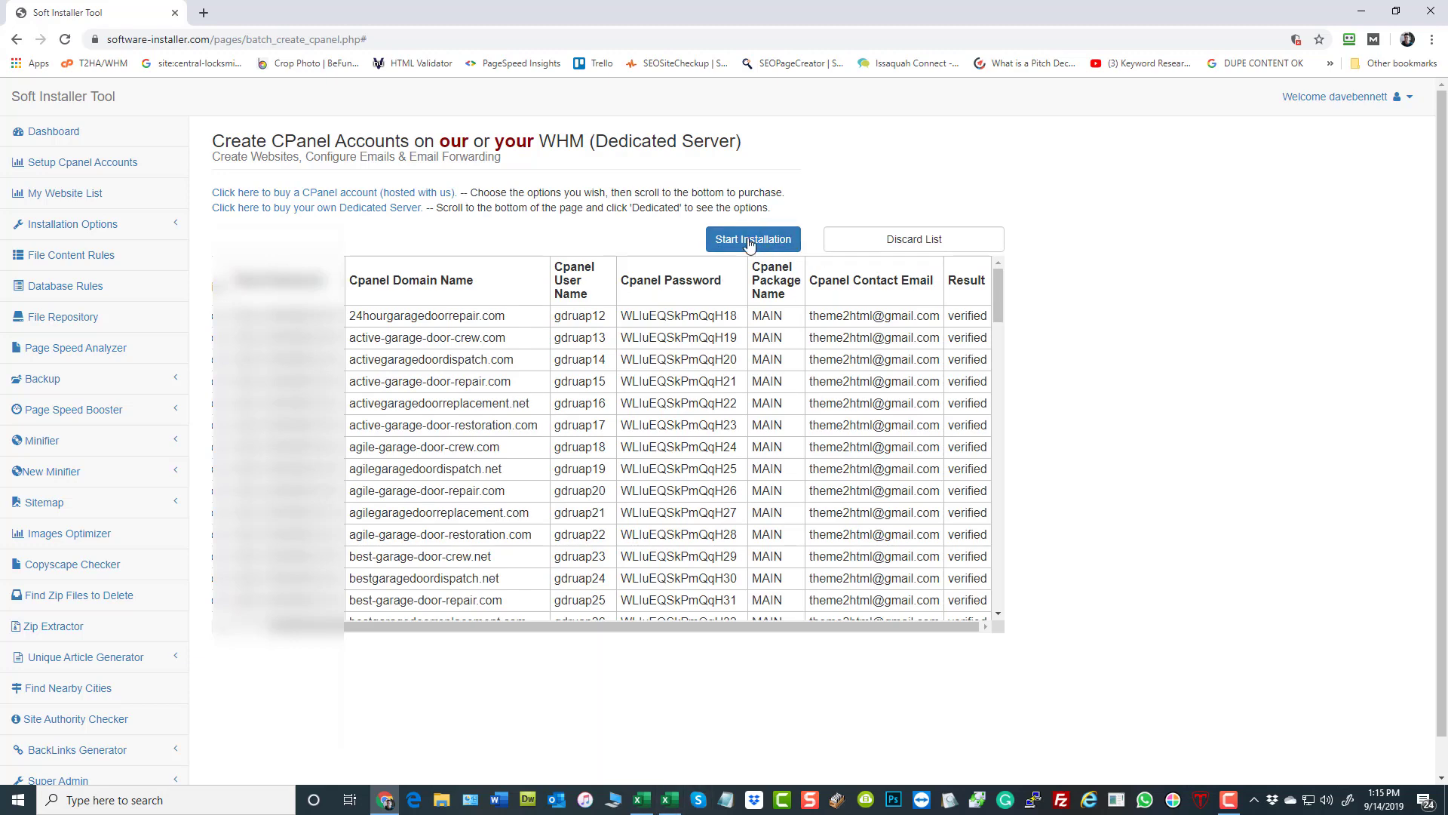
- Start the installation of the verified cPanel accounts and follow its progress in the Result column
left_click(750, 240)
left_click(798, 126)
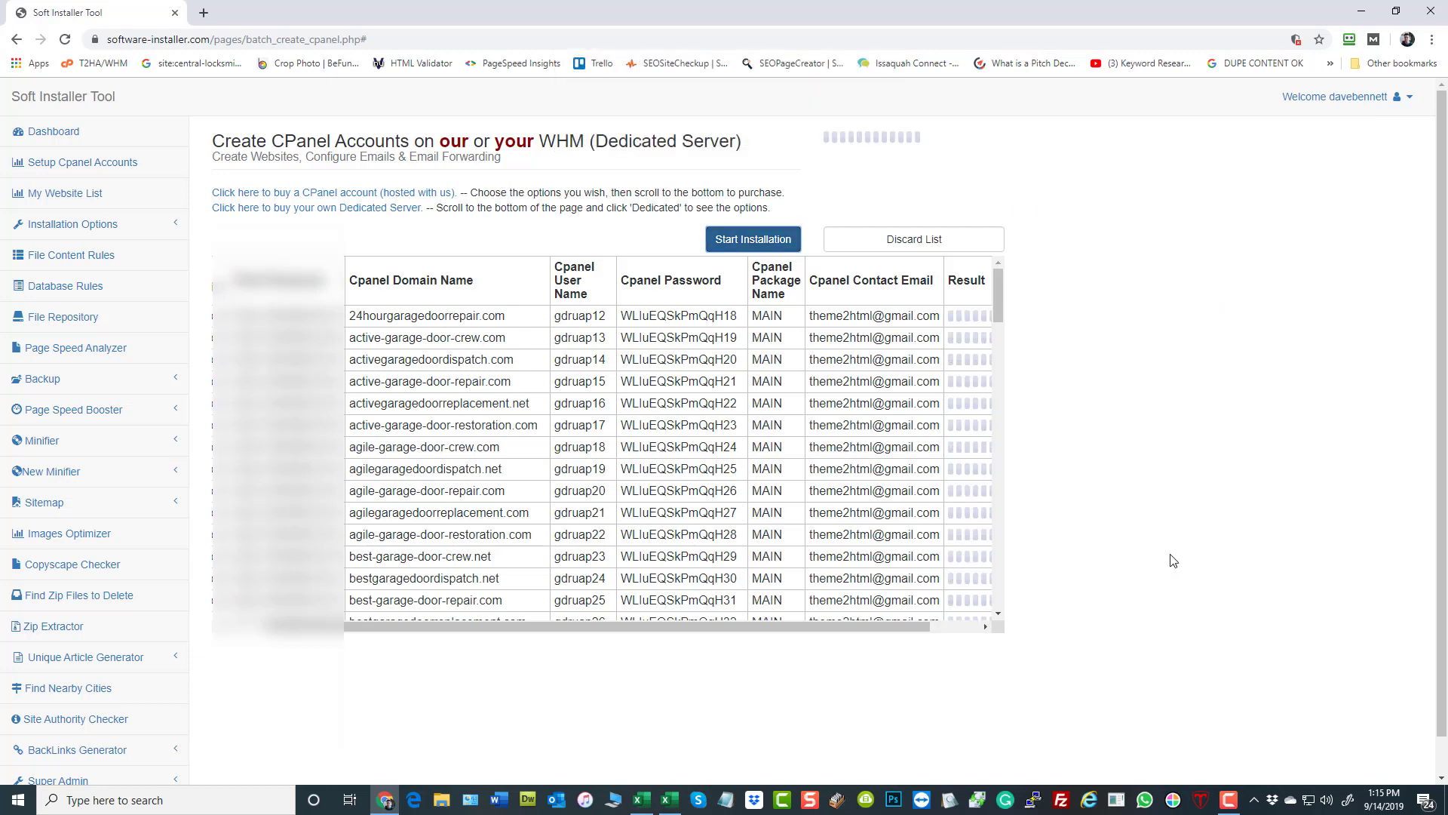
left_click_drag(787, 626, 871, 640)
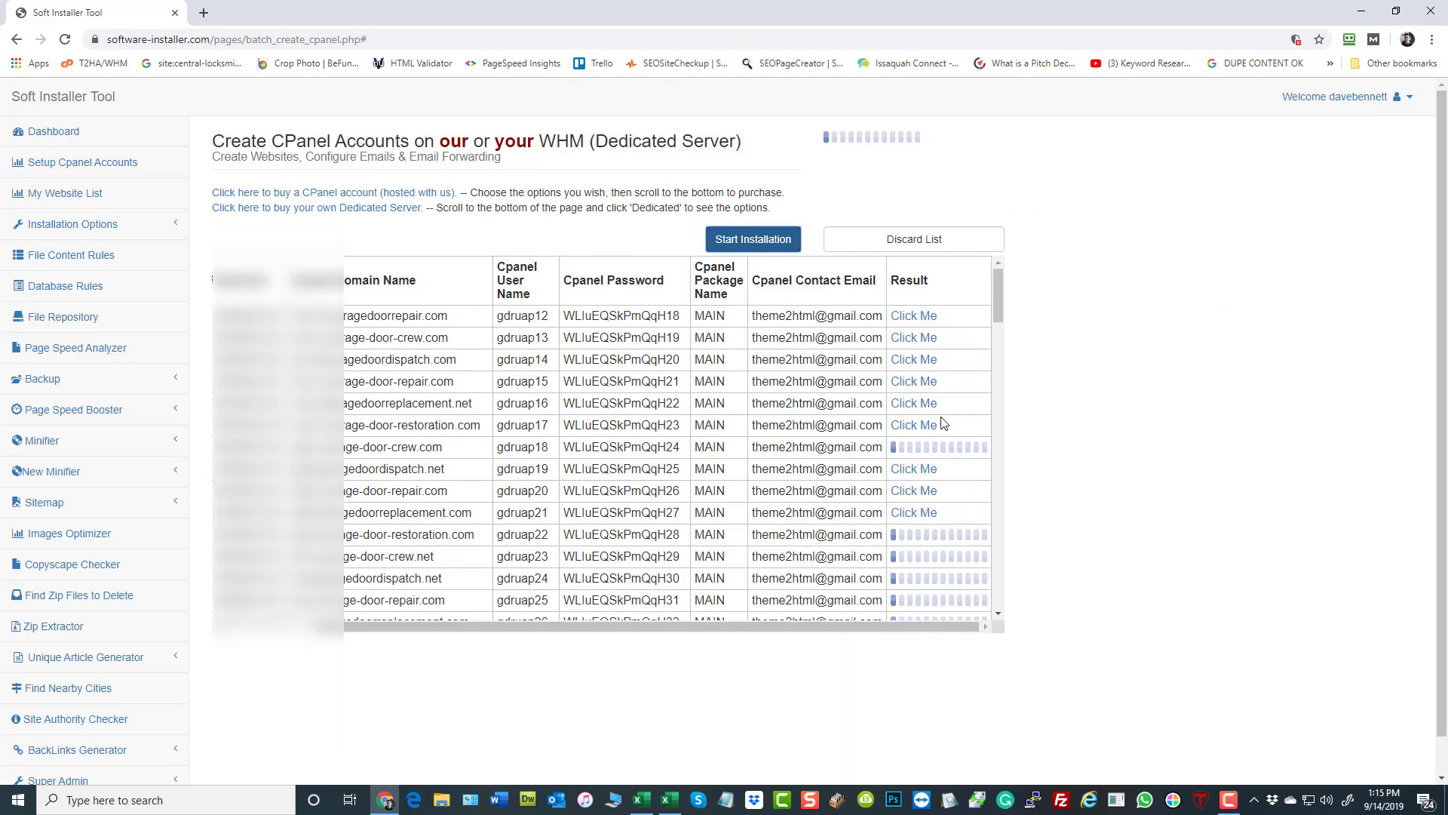
scroll(942, 377, "down", 4)
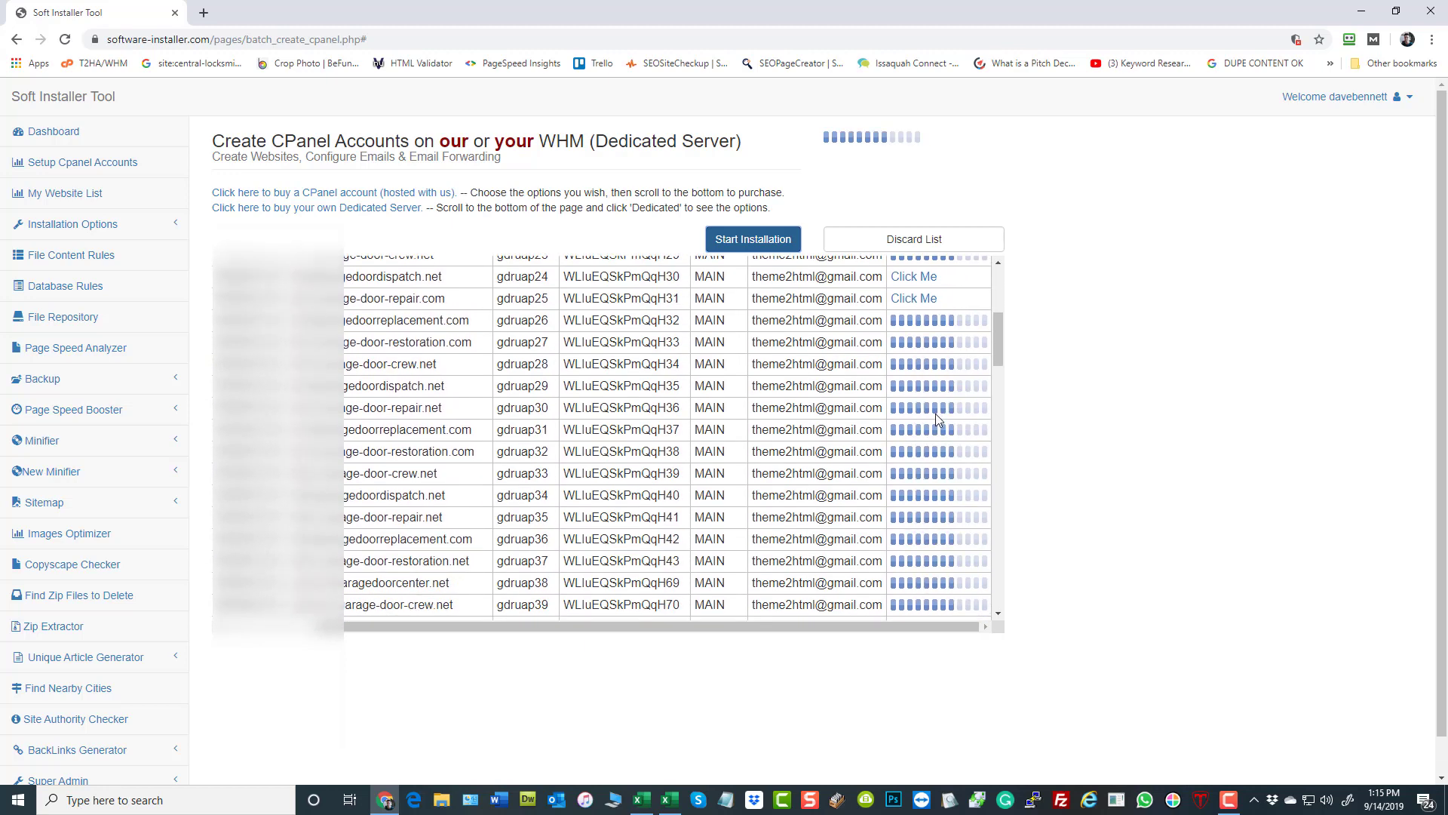
scroll(936, 415, "down", 1)
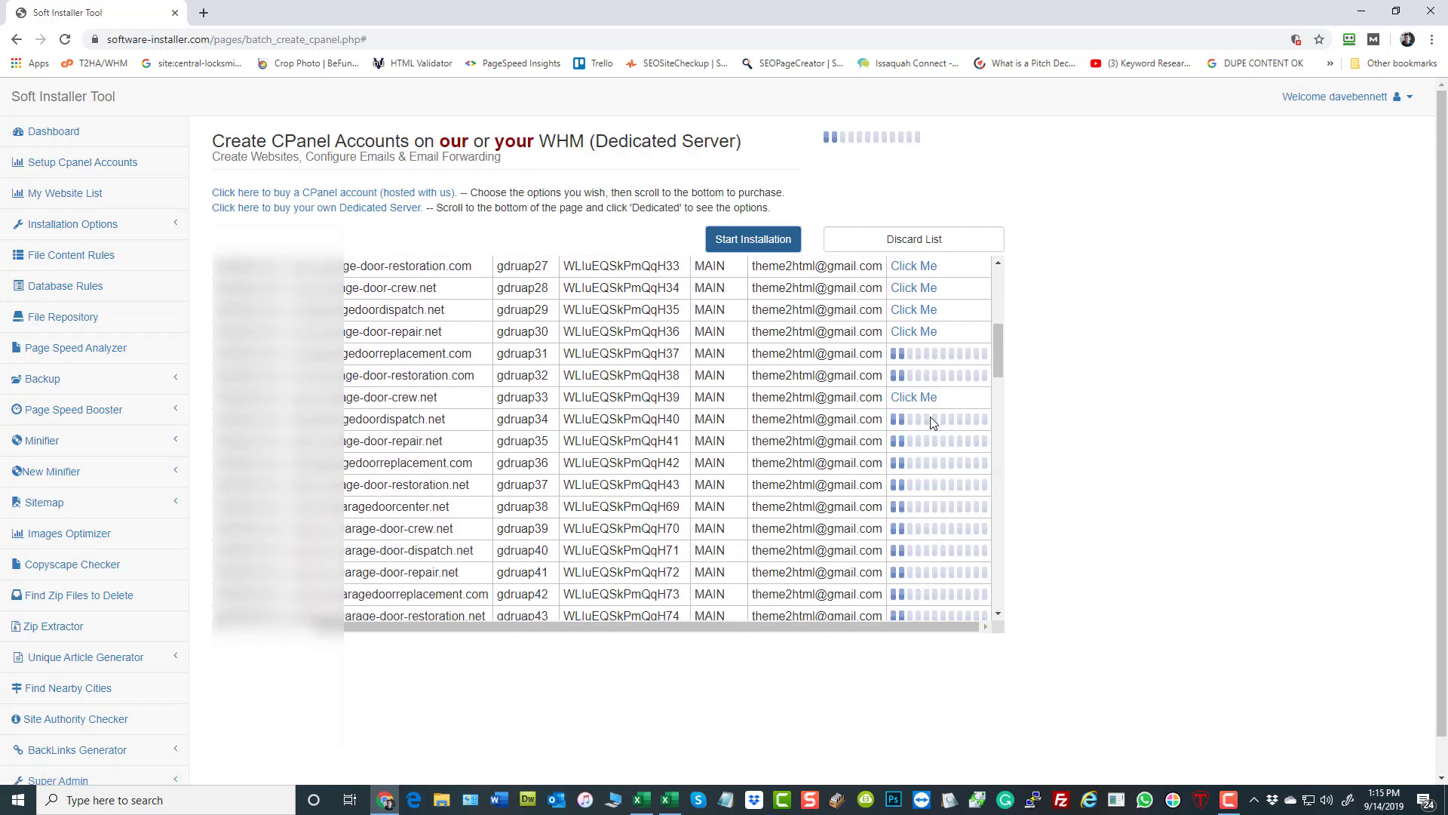
- Follow the installation through the last account rows, check the system clock, and dismiss the completion message
scroll(933, 418, "down", 2)
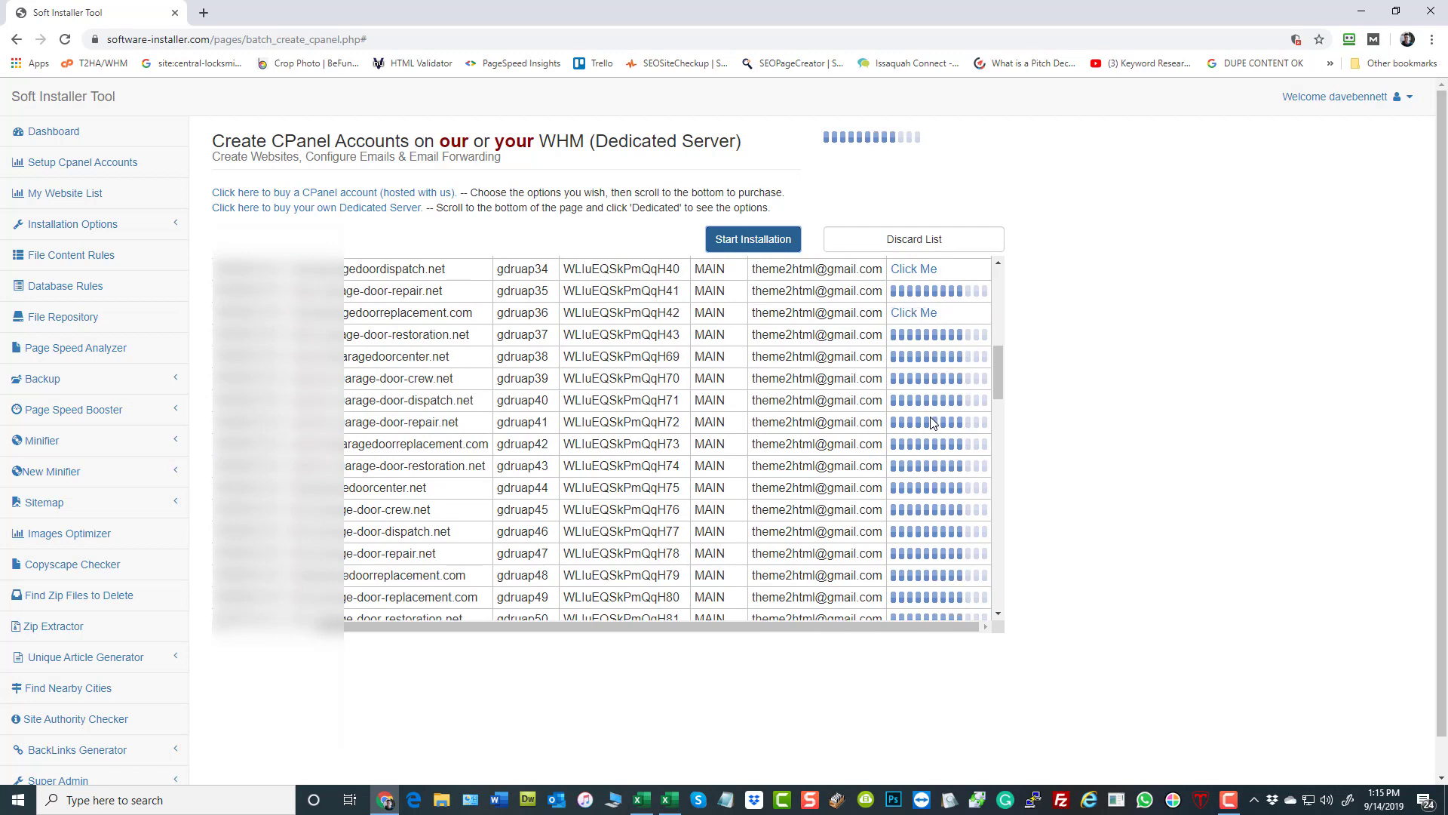
scroll(943, 385, "up", 8)
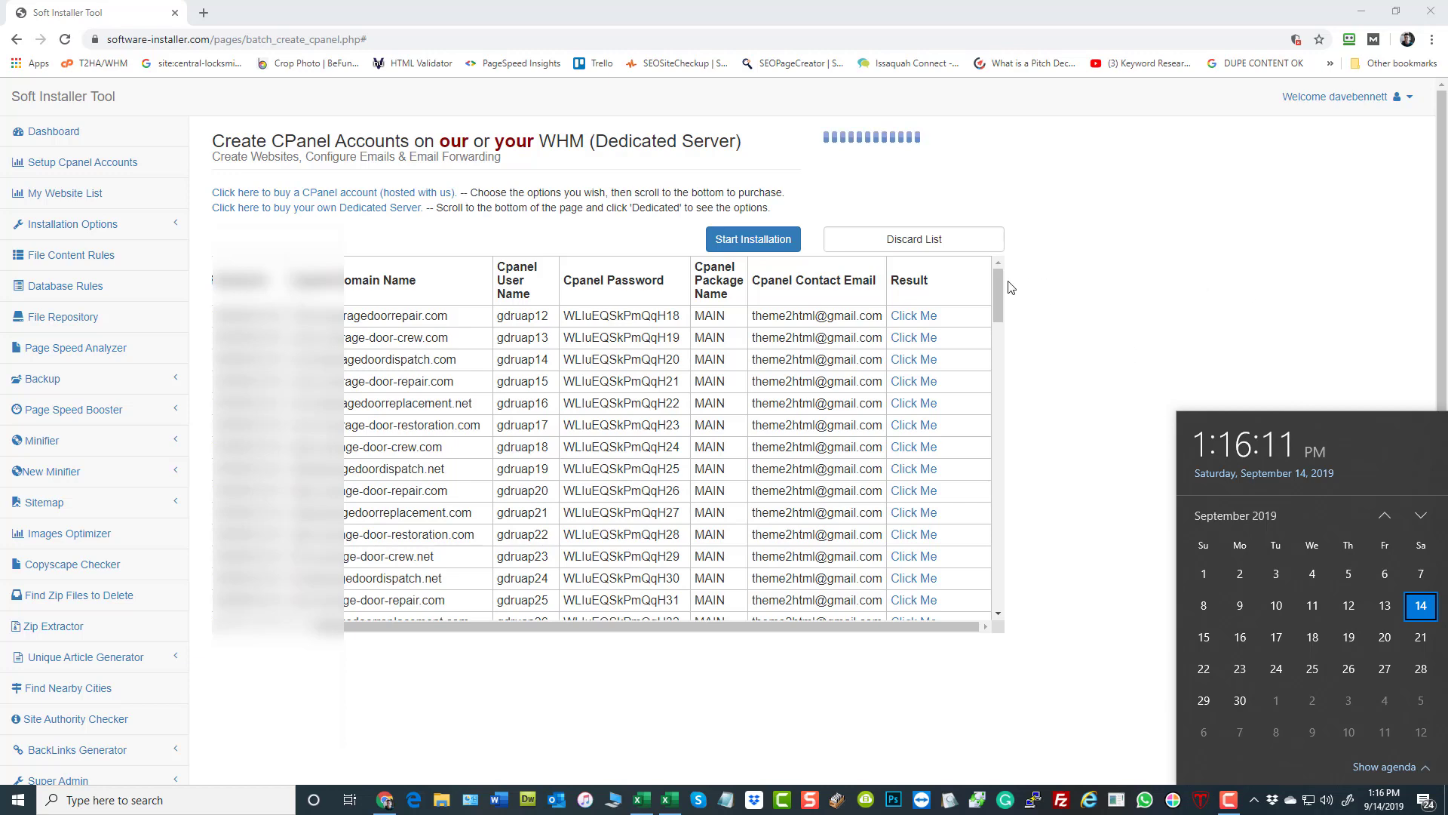
left_click_drag(1000, 284, 997, 577)
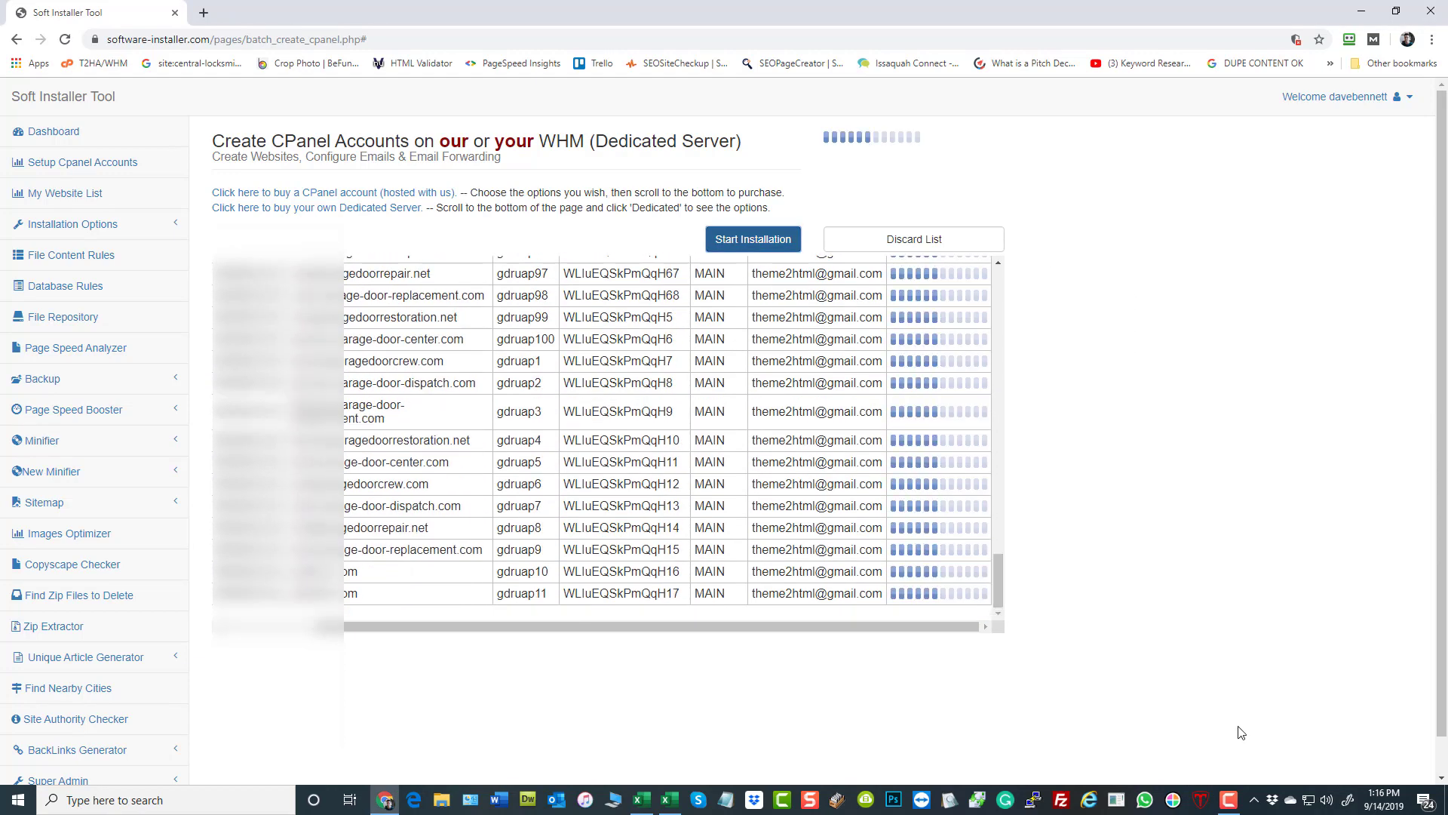
left_click(1373, 804)
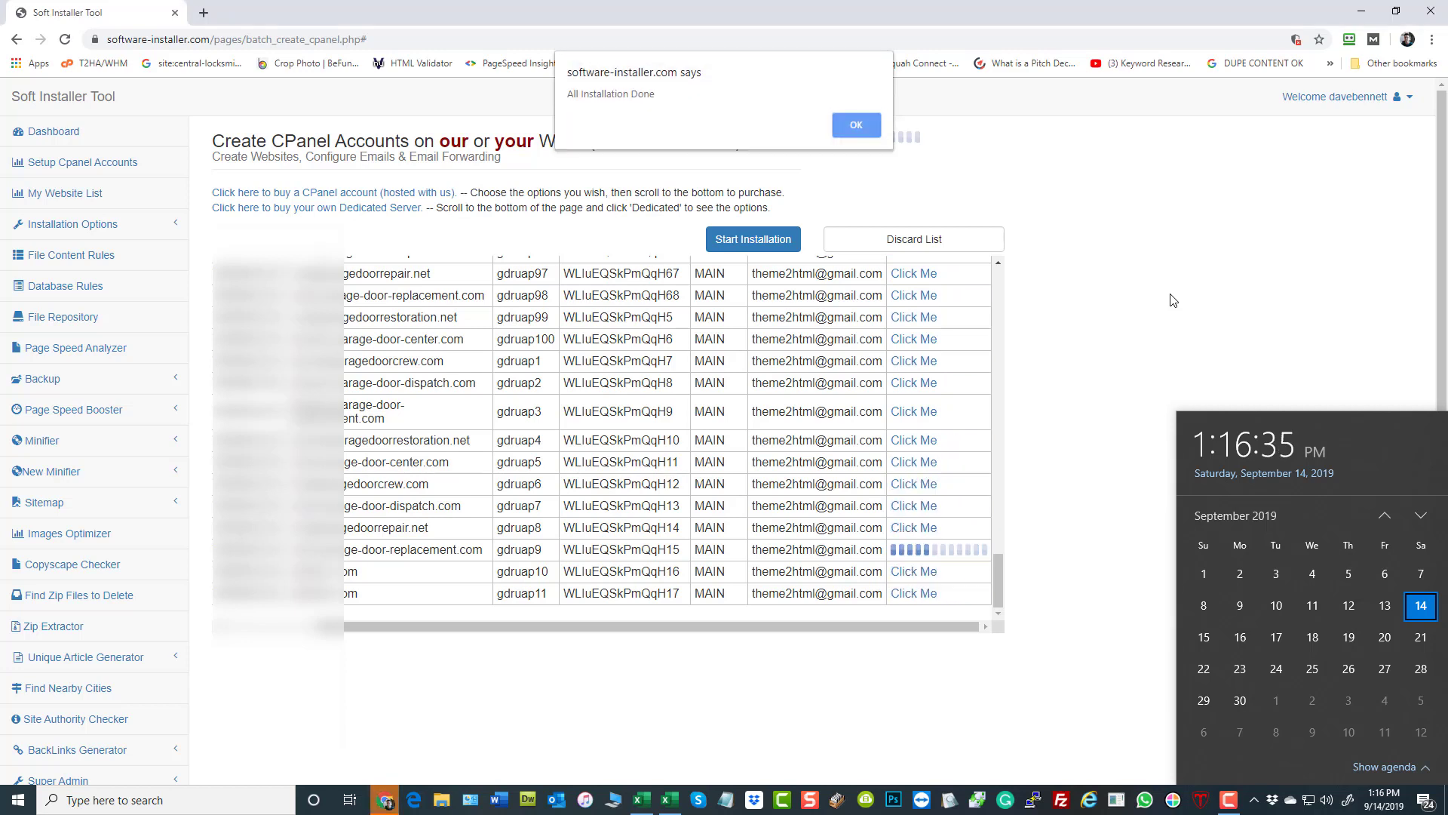
left_click(860, 126)
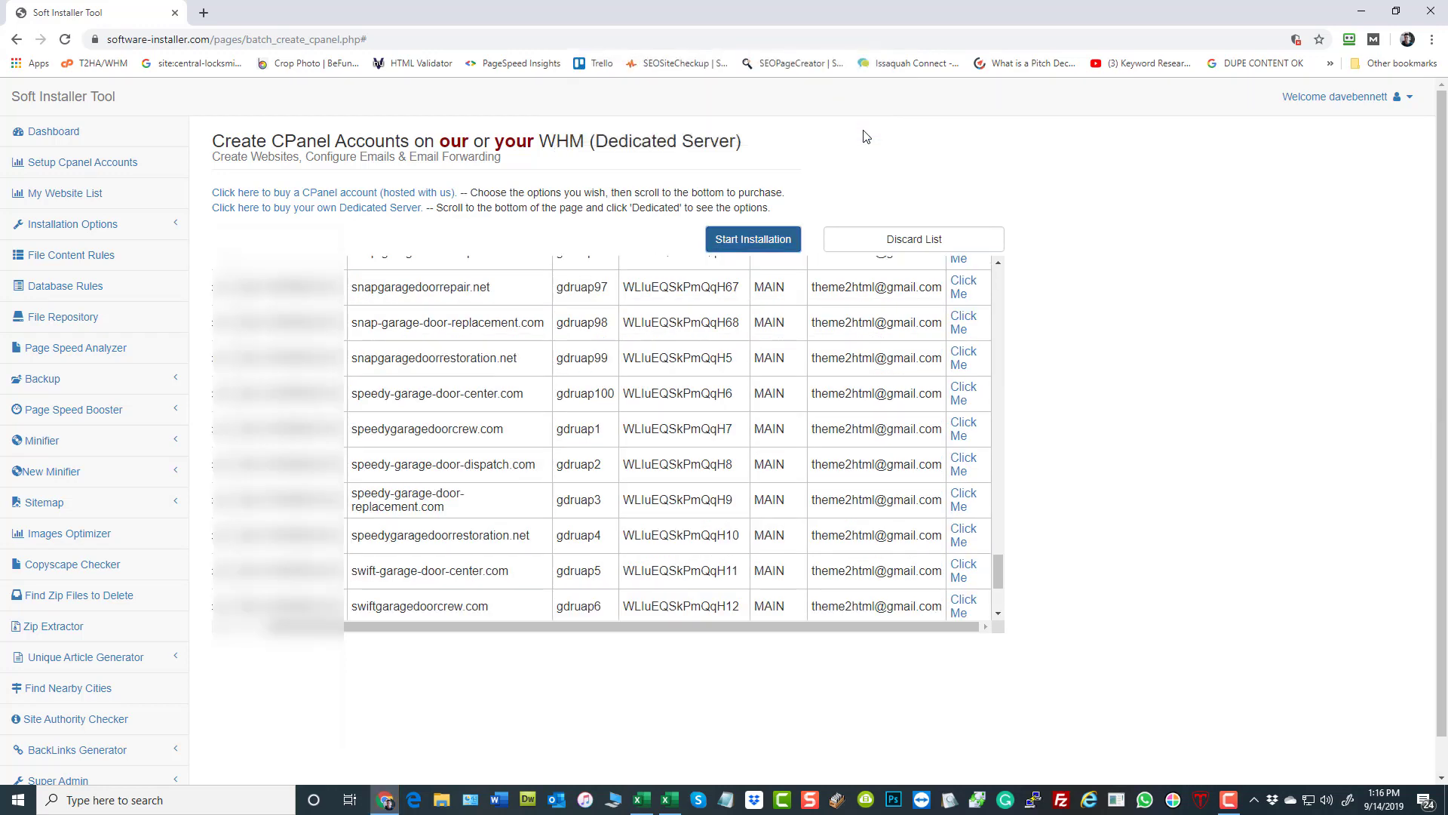
- Open the T2HA/WHM bookmark in a new tab and log in to WHM as root with the password saved in RoboForm
left_click(204, 12)
left_click(98, 63)
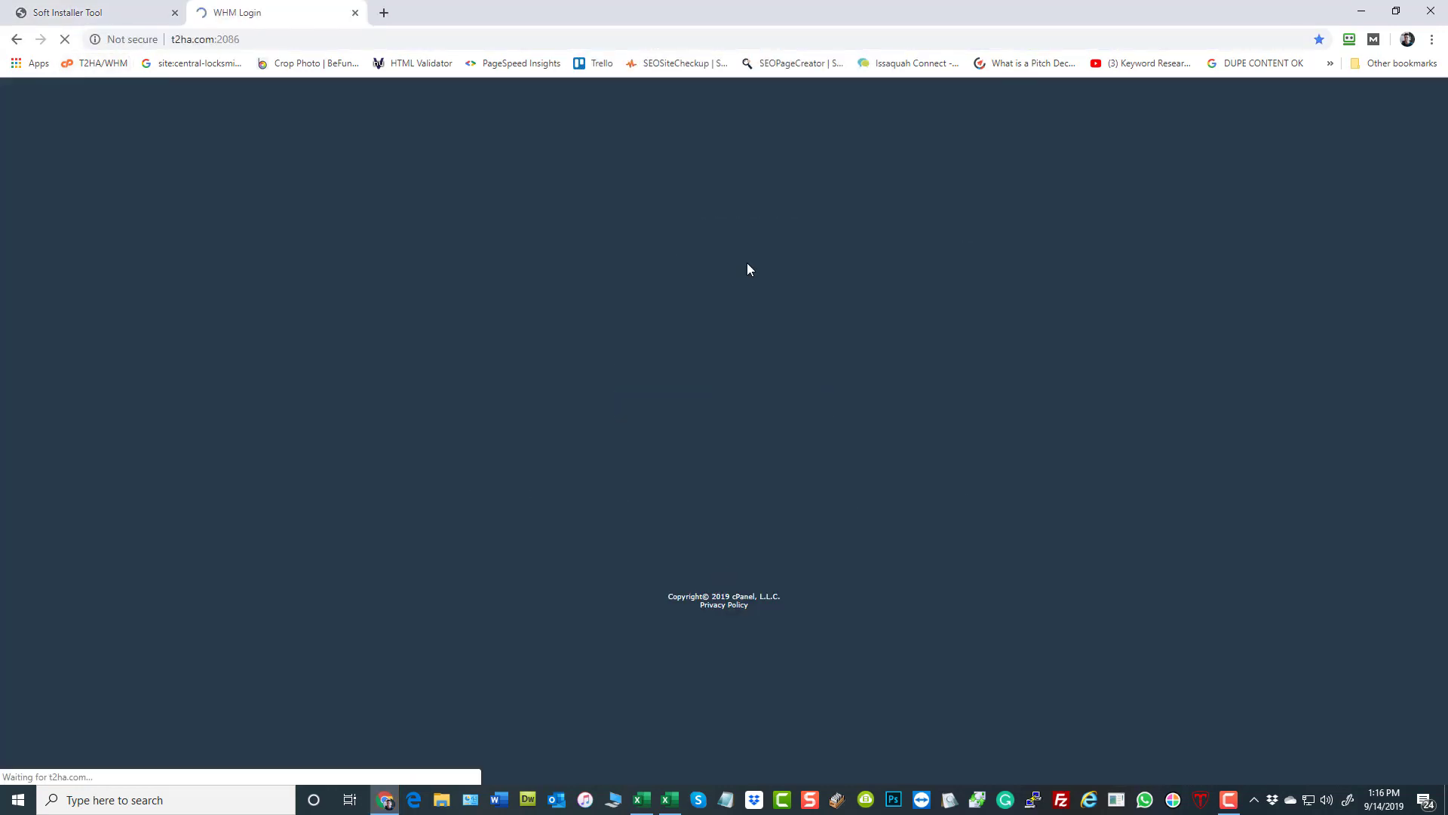
left_click(1349, 39)
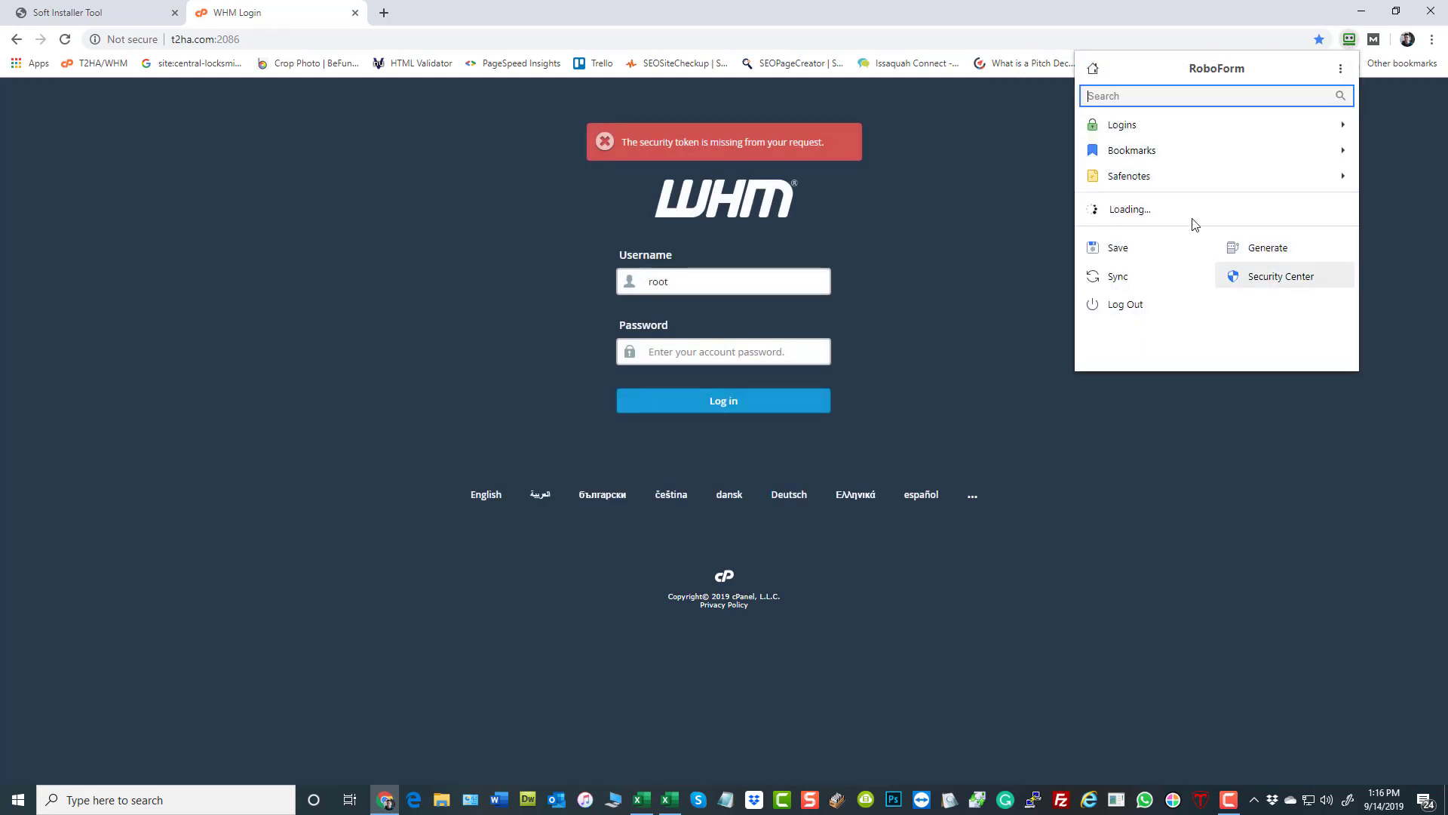
left_click(1179, 214)
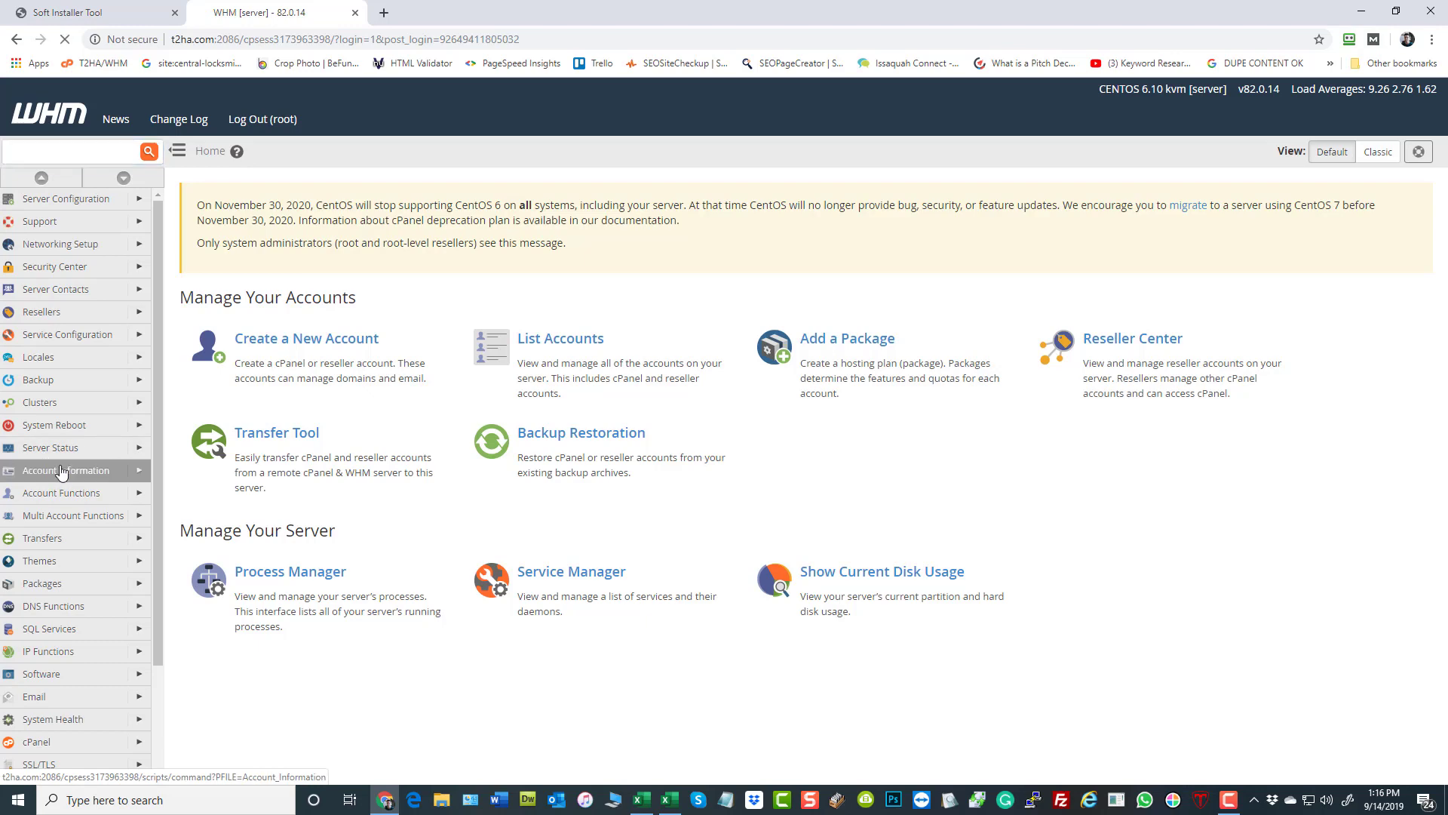
- Open WHM's List Accounts page and sort the accounts by setup date, newest first
left_click(62, 472)
left_click(256, 198)
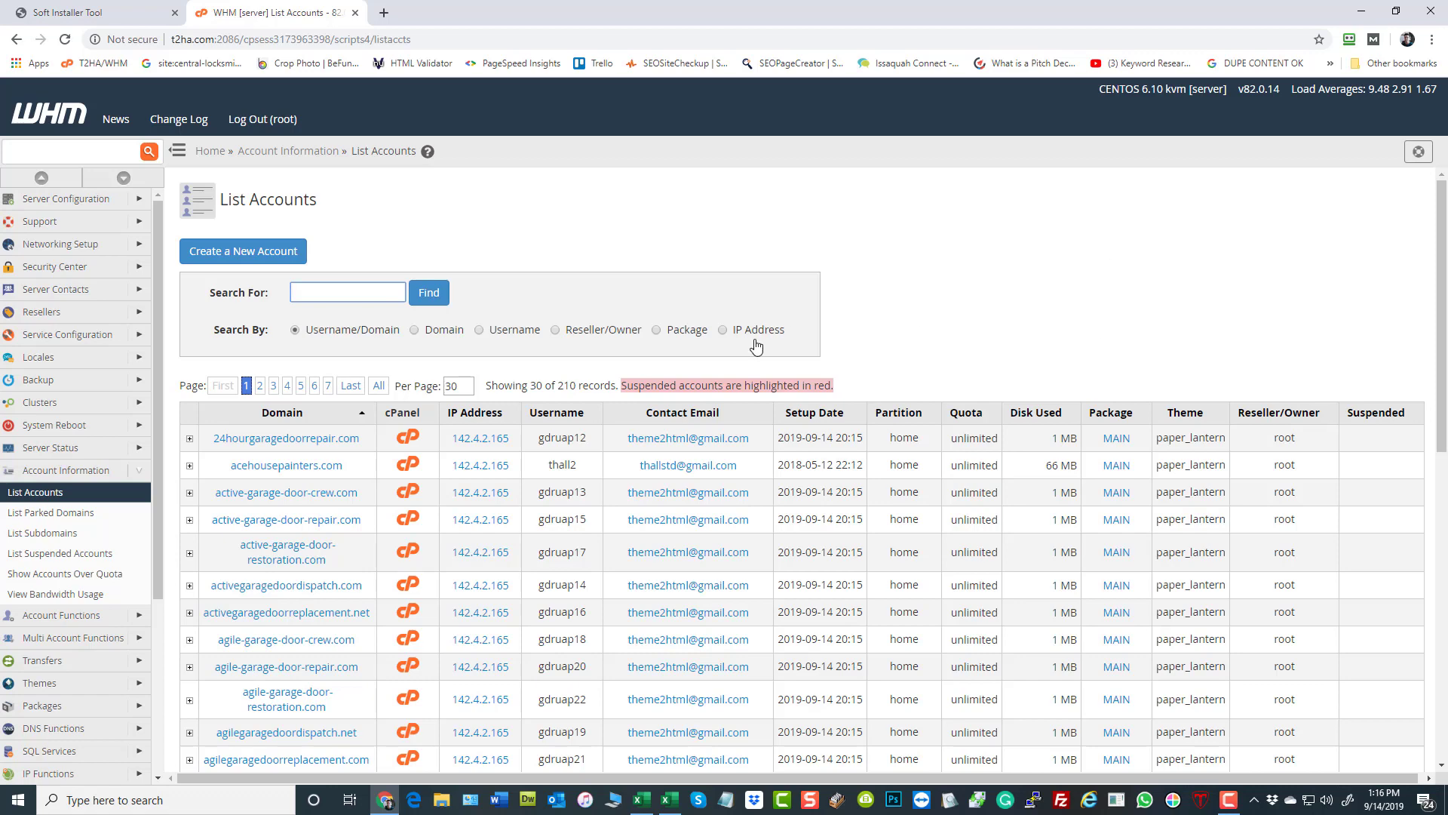
left_click(806, 423)
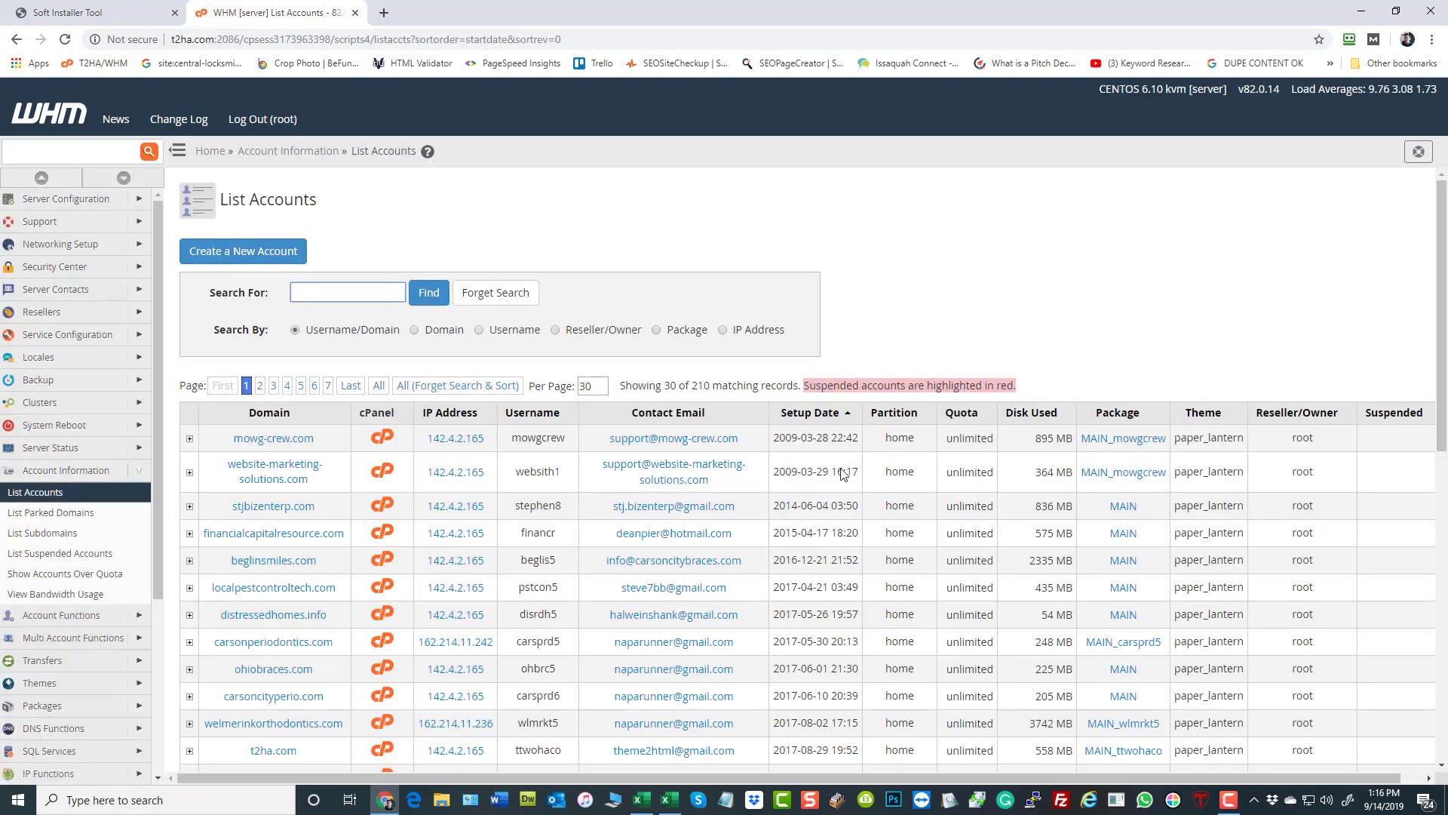
left_click(814, 423)
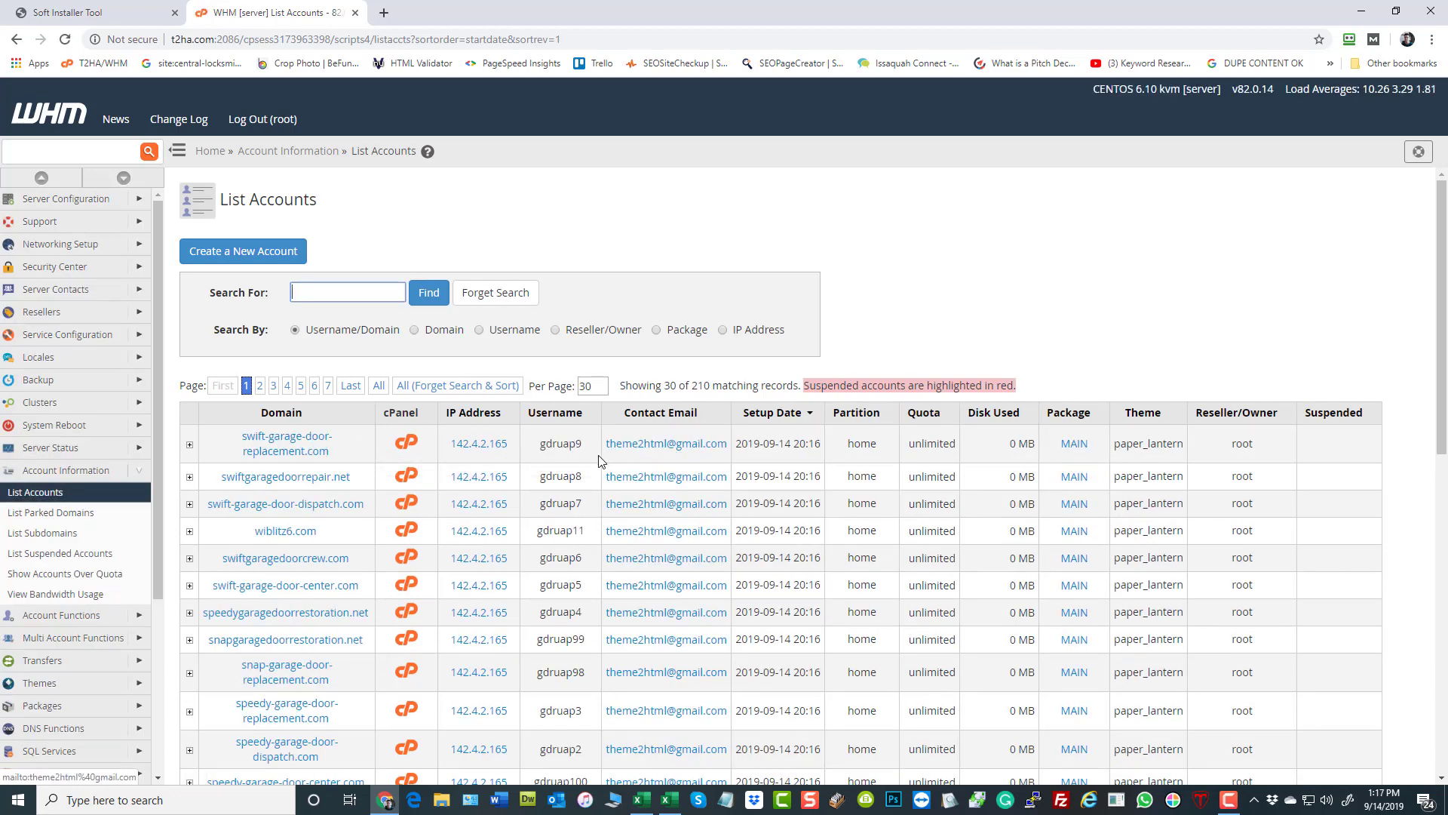
- Look over the newest accounts and set the list to show 105 records per page
scroll(569, 450, "down", 5)
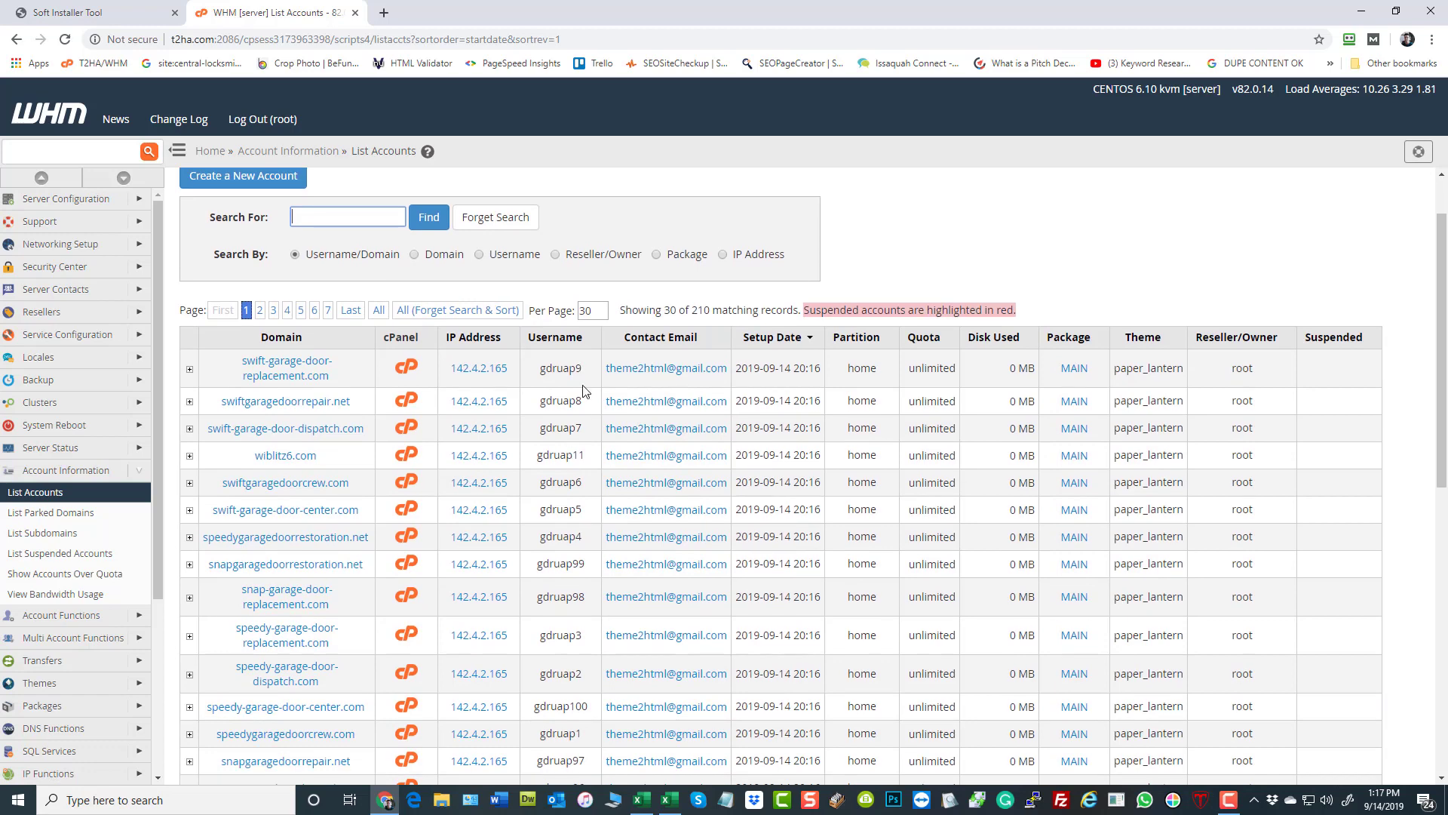
scroll(579, 439, "down", 5)
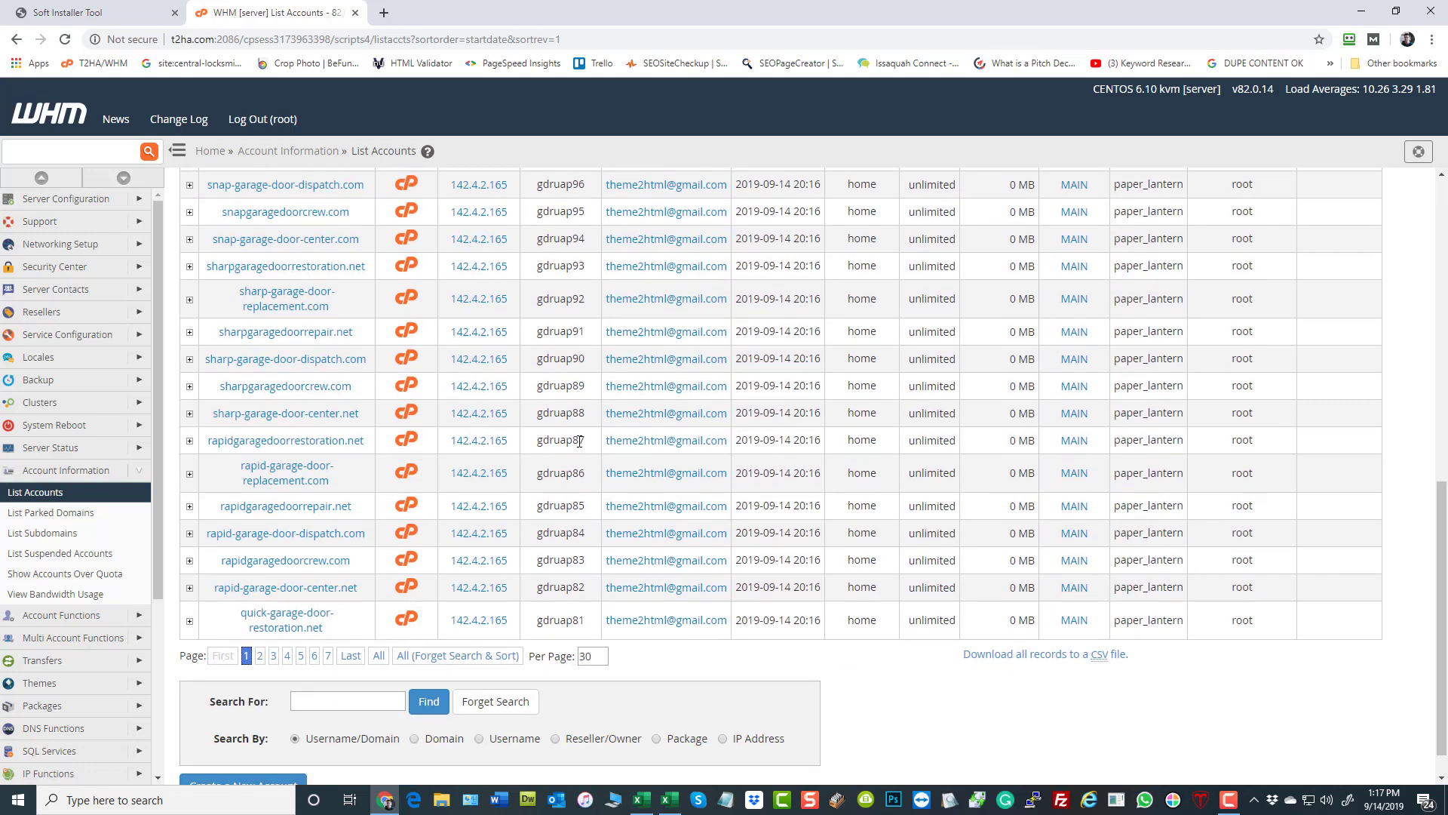
scroll(556, 581, "up", 8)
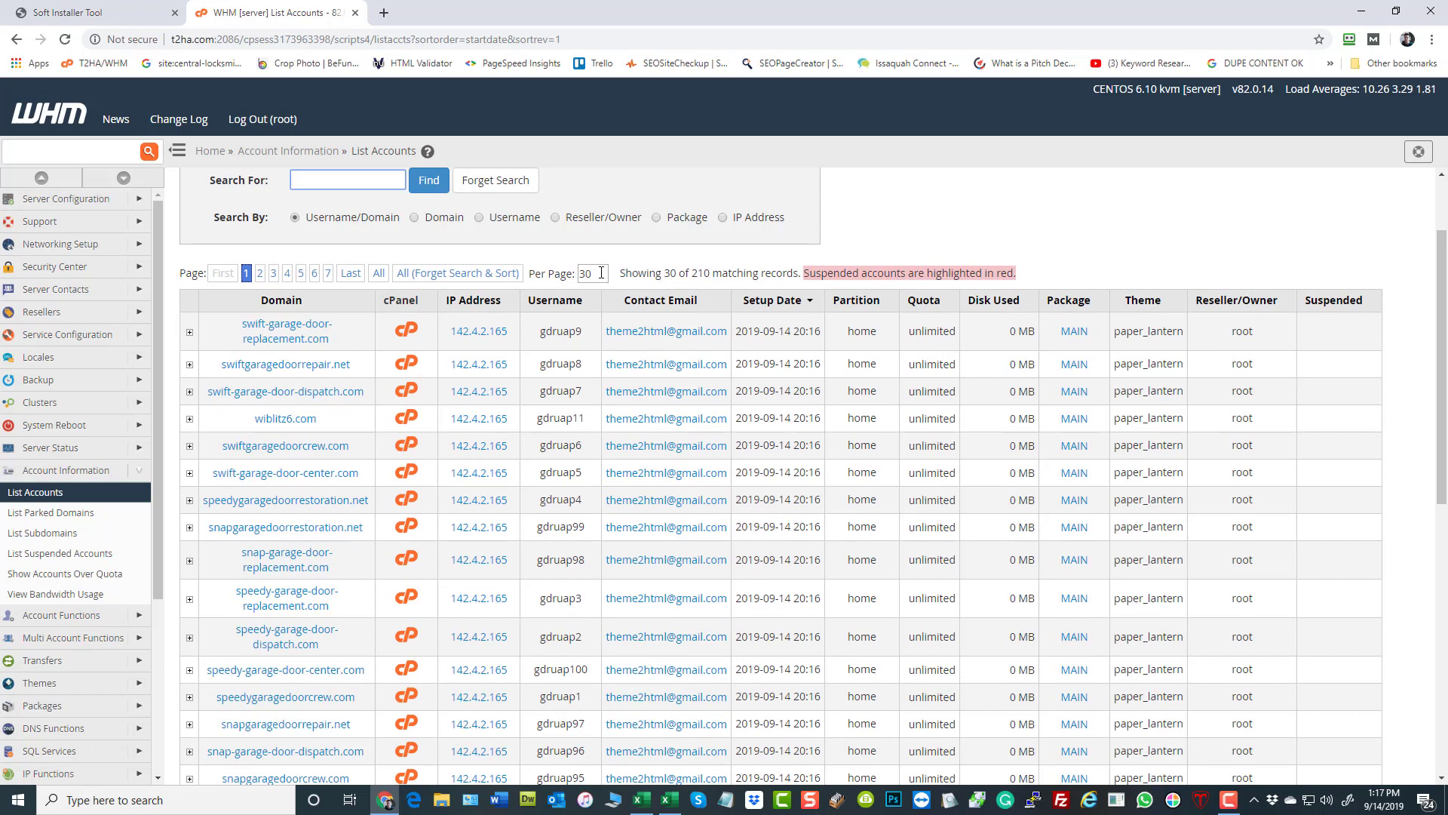
double_click(601, 273)
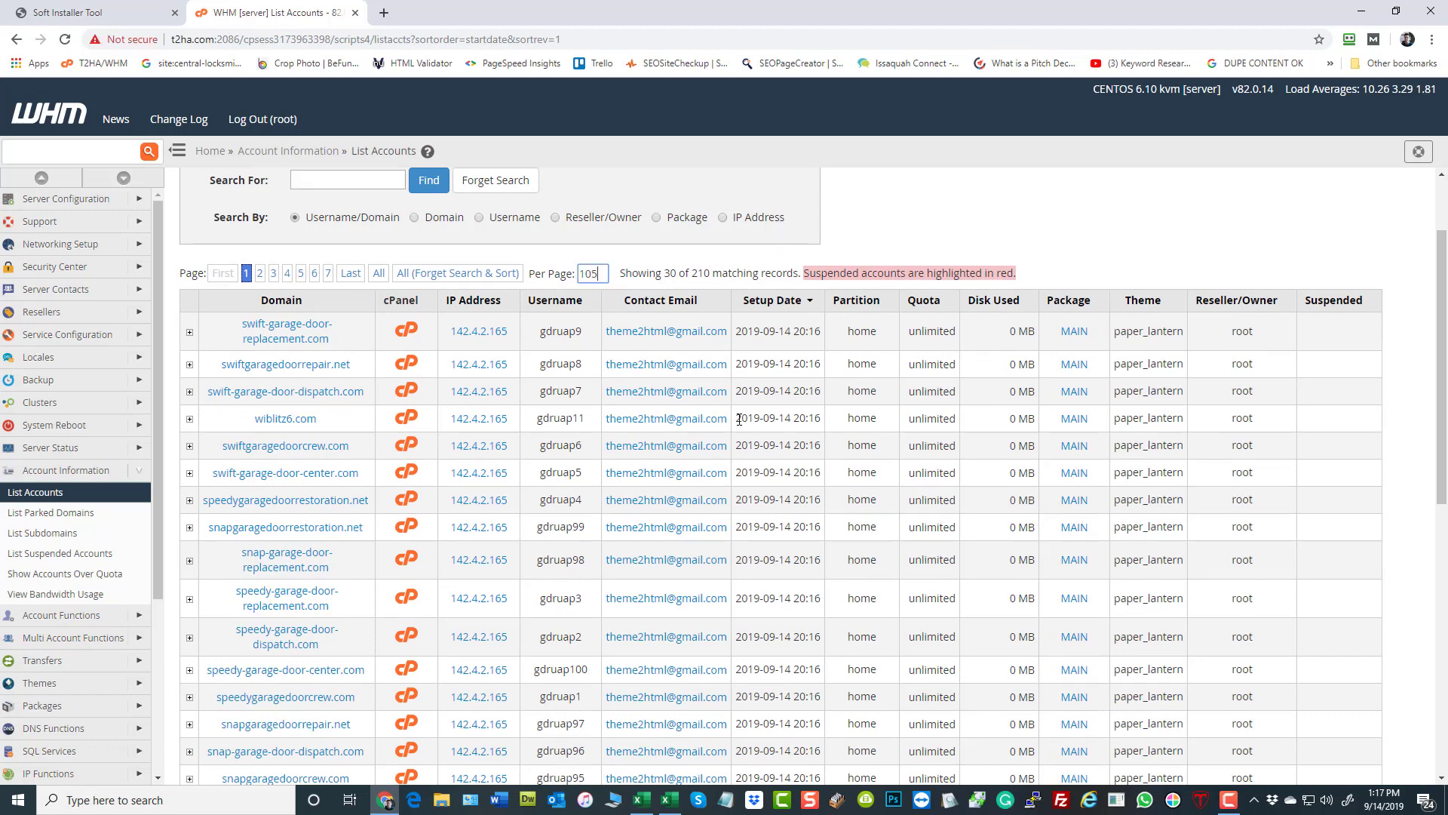
key("Return")
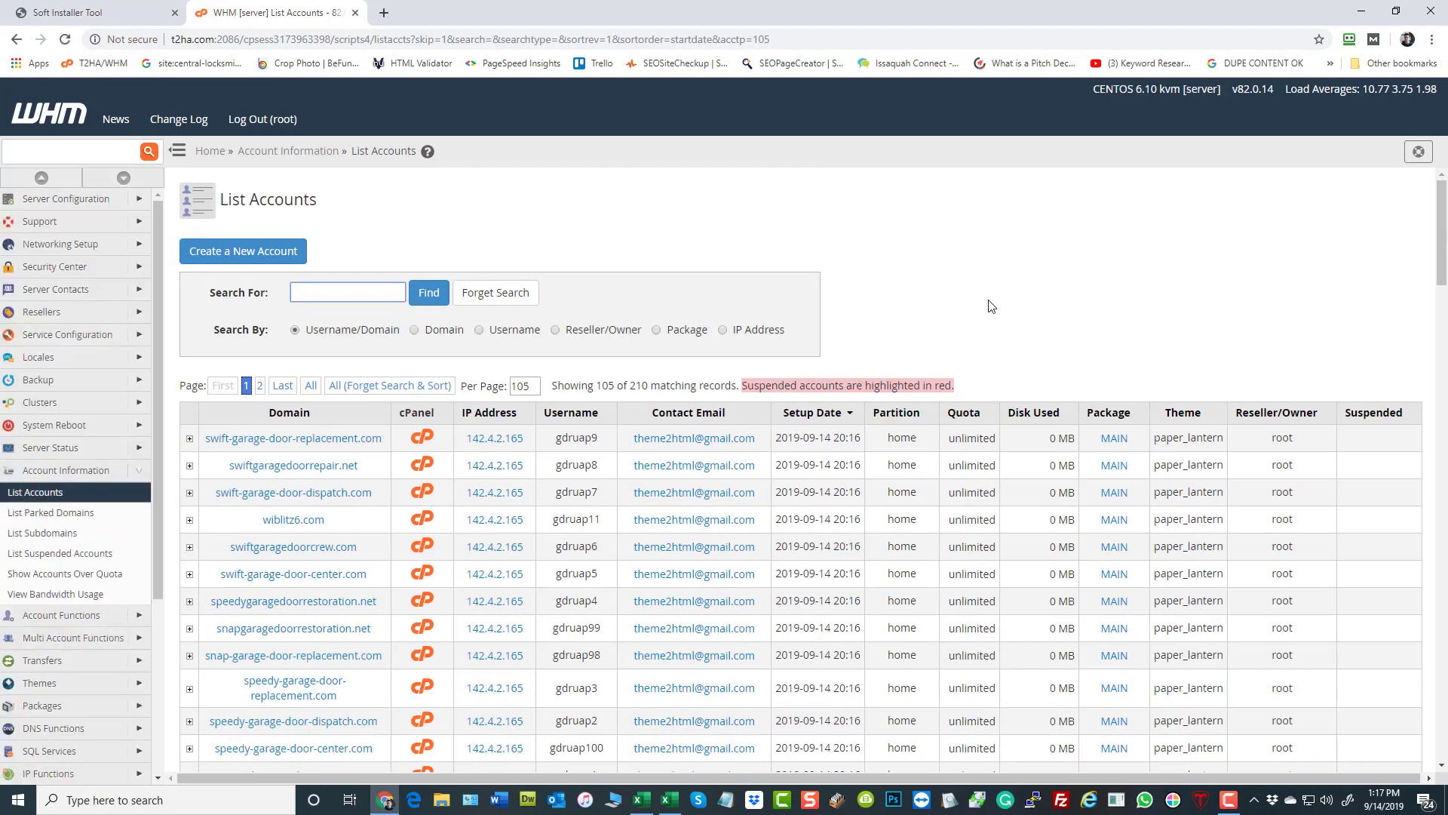
- Examine the domains, usernames and setup dates of the newly created accounts throughout the WHM list
scroll(956, 389, "down", 2)
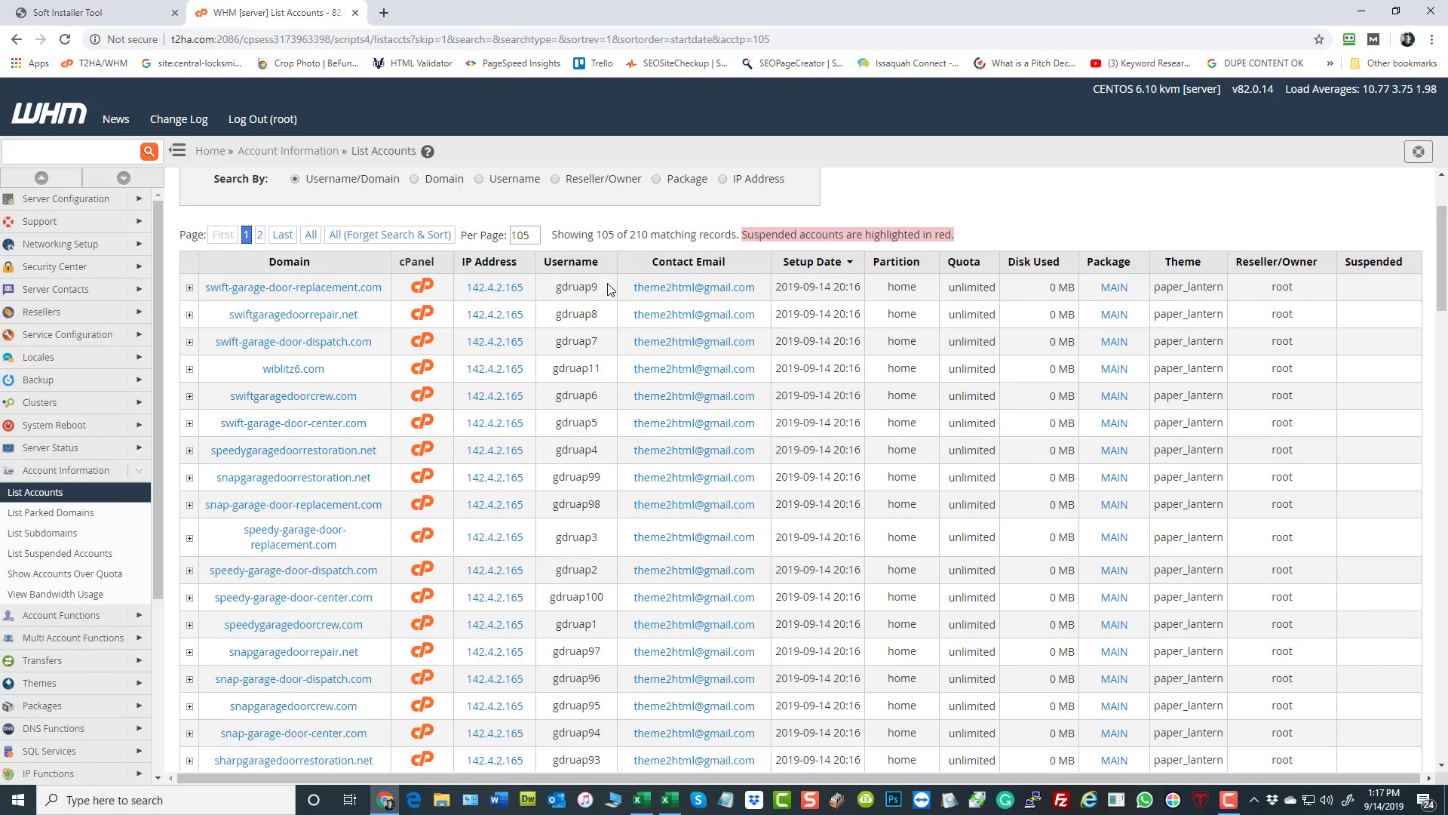
scroll(599, 429, "down", 4)
scroll(590, 459, "down", 10)
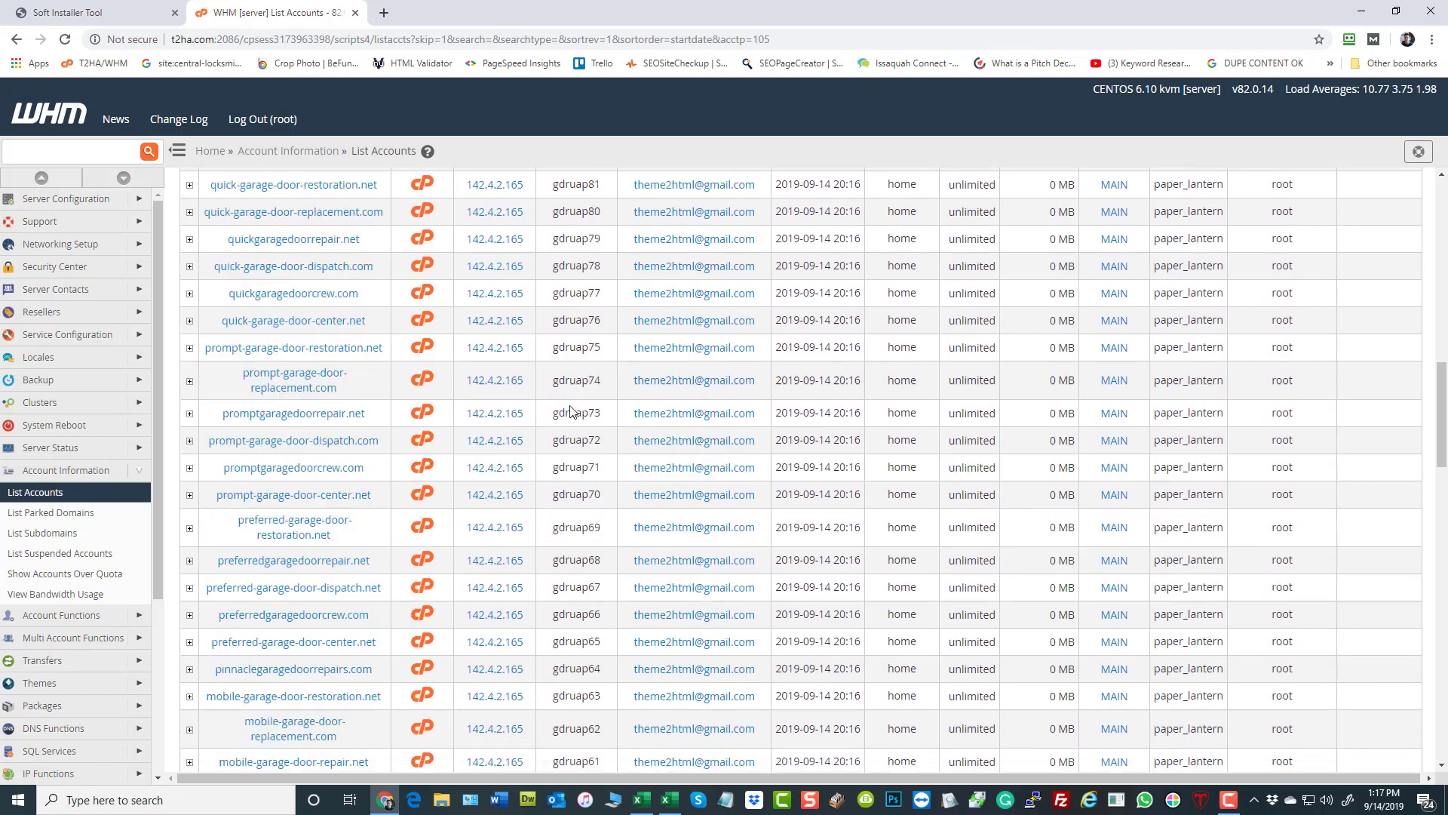
scroll(590, 459, "down", 18)
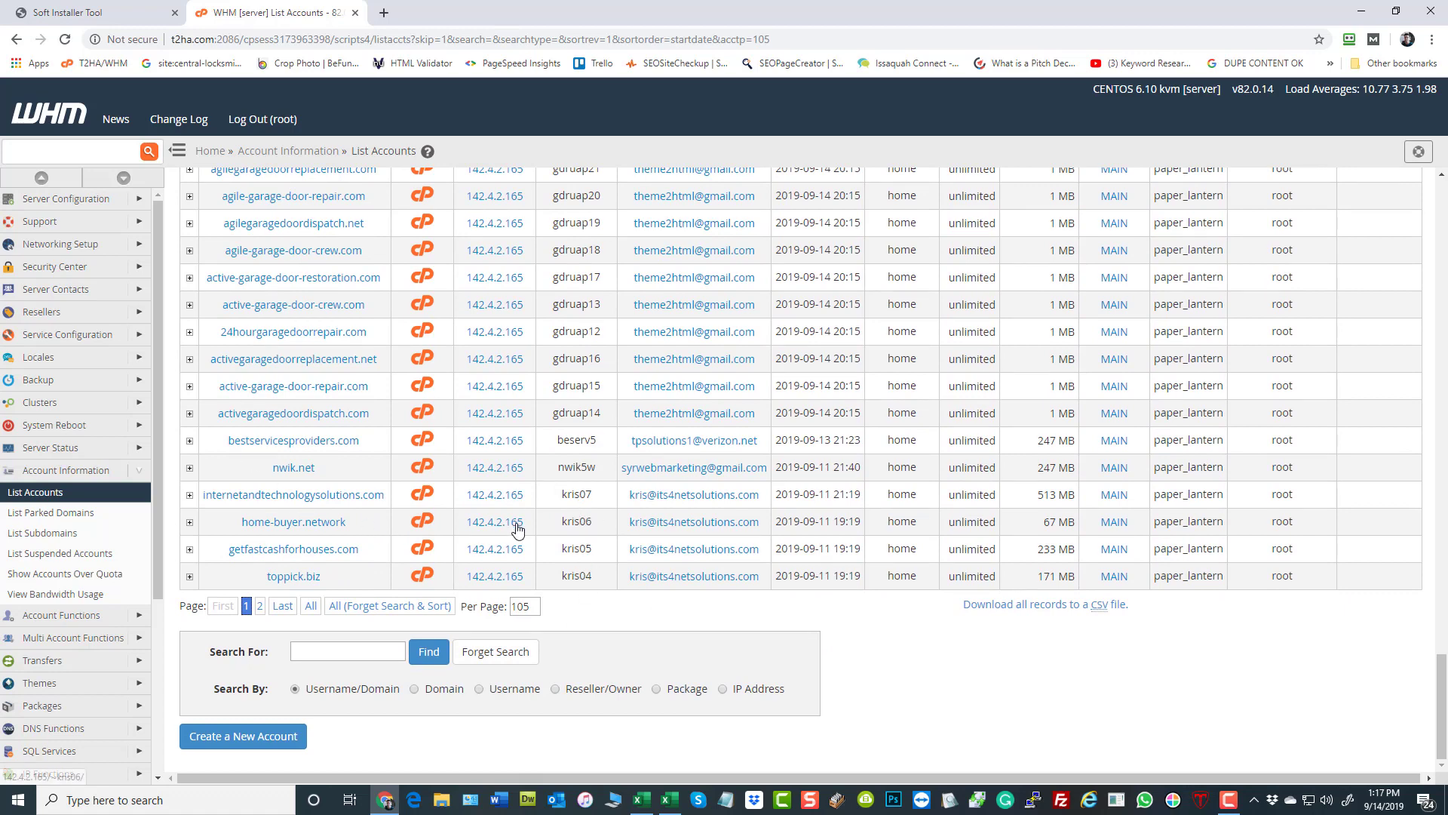
scroll(657, 505, "up", 15)
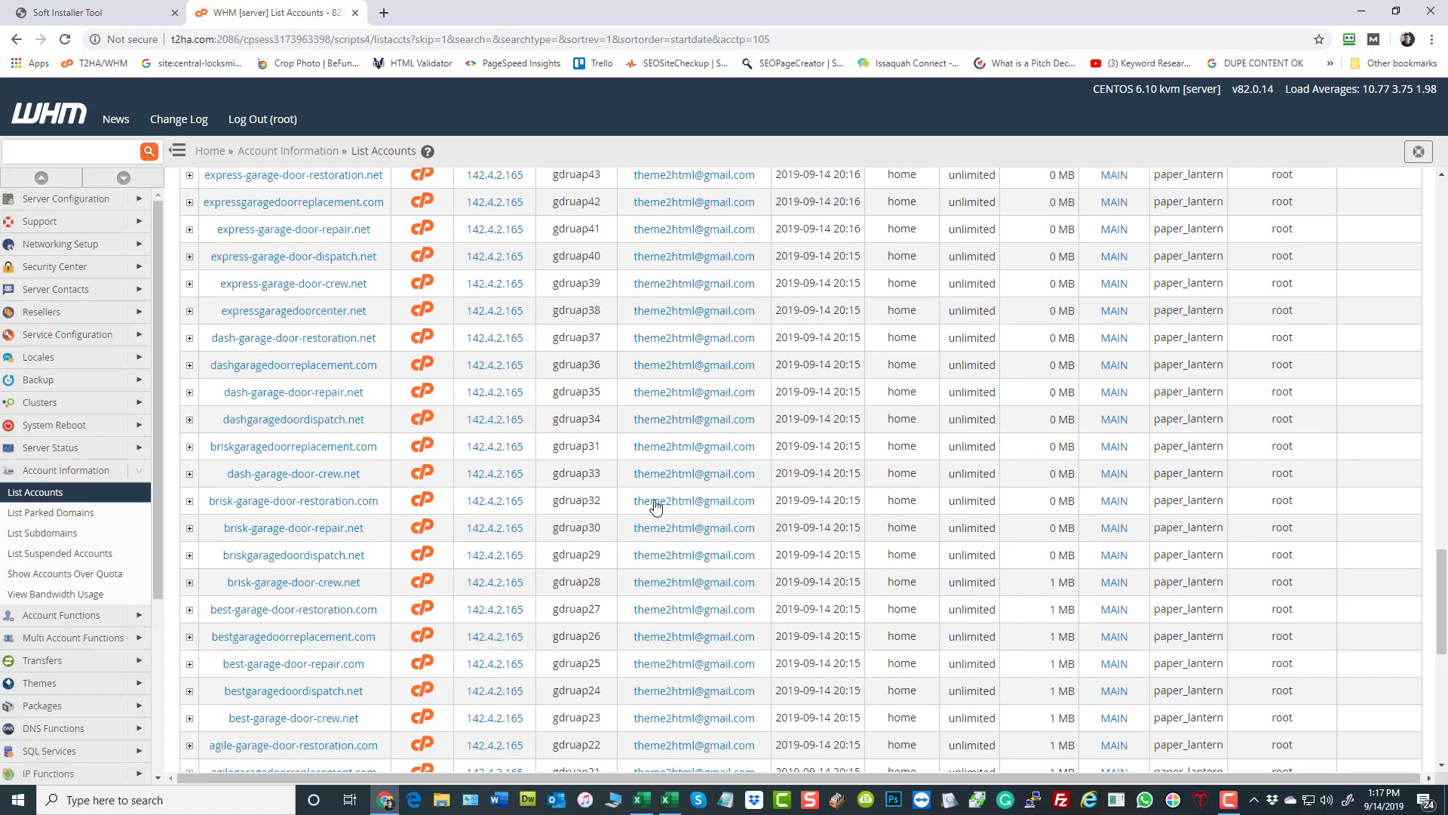
scroll(595, 520, "up", 15)
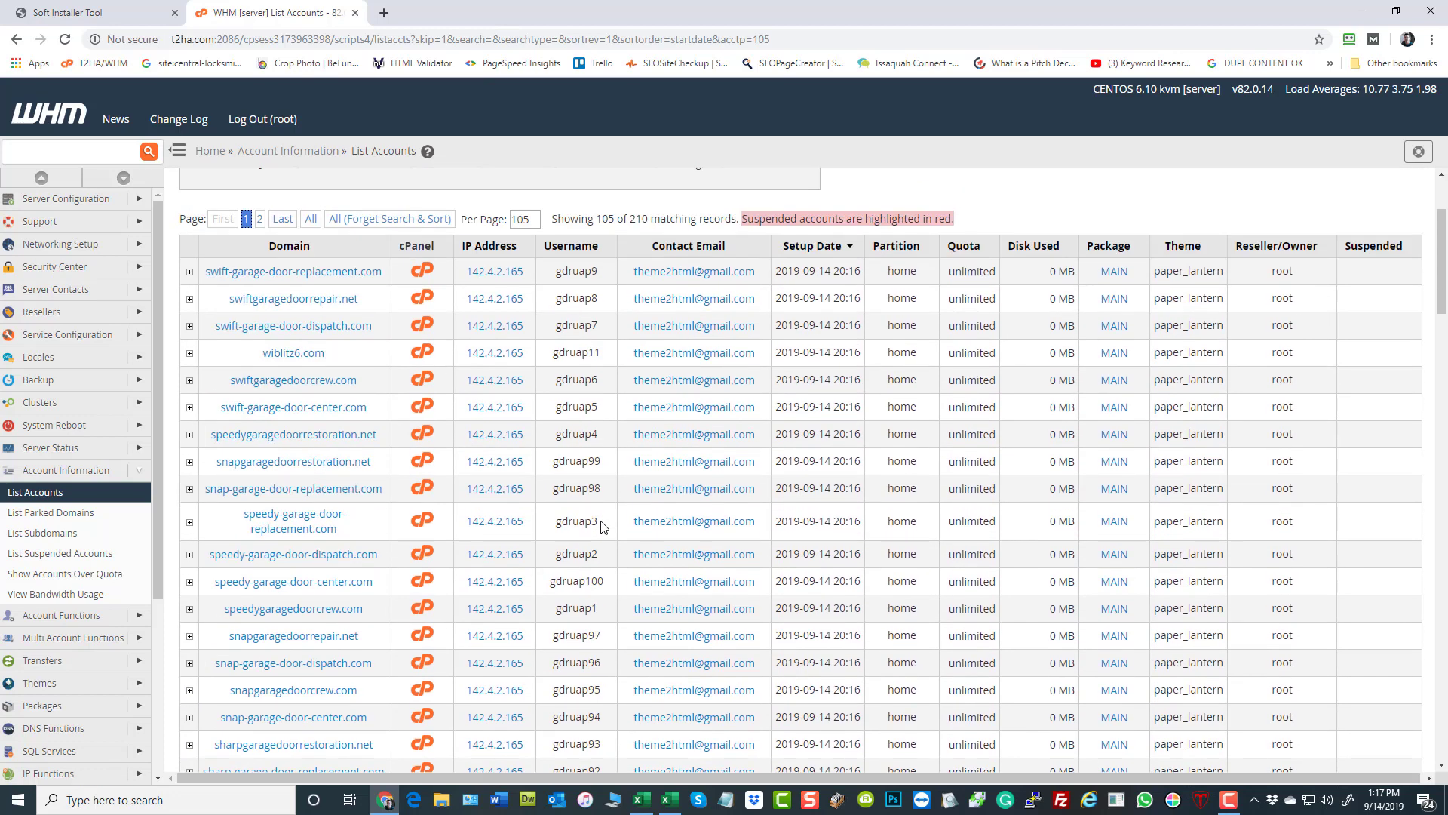
scroll(601, 526, "down", 1)
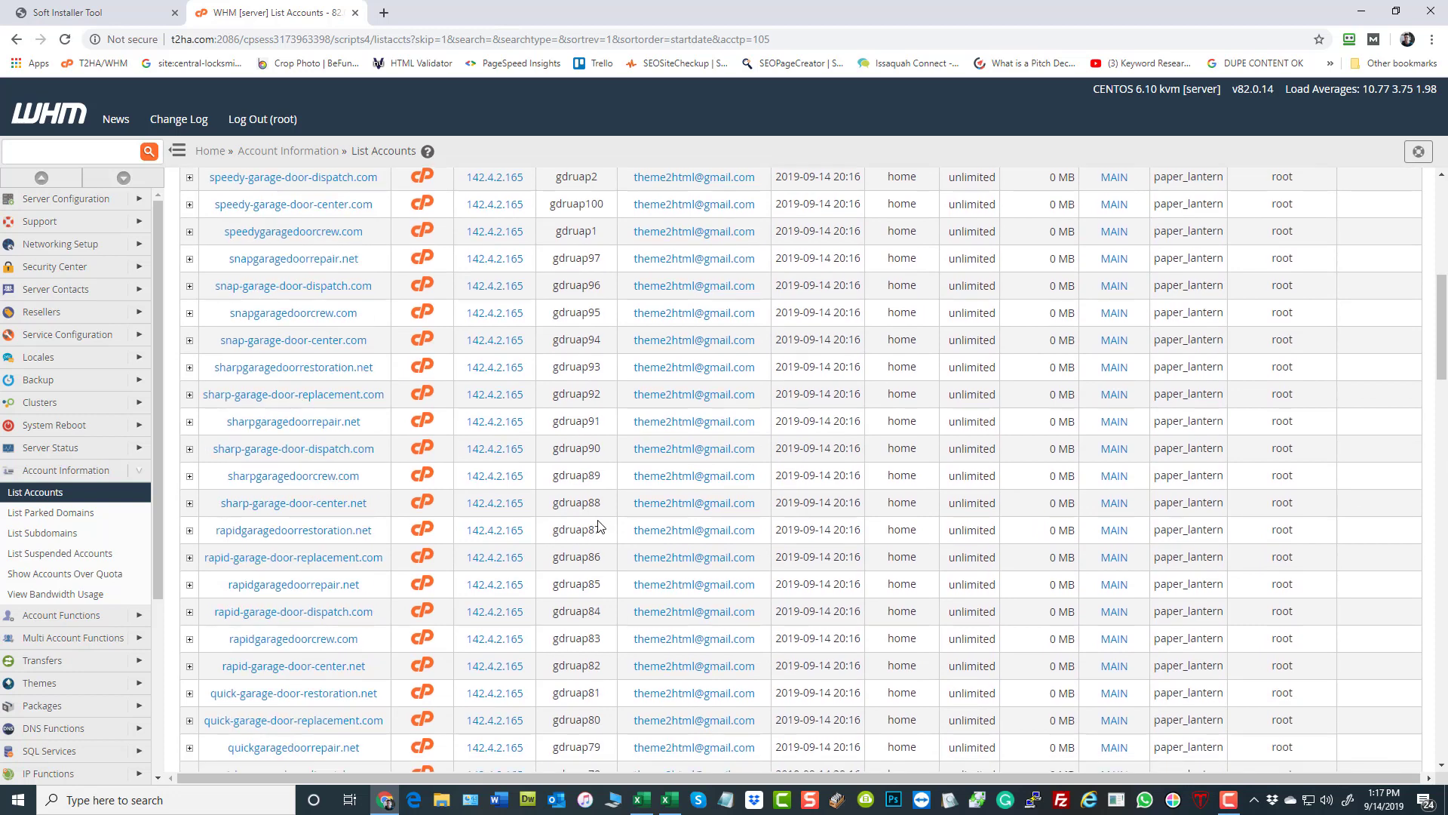
scroll(601, 525, "up", 5)
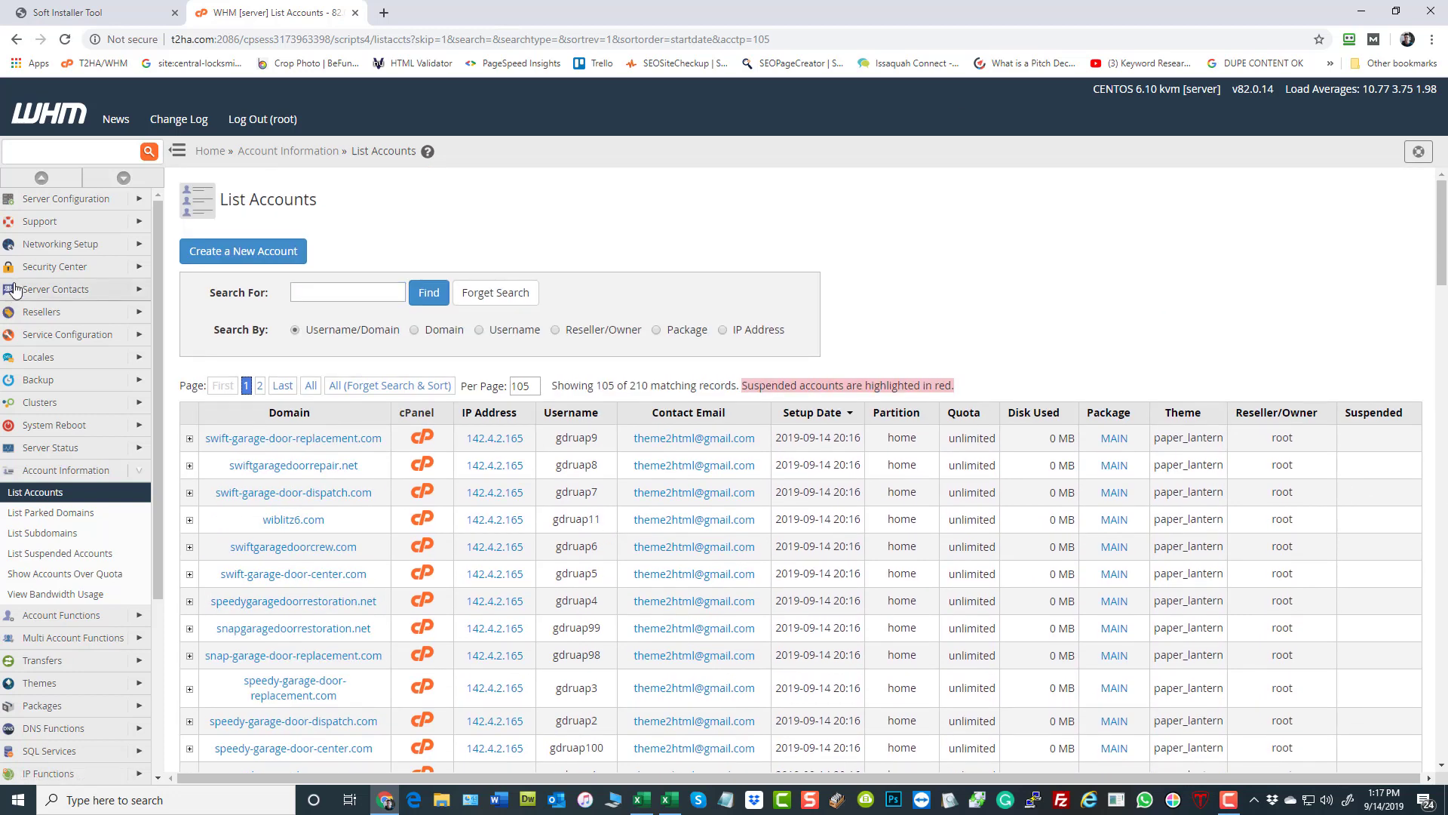
- Compare the last account rows in the Soft Installer Tool with the full account list in WHM
left_click(75, 12)
scroll(973, 596, "down", 3)
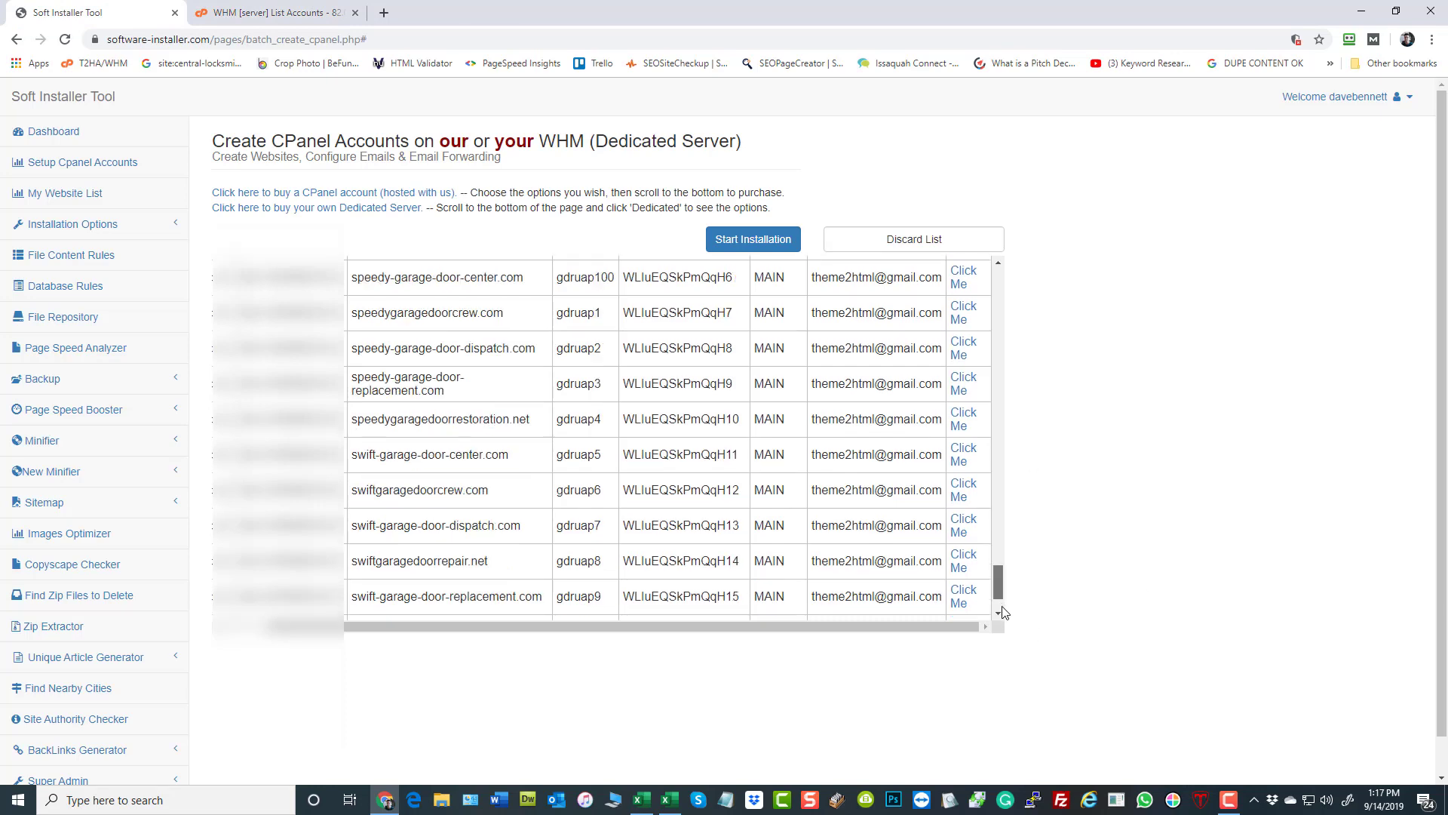
left_click(272, 12)
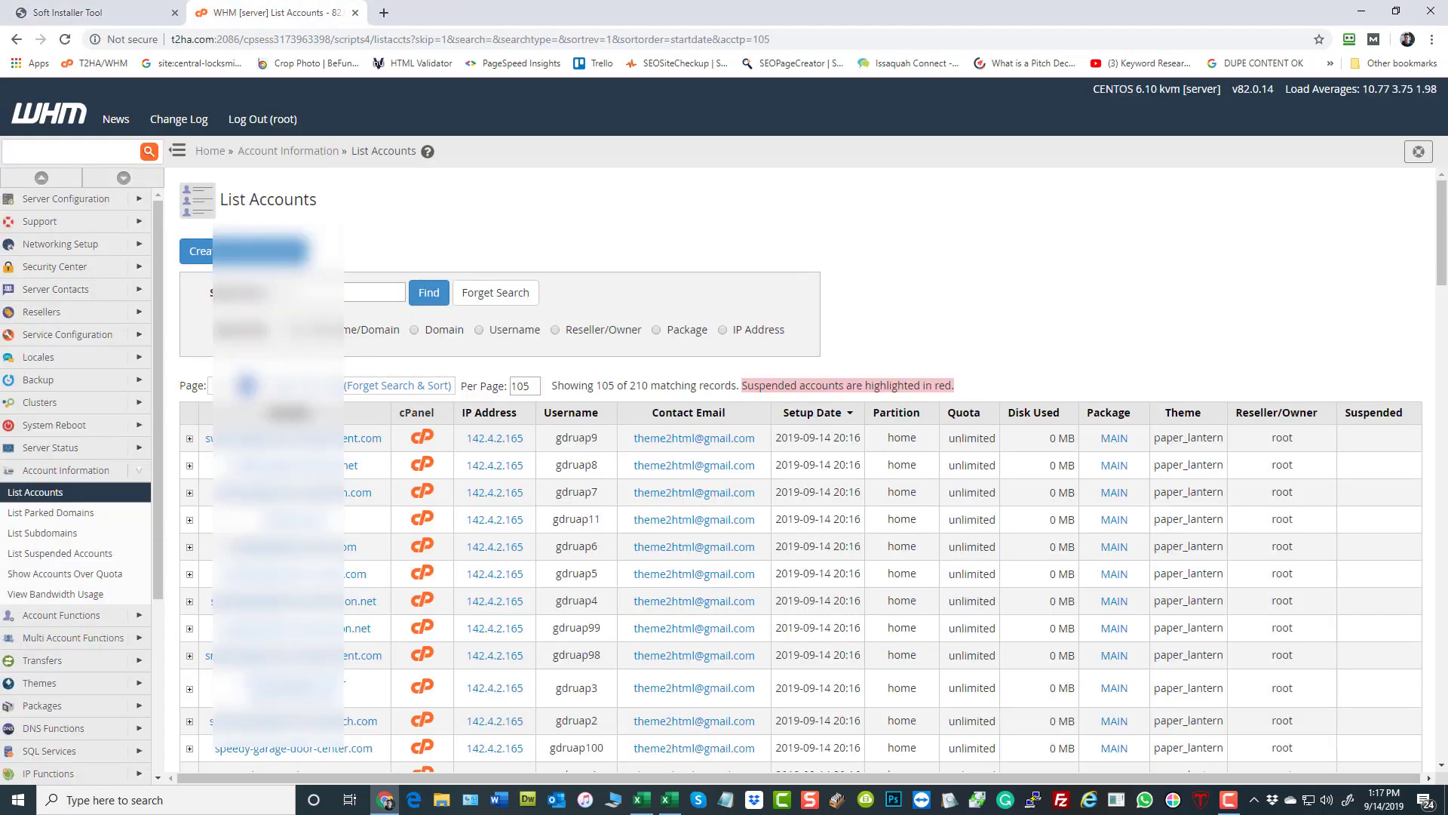
left_click_drag(1442, 202, 1442, 690)
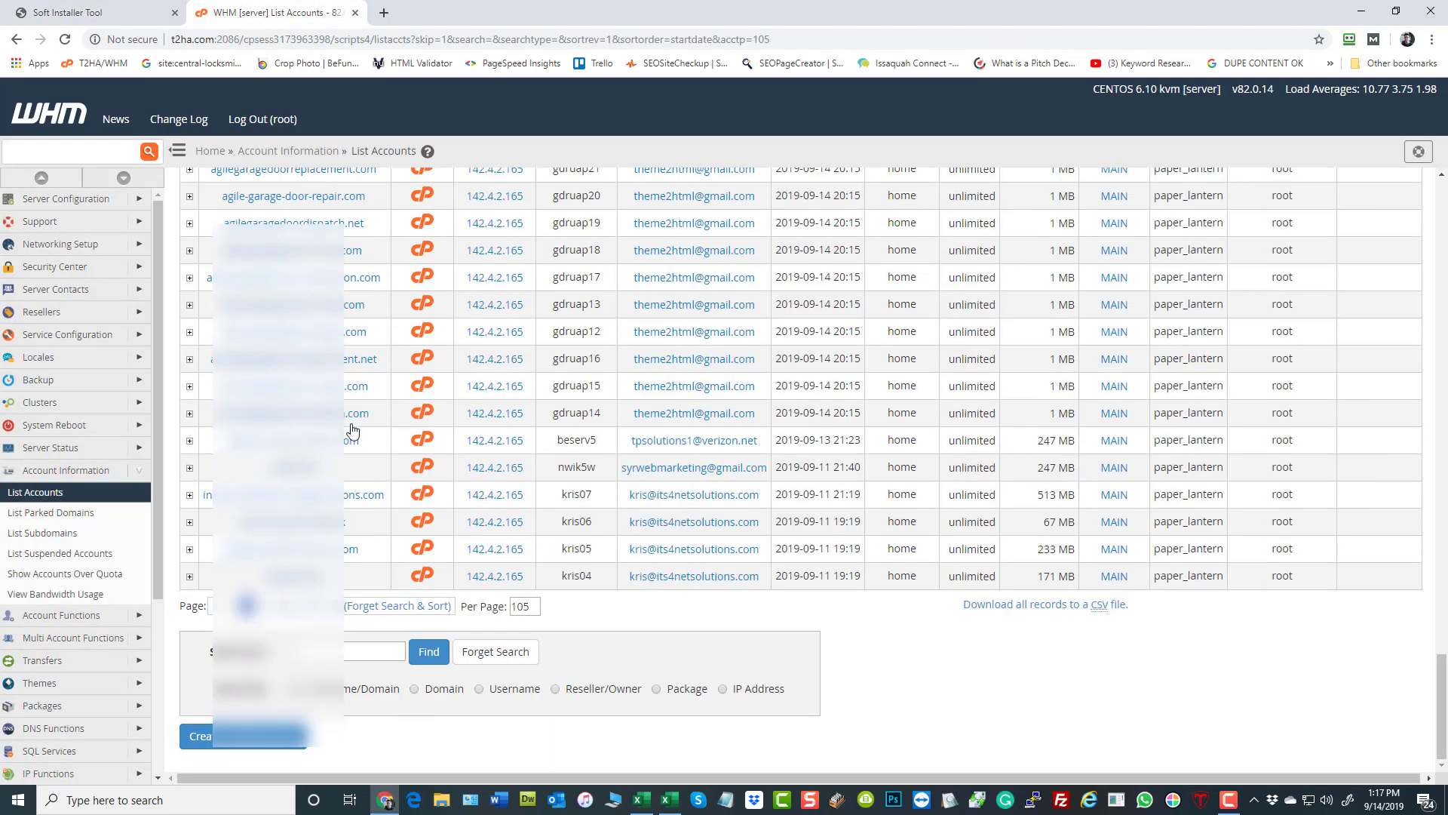
- From the Soft Installer Tool's My Website List, start a batch upload, download its sample sheet, and open sample_server (1).xlsx
left_click(128, 12)
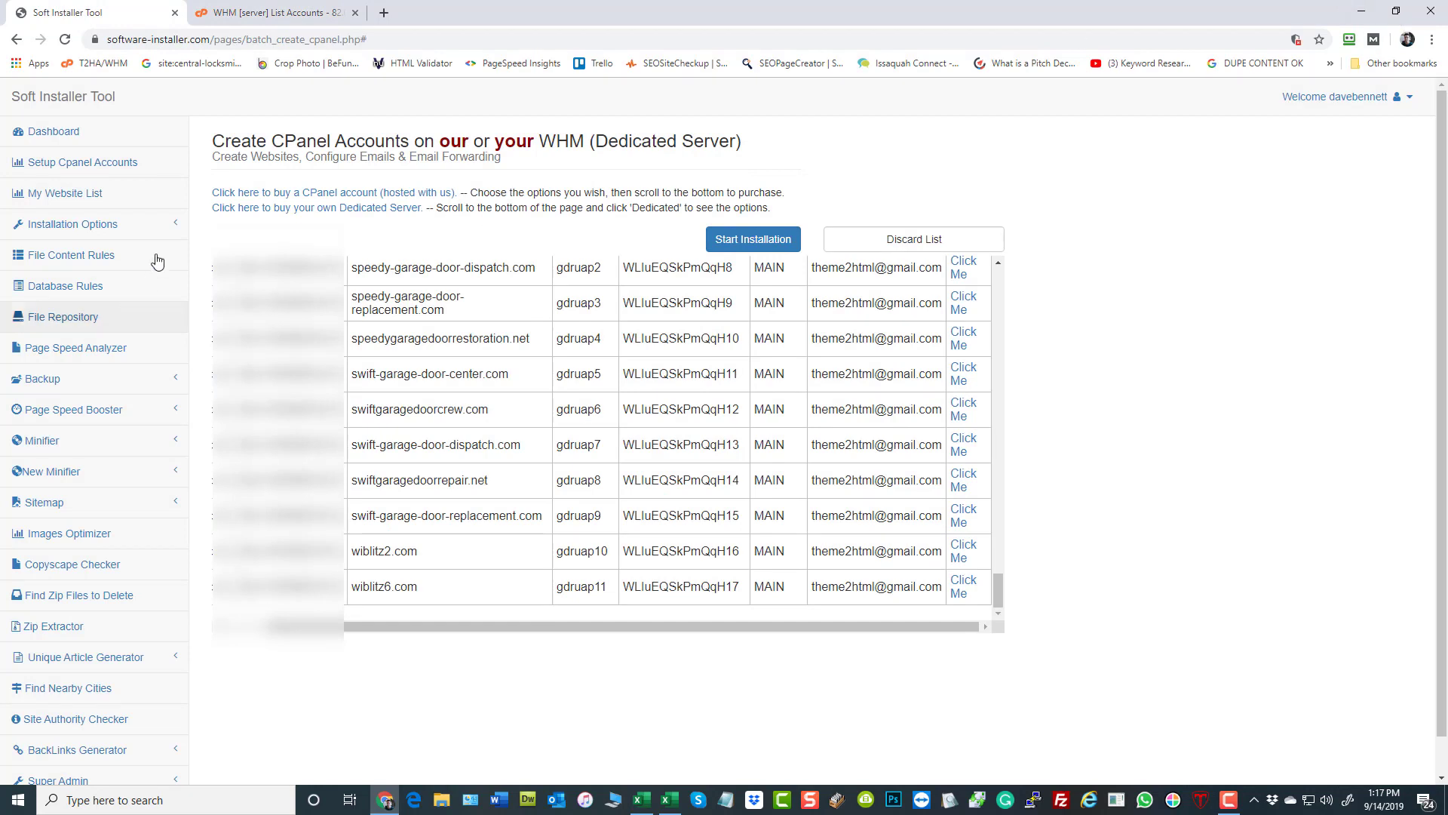
left_click(80, 193)
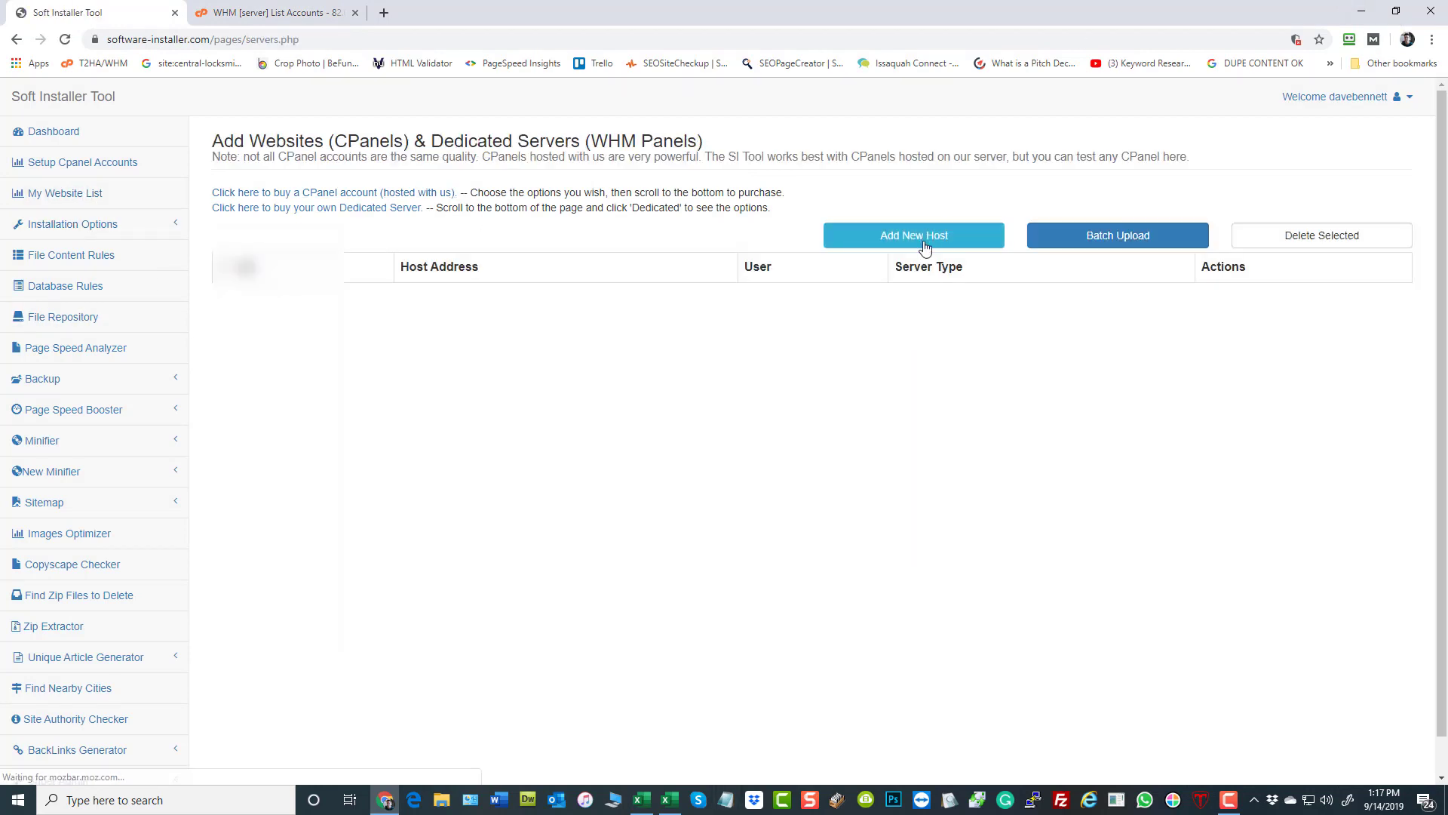
left_click(1117, 236)
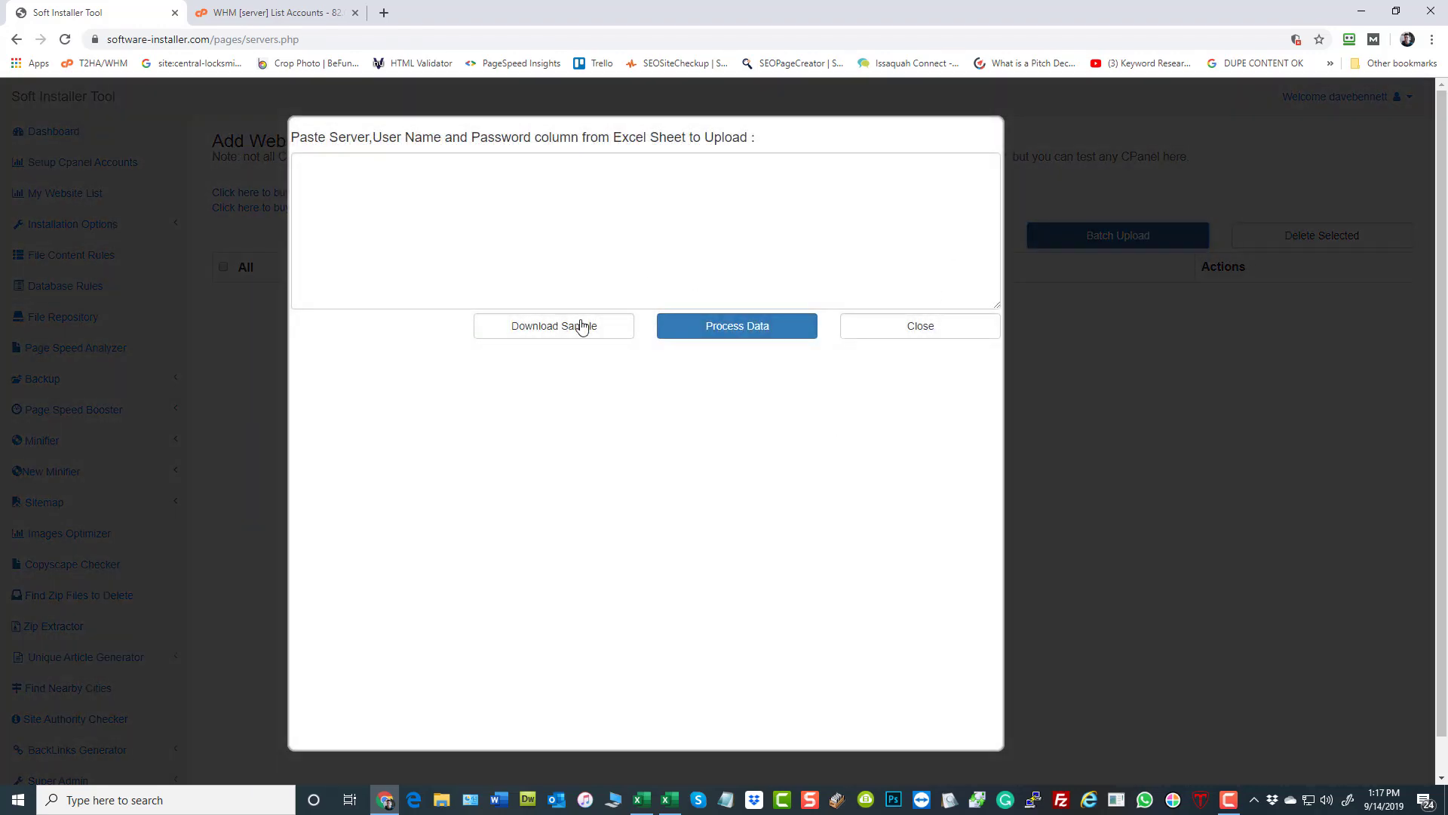
left_click(582, 326)
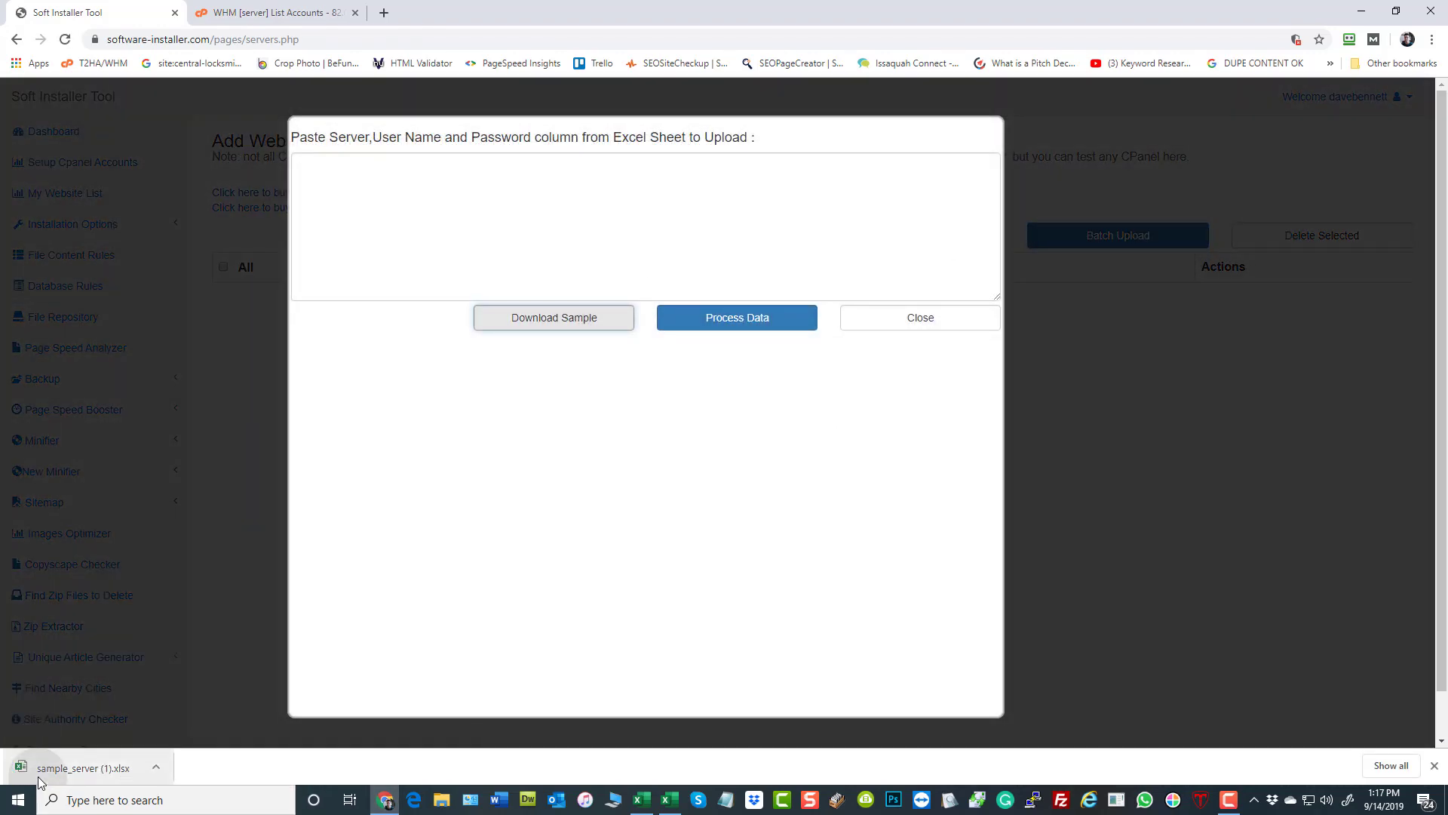
left_click(38, 776)
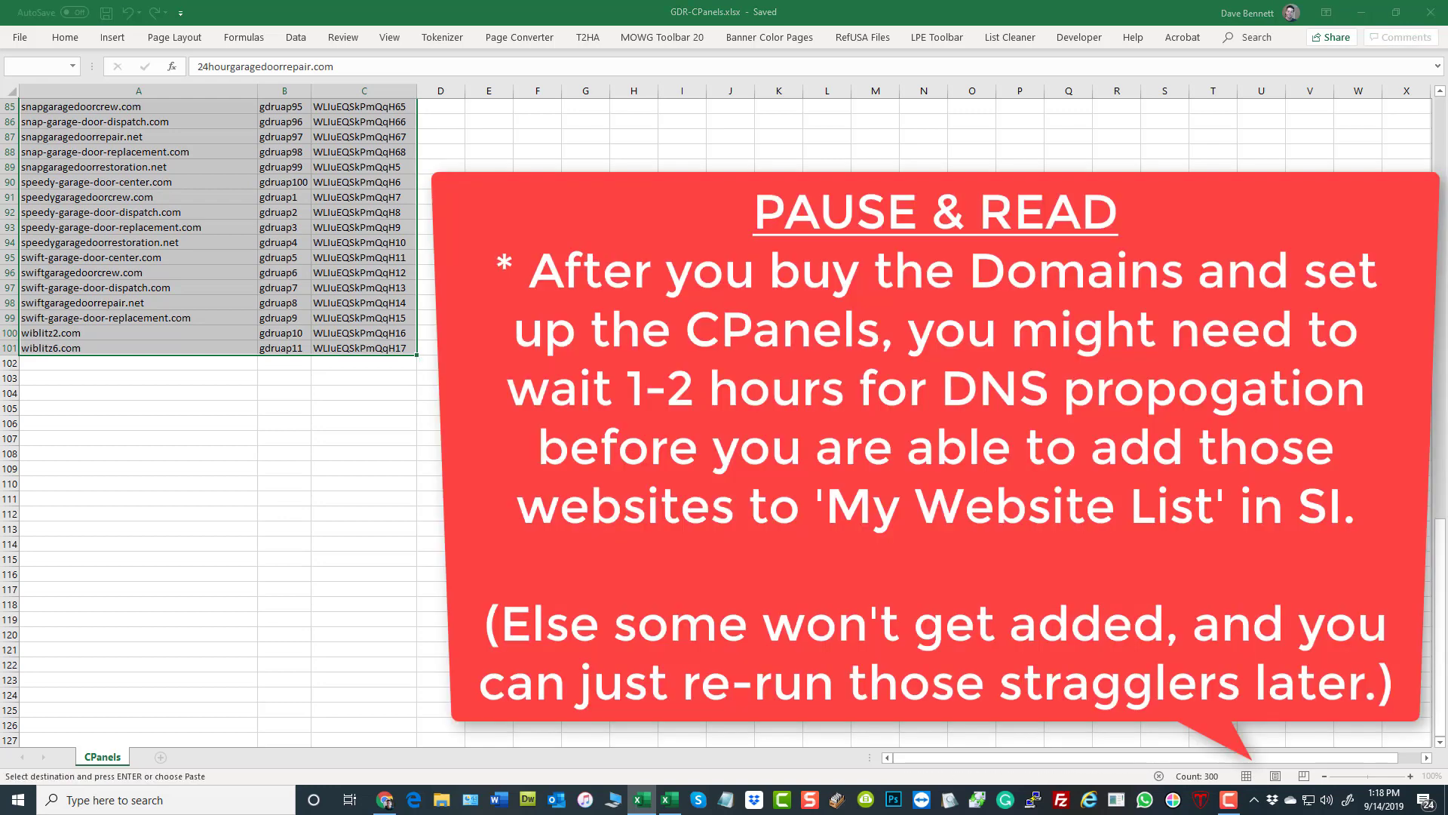
left_click(597, 59)
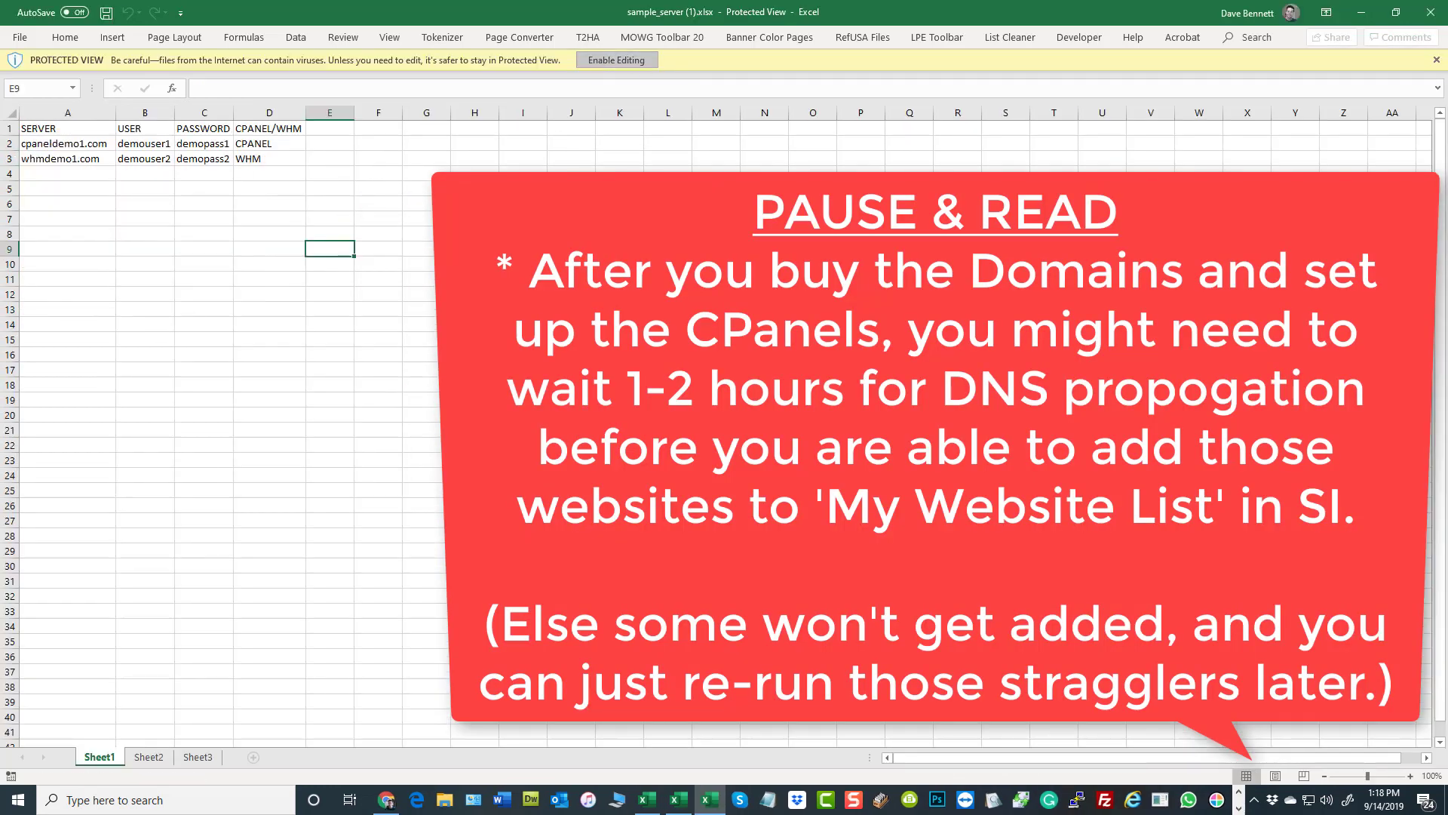
- Copy the domain, user and password rows A2:C101 from GDR-CPanels.xlsx and paste them into sample_server (1).xlsx starting at A2
left_click(683, 798)
right_click(114, 209)
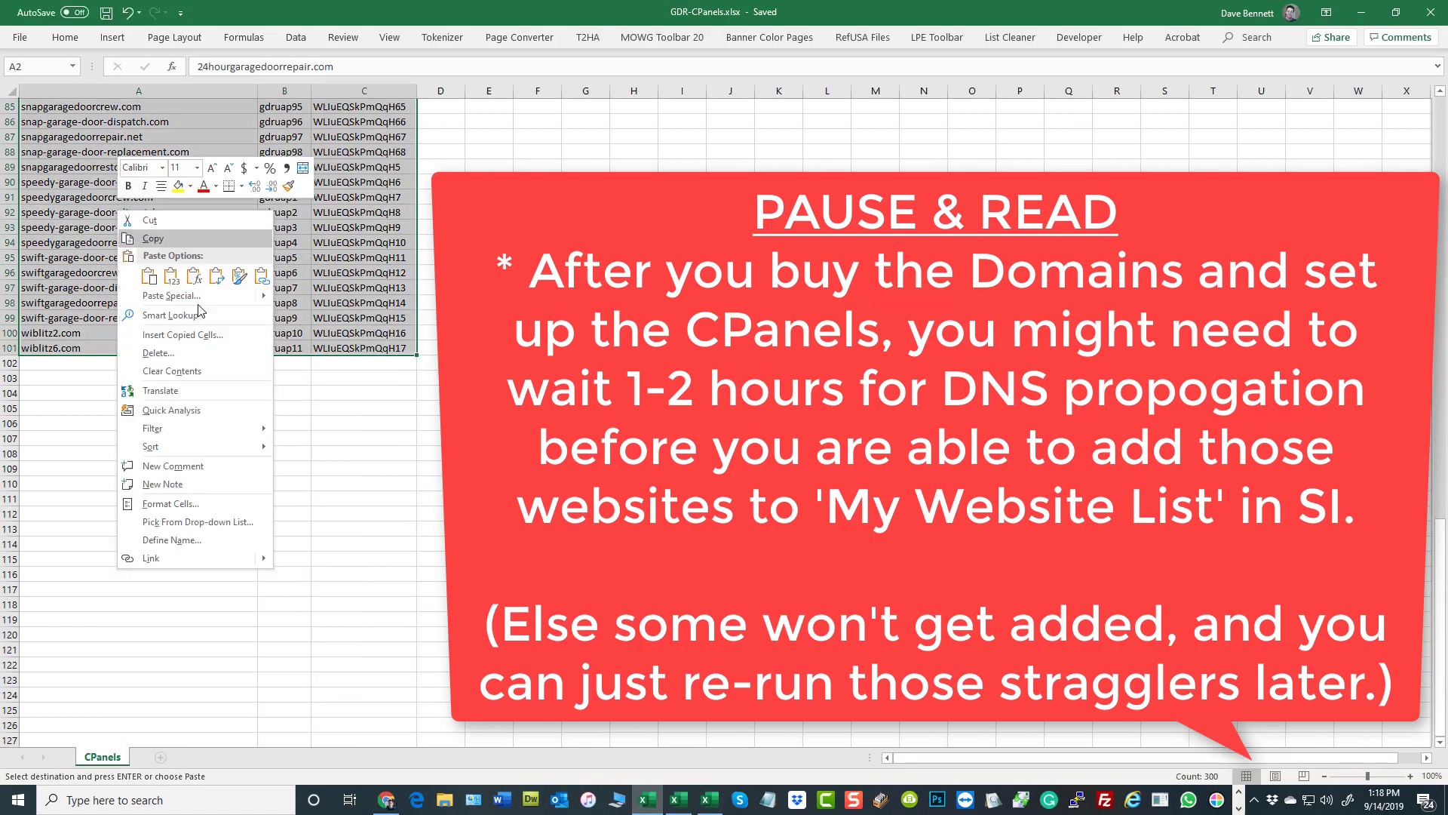
left_click(143, 231)
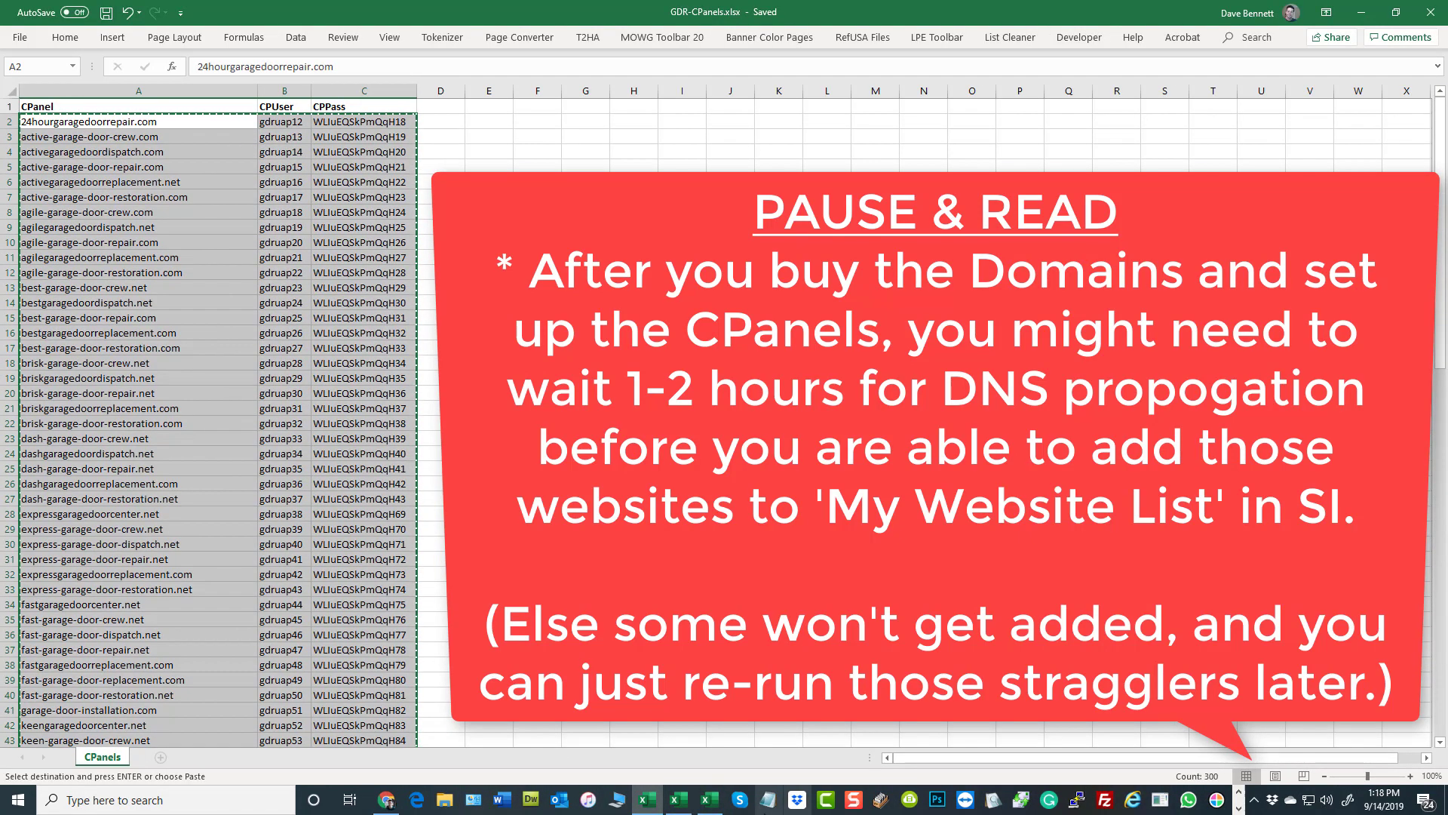
left_click(709, 800)
left_click(70, 121)
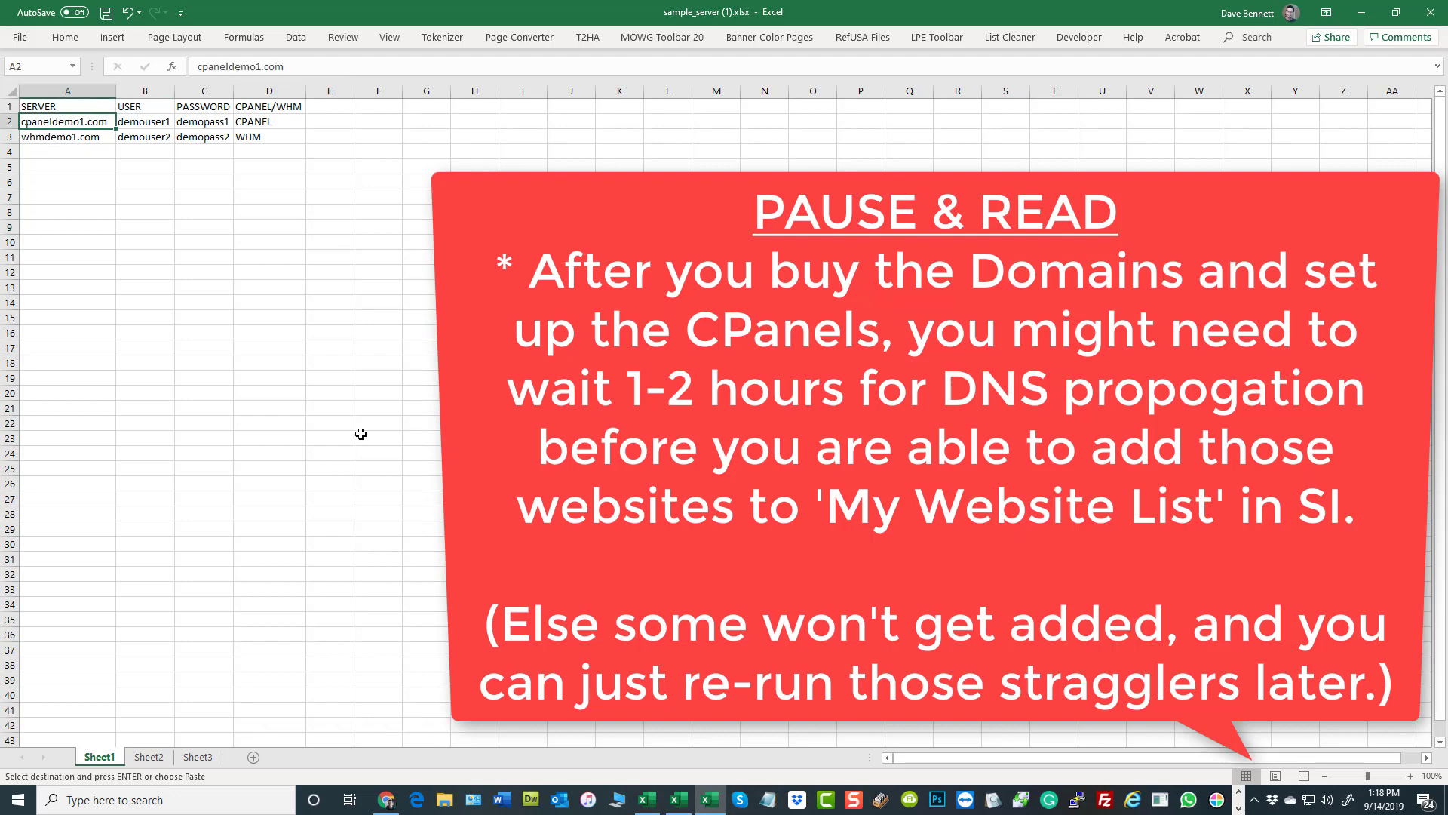
key("ctrl+v")
left_click(426, 257)
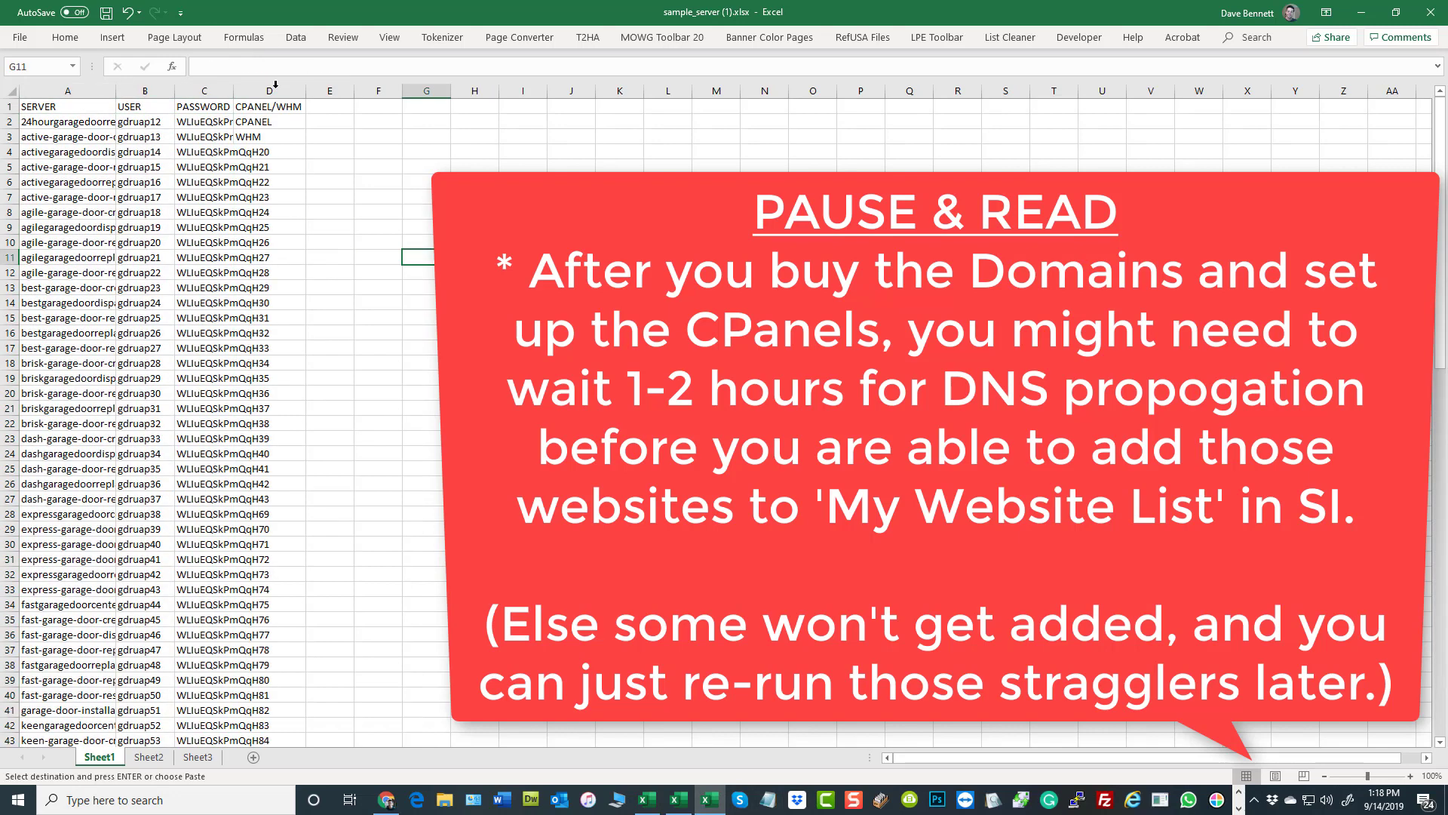
- Fill the CPANEL/WHM column with CPANEL from D2 down to D101
left_click_drag(282, 122, 279, 729)
left_click(286, 722)
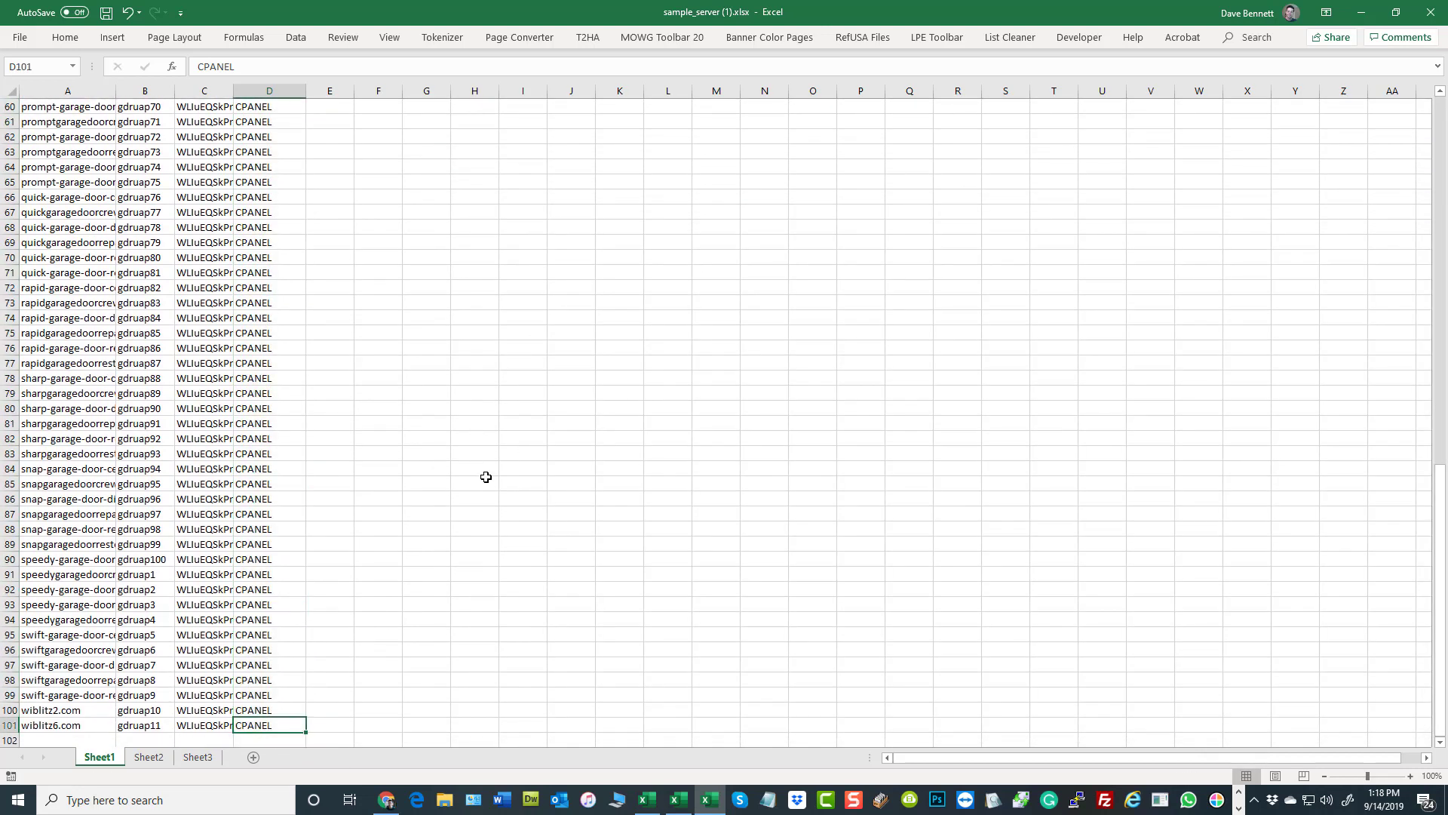
scroll(495, 474, "up", 8)
scroll(513, 398, "up", 12)
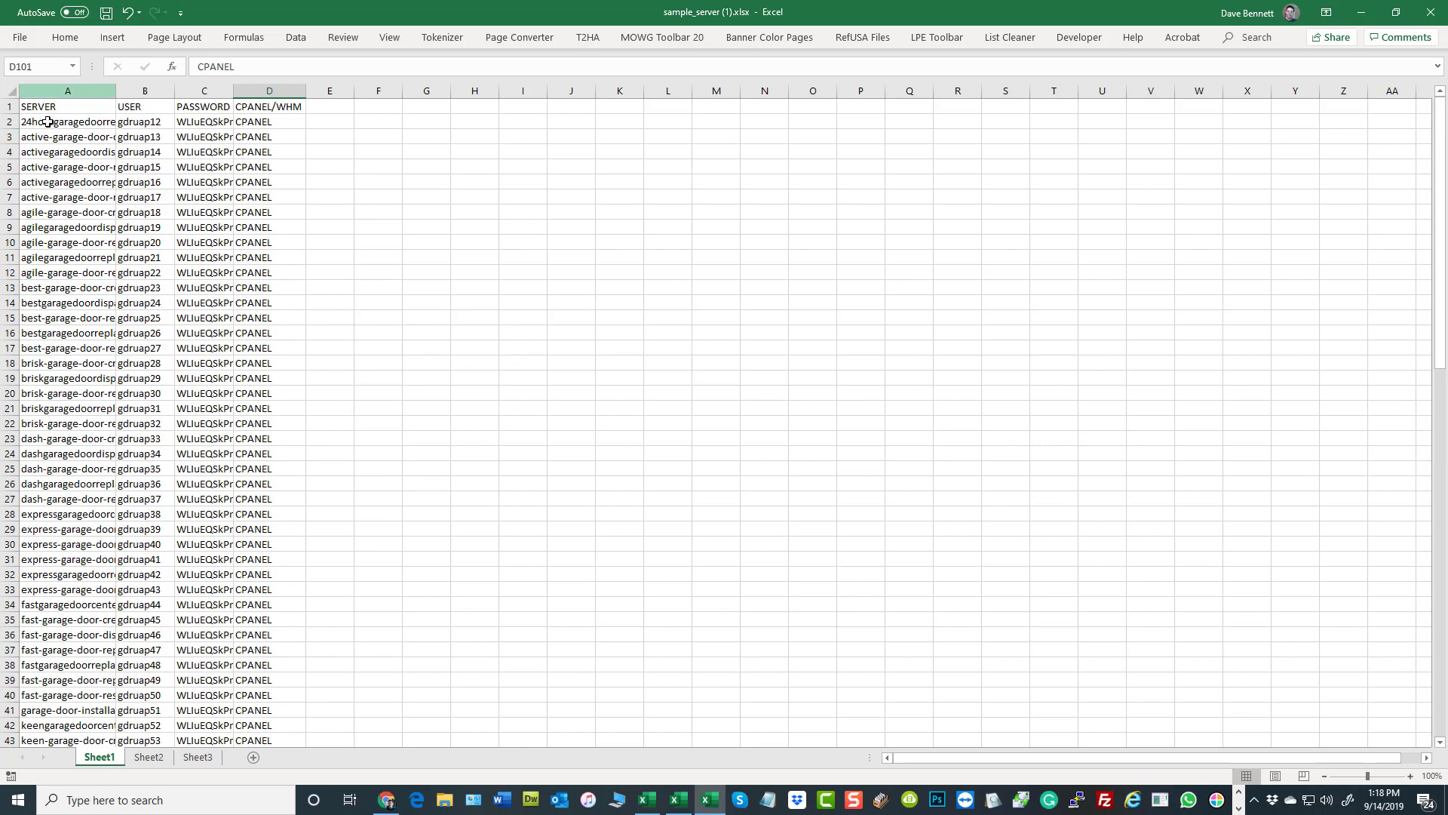
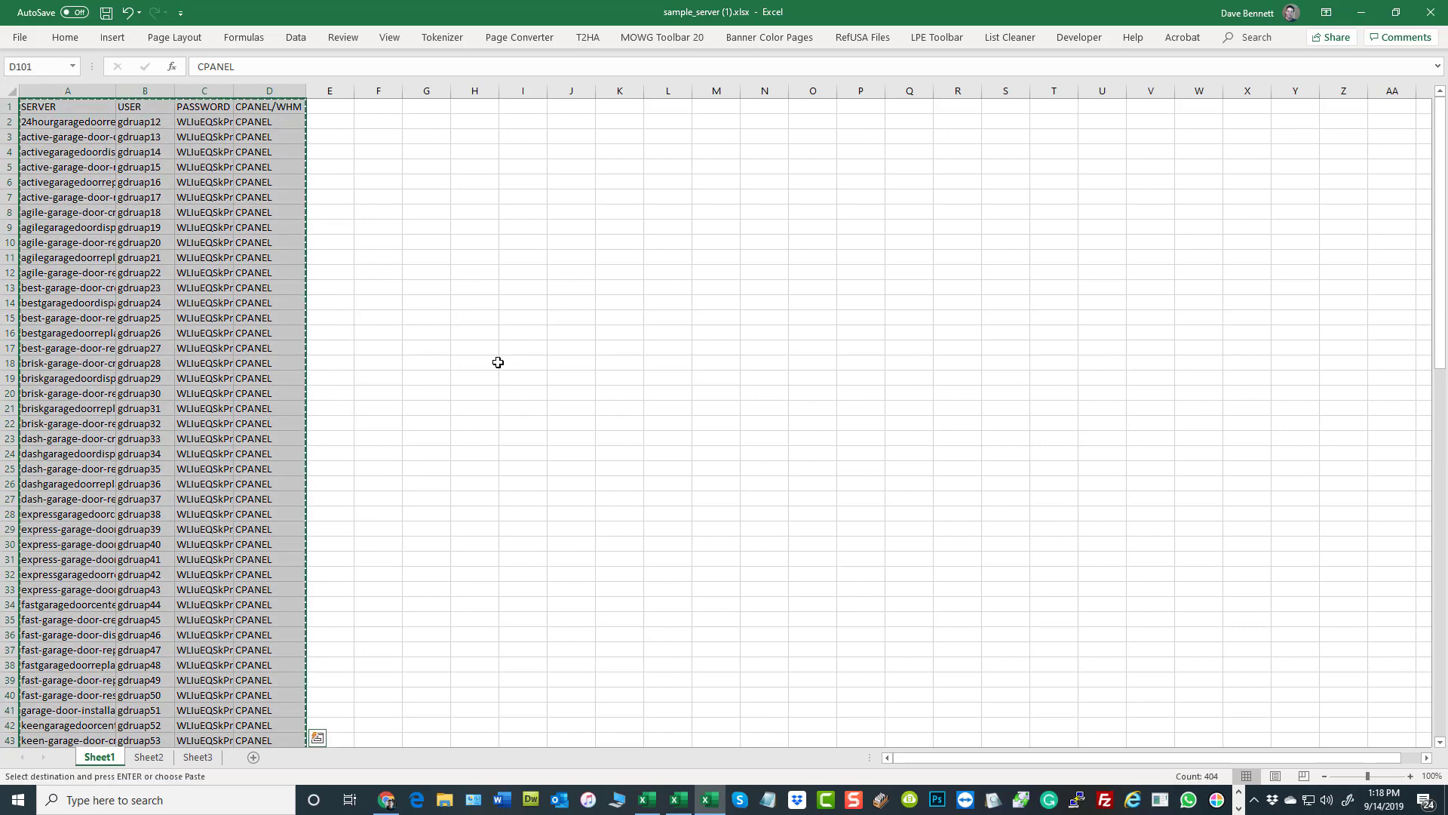
- Paste the copied server, user, password and CPANEL/WHM rows into the Soft Installer Tool's batch upload and process the data
left_click(386, 798)
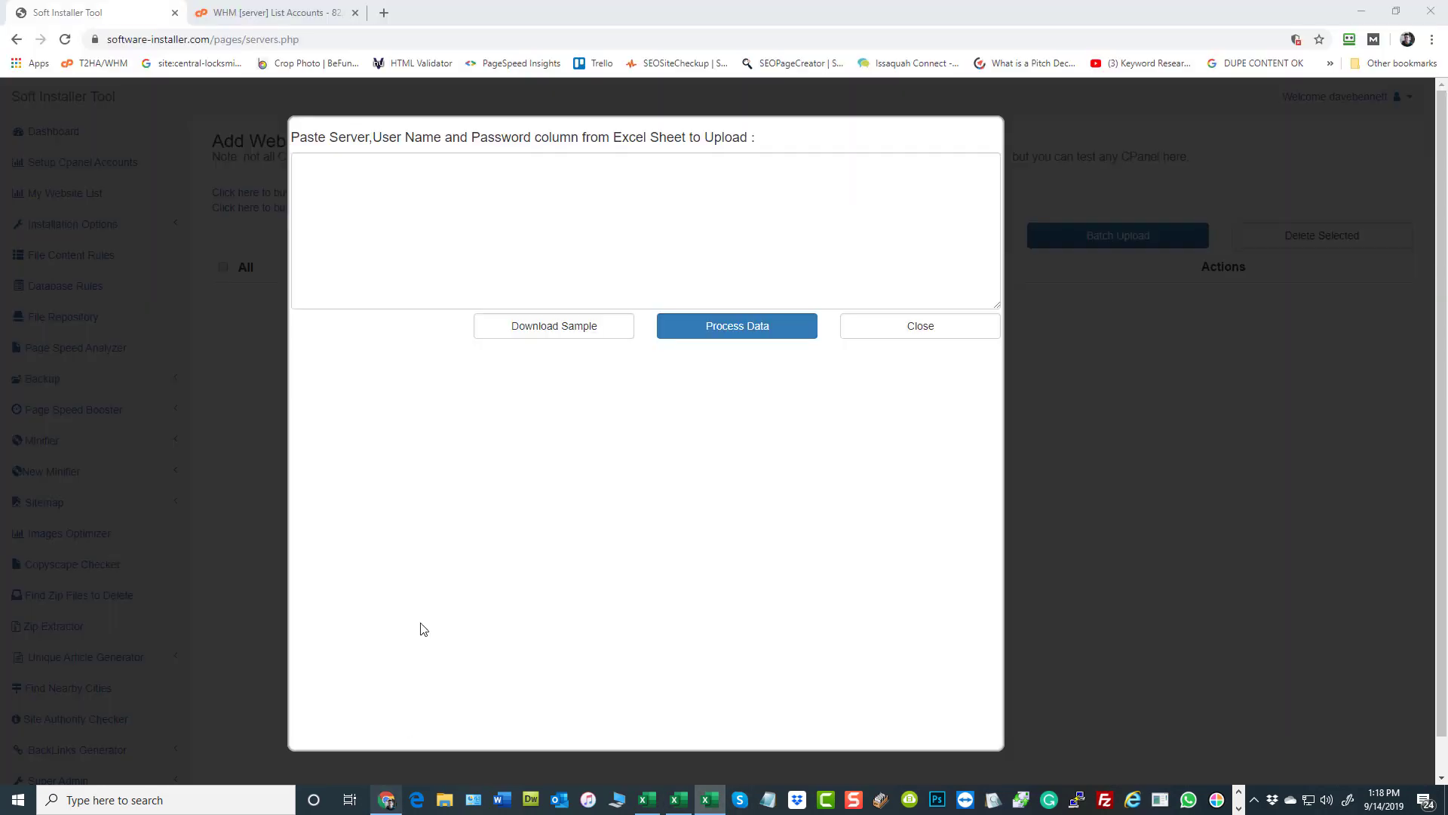
left_click(587, 244)
key("ctrl+v")
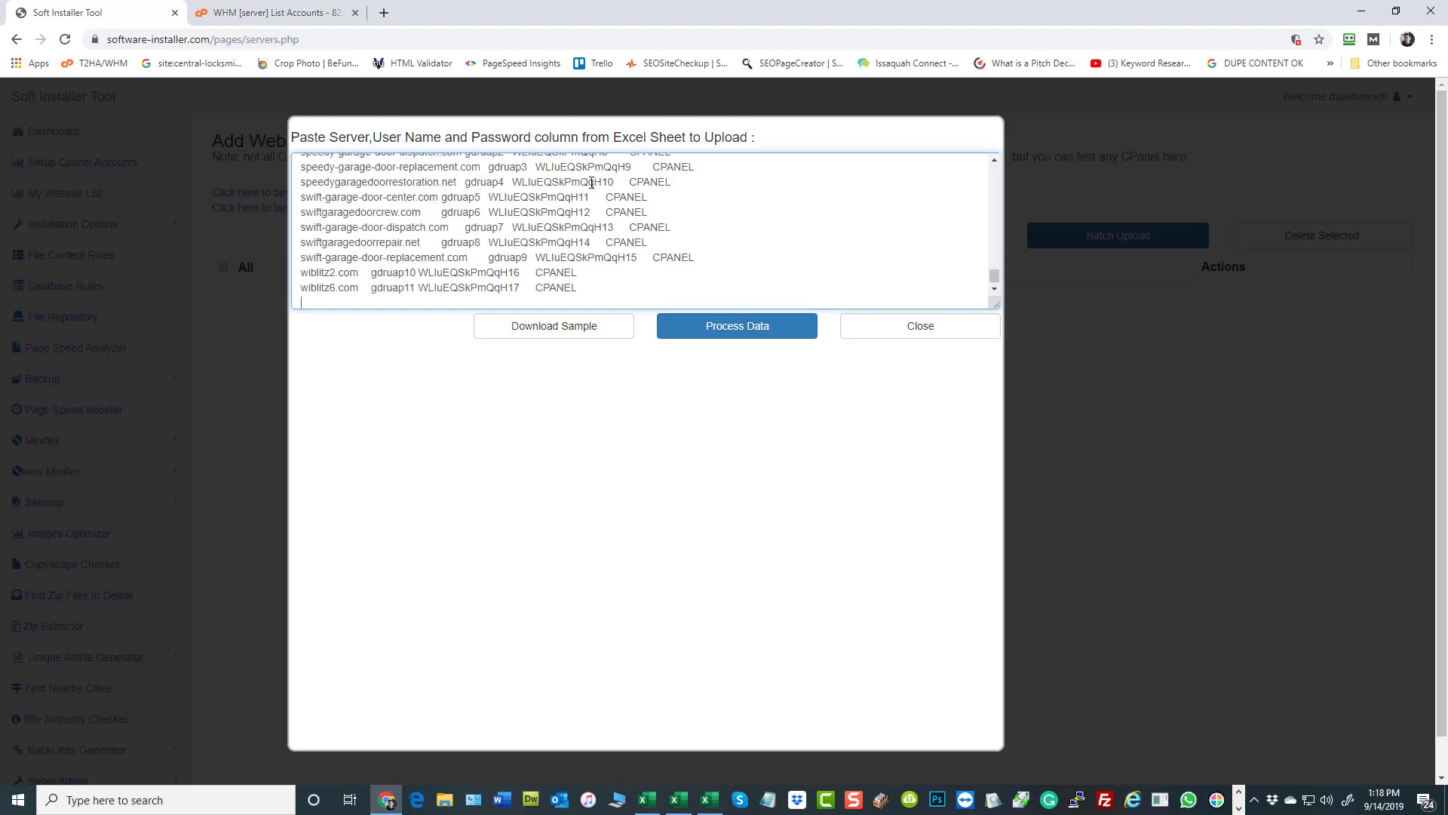
left_click(708, 332)
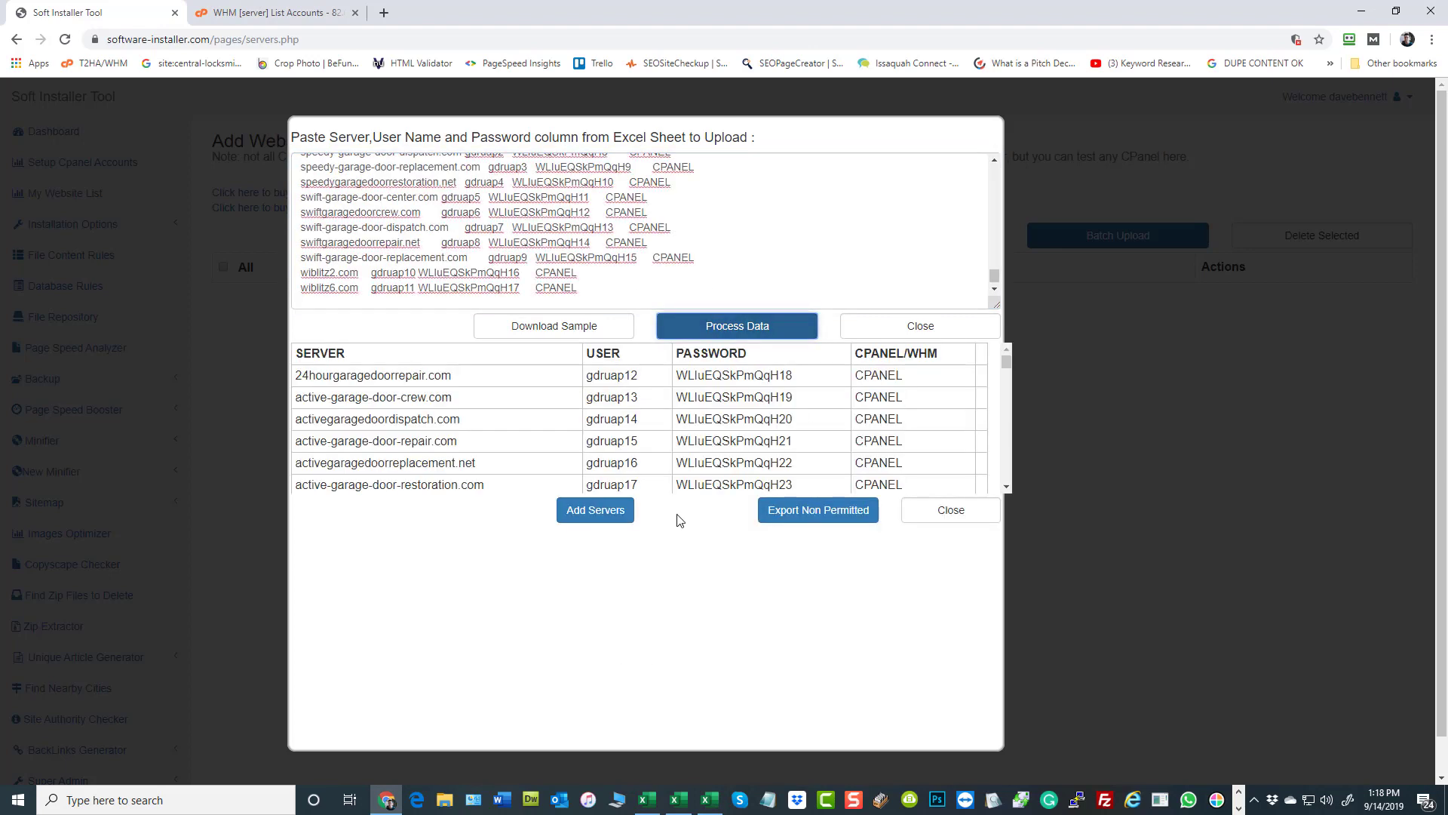
- Add the processed servers to the website list and consult the system clock to time the batch upload
left_click(605, 511)
left_click(798, 128)
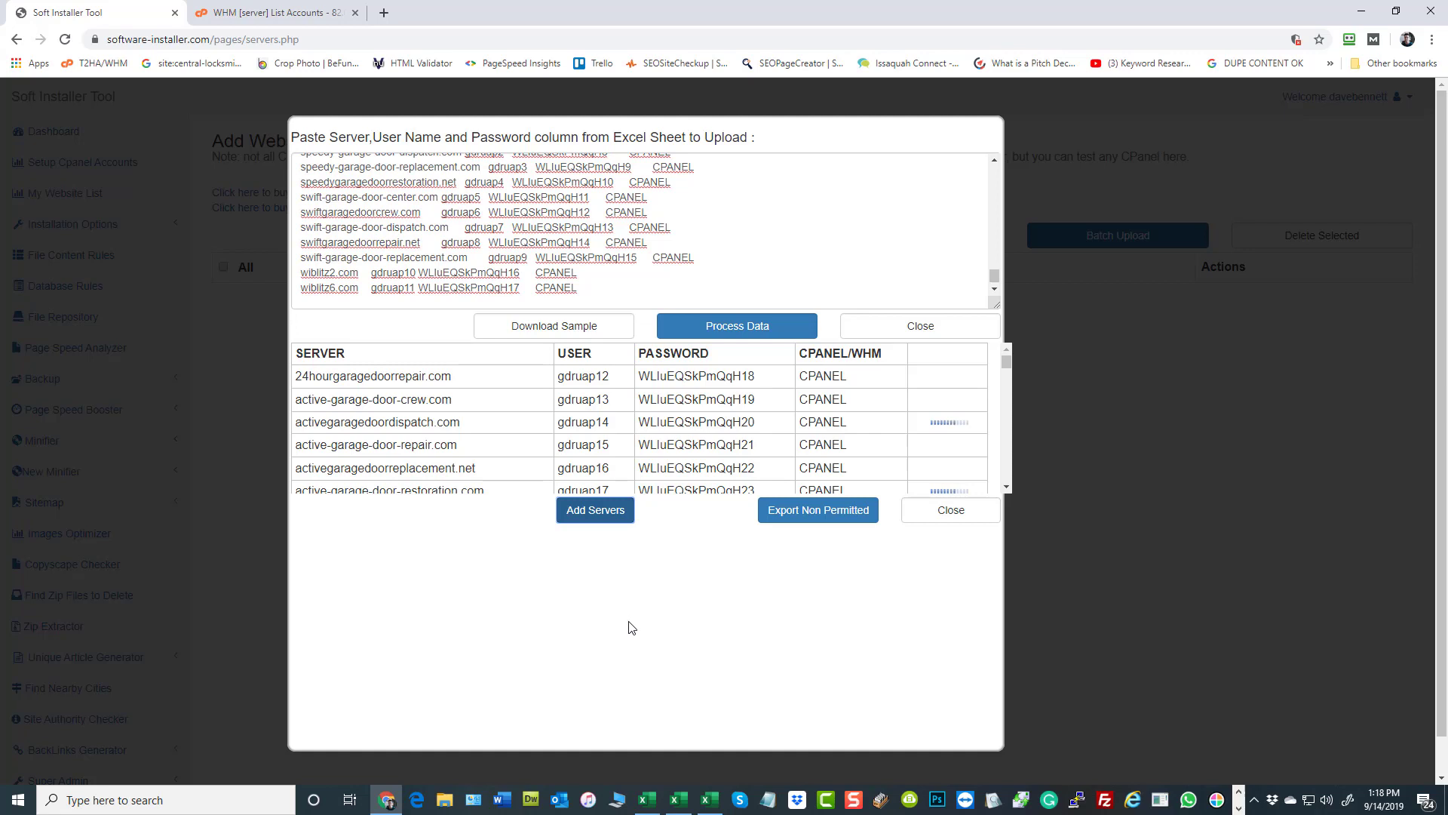
left_click(1383, 799)
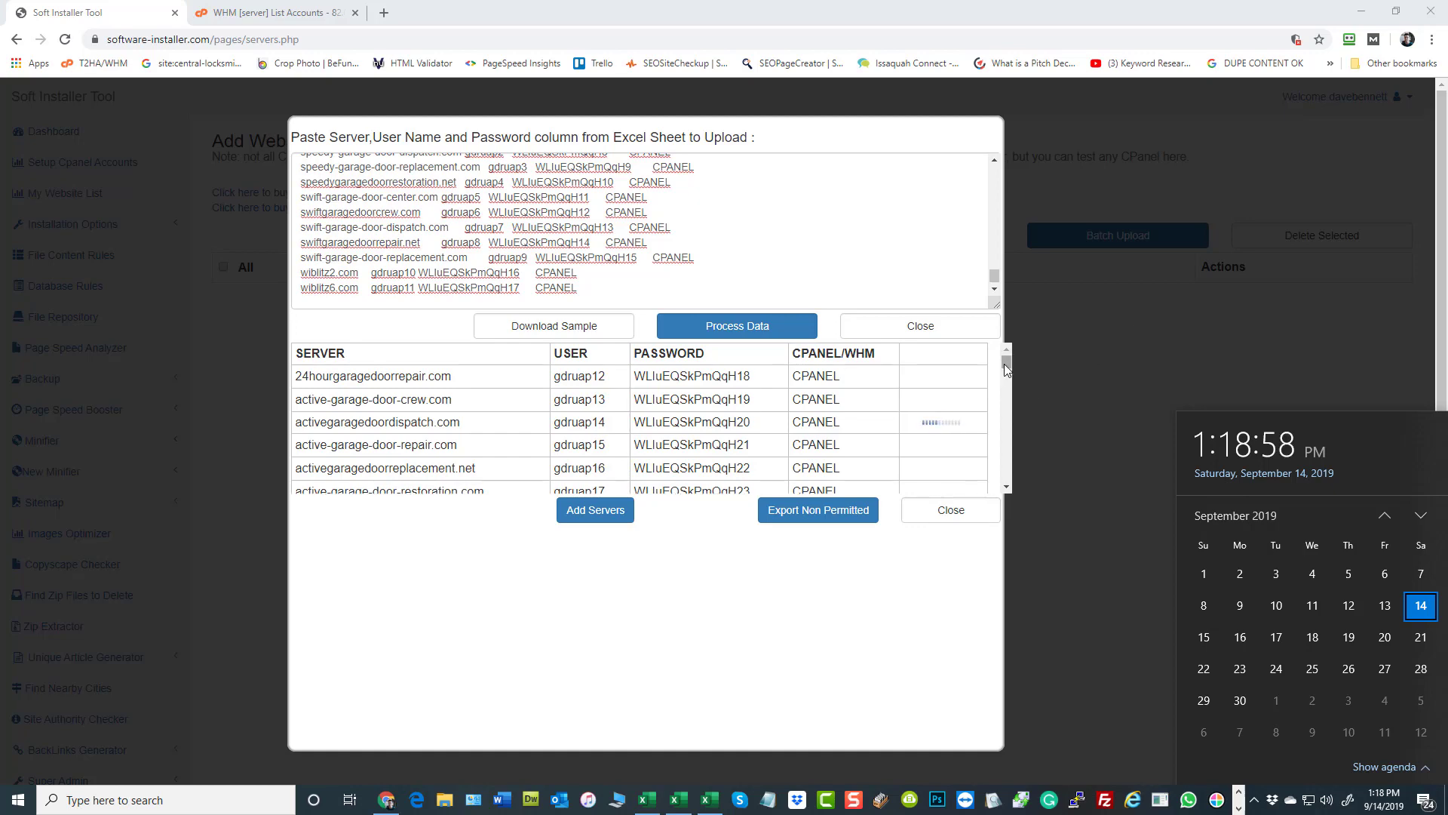
left_click(1007, 487)
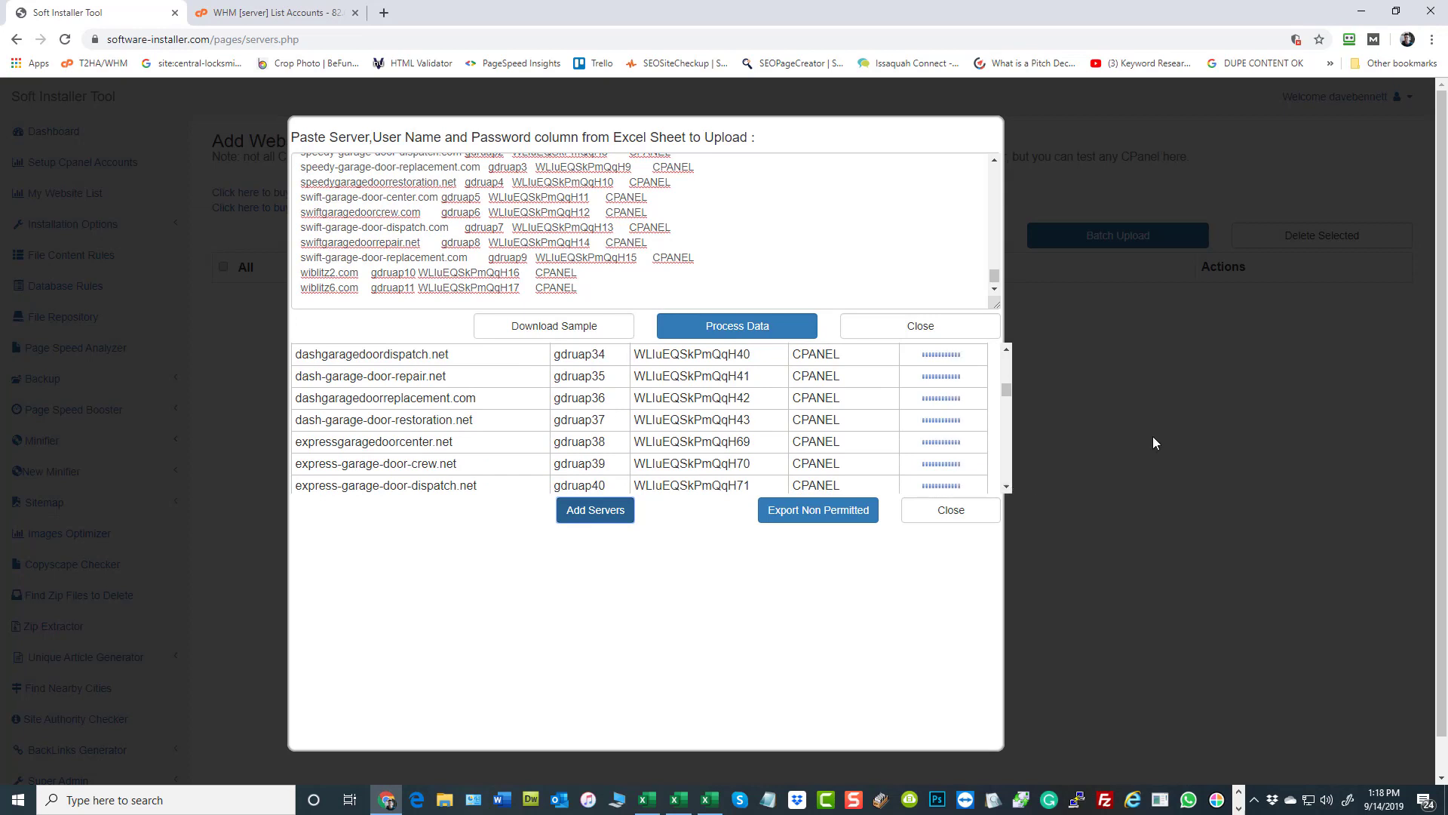
left_click(1369, 804)
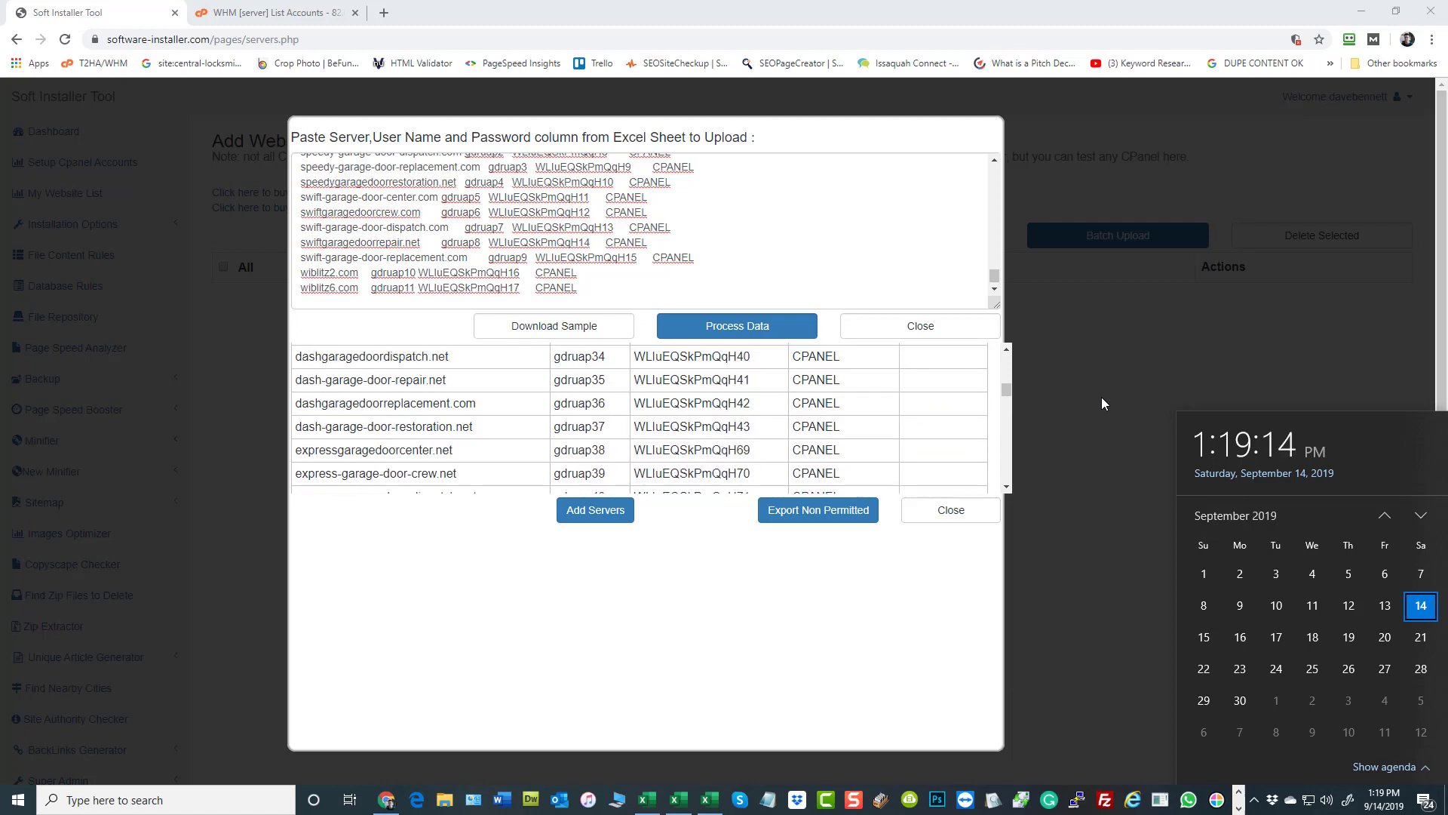
- Review the upload status of the servers through to the end of the list and look for non-permitted domains
scroll(936, 407, "down", 5)
scroll(935, 408, "down", 11)
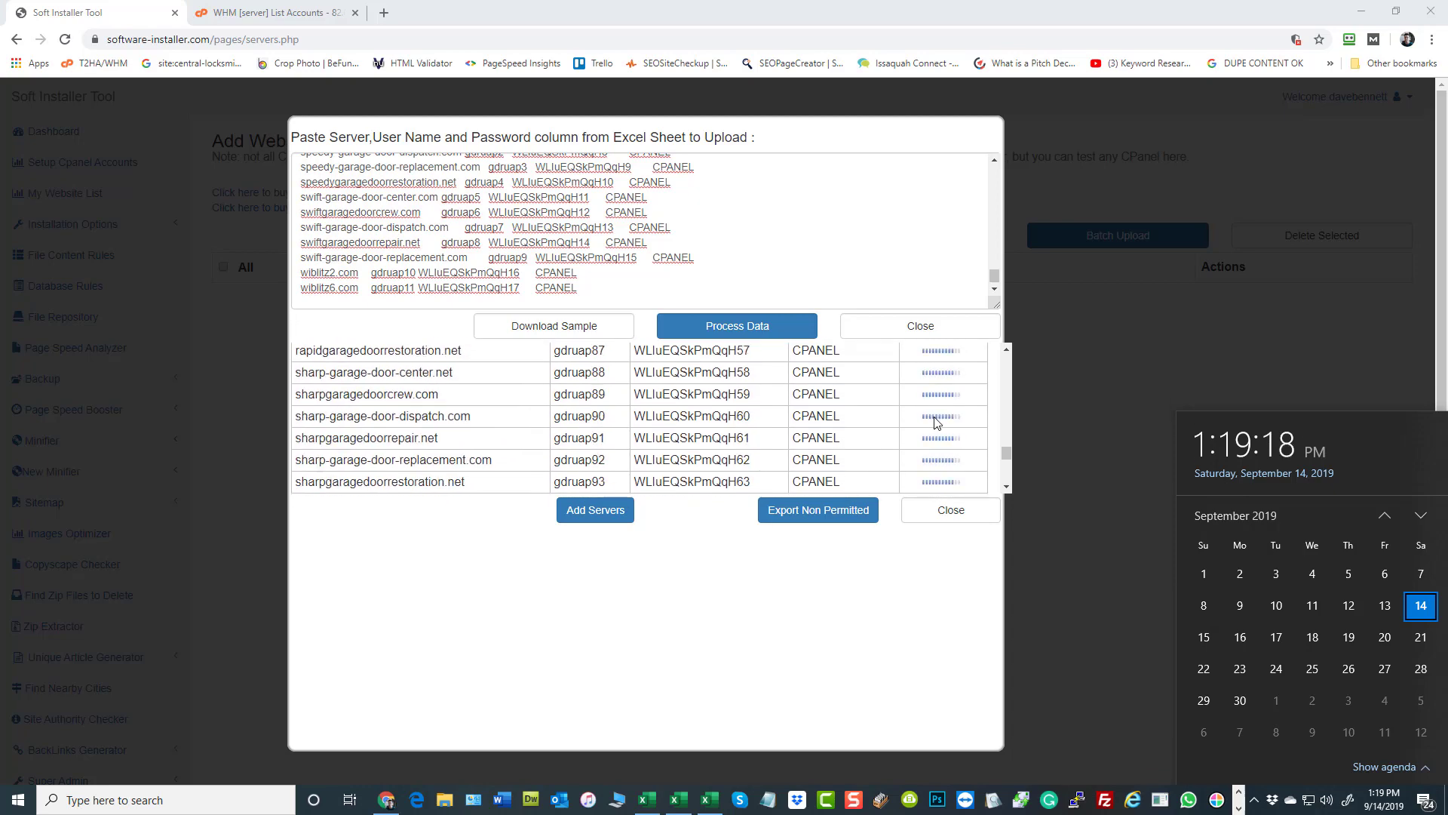
scroll(937, 425, "down", 6)
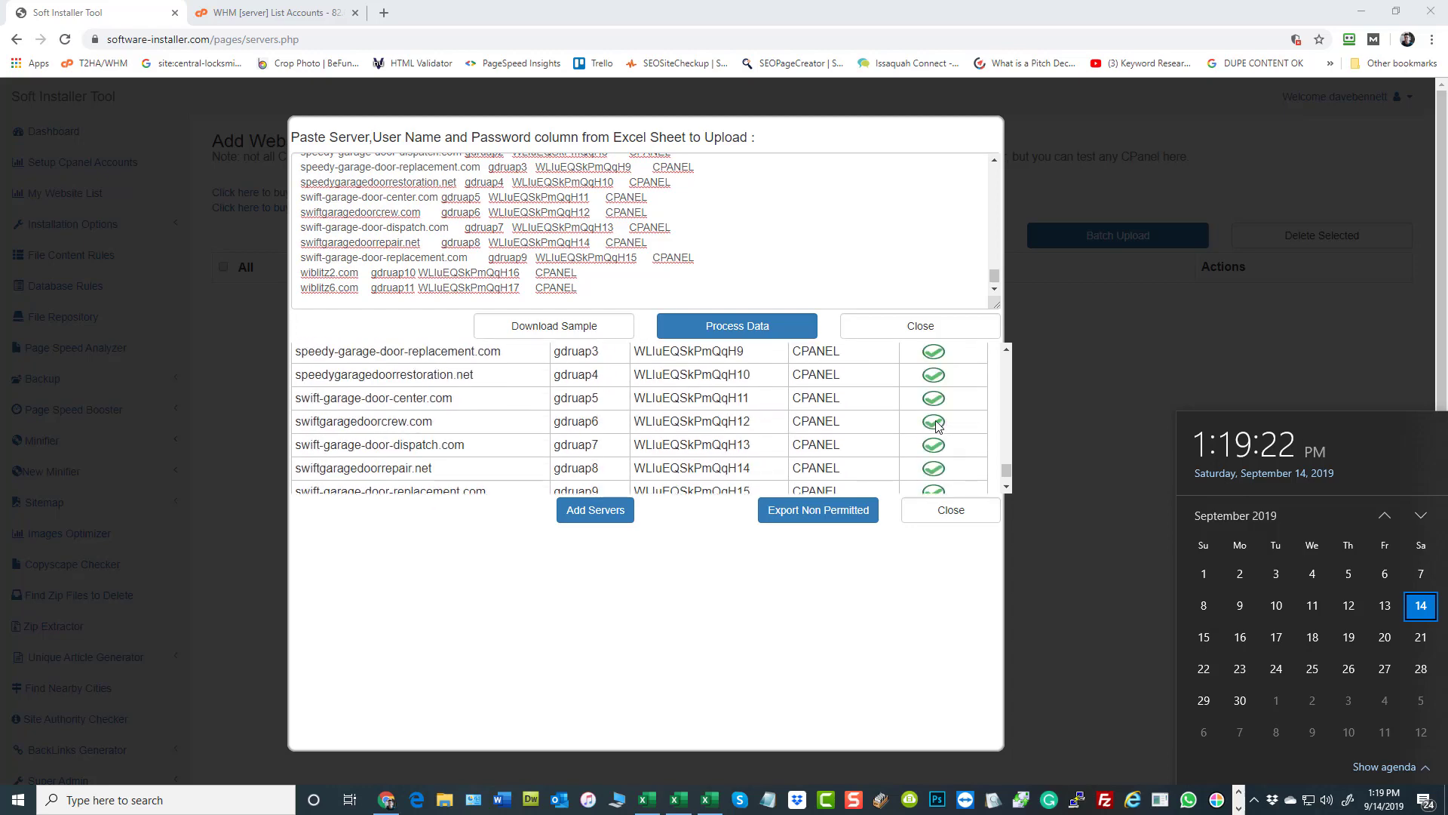
scroll(946, 396, "down", 3)
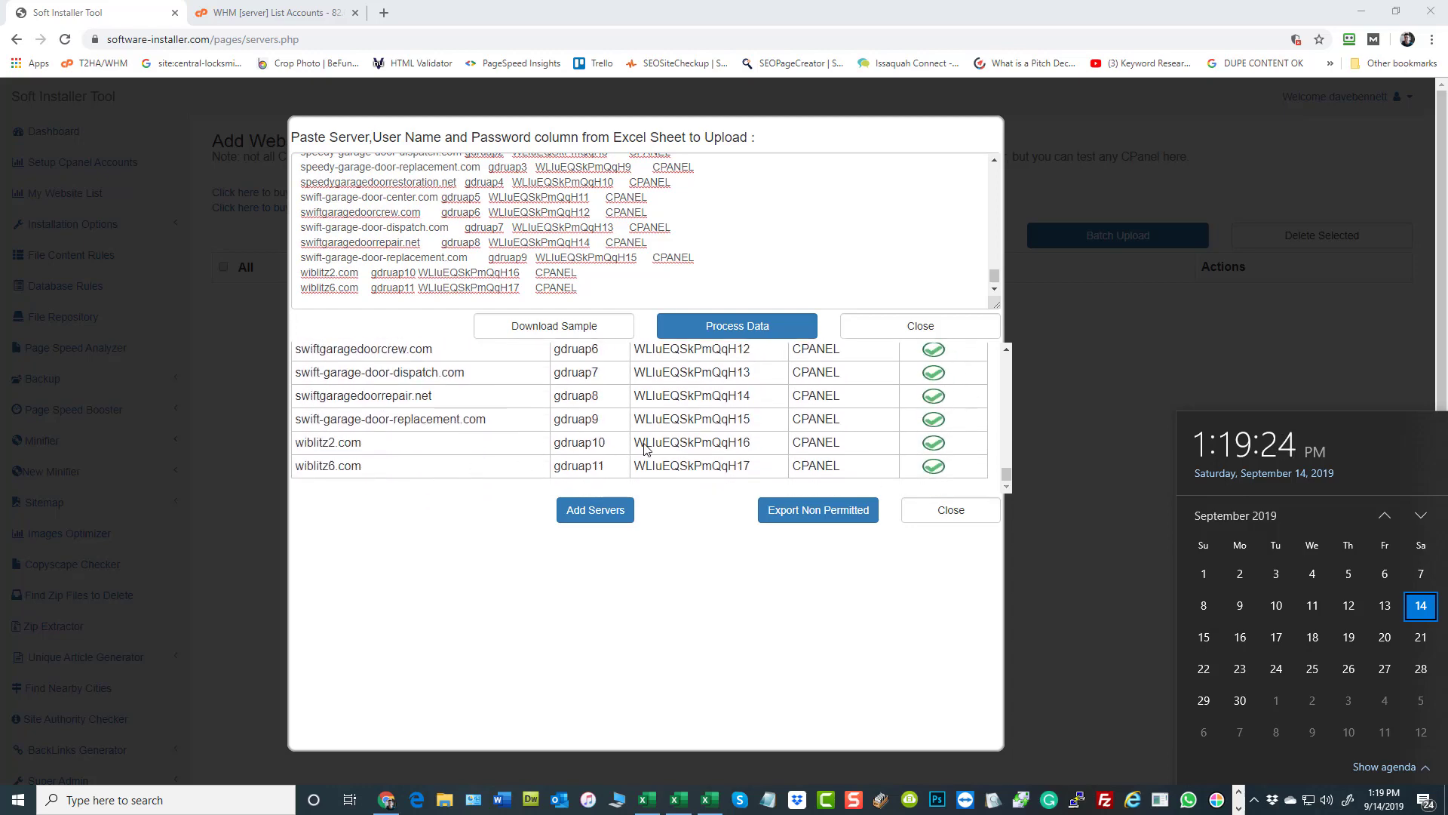
left_click_drag(1007, 474, 1005, 386)
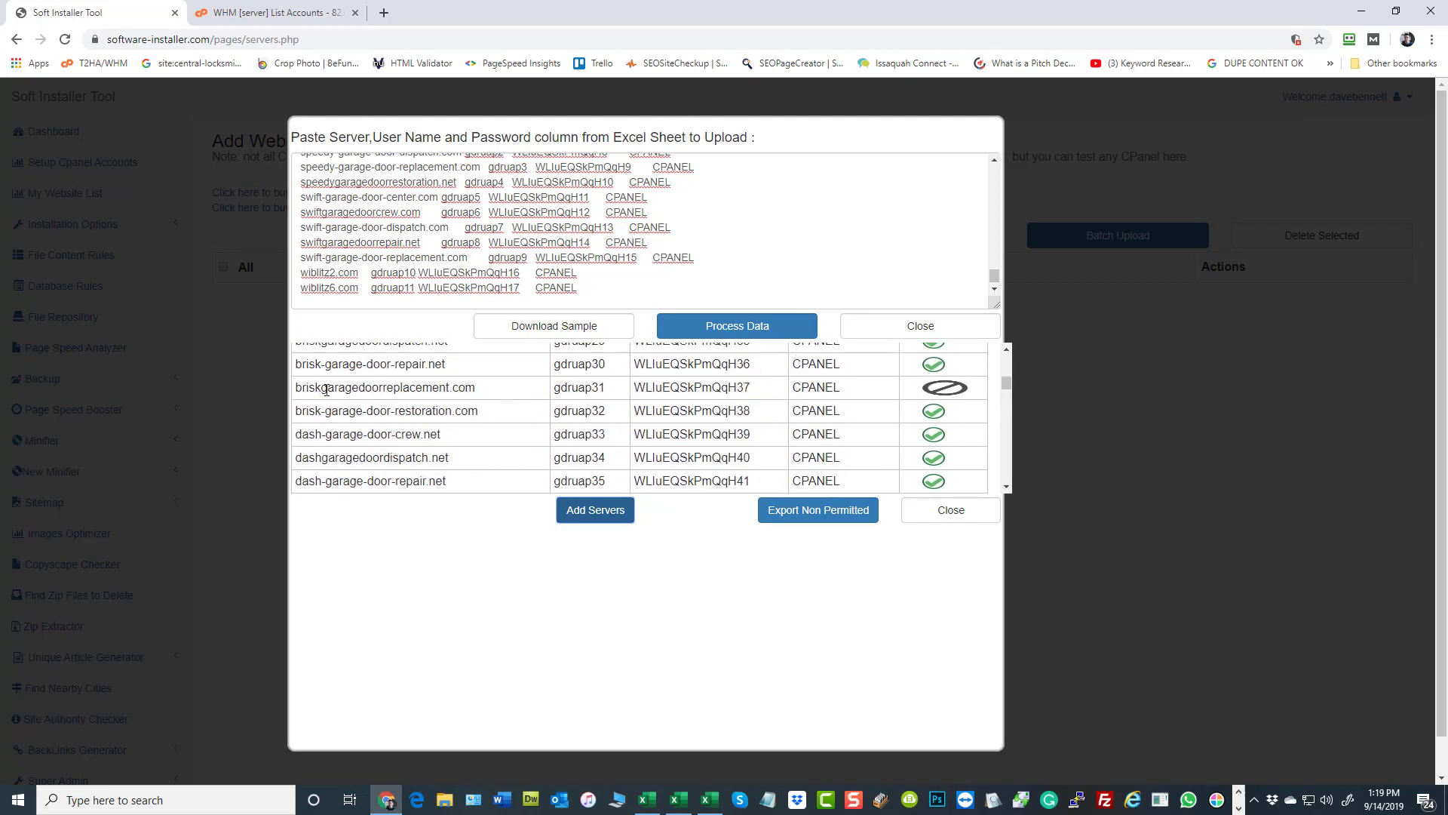
left_click_drag(325, 390, 446, 389)
scroll(864, 402, "up", 5)
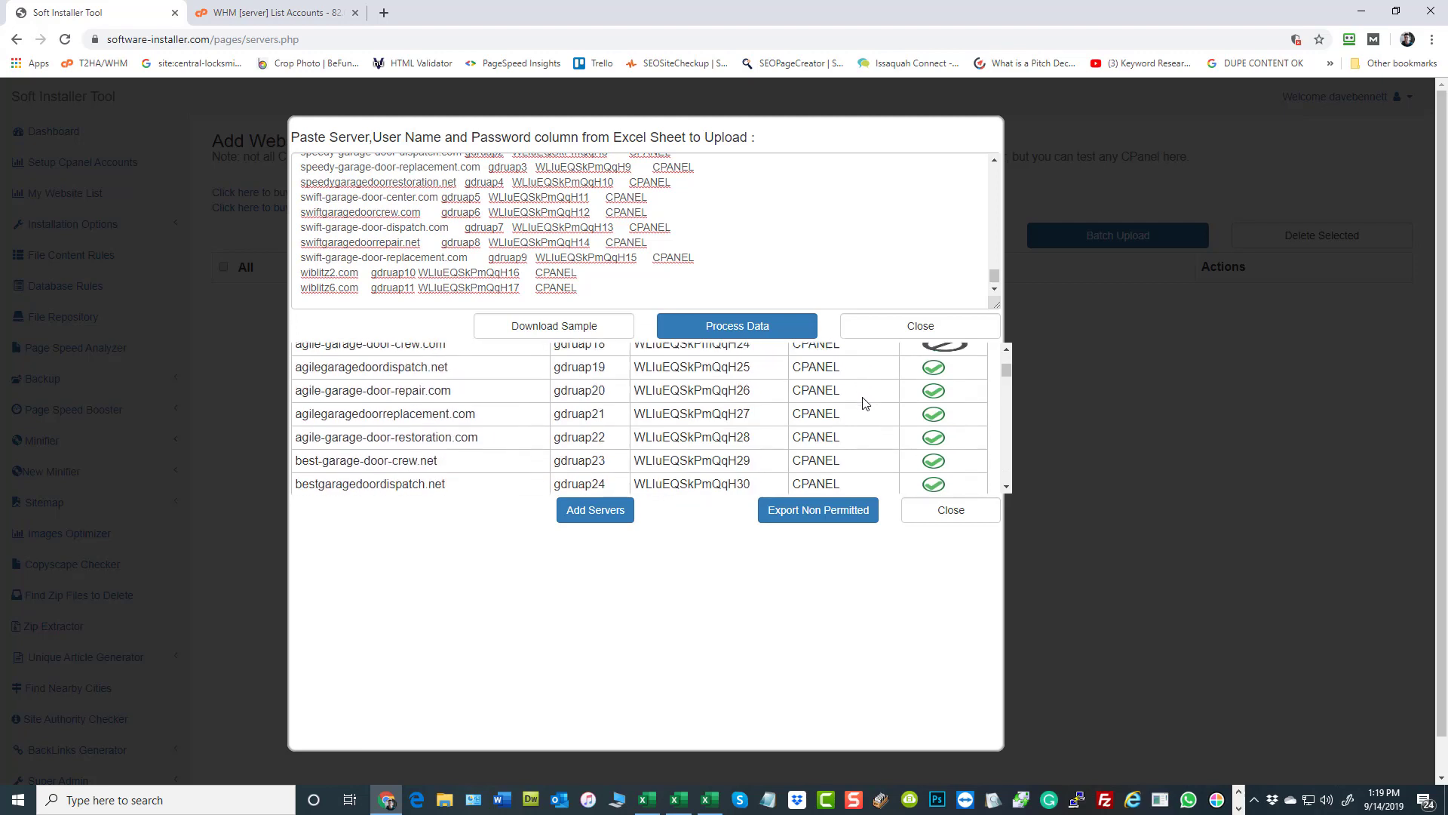
left_click_drag(391, 461, 337, 463)
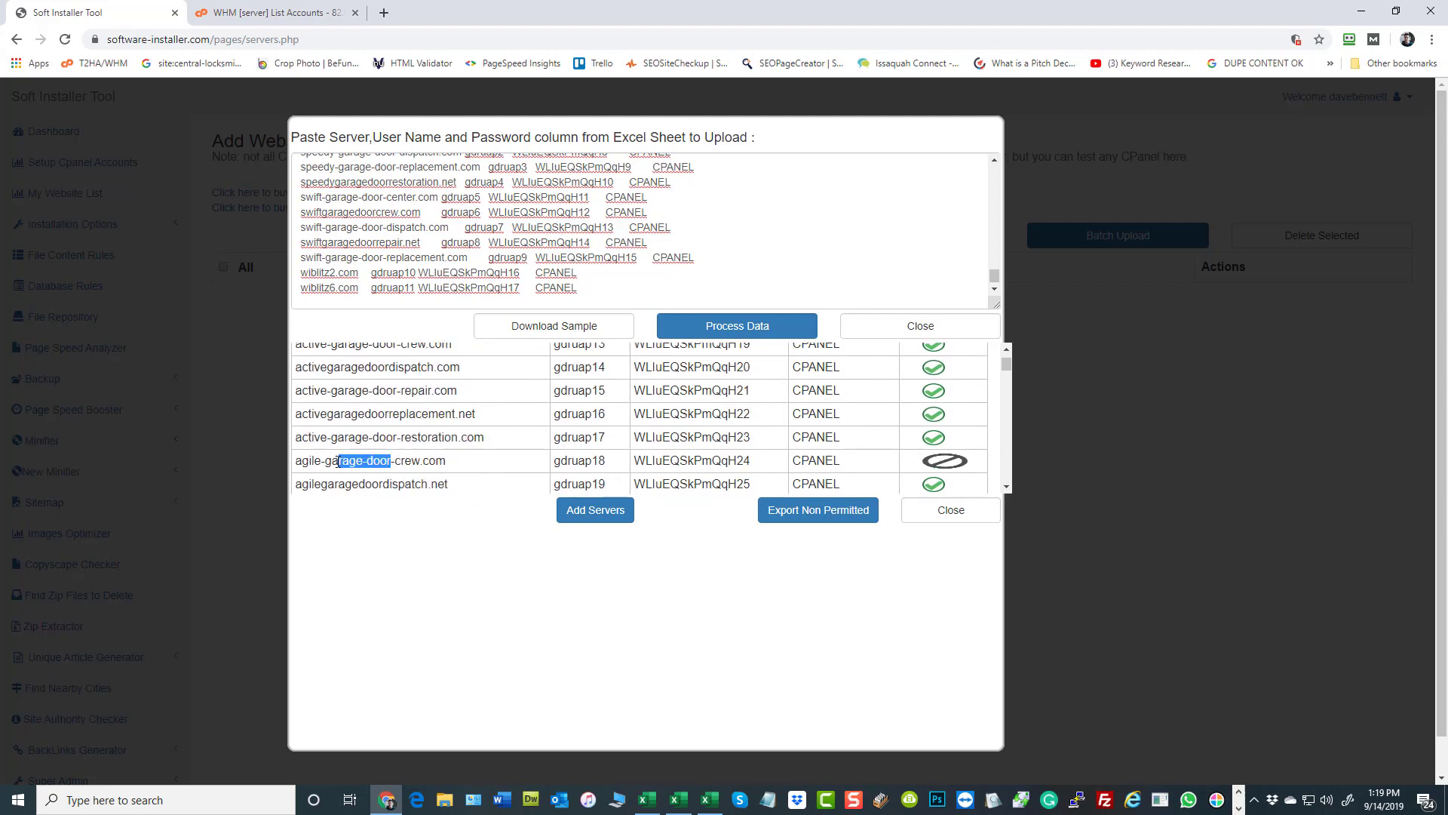
scroll(957, 408, "up", 1)
scroll(956, 408, "down", 3)
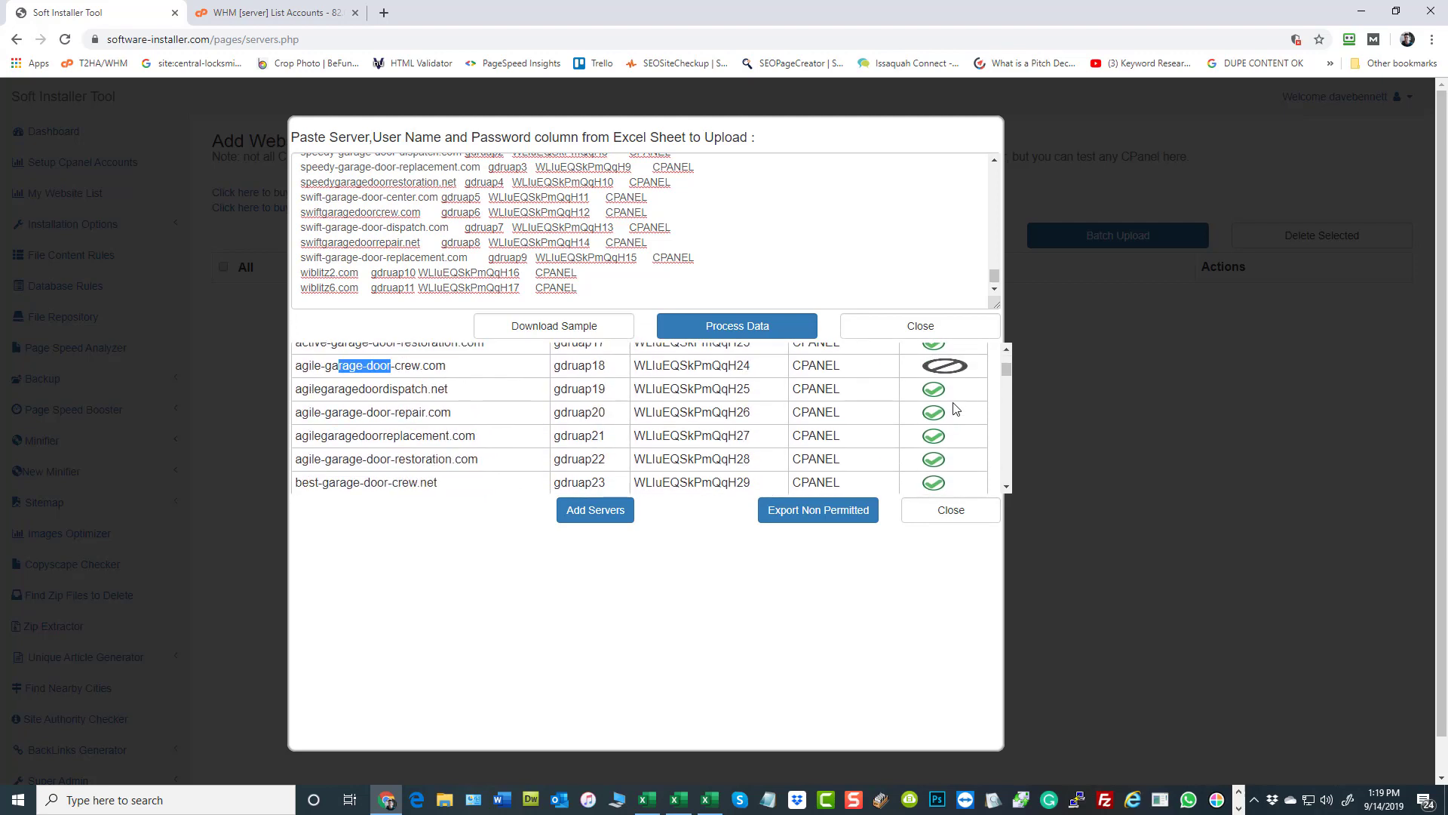
- Export the non-permitted servers and open the downloaded file in Excel
left_click(827, 515)
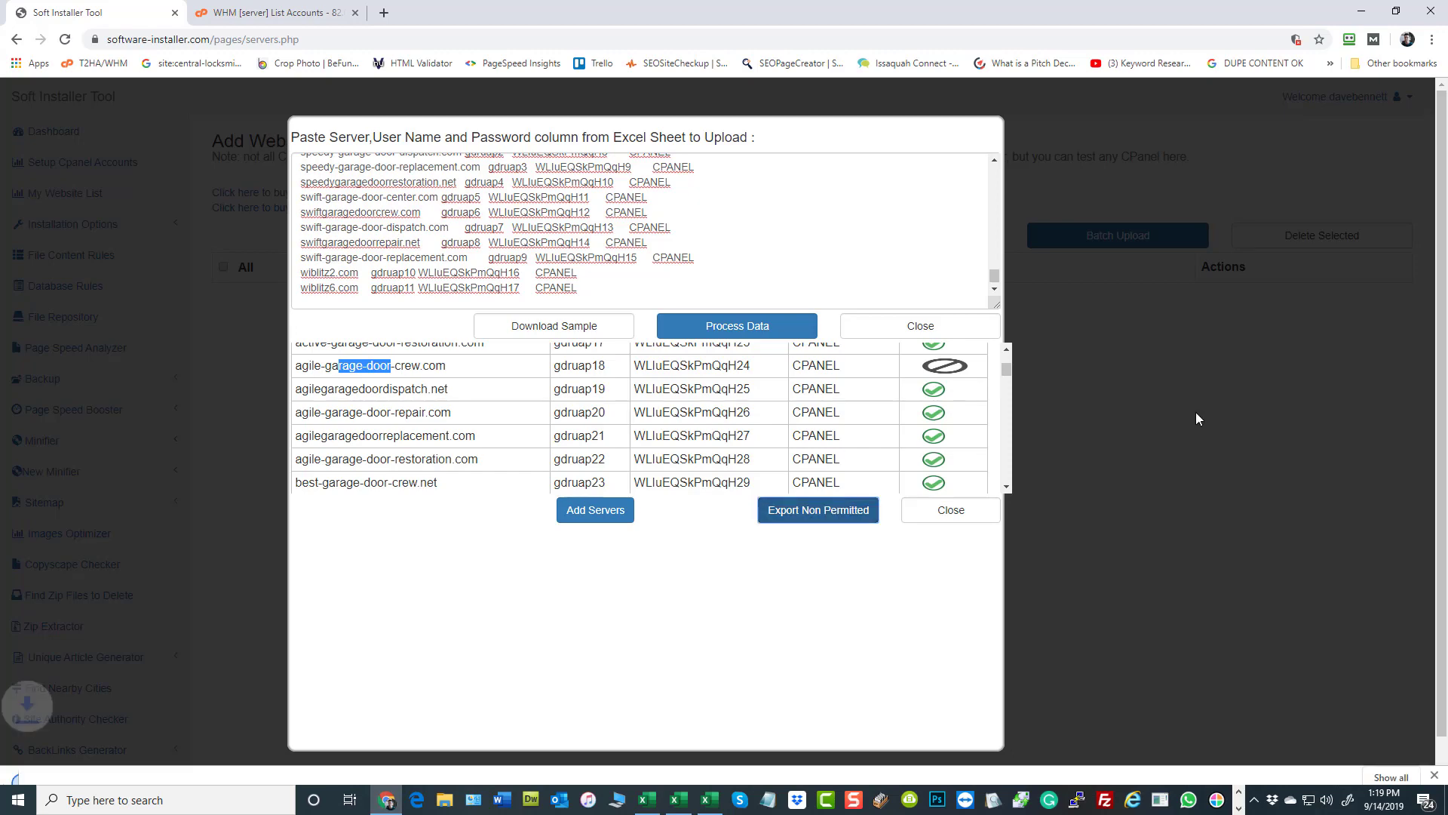
left_click(57, 769)
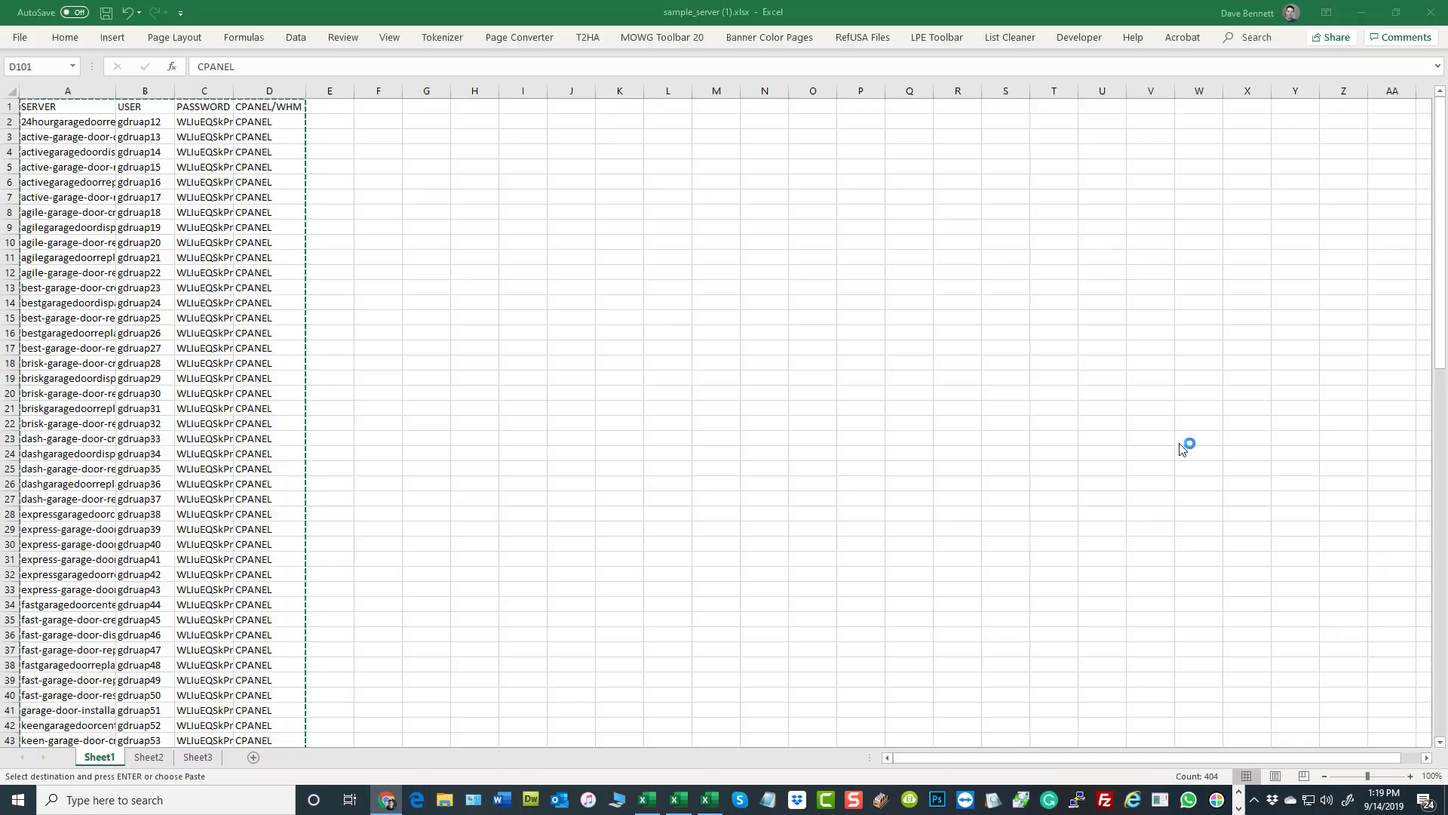
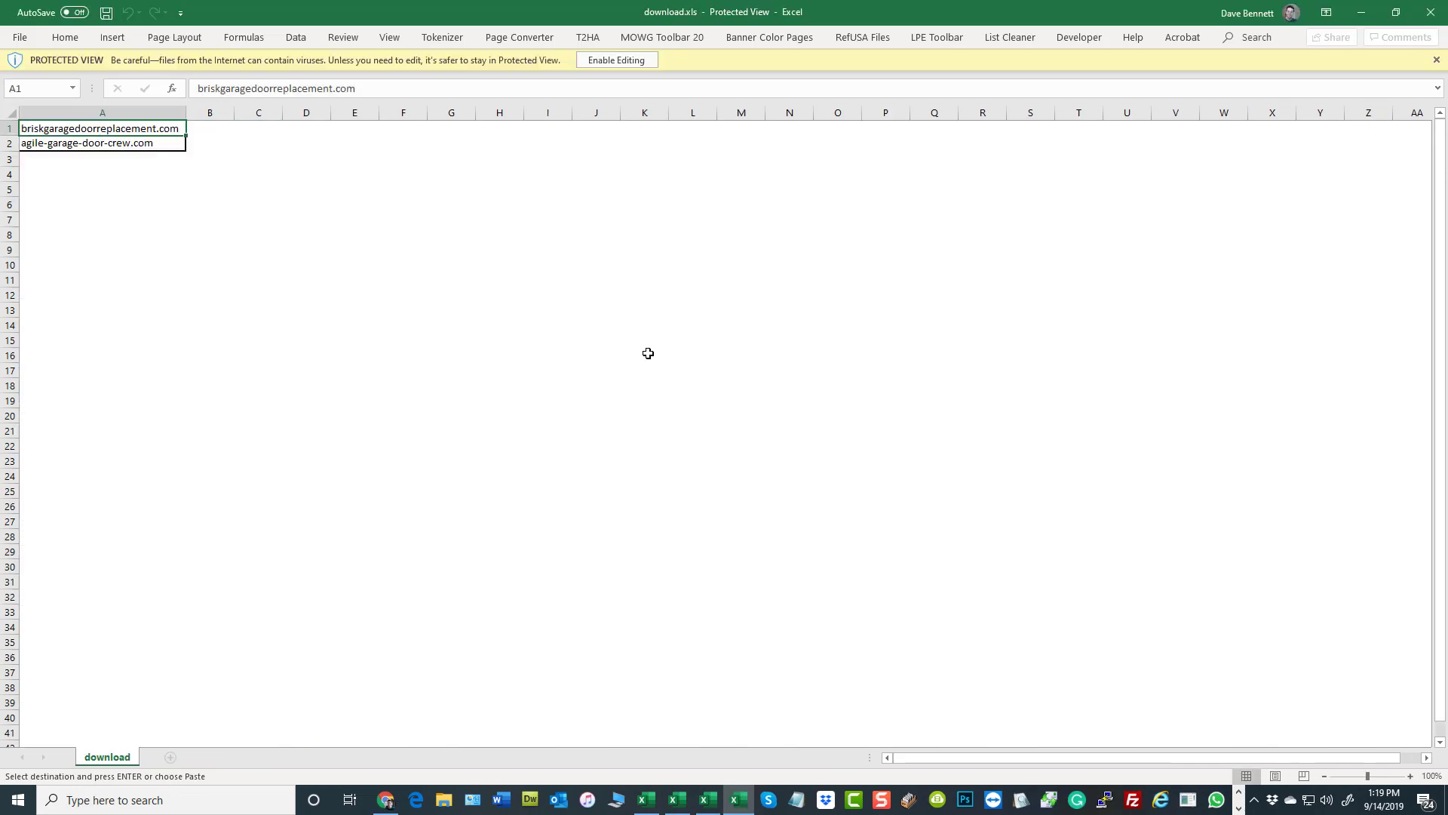
- Look over the exported non-permitted domains in download.xls and enable editing of the protected workbook
left_click(300, 190)
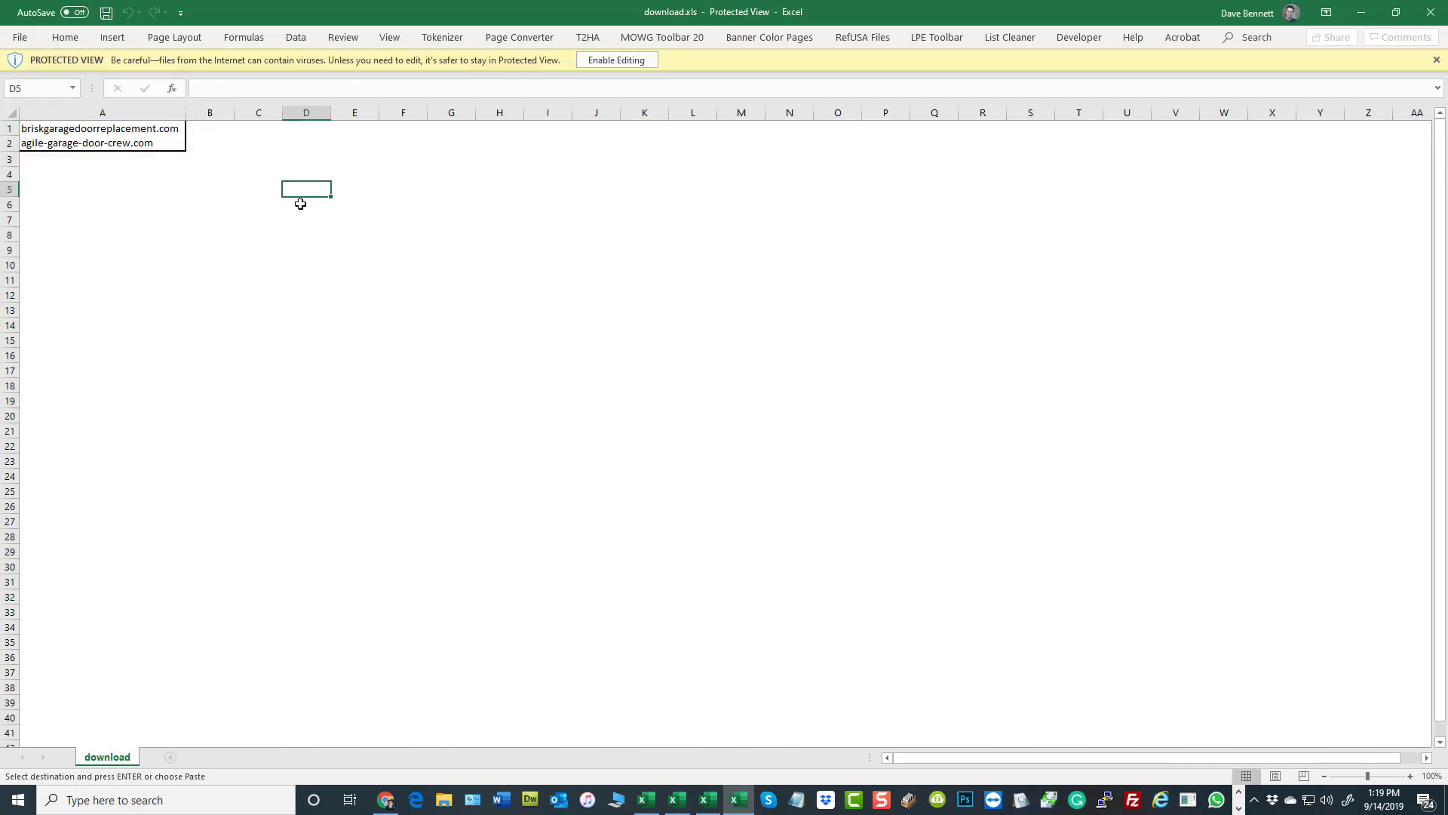
left_click(52, 185)
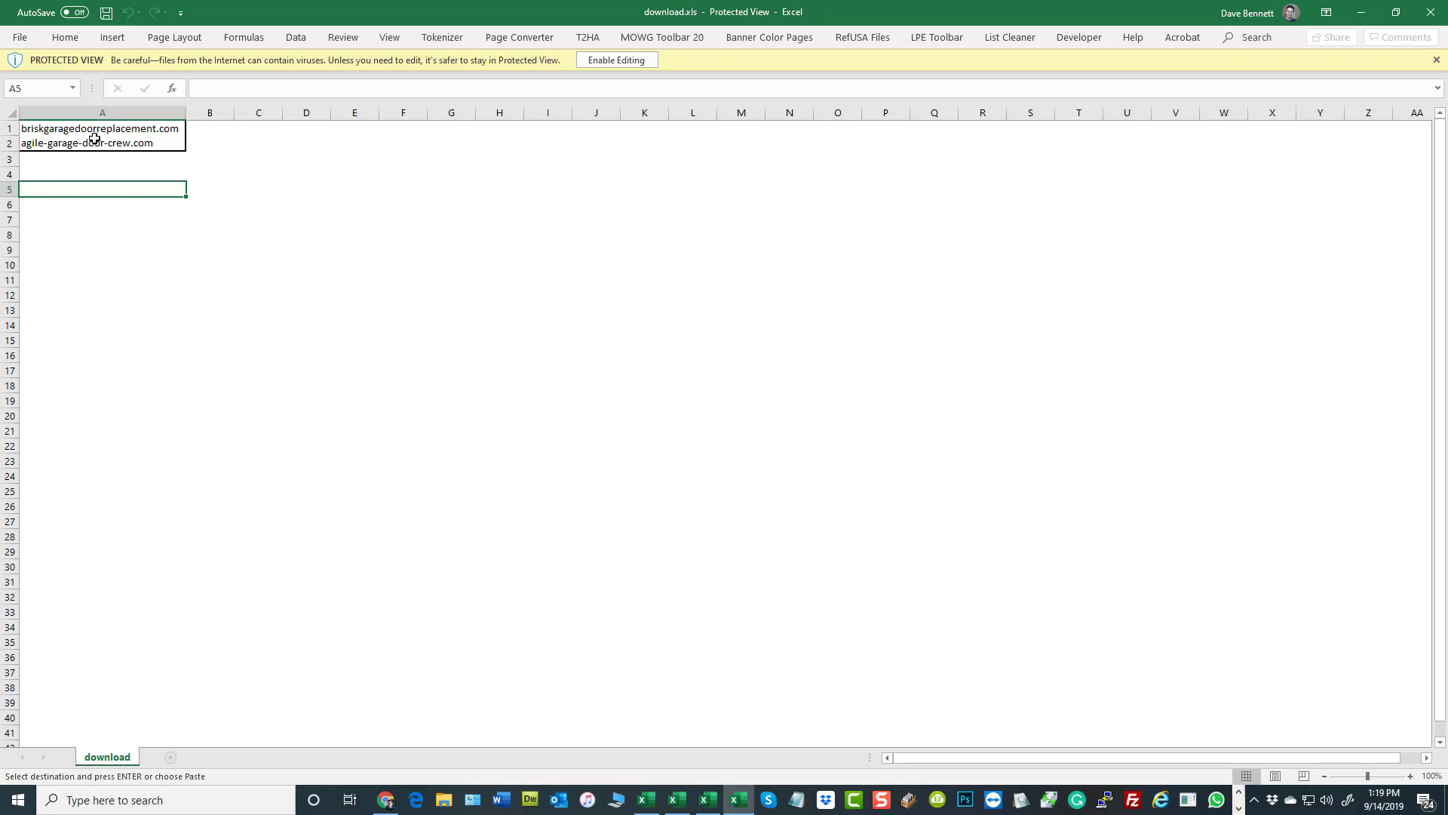
left_click(644, 249)
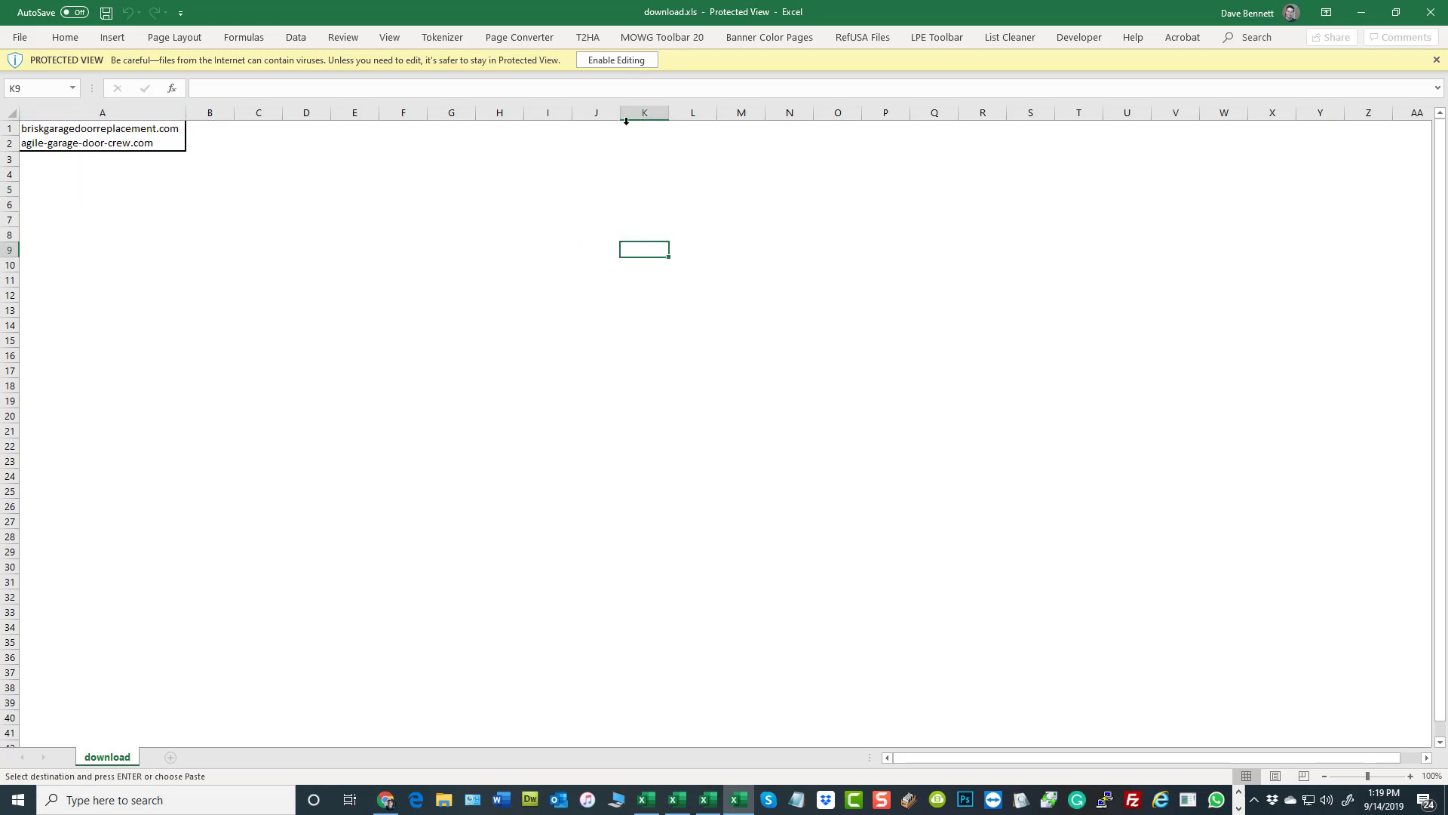
left_click(629, 62)
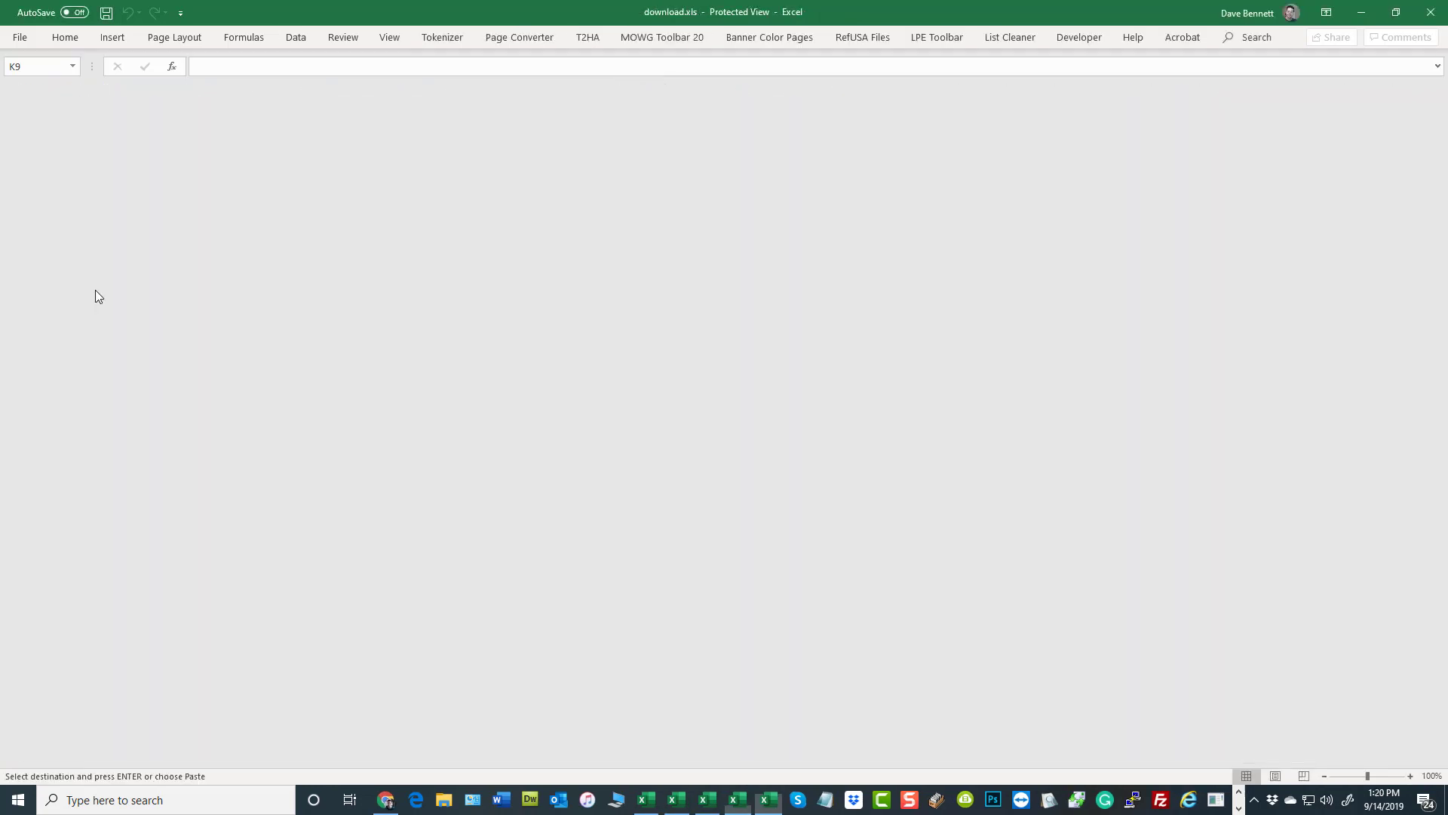
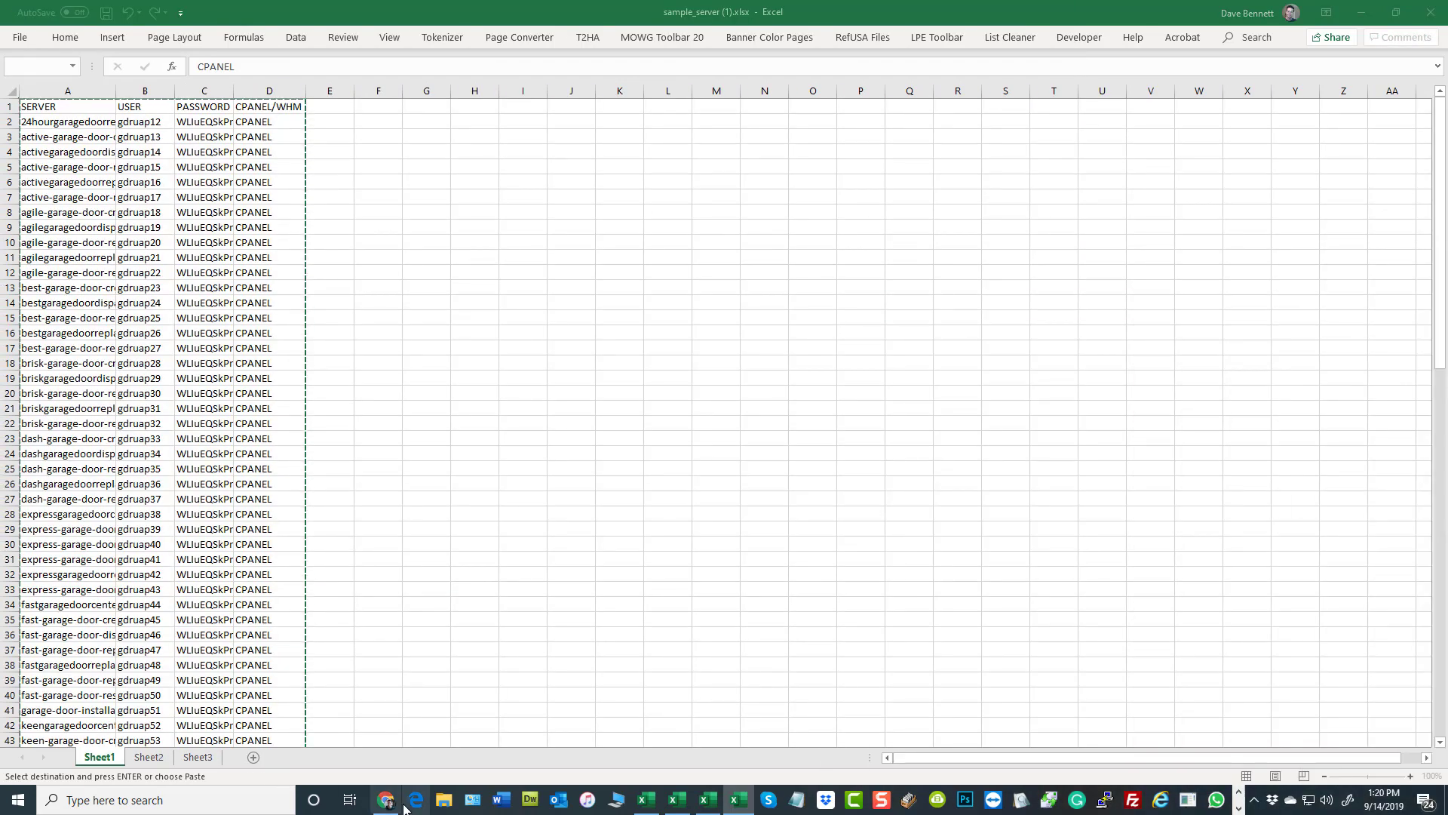
- Close the batch upload dialog in the Soft Installer Tool and search the WHM account list for "brisk"
left_click(385, 800)
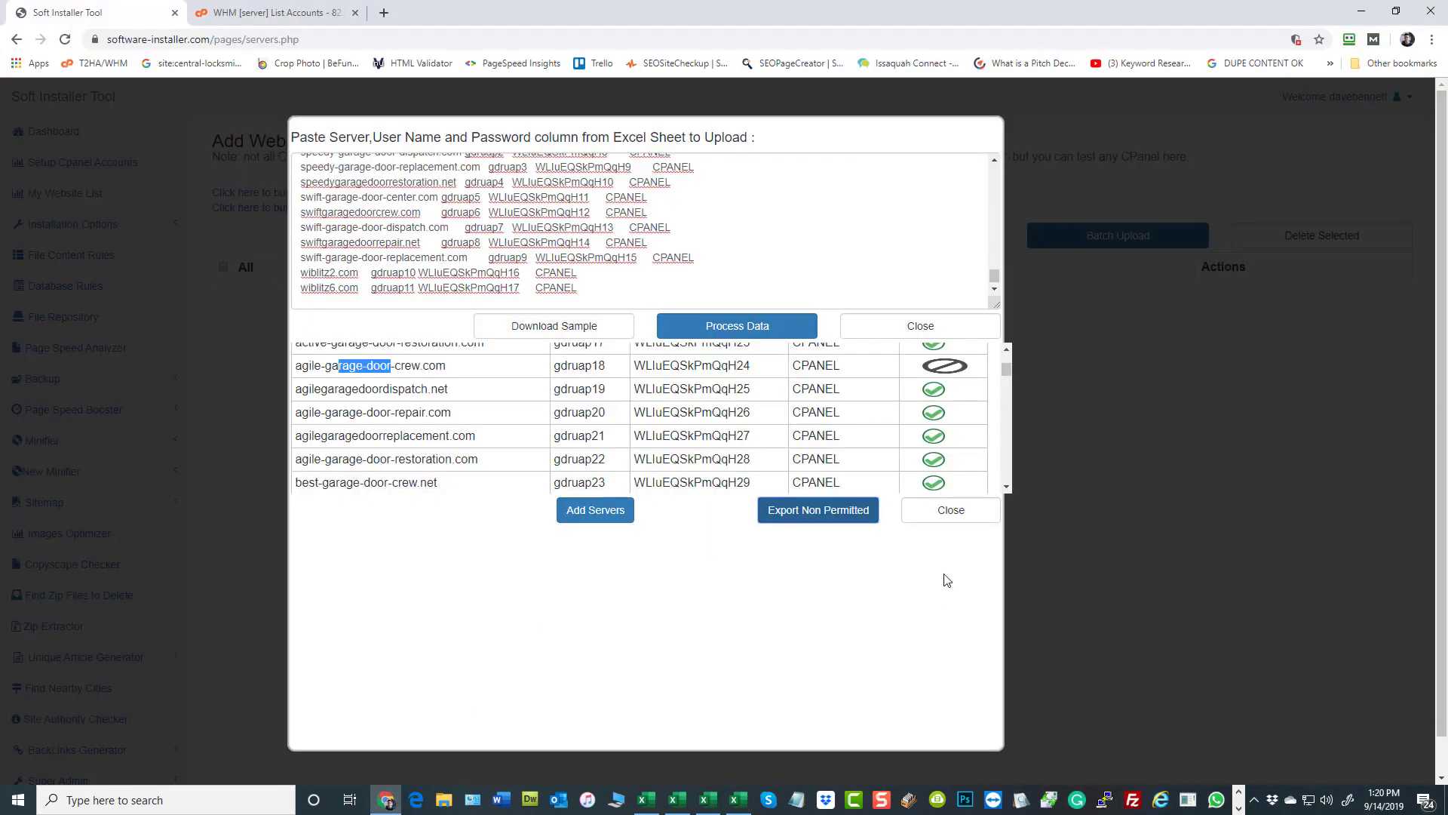
left_click(949, 511)
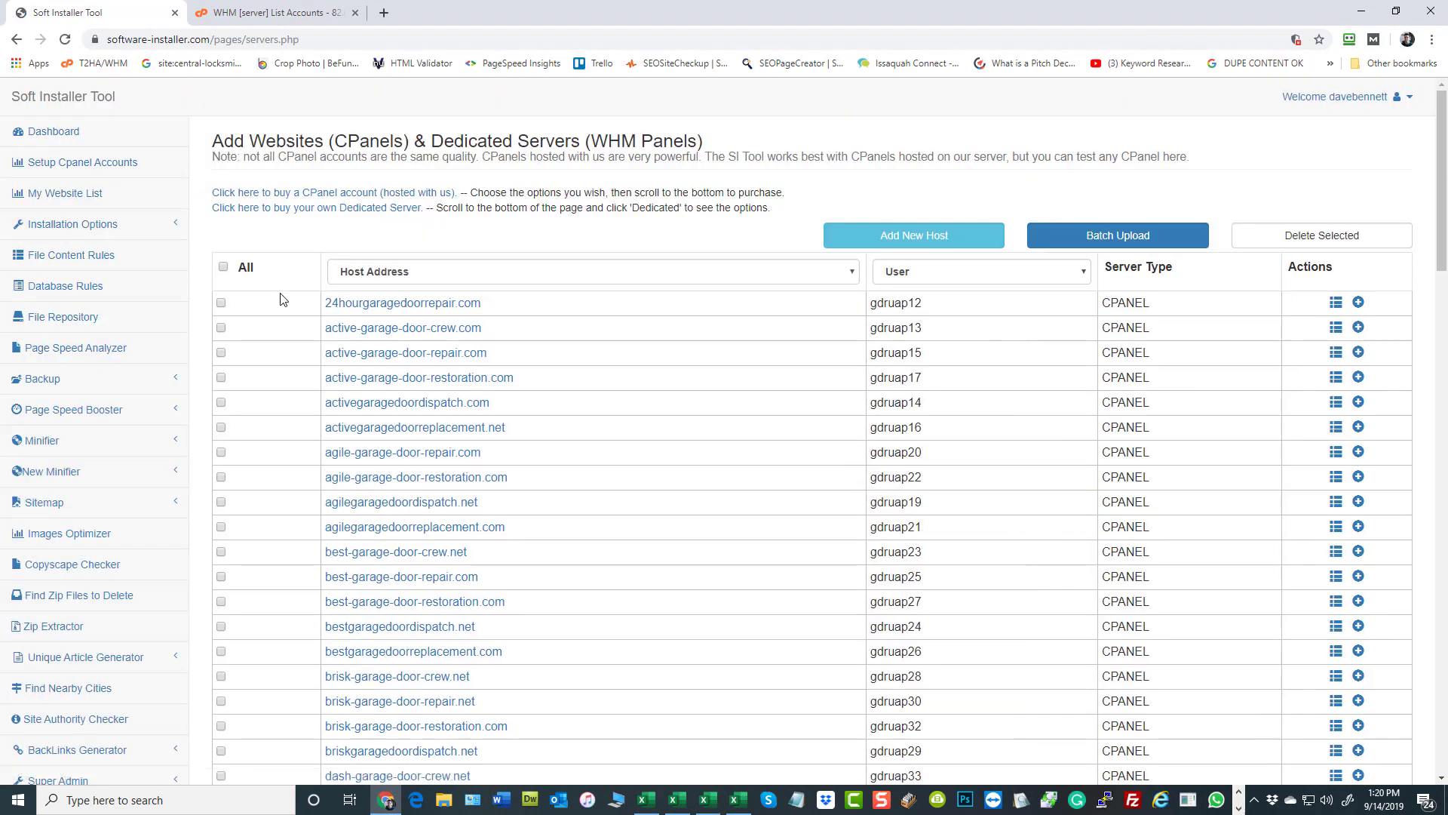
left_click(244, 24)
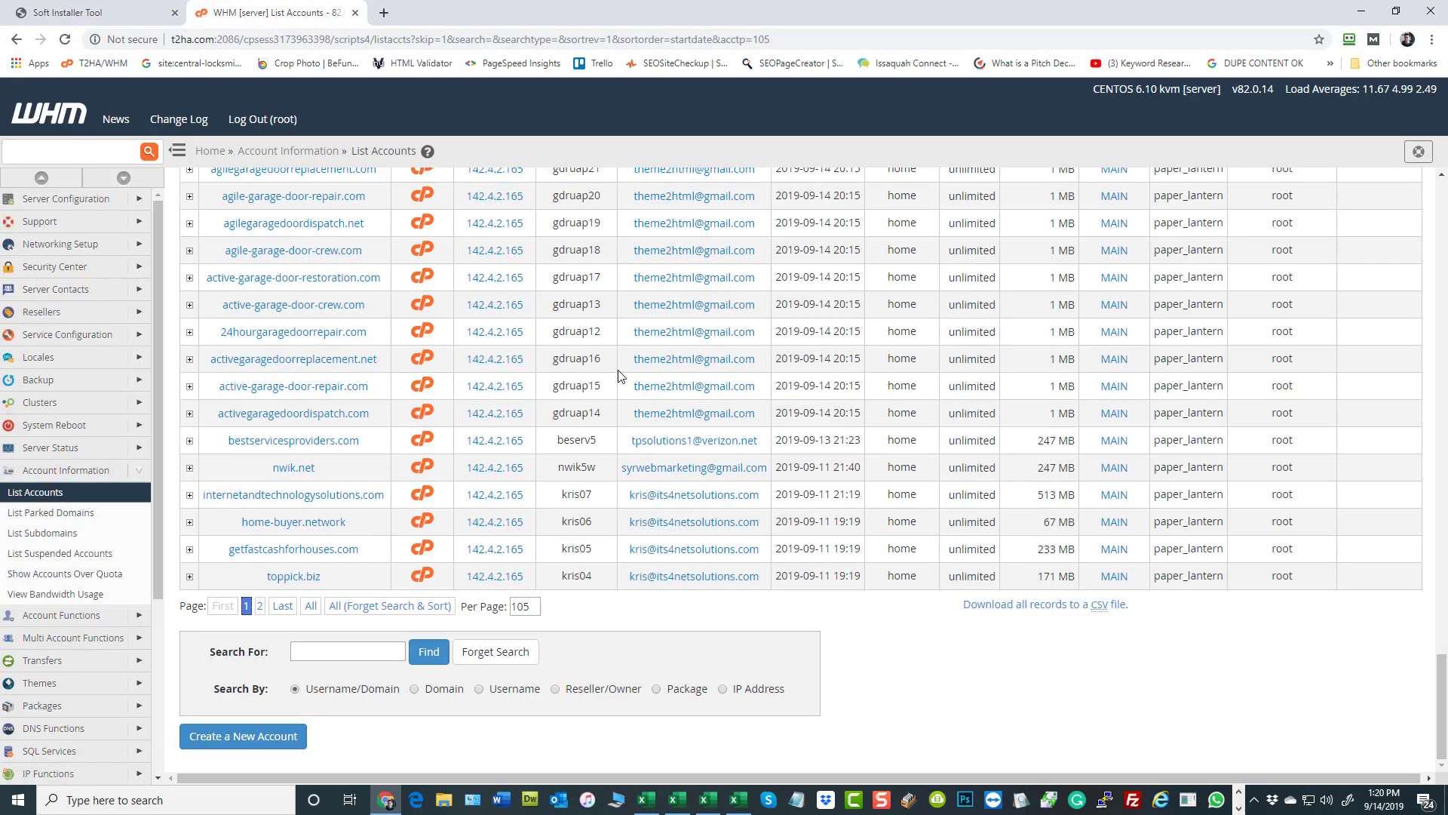
scroll(637, 396, "up", 20)
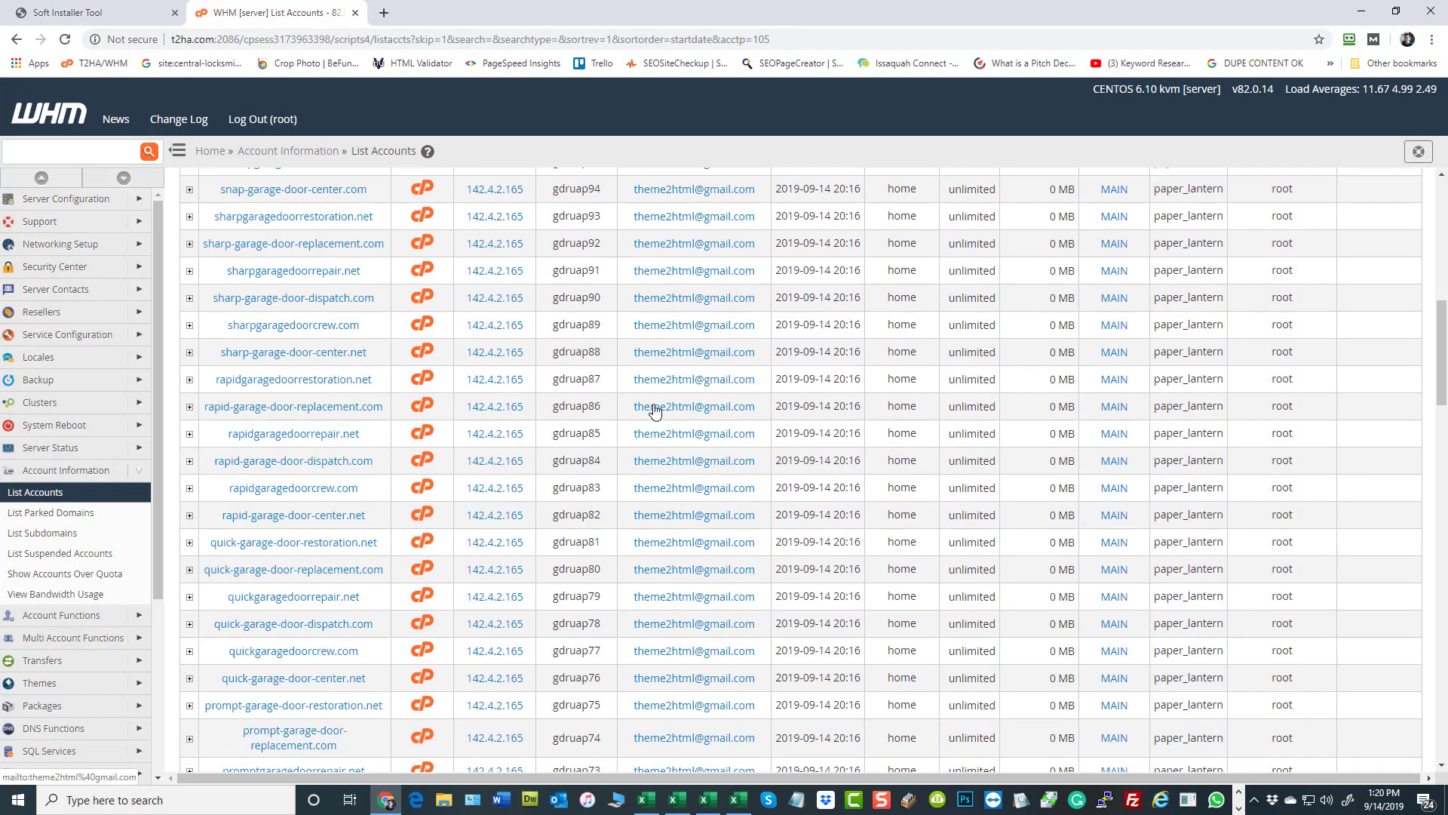
scroll(654, 409, "up", 10)
left_click(369, 292)
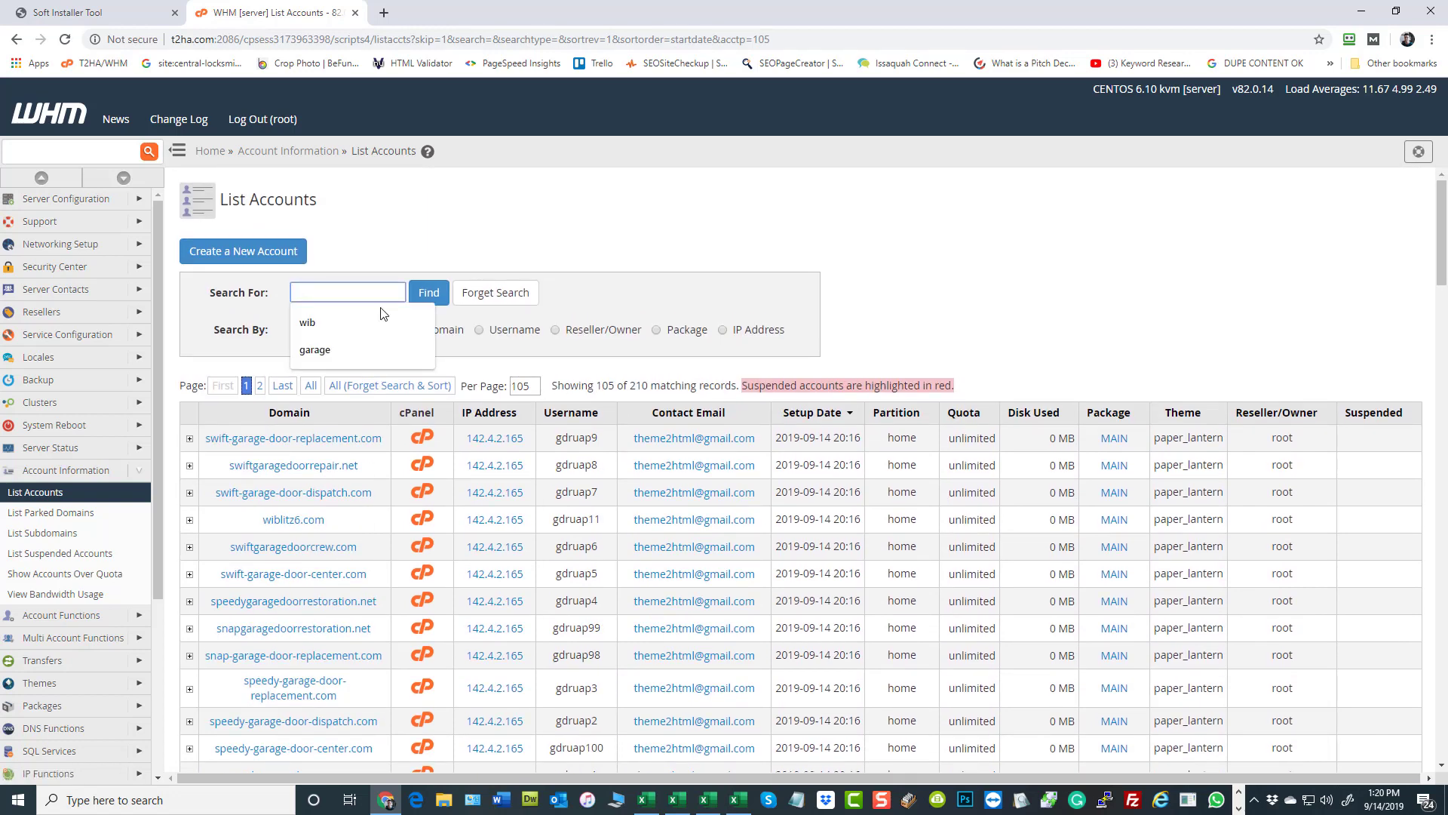
type("brisk")
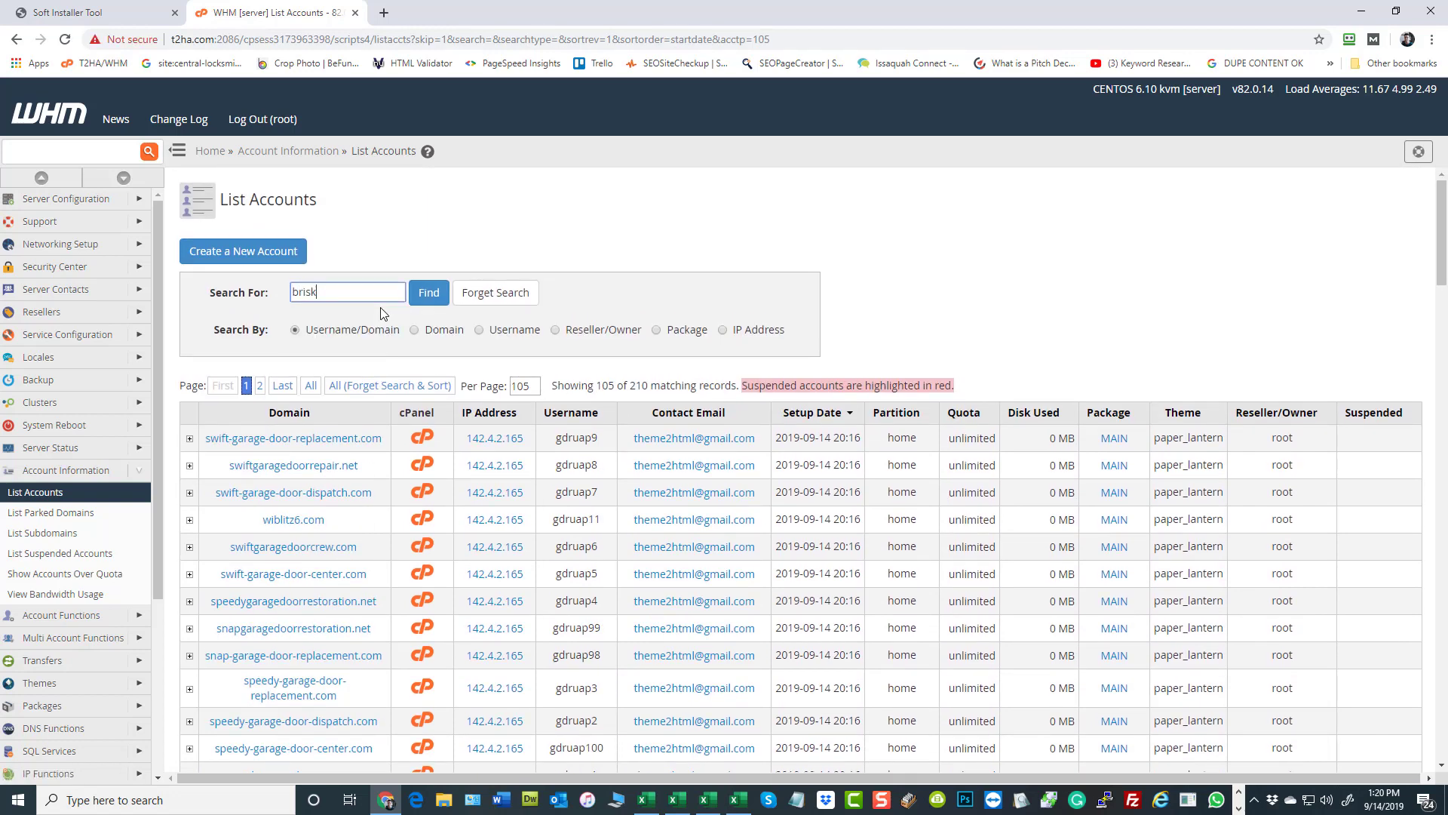
left_click(427, 292)
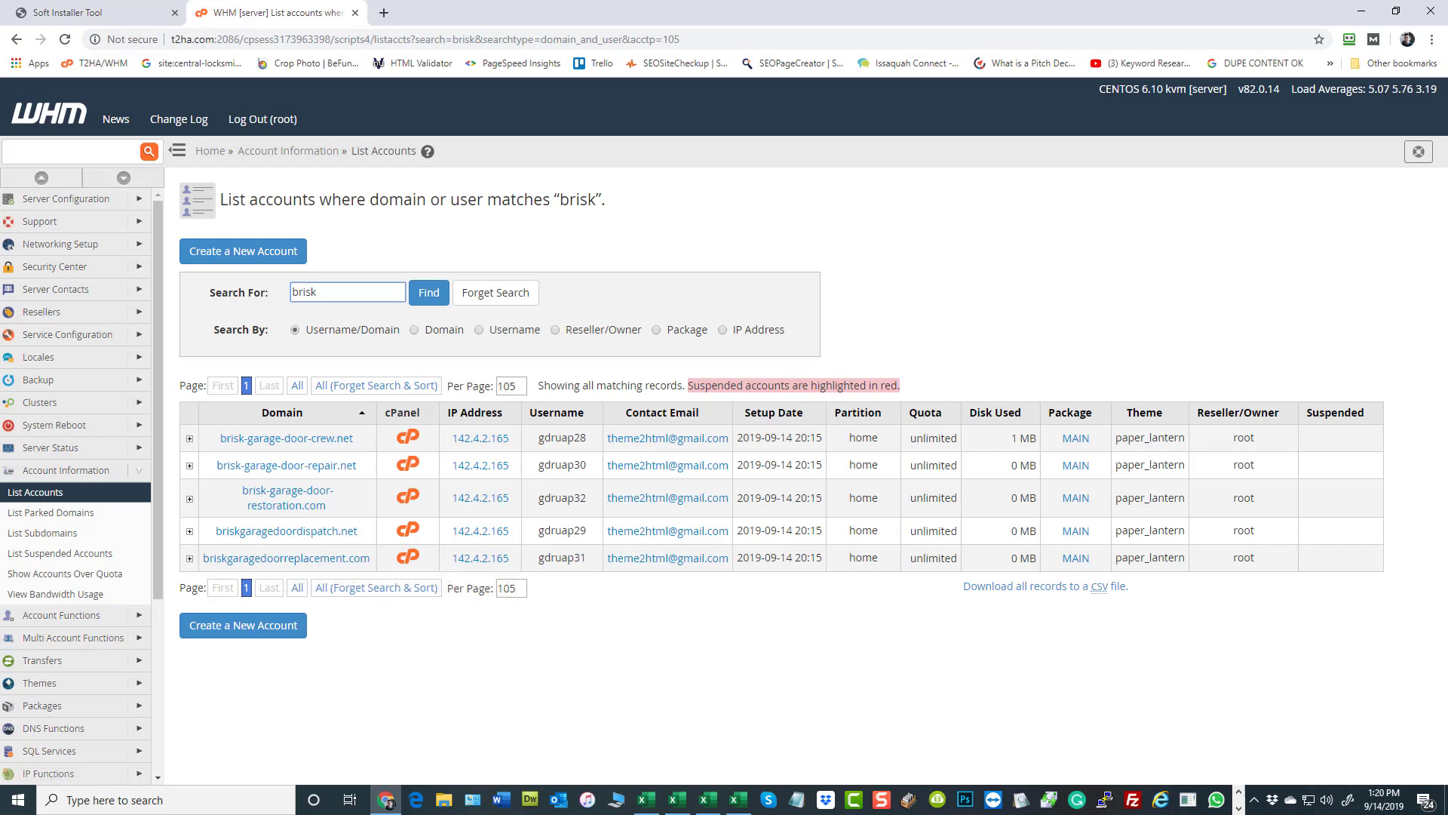
- Search the WHM account list for "agile-"
left_click_drag(325, 293, 234, 295)
type("agile-")
key("Return")
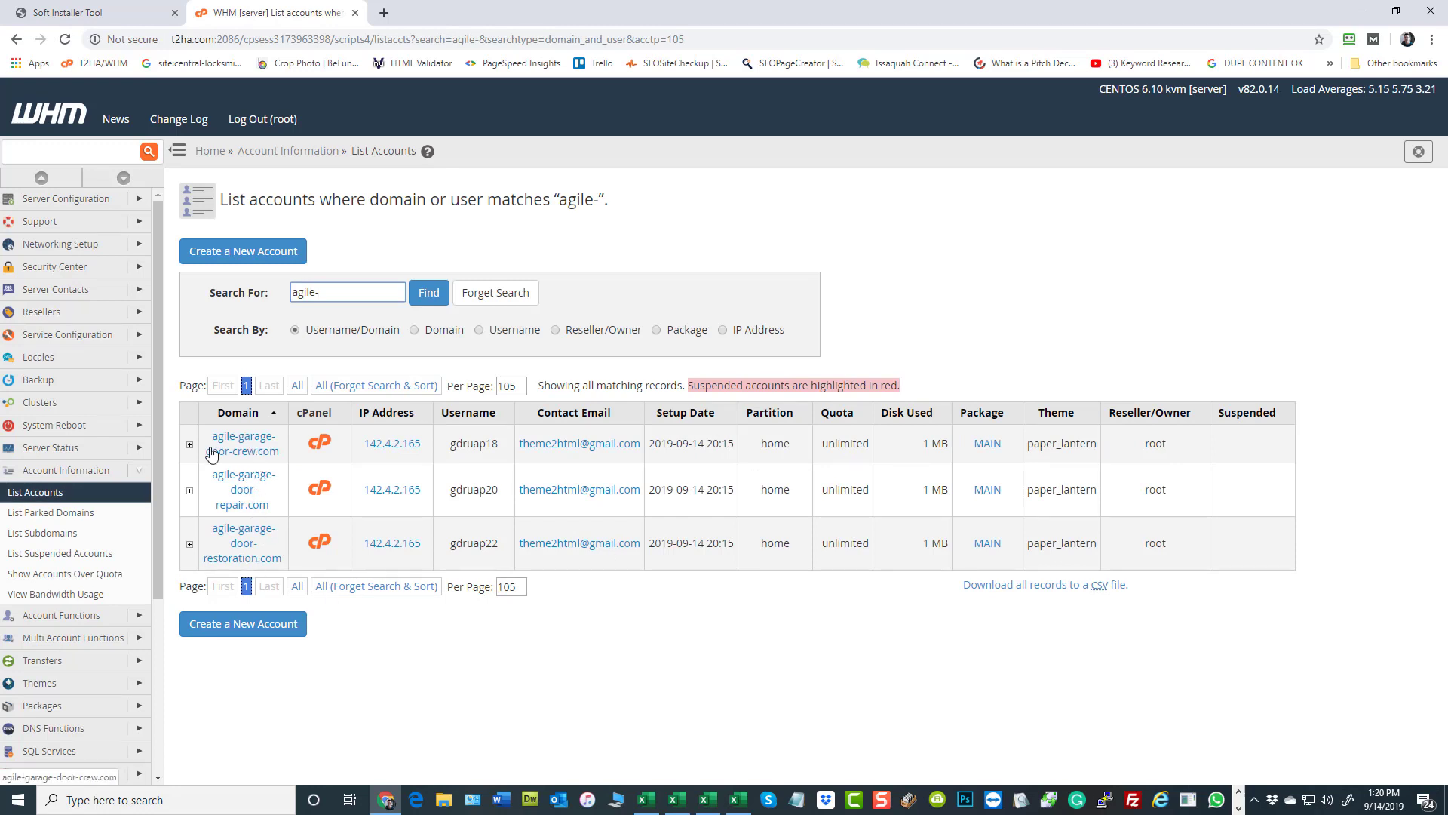
- Open the Add New Host form in the Soft Installer Tool and arrange the GDR-CPanels.xlsx workbook in a smaller window beside it
left_click(75, 13)
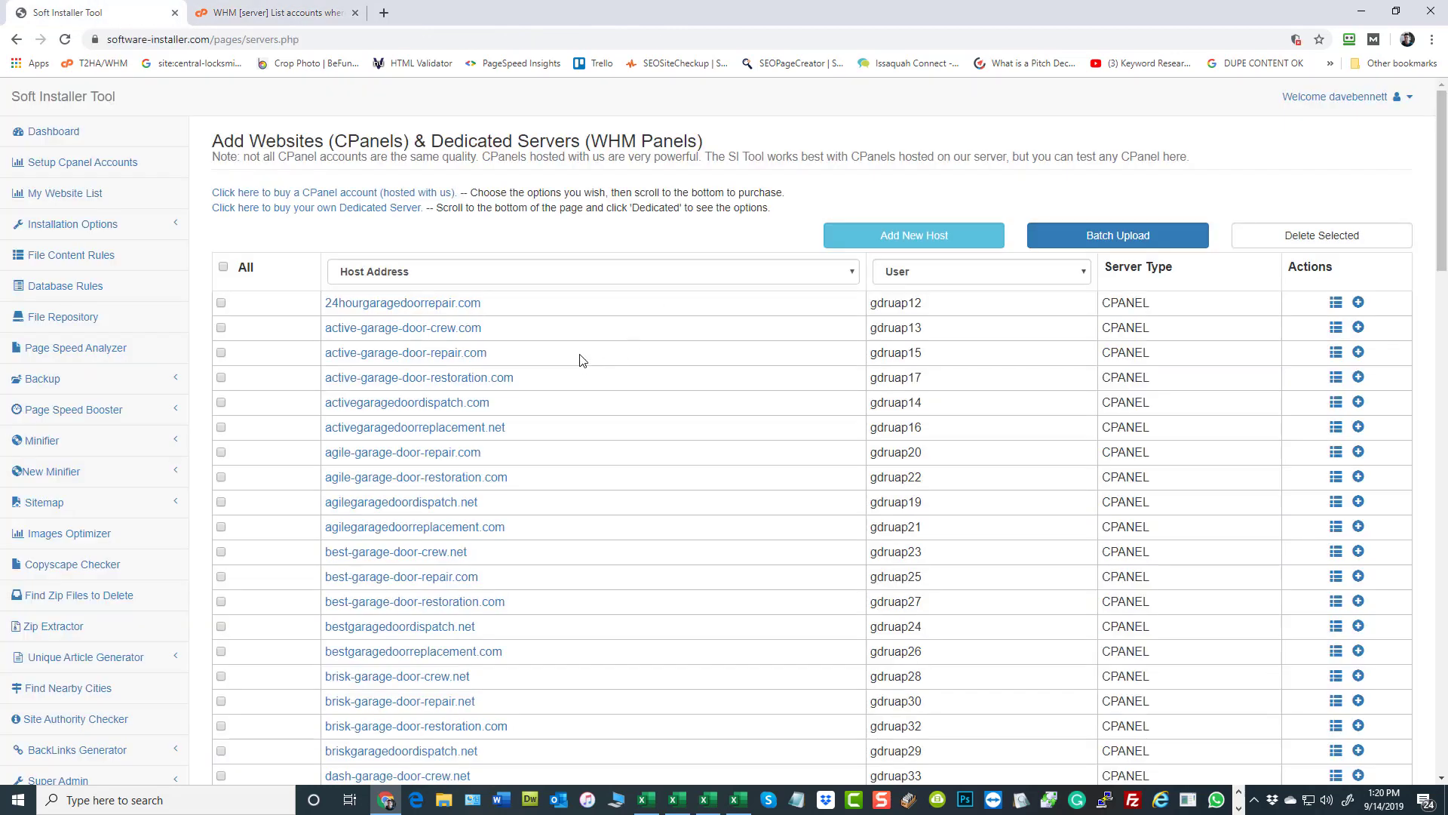
left_click(907, 235)
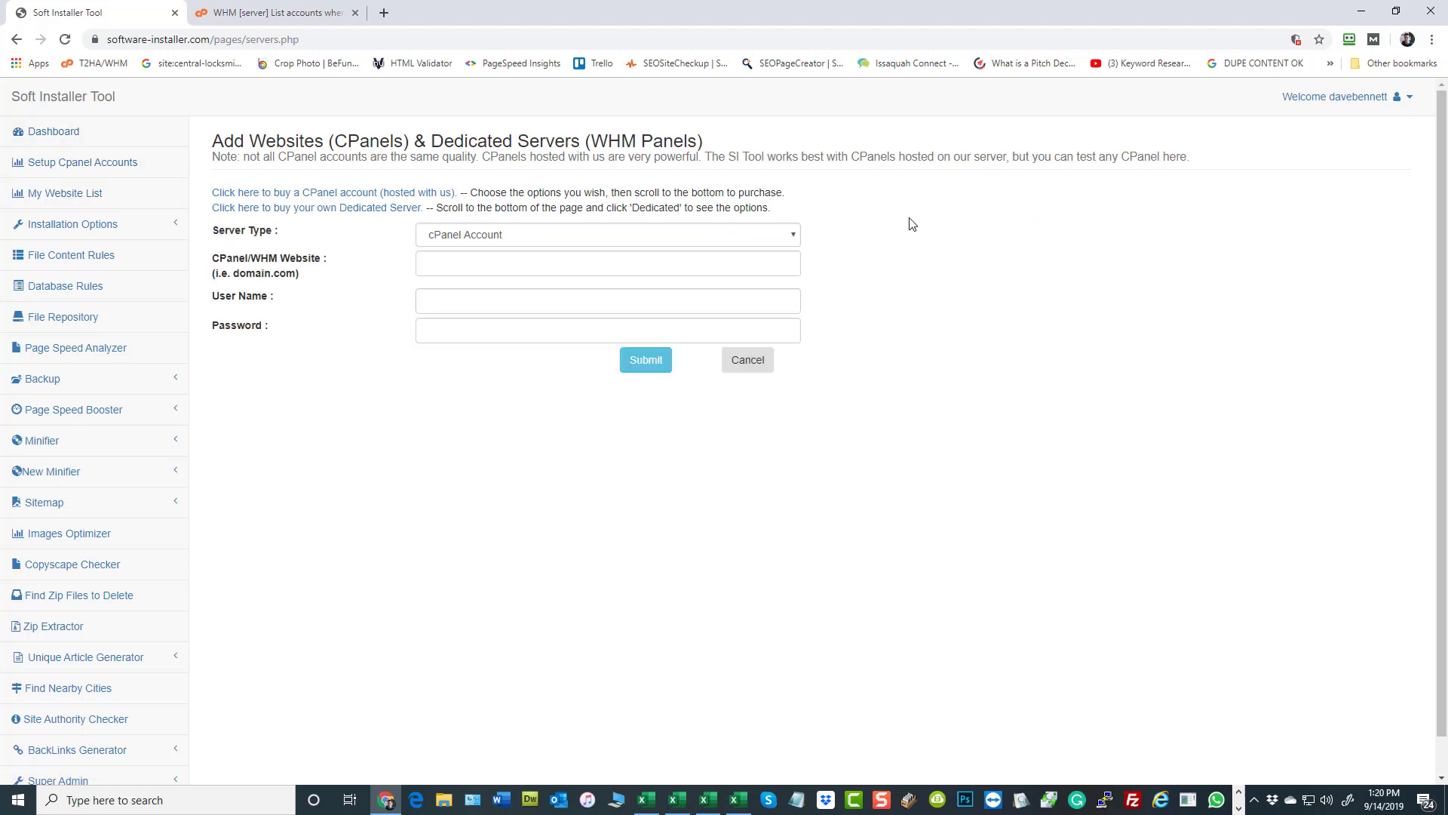
left_click(677, 799)
left_click(683, 304)
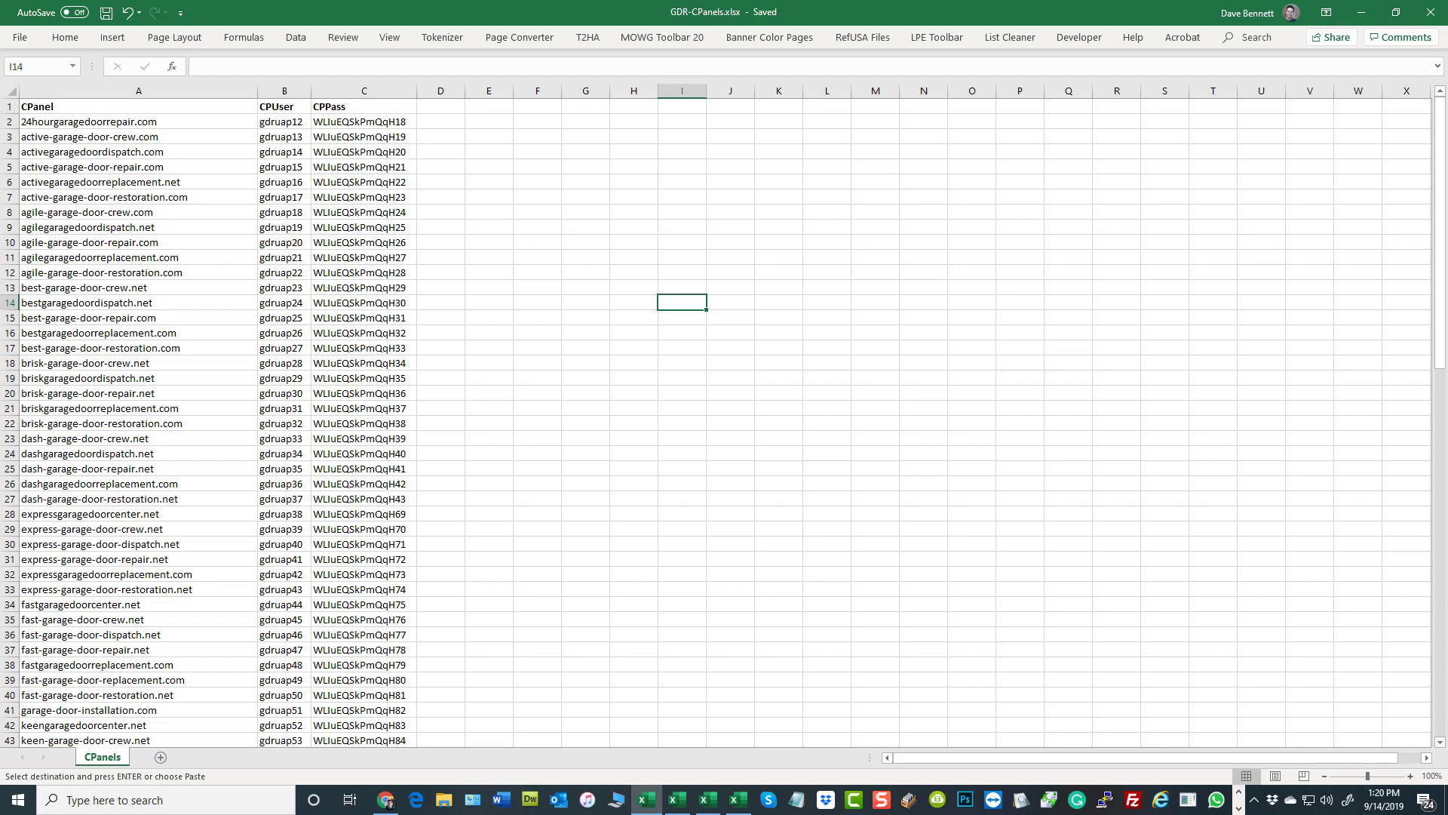
left_click(1156, 313)
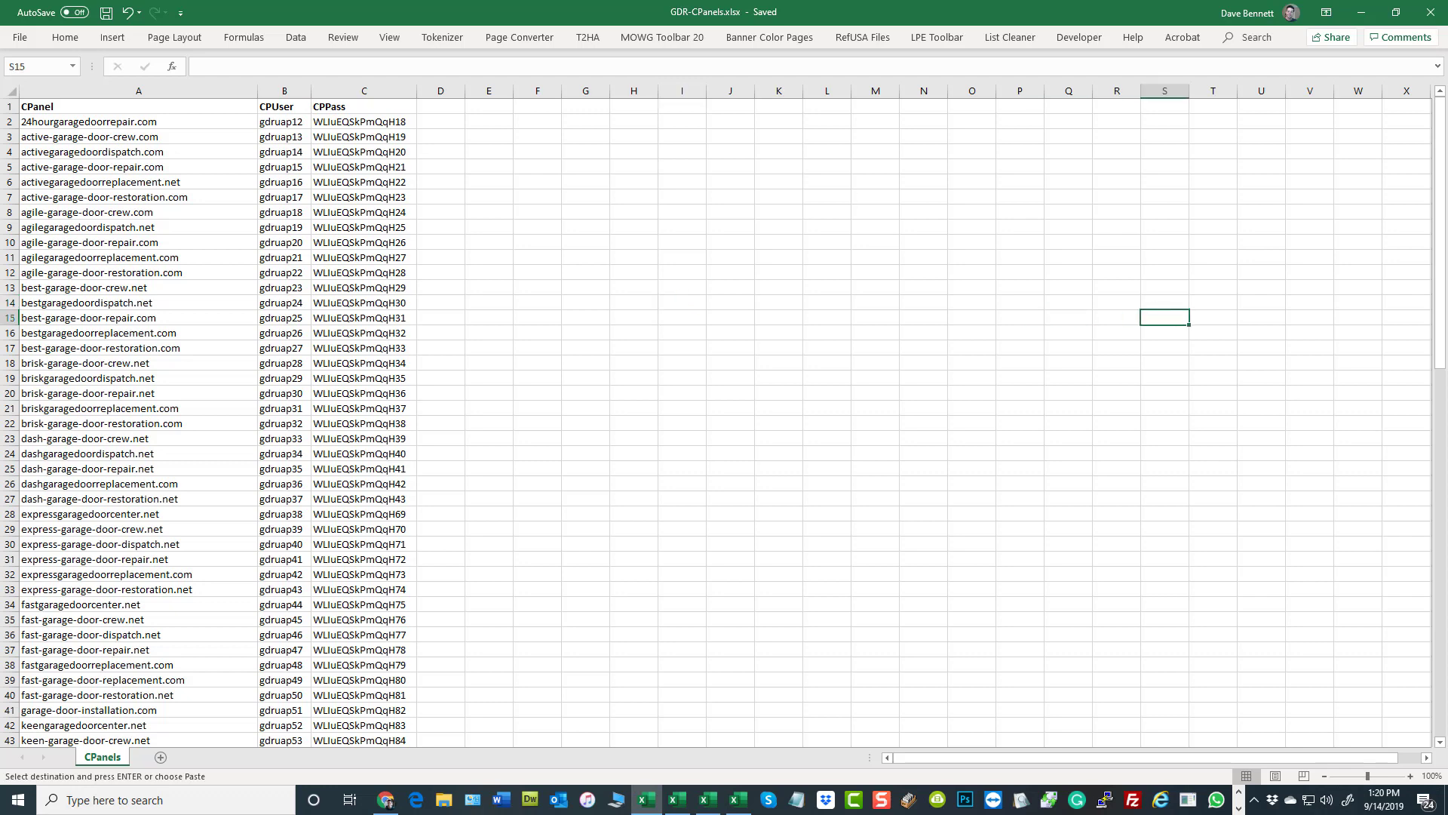
key("alt+Tab")
key("alt+Tab")
left_click(114, 213)
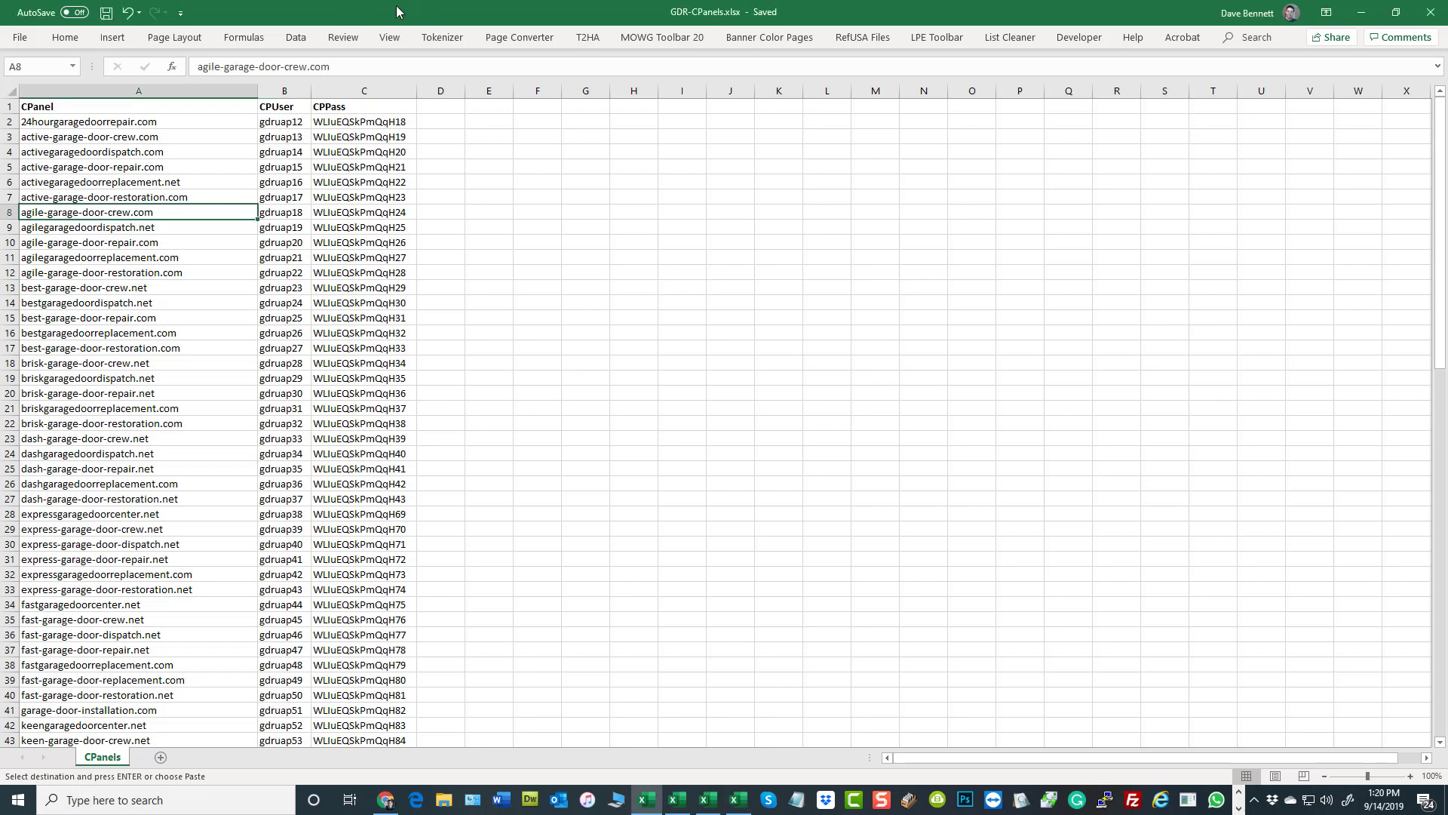
key("alt+Tab")
key("alt+Tab")
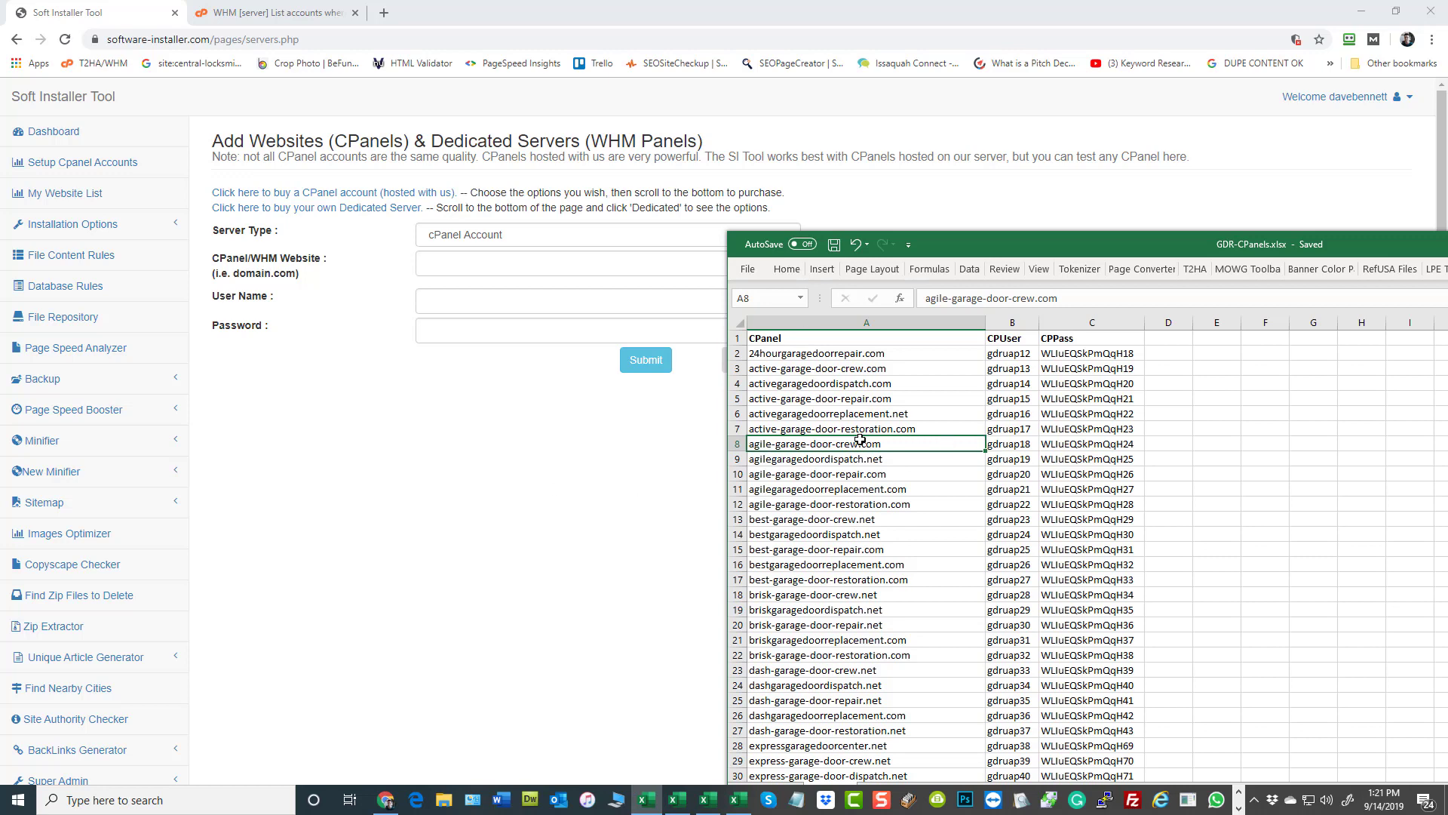
- Copy the agile-garage-door-crew.com domain and its cPanel user name from GDR-CPanels.xlsx into the new host form
key("ctrl+c")
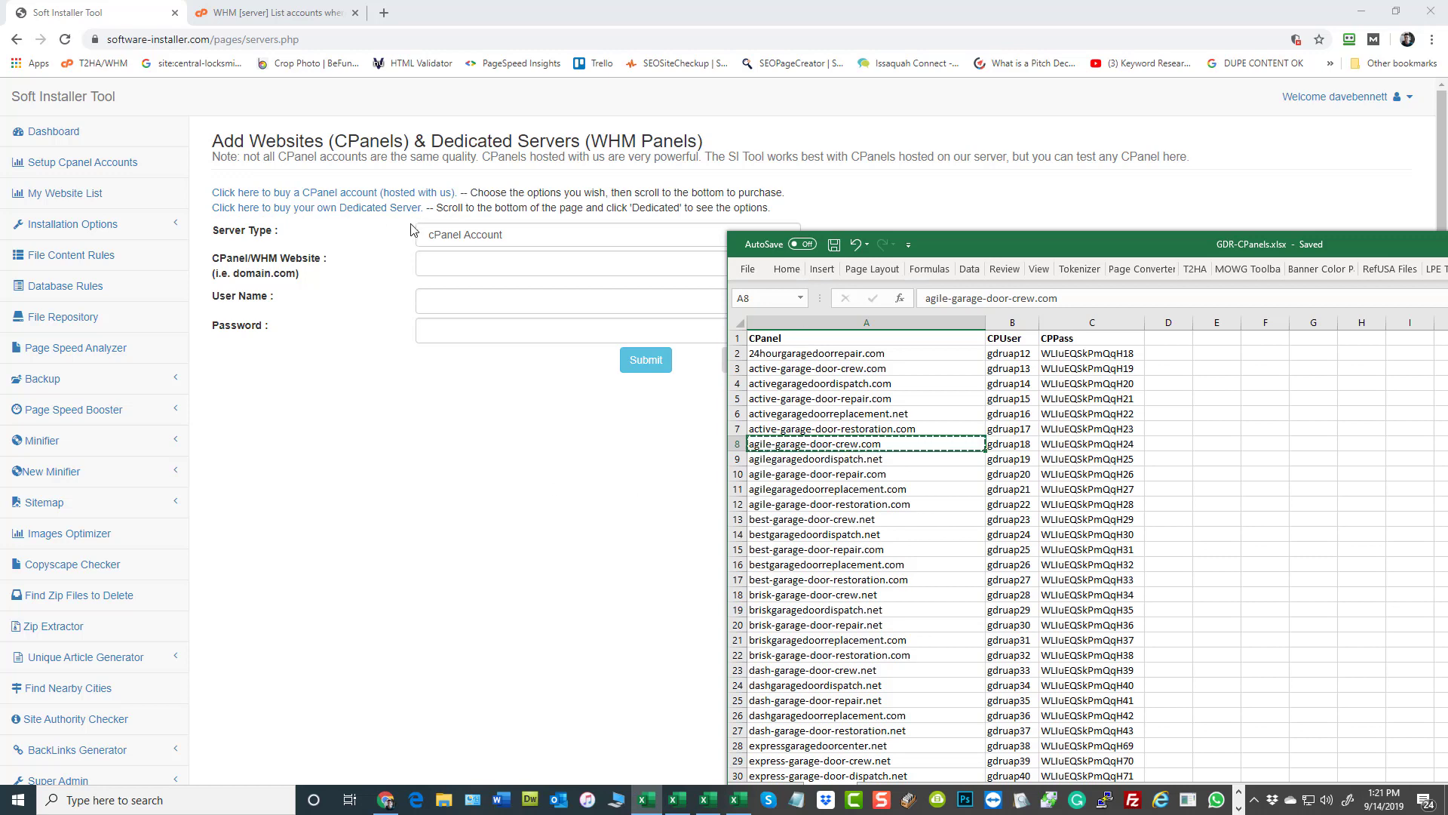
left_click(452, 264)
key("ctrl+v")
key("alt+Tab")
left_click(1012, 447)
key("ctrl+c")
left_click(457, 299)
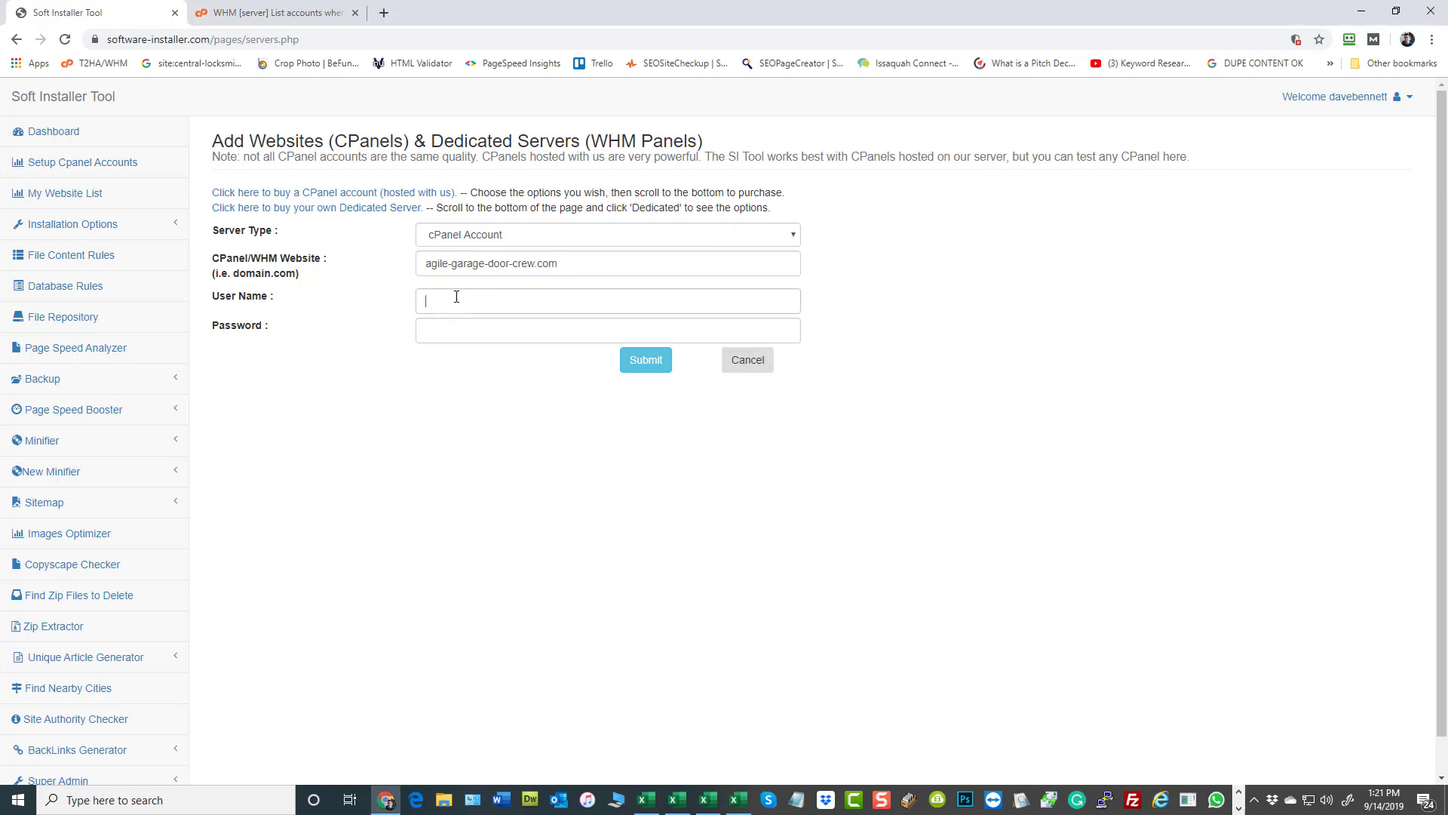
key("ctrl+v")
- Copy the account password for agile-garage-door-crew.com into the form, try to submit the host, and dismiss the site's message
key("alt+Tab")
left_click(1057, 443)
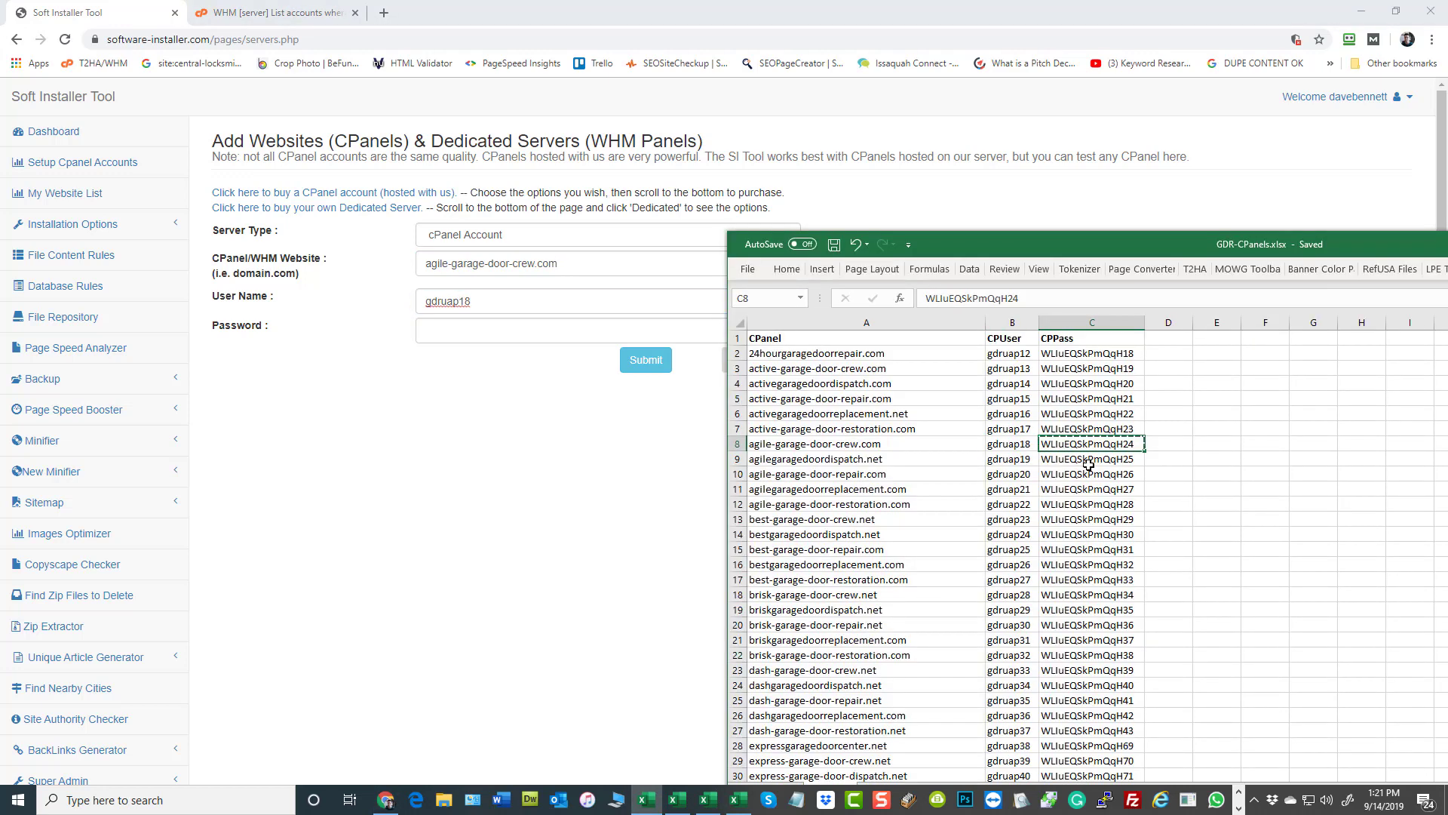
key("ctrl+c")
left_click(468, 329)
key("ctrl+v")
left_click(642, 360)
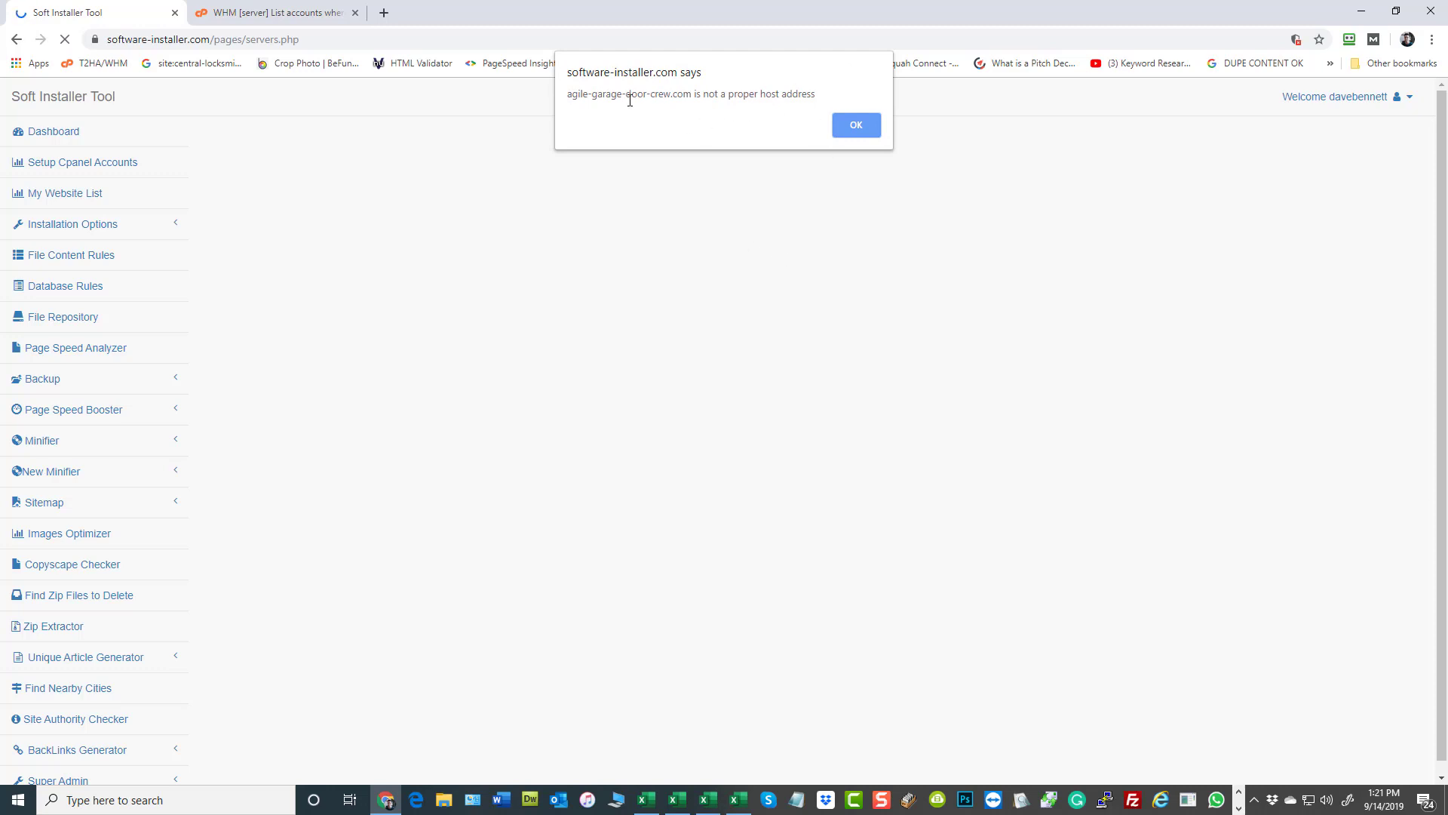
left_click(857, 125)
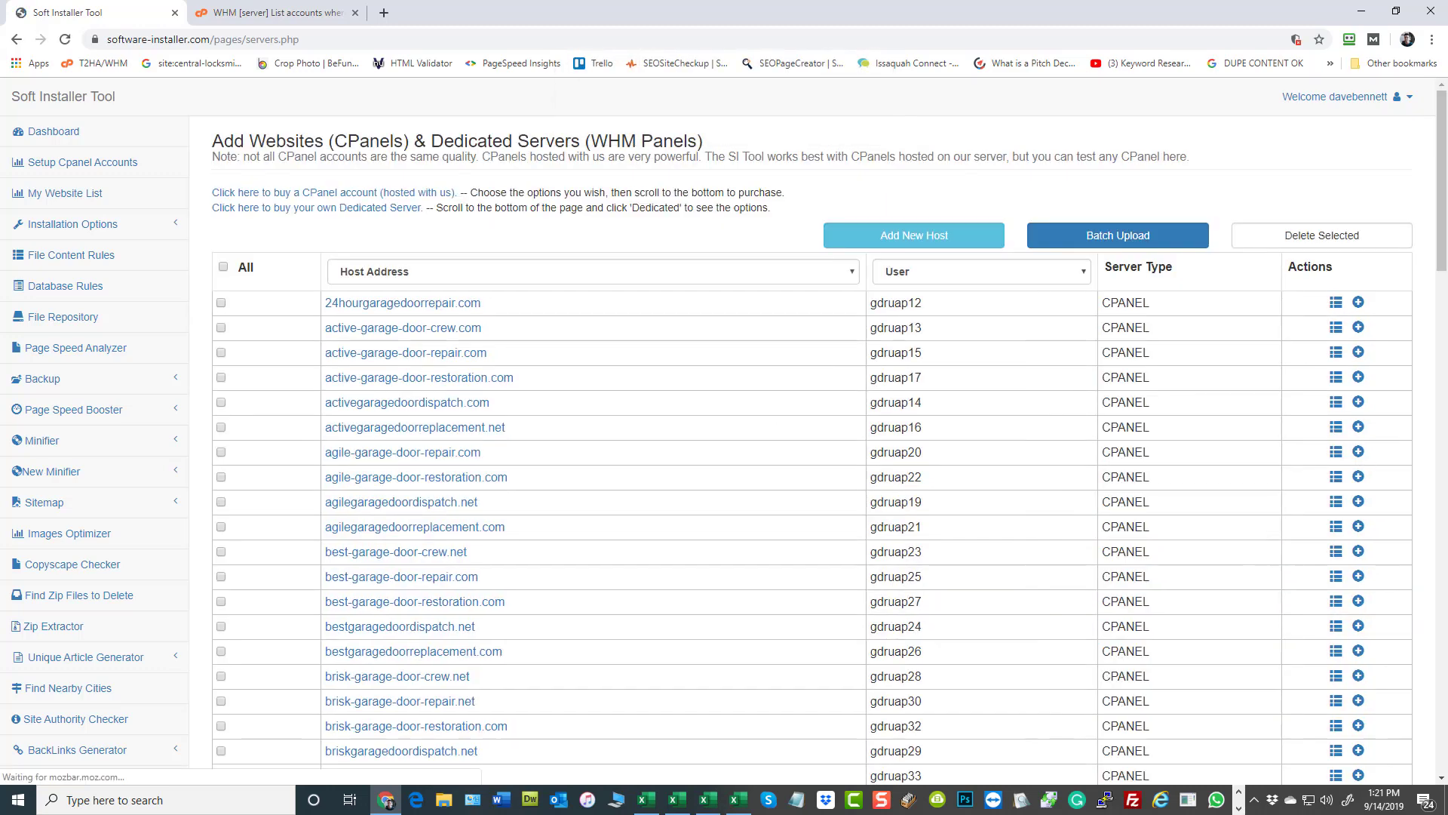
- Copy briskgaragedoorreplacement.com from GDR-CPanels.xlsx into the website field of another new host form
key("alt+Tab")
double_click(895, 445)
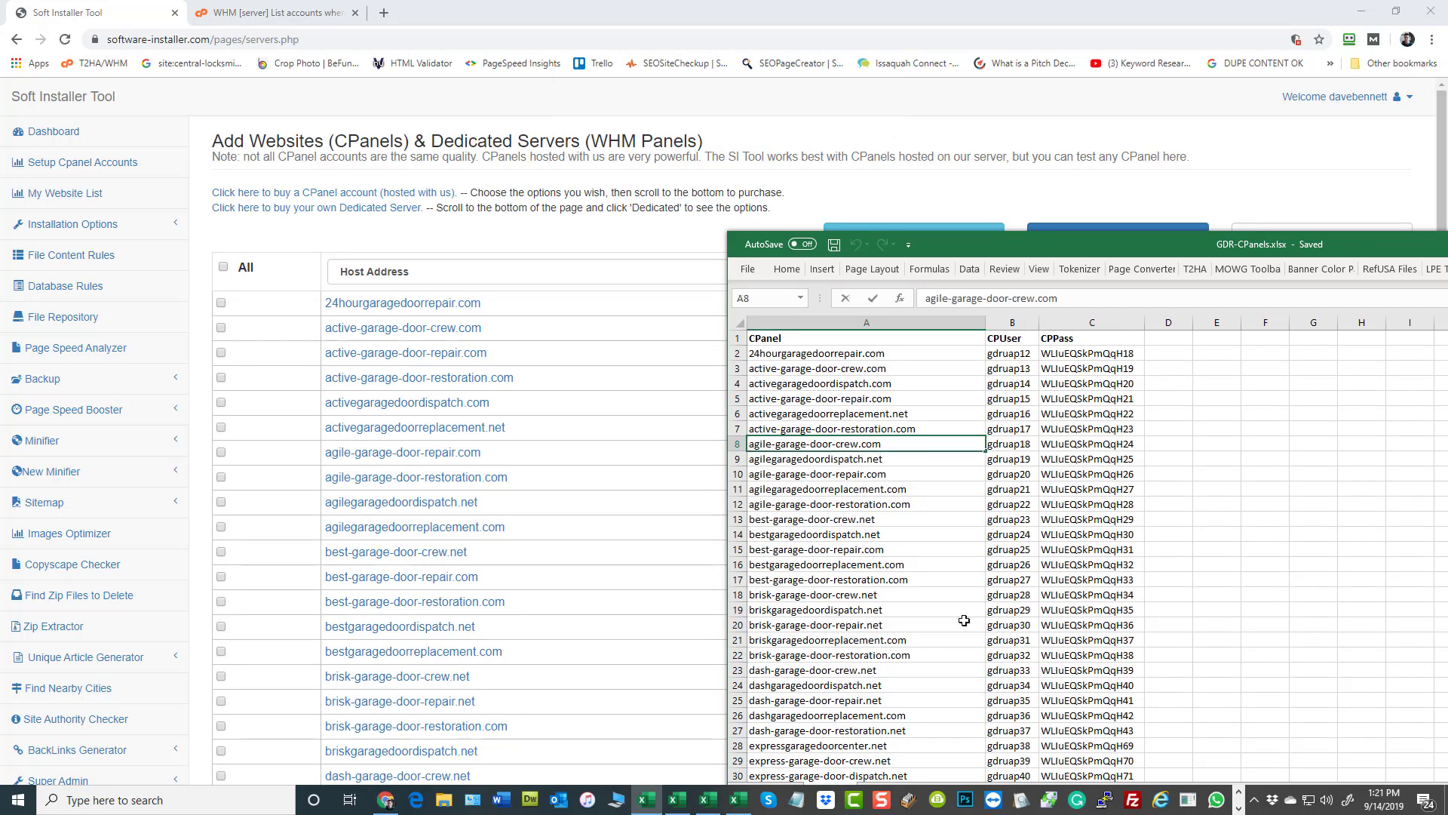
scroll(878, 633, "down", 2)
left_click(829, 519)
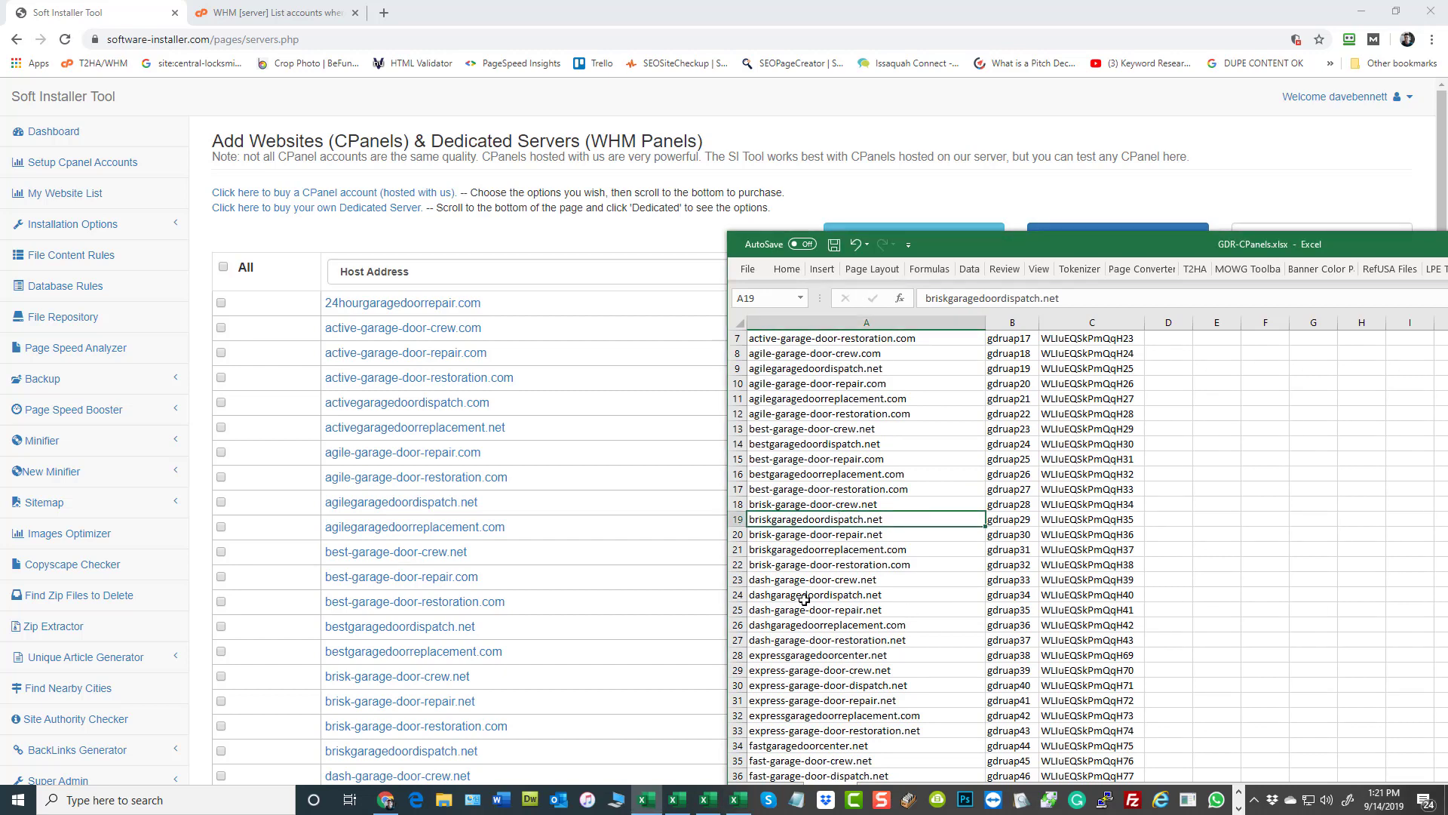
left_click(855, 551)
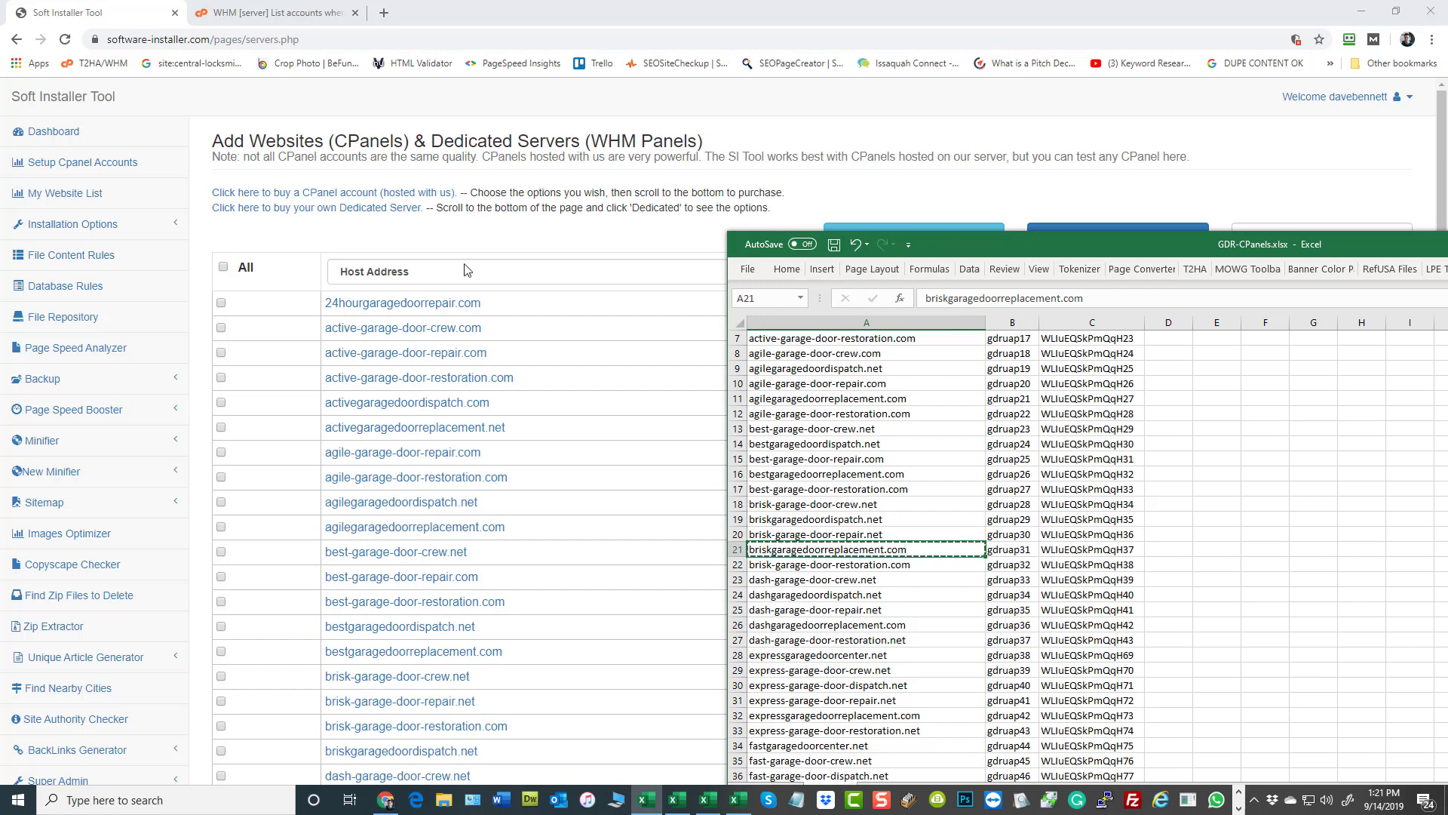
left_click(805, 216)
left_click(905, 235)
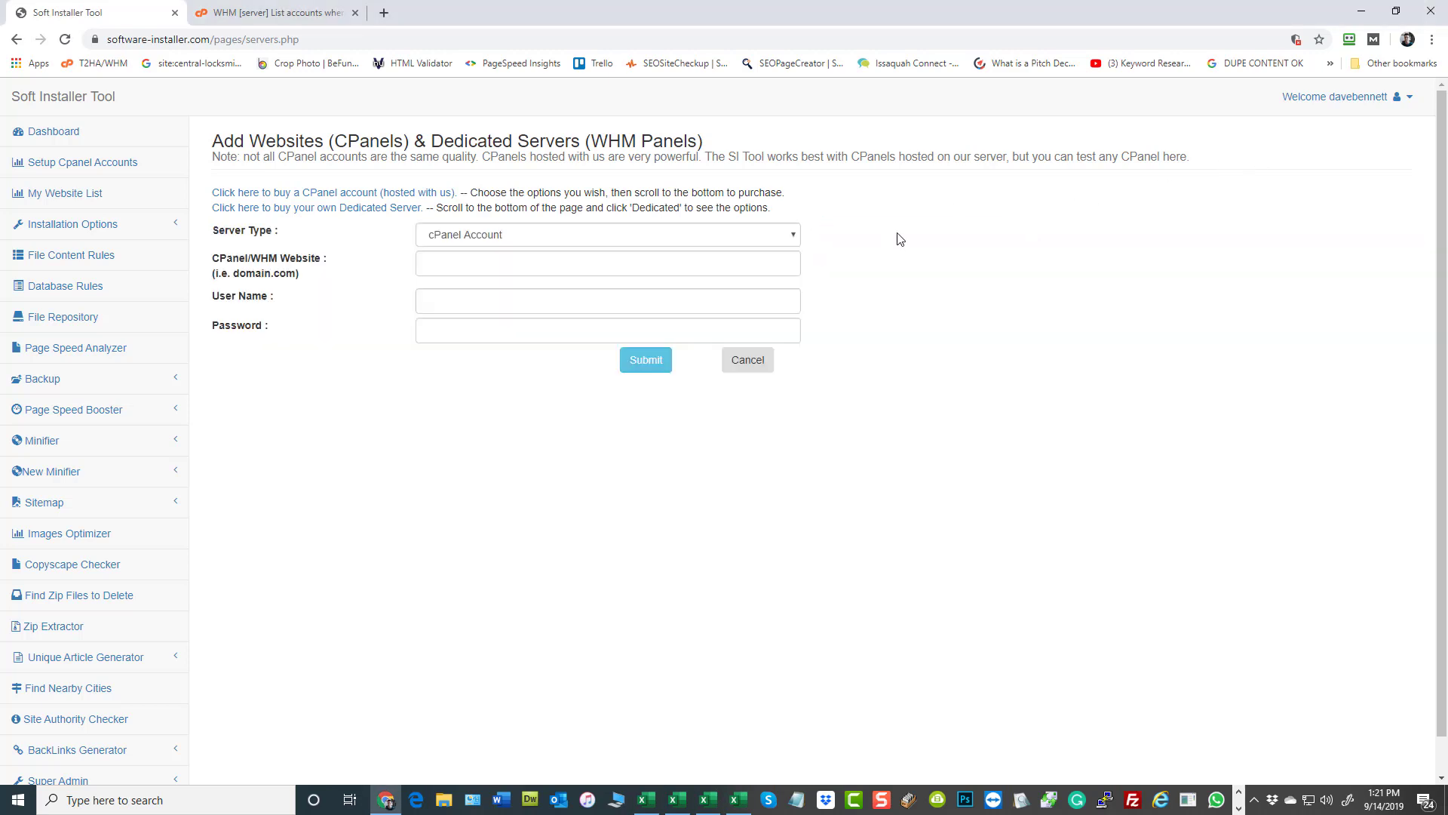
left_click(488, 263)
key("ctrl+v")
- Copy the cPanel user name for briskgaragedoorreplacement.com from the workbook into the form's User Name field
left_click(999, 348)
key("alt+Tab")
left_click(1014, 549)
key("ctrl+c")
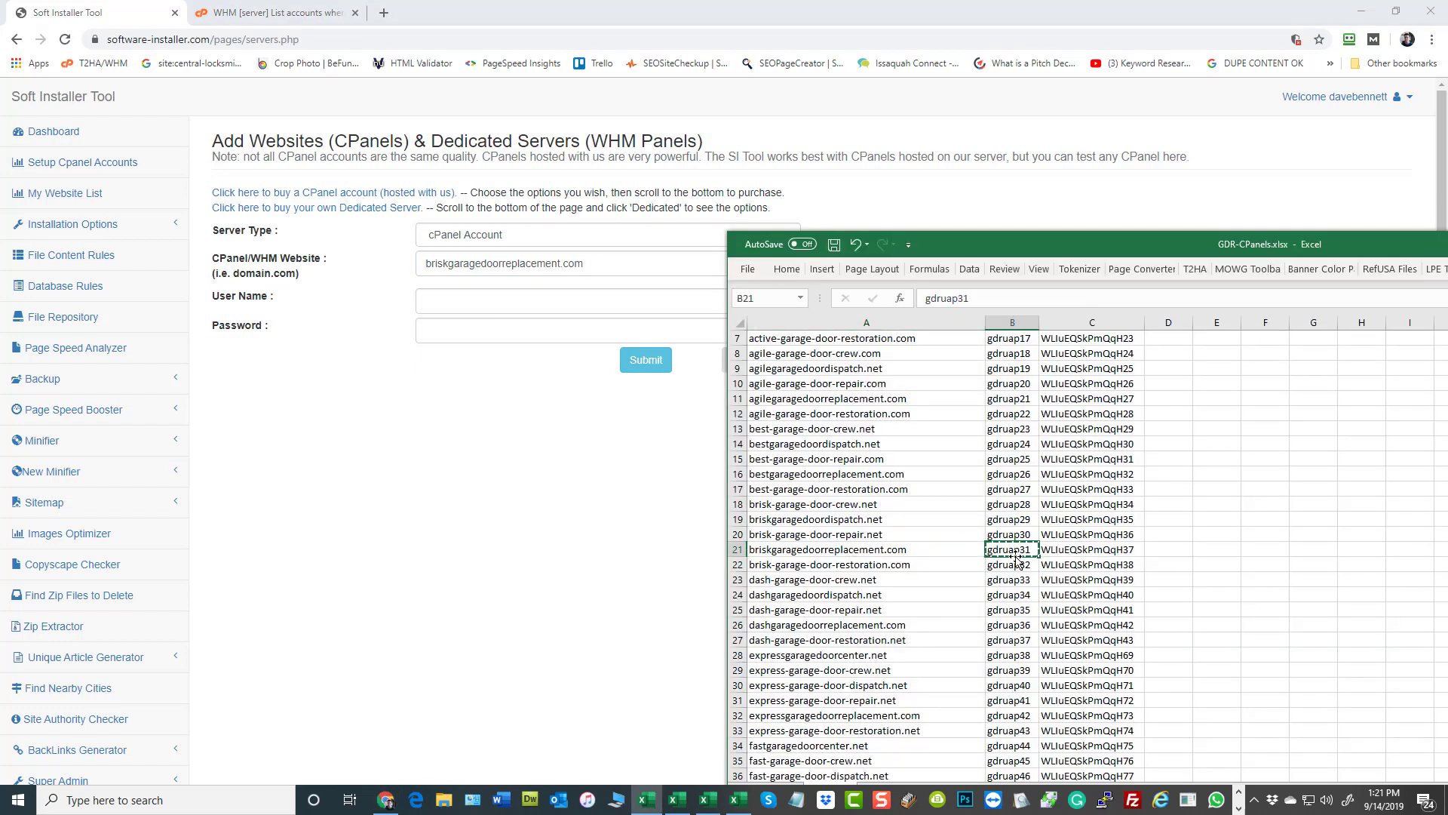
key("alt+Tab")
left_click(483, 303)
key("ctrl+v")
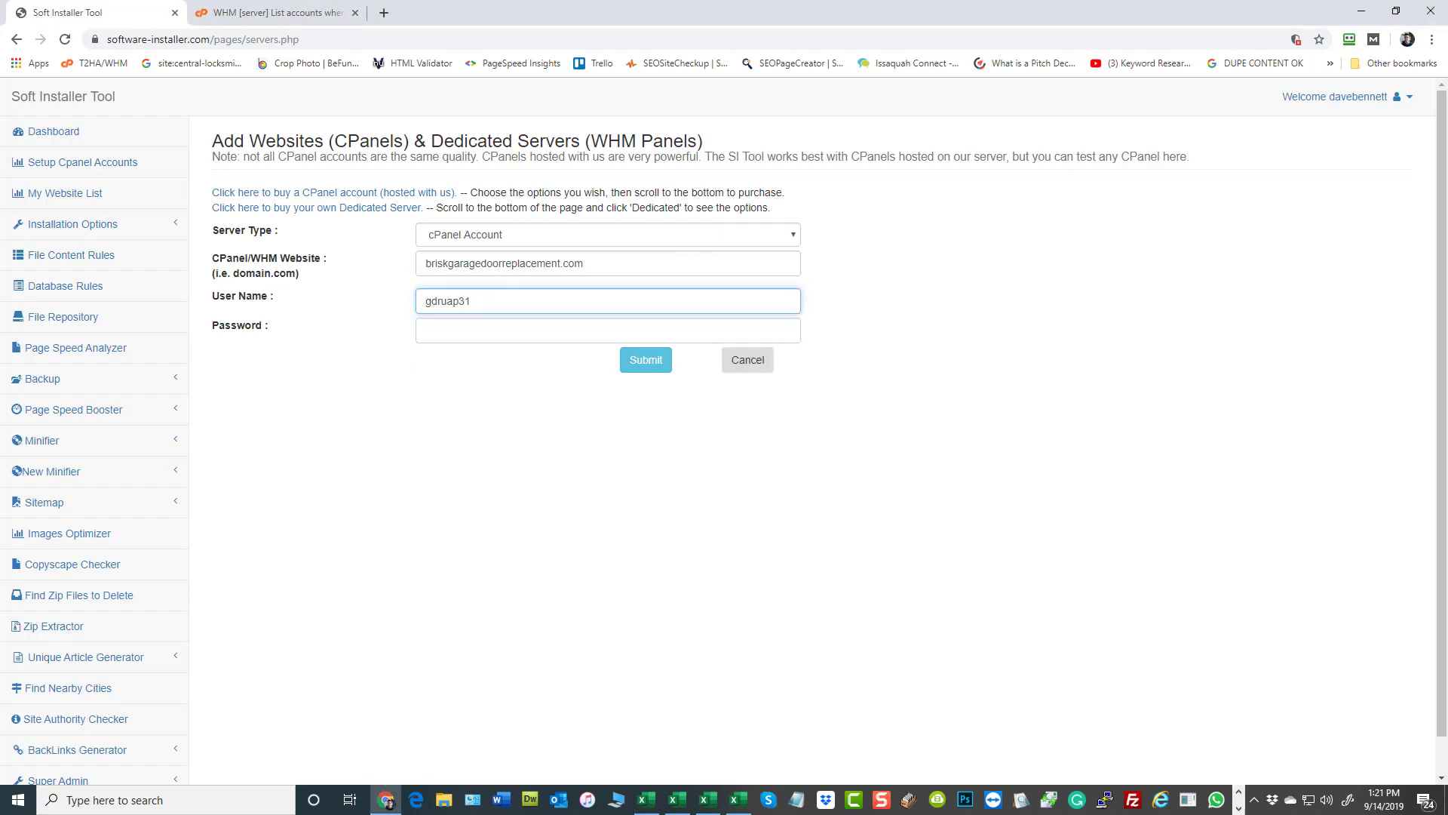
- Copy the account password for briskgaragedoorreplacement.com into the form's Password field and submit the new host
key("alt+Tab")
left_click(1117, 549)
key("ctrl+c")
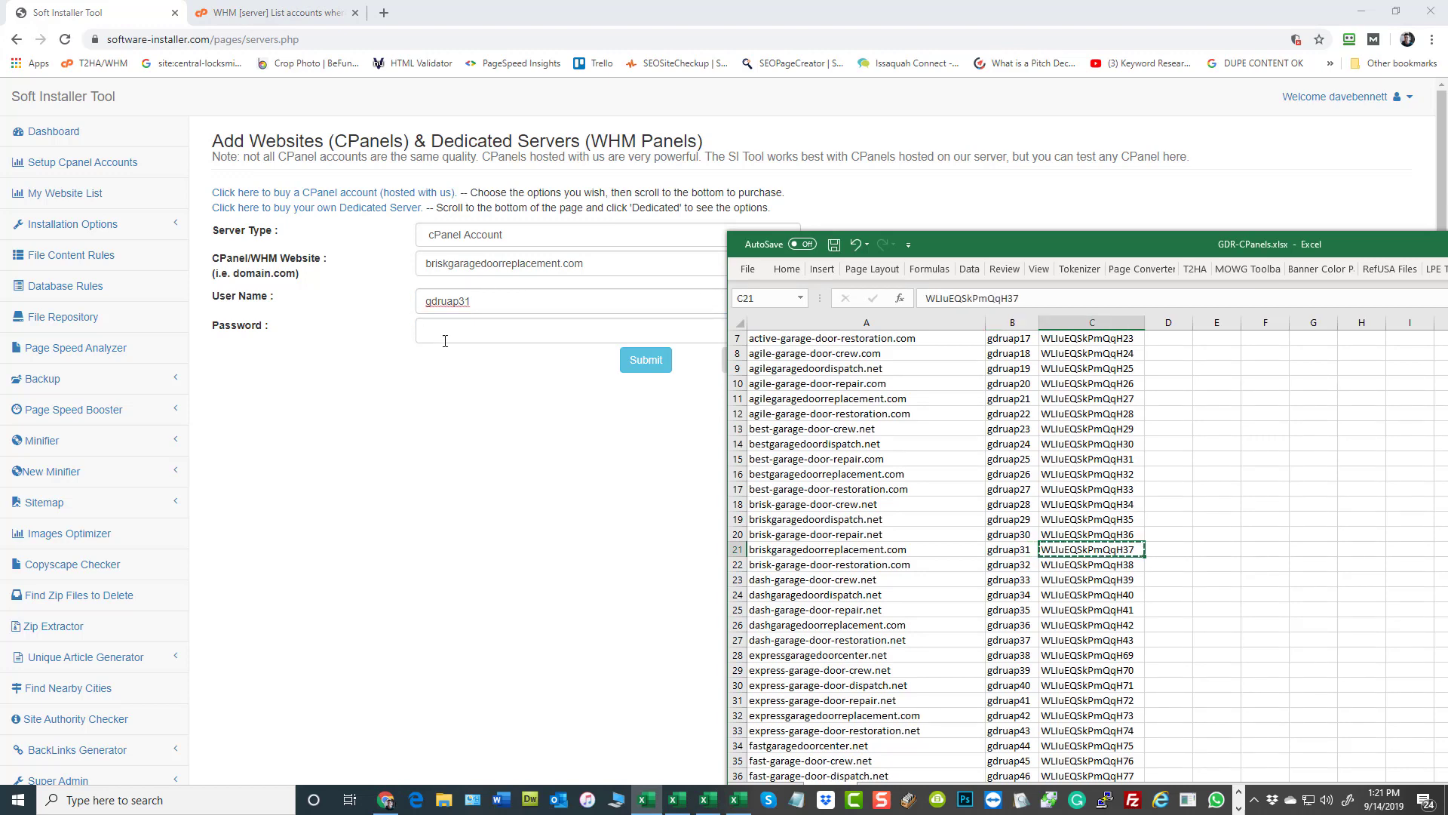
key("alt+Tab")
left_click(491, 329)
key("ctrl+v")
left_click(660, 362)
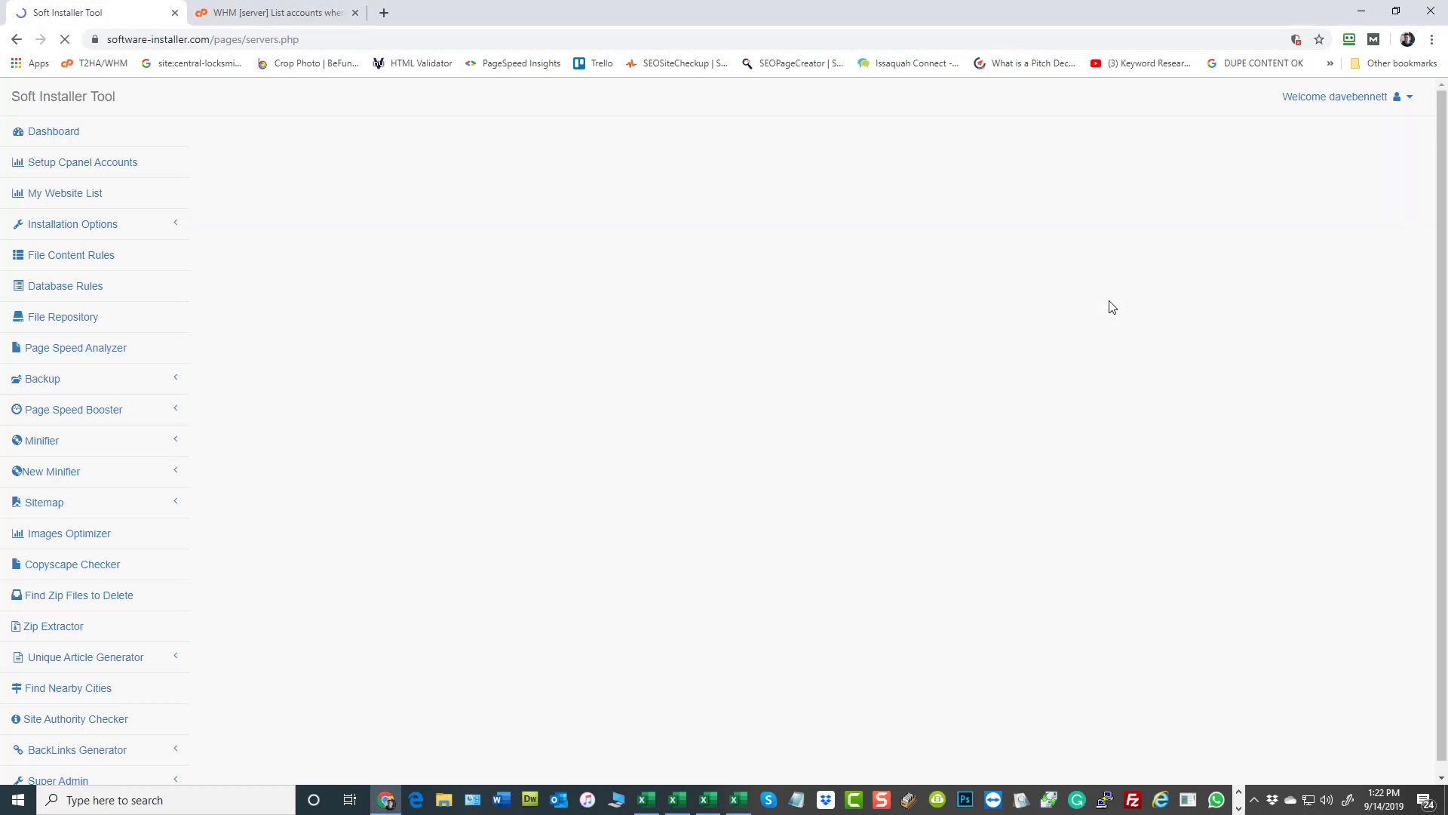
- Open briskgaragedoorreplacement.com in a new browser tab, using the domain copied from GDR-CPanels.xlsx
left_click(386, 12)
key("alt+Tab")
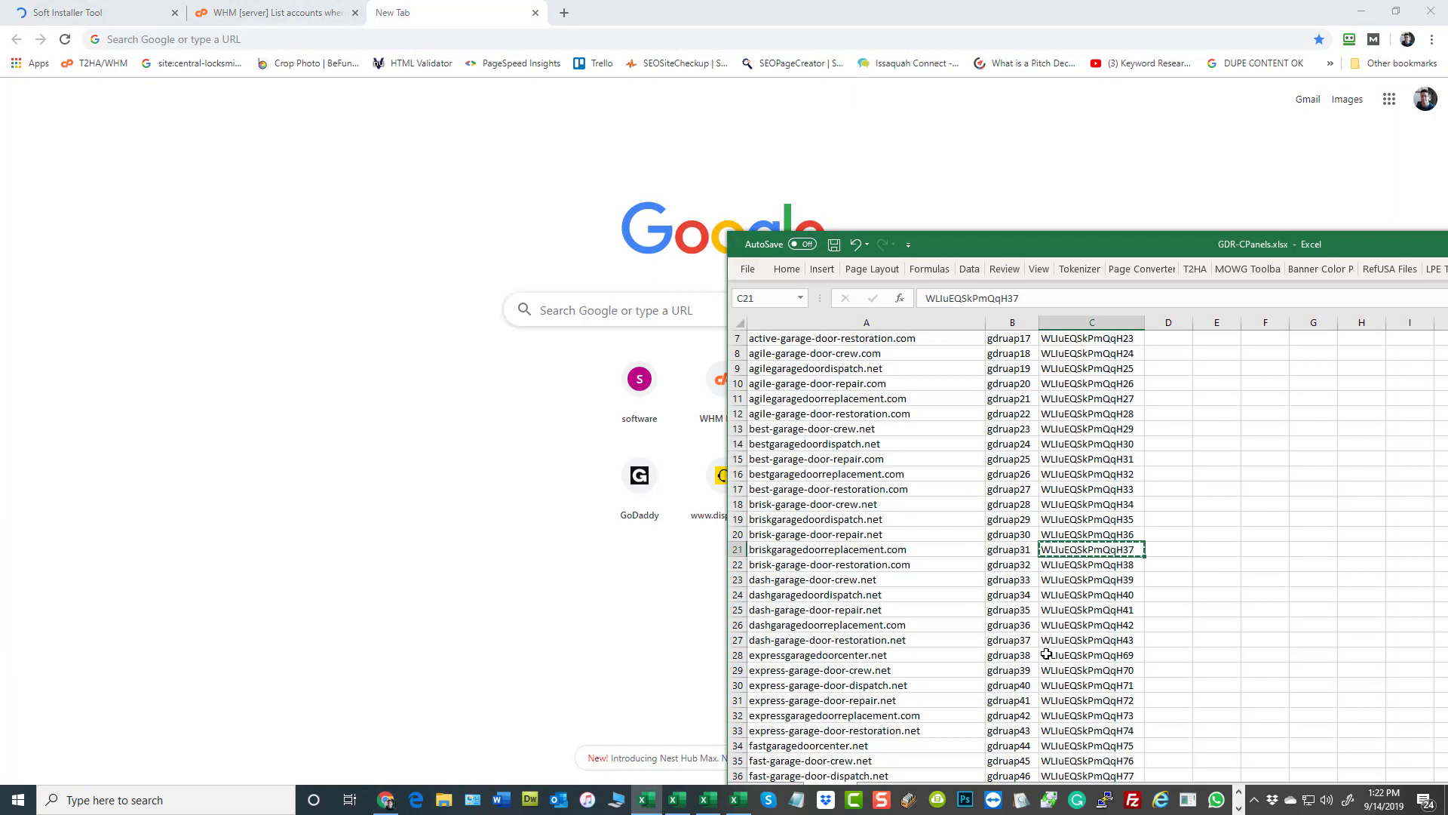
left_click(809, 548)
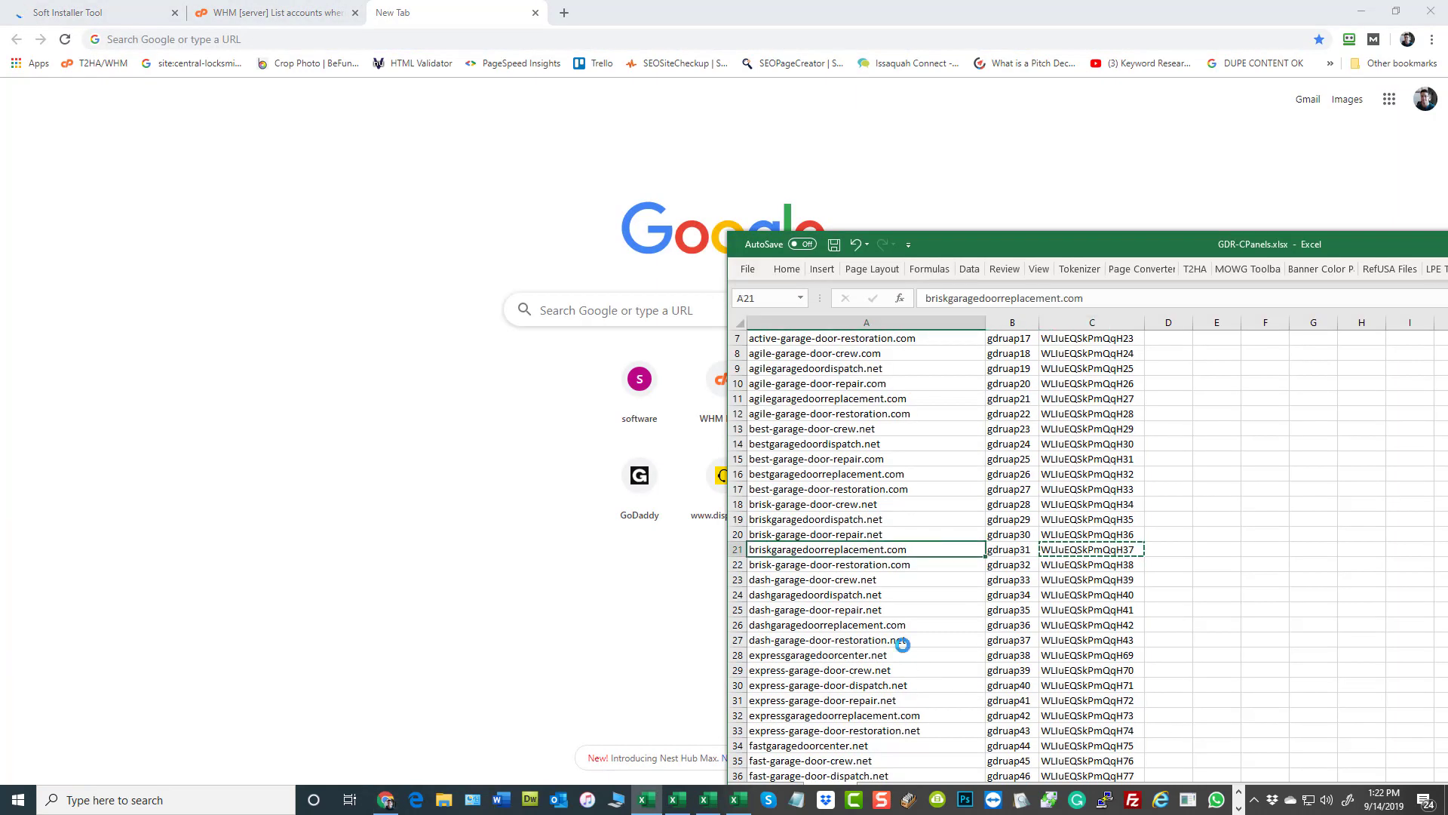
key("ctrl+c")
left_click(322, 39)
key("ctrl+v")
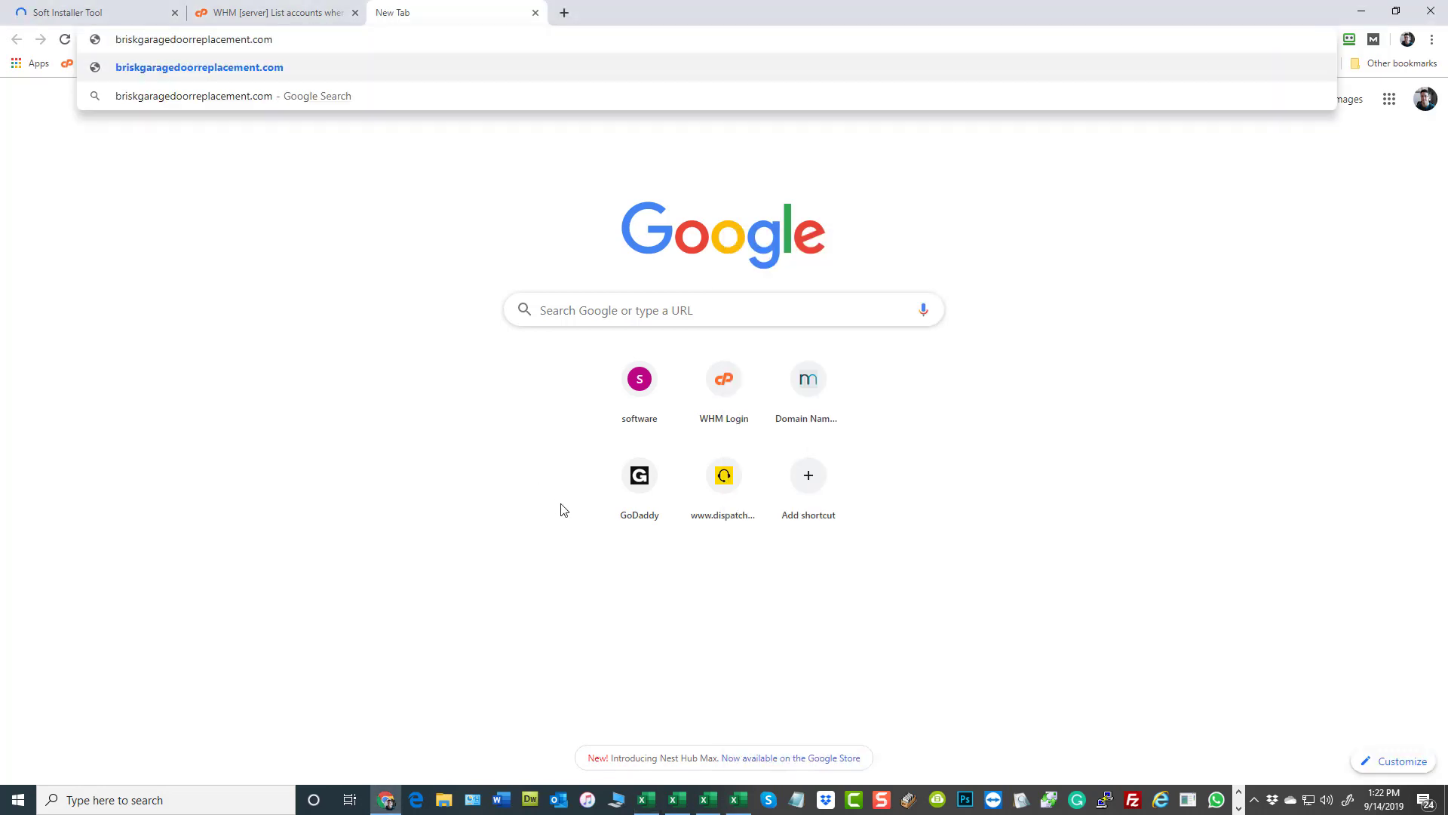
key("Return")
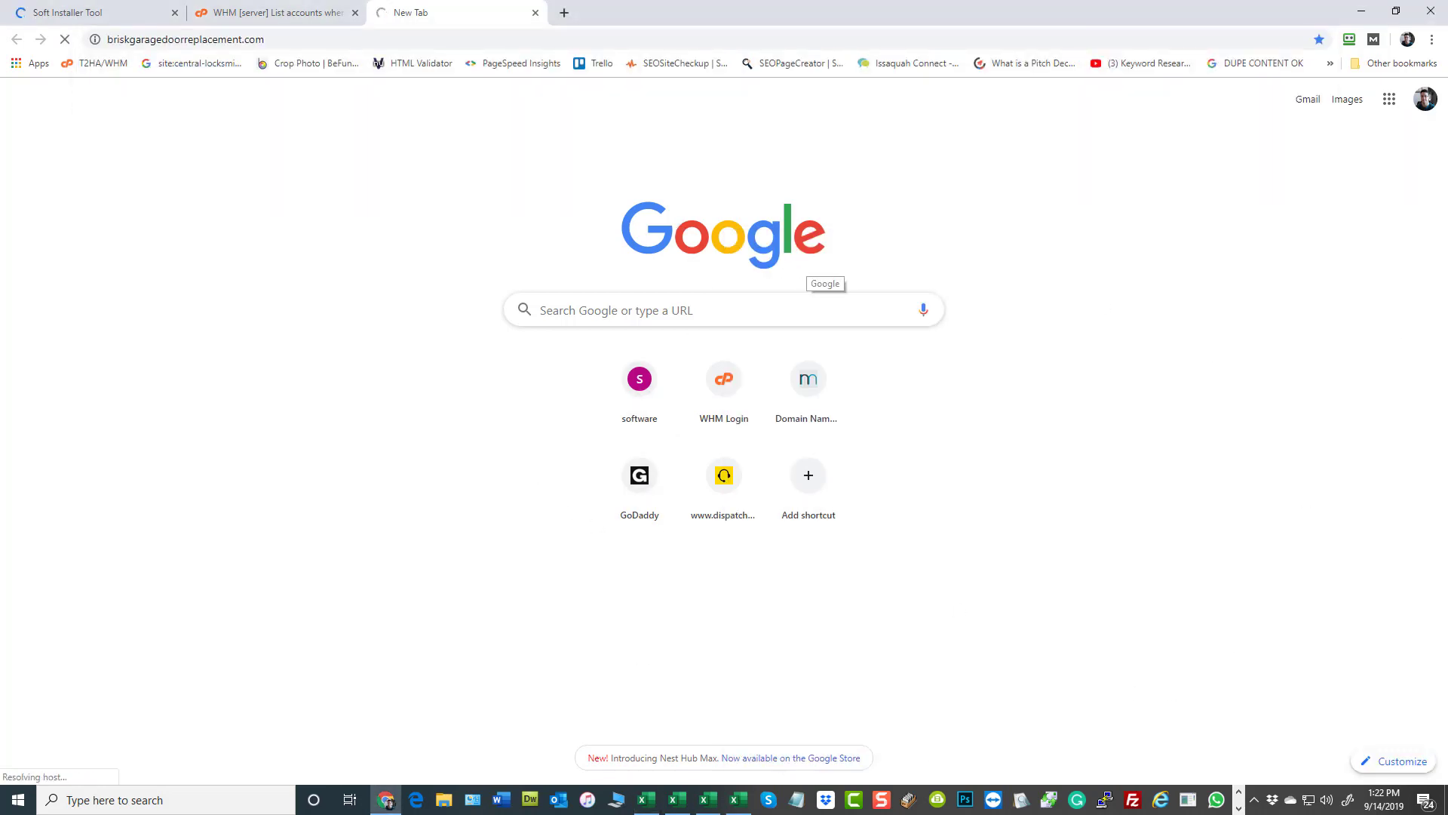
- Copy agile-garage-door-crew.com from GDR-CPanels.xlsx and open that domain in a new browser tab
key("alt+Tab")
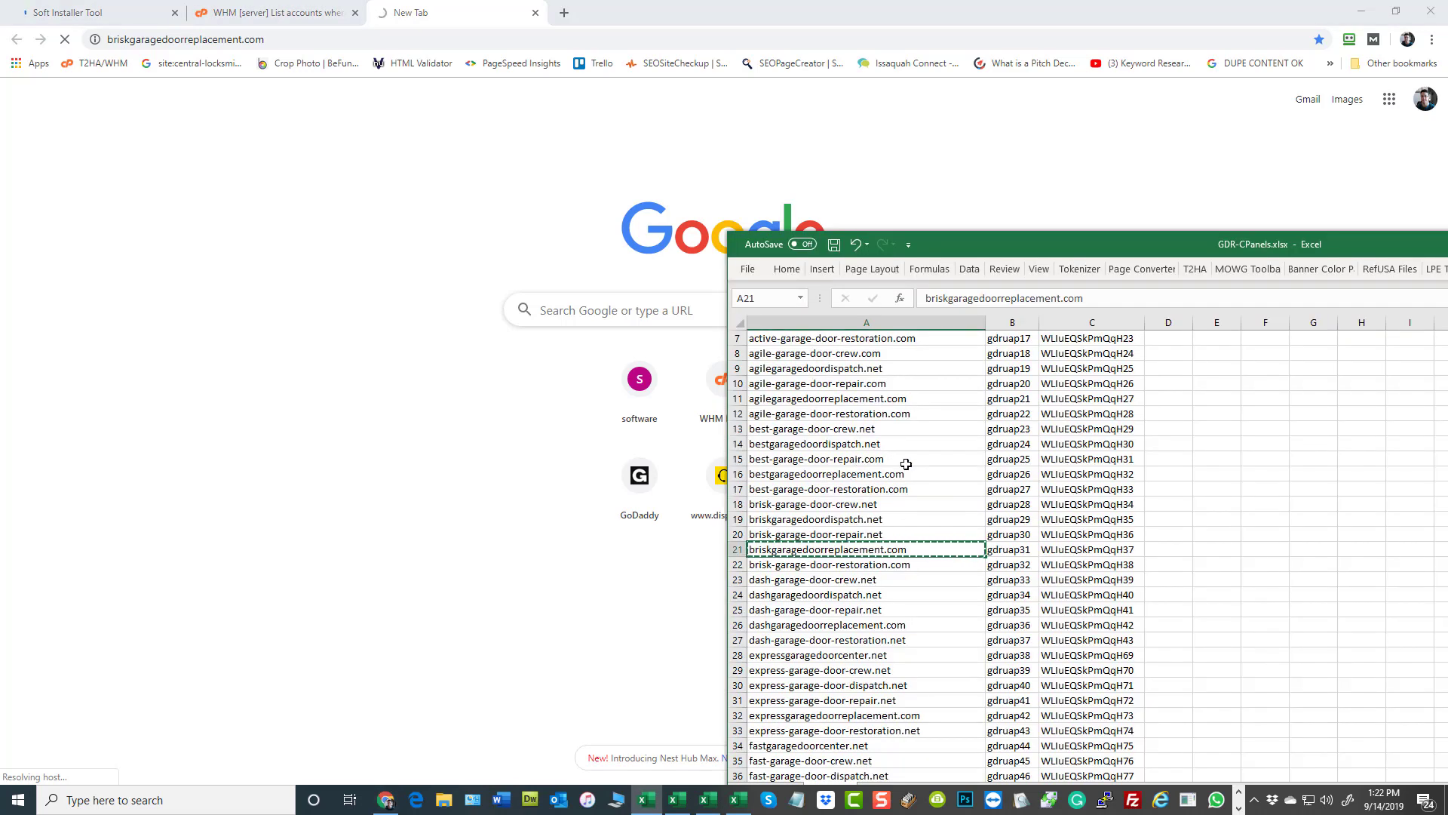
scroll(906, 464, "up", 2)
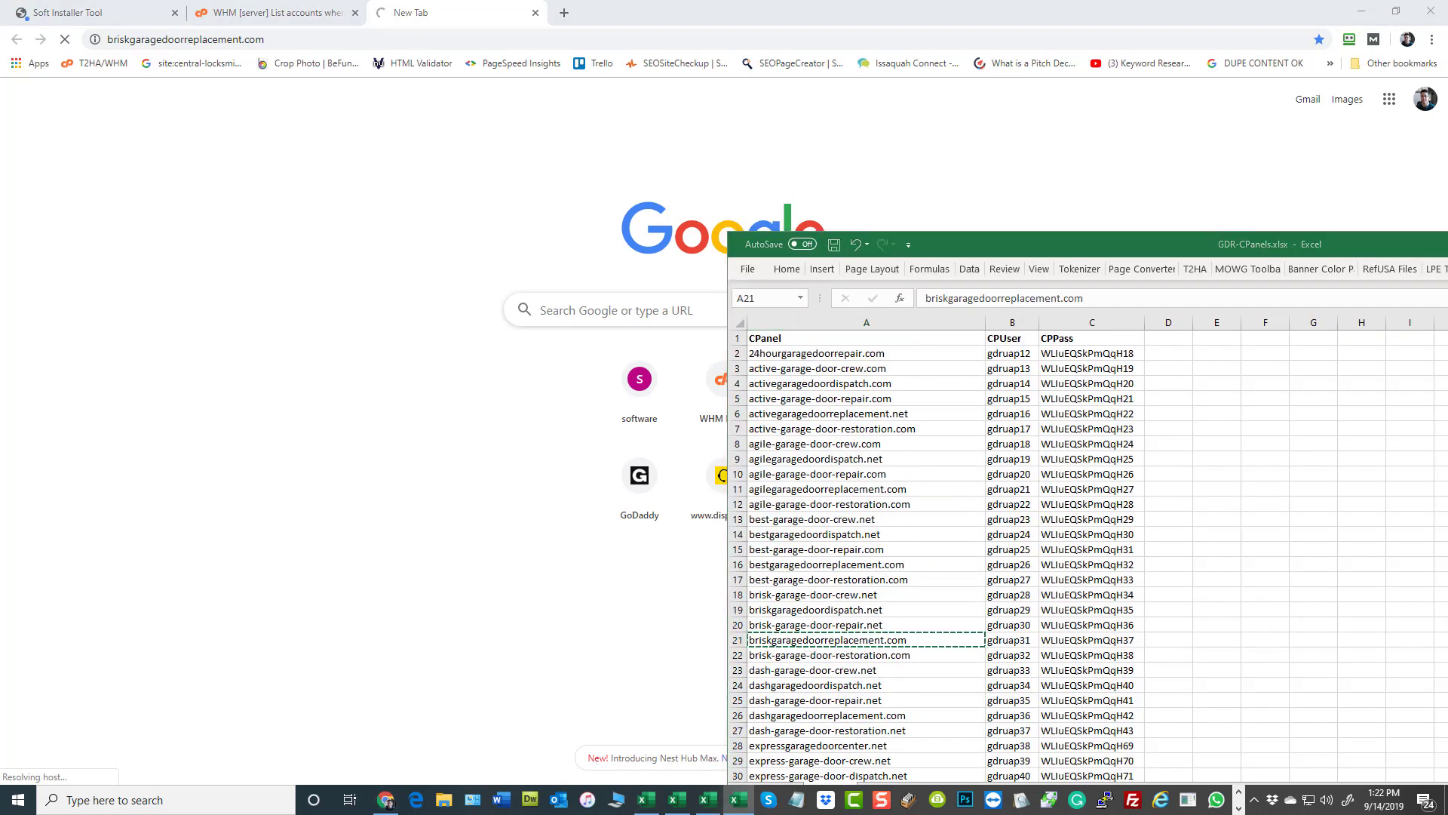
left_click(802, 443)
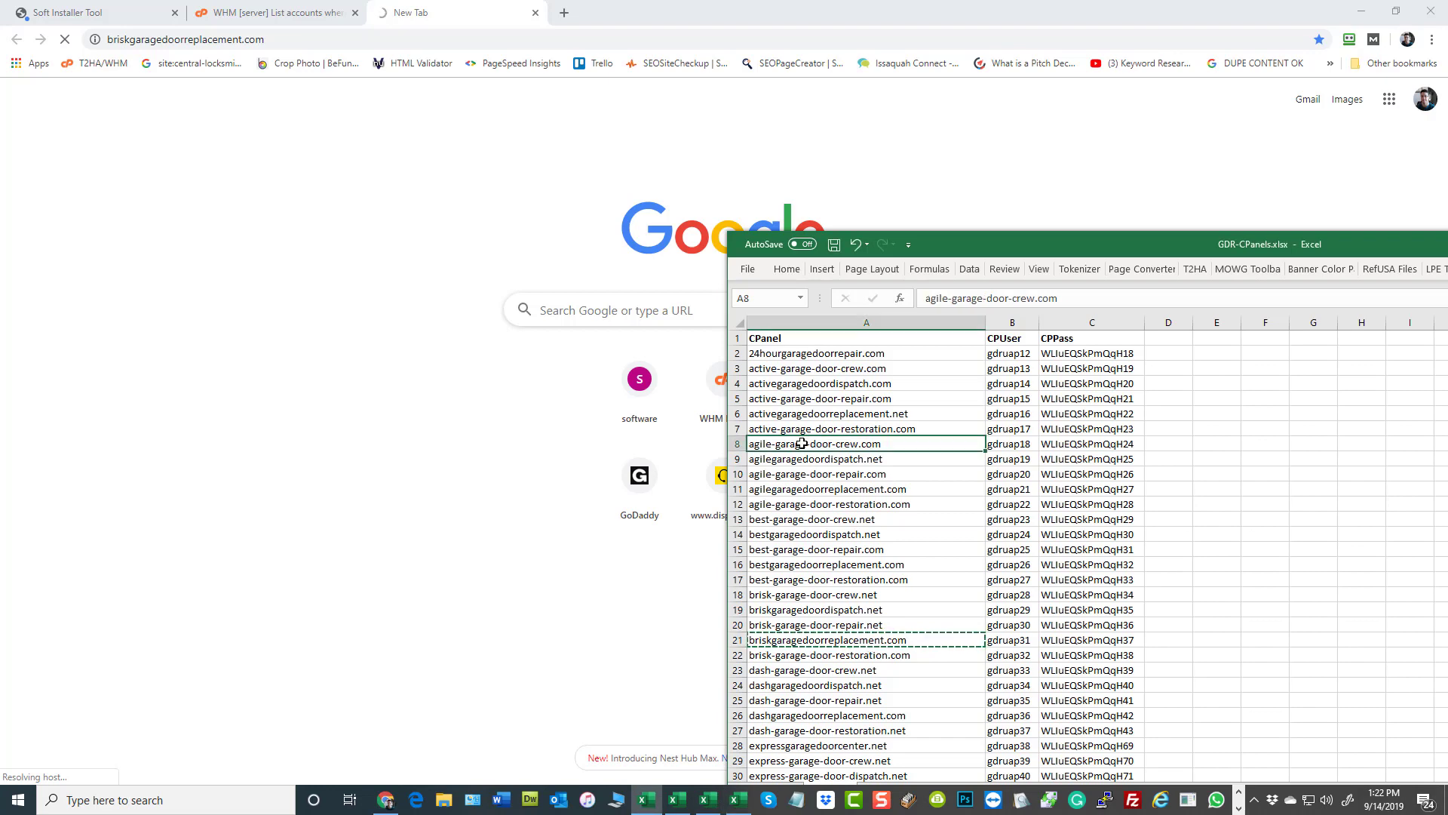
key("ctrl+c")
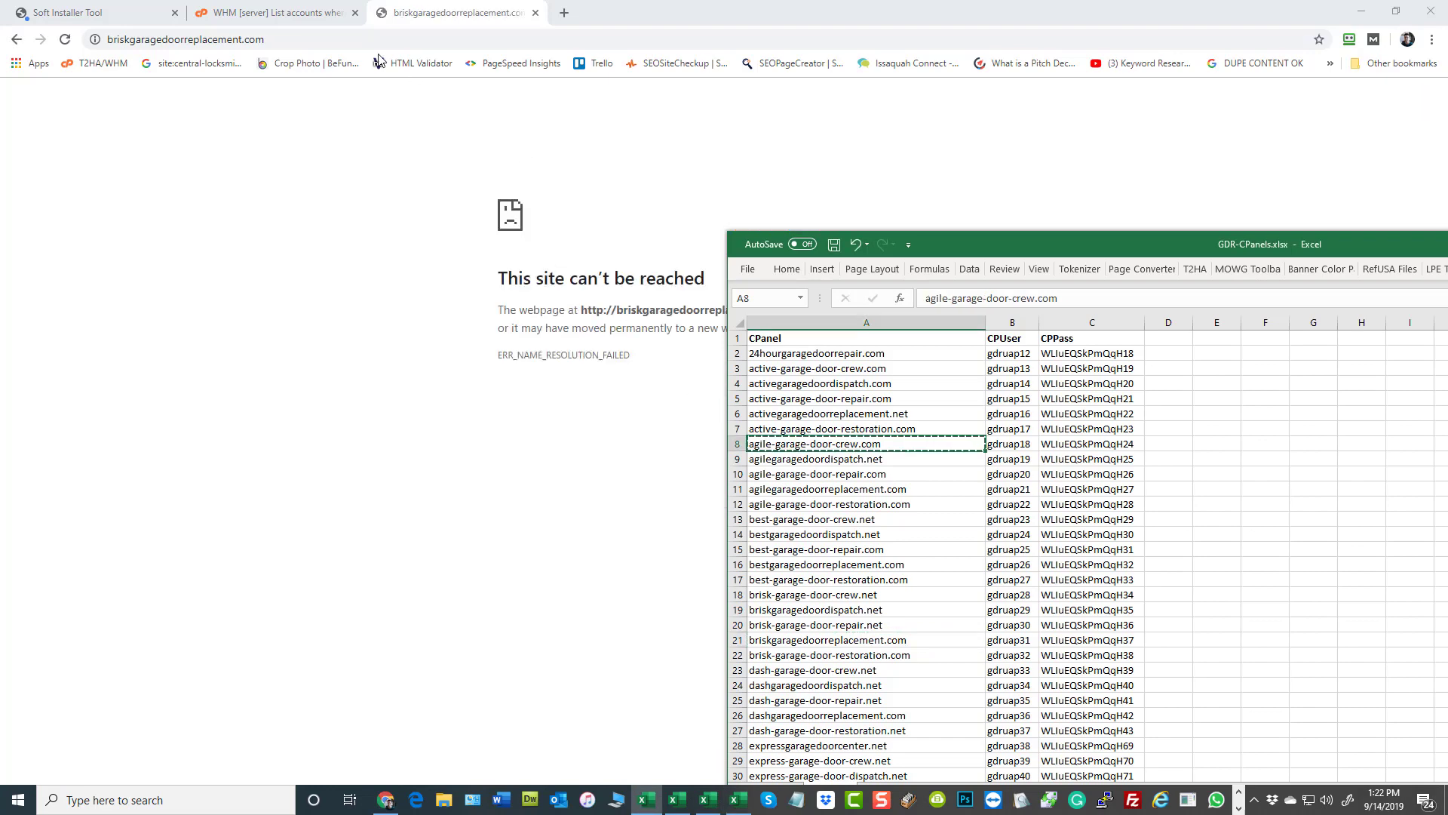
left_click(563, 13)
key("ctrl+v")
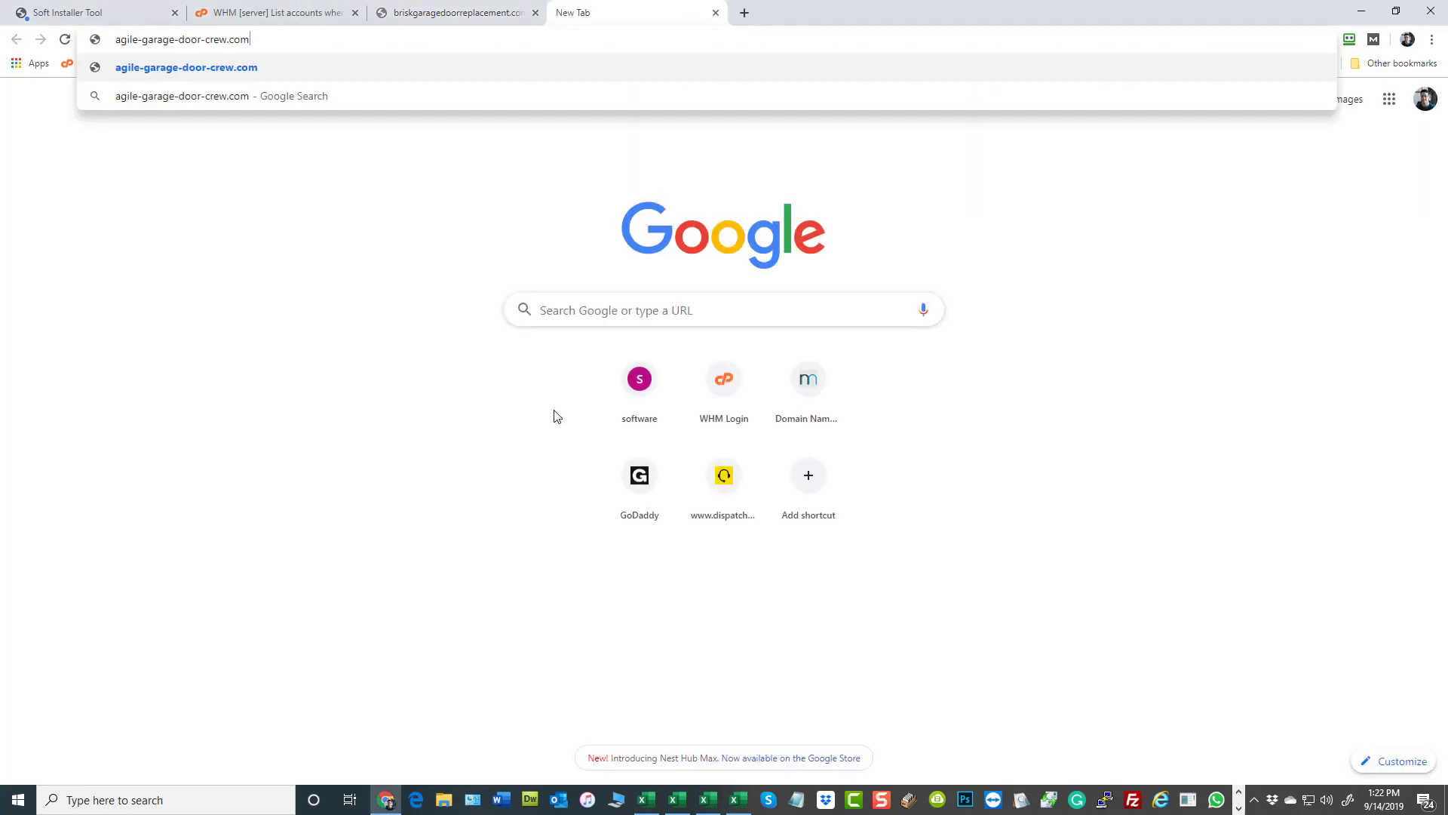
key("Return")
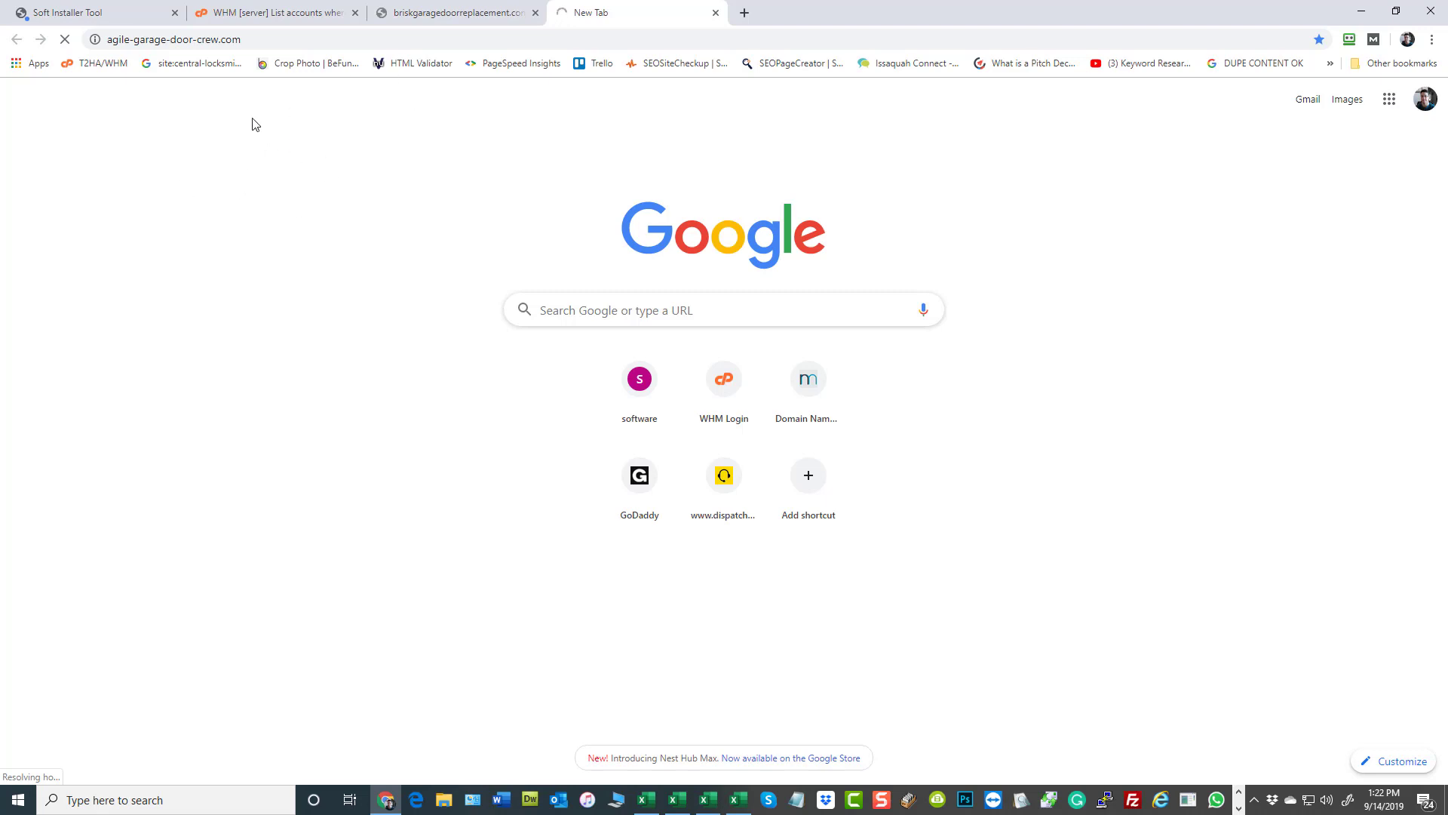
- Recheck the briskgaragedoorreplacement.com page, then return to the Soft Installer Tool and review the full list of added hosts
left_click(419, 13)
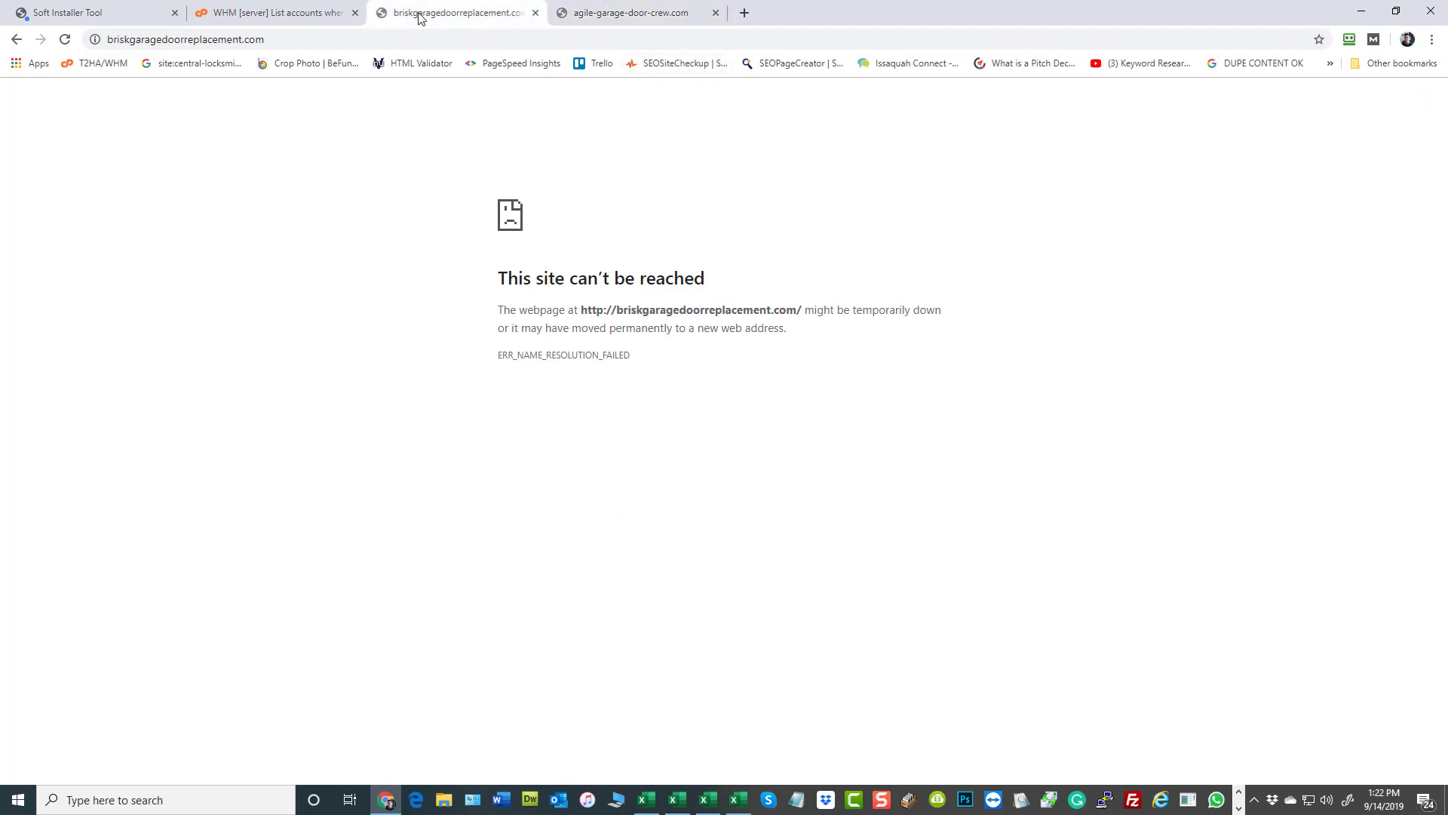
left_click(75, 13)
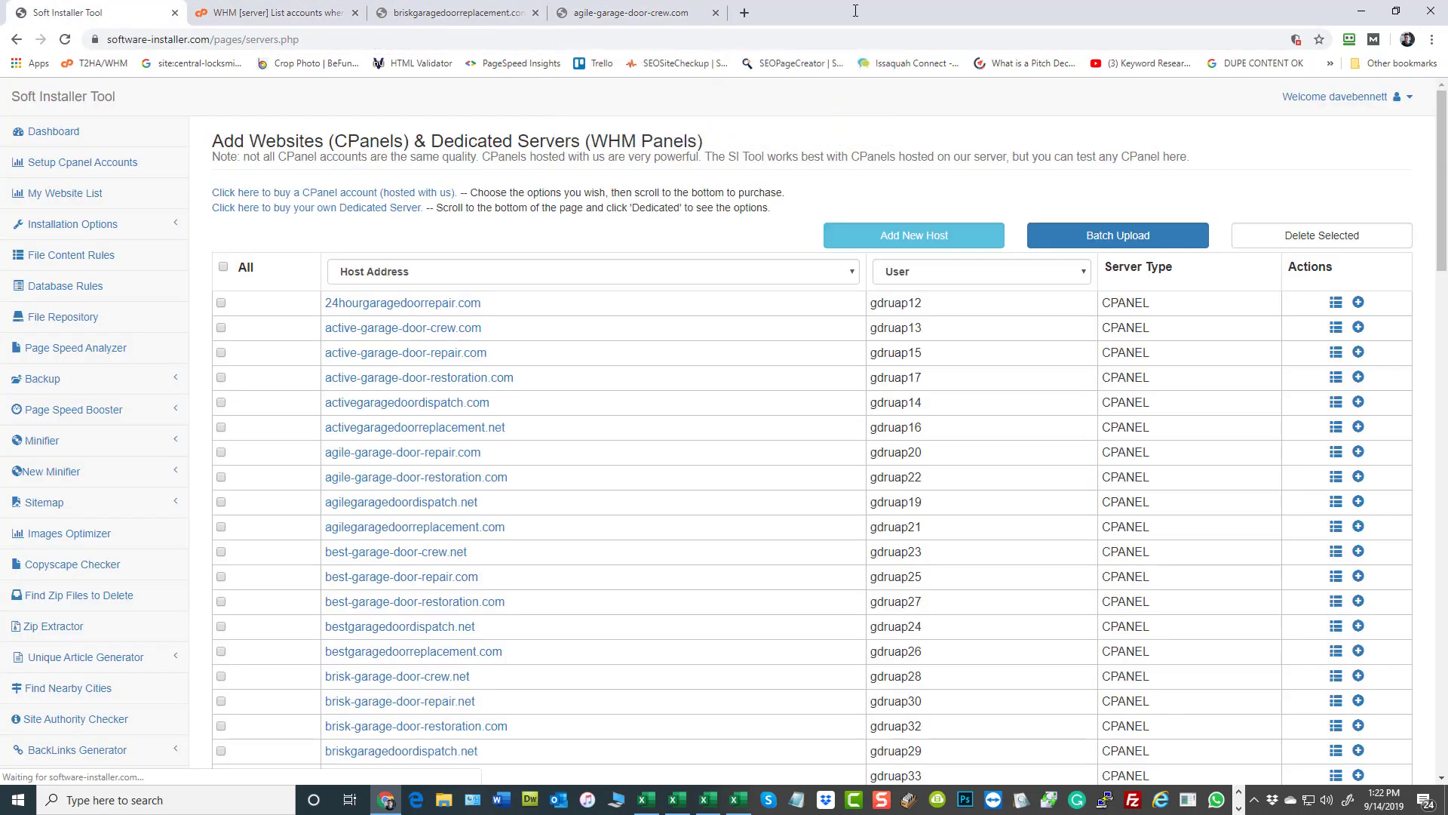
scroll(711, 340, "down", 20)
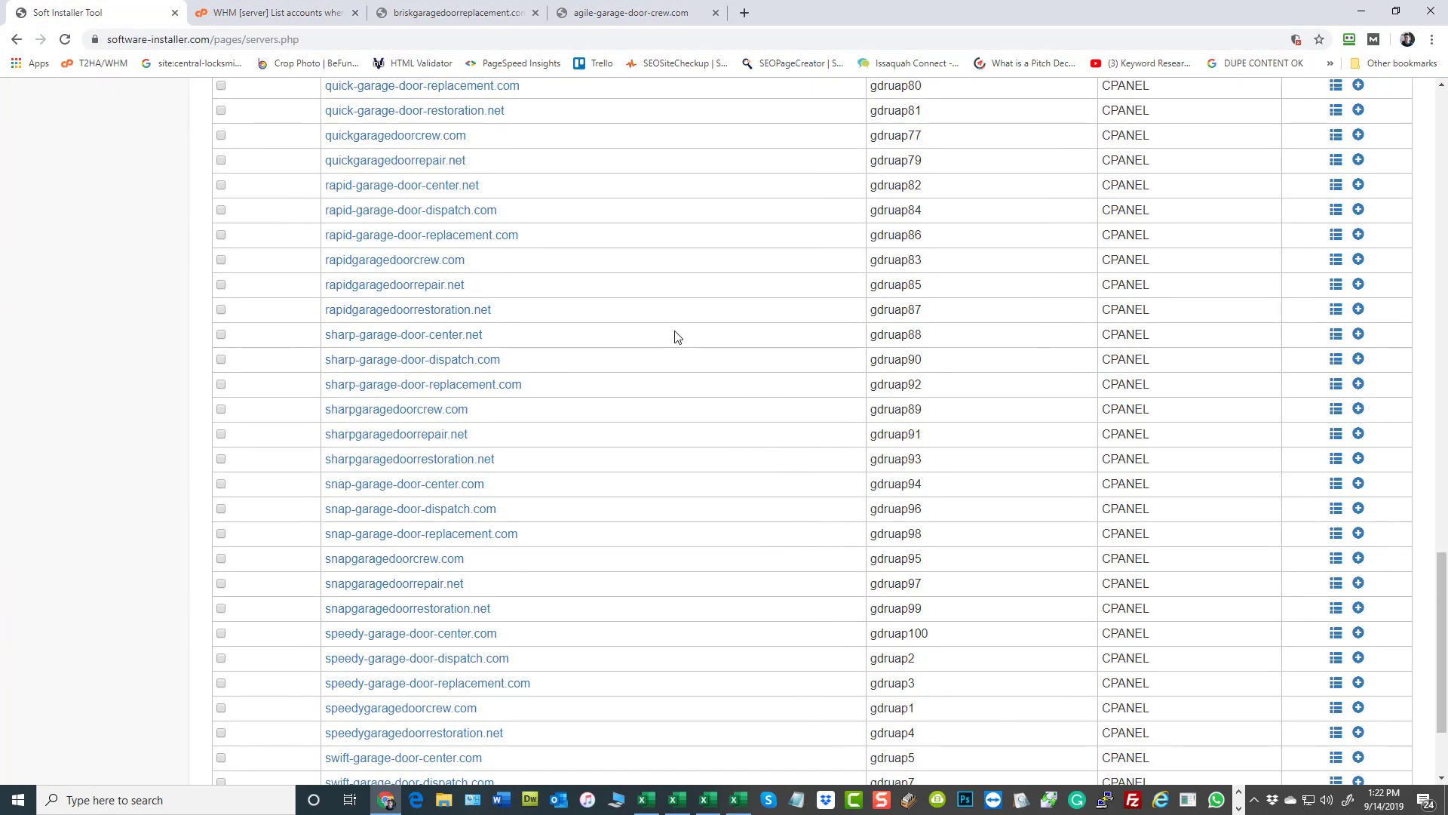
scroll(672, 448, "down", 2)
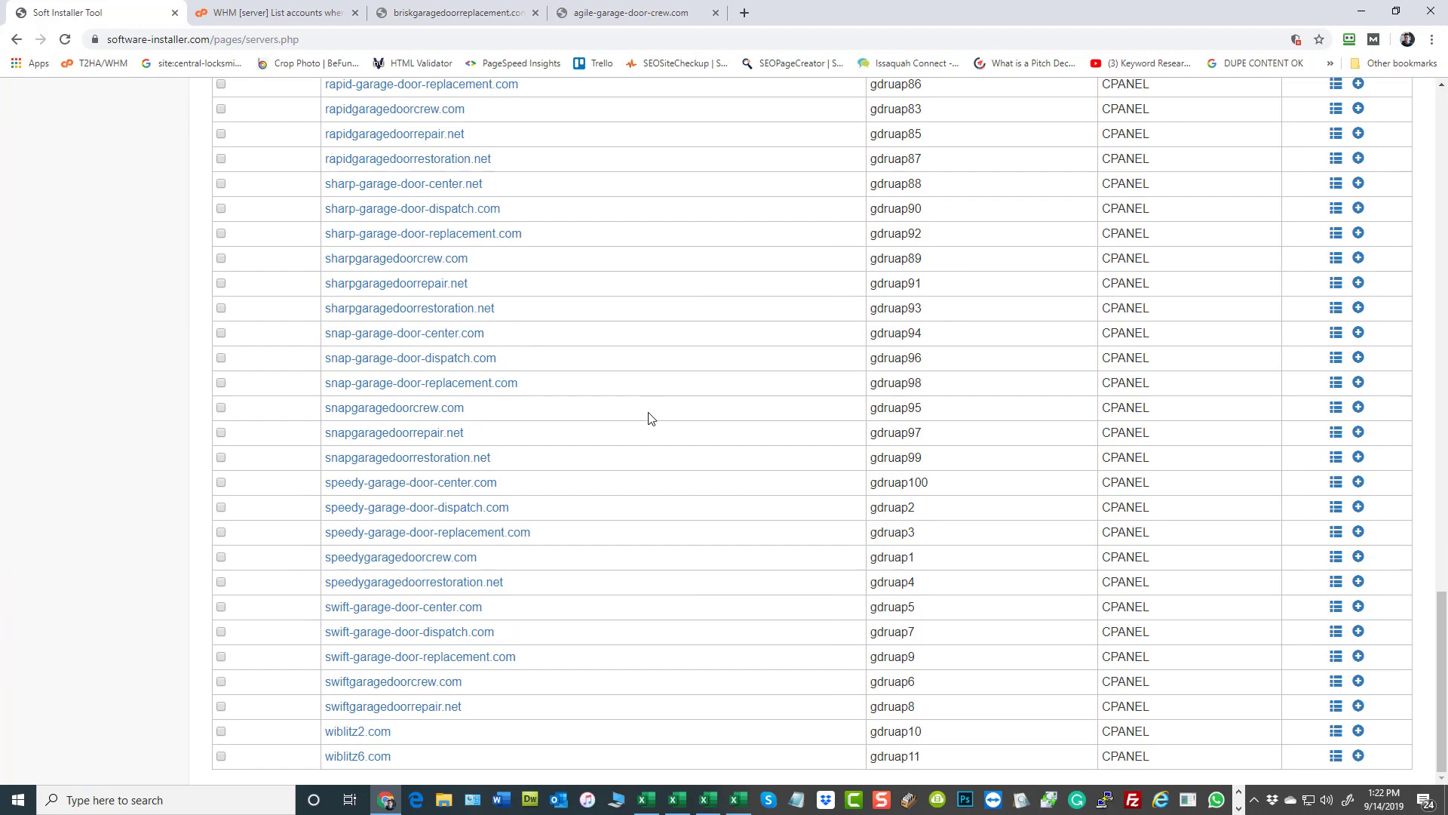
scroll(651, 417, "up", 20)
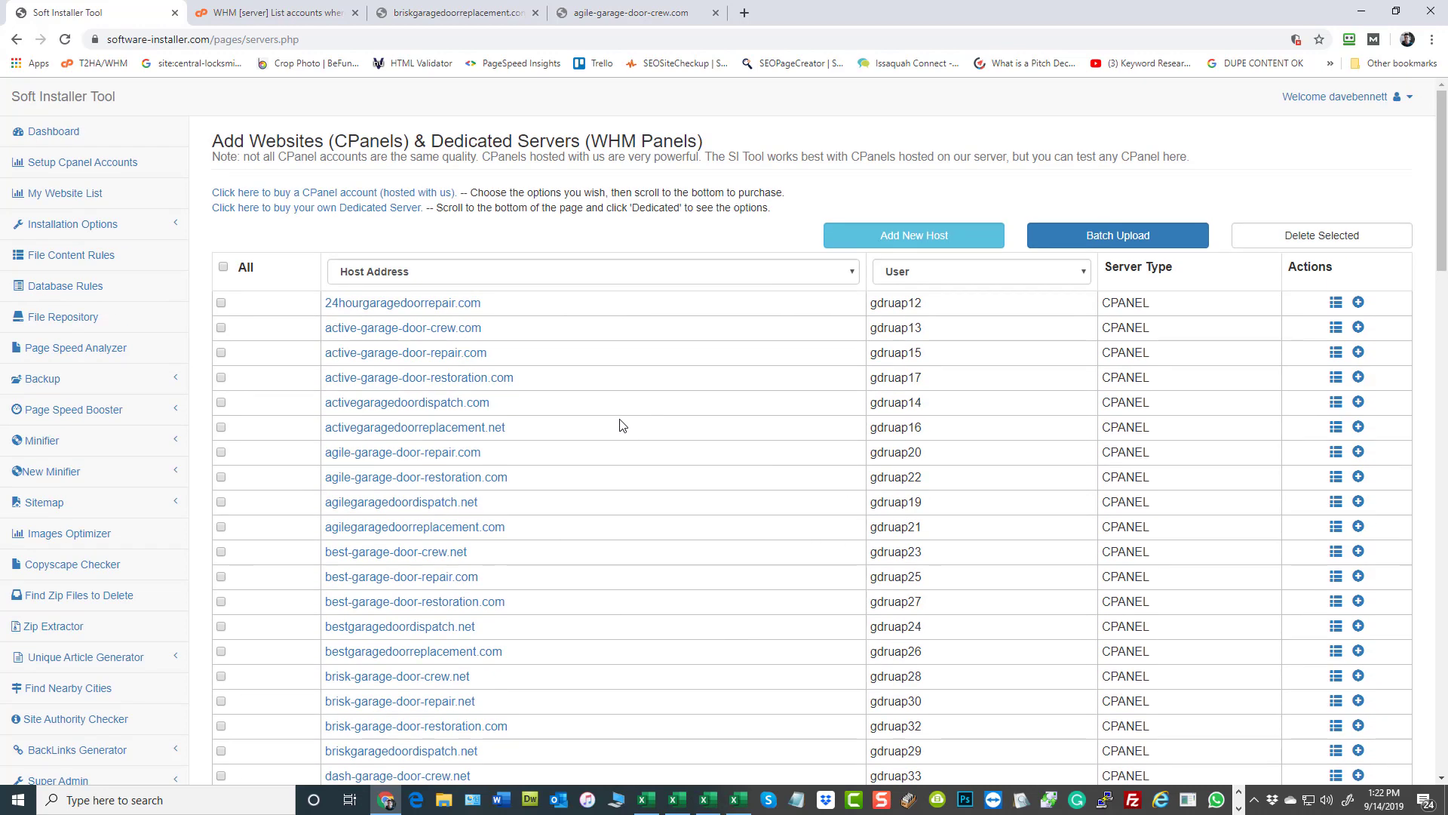